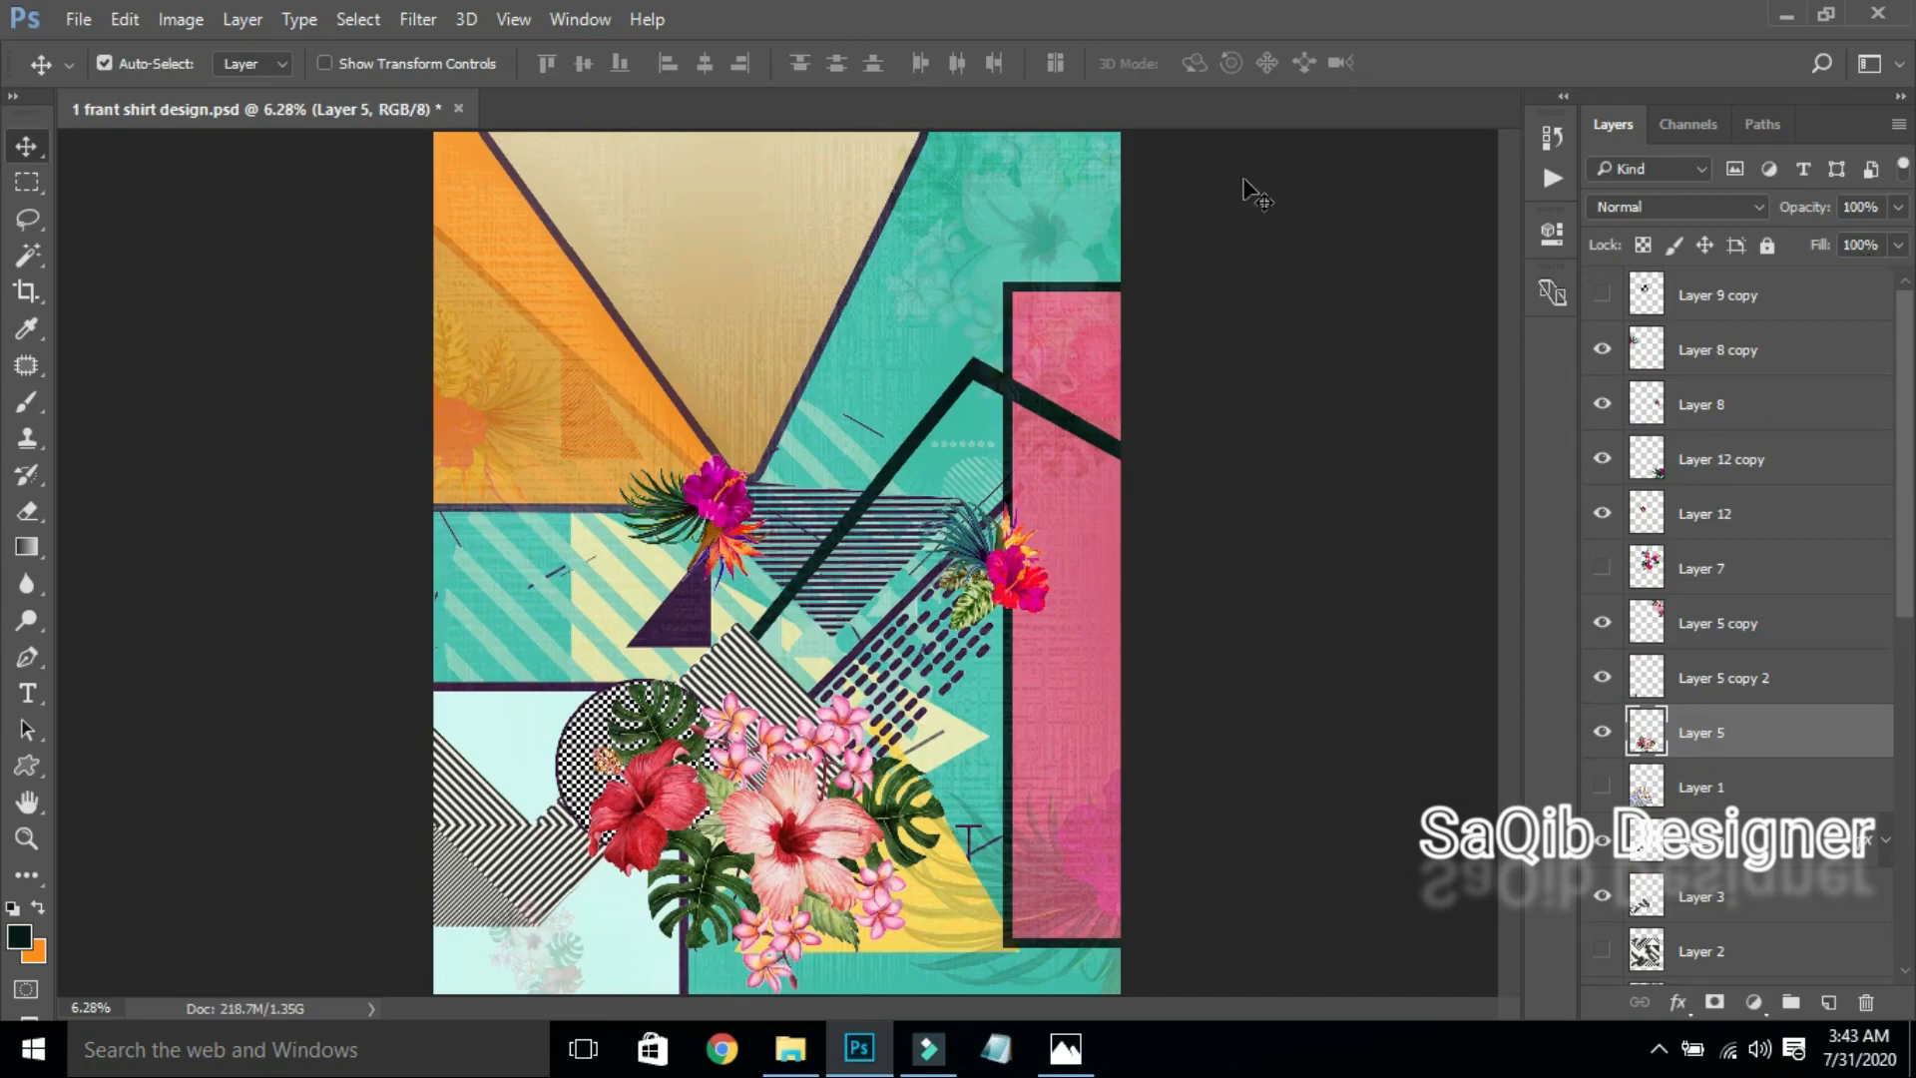
Step: Group all the visible artwork layers above the background, and toggle the group's visibility to check it
drag(1240, 178, 38, 966)
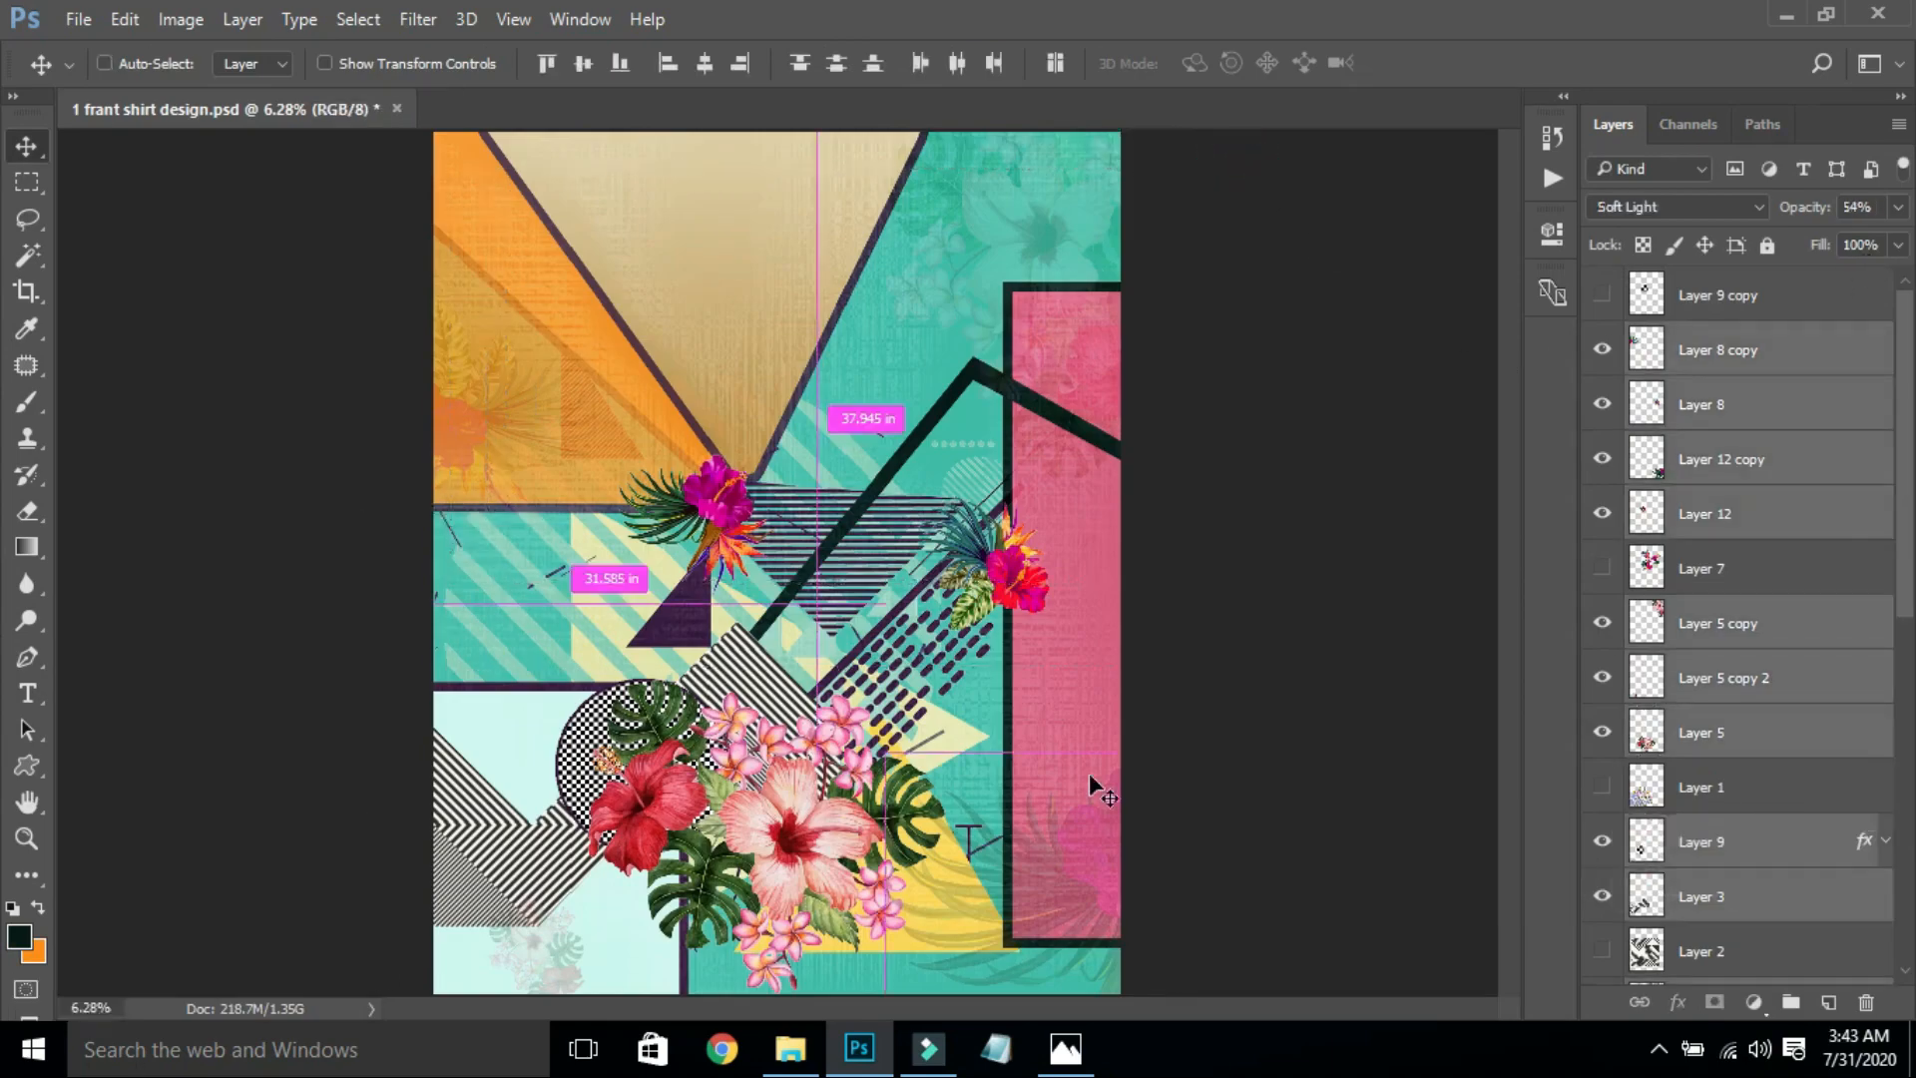
key(ctrl+g)
click(1602, 338)
click(1601, 338)
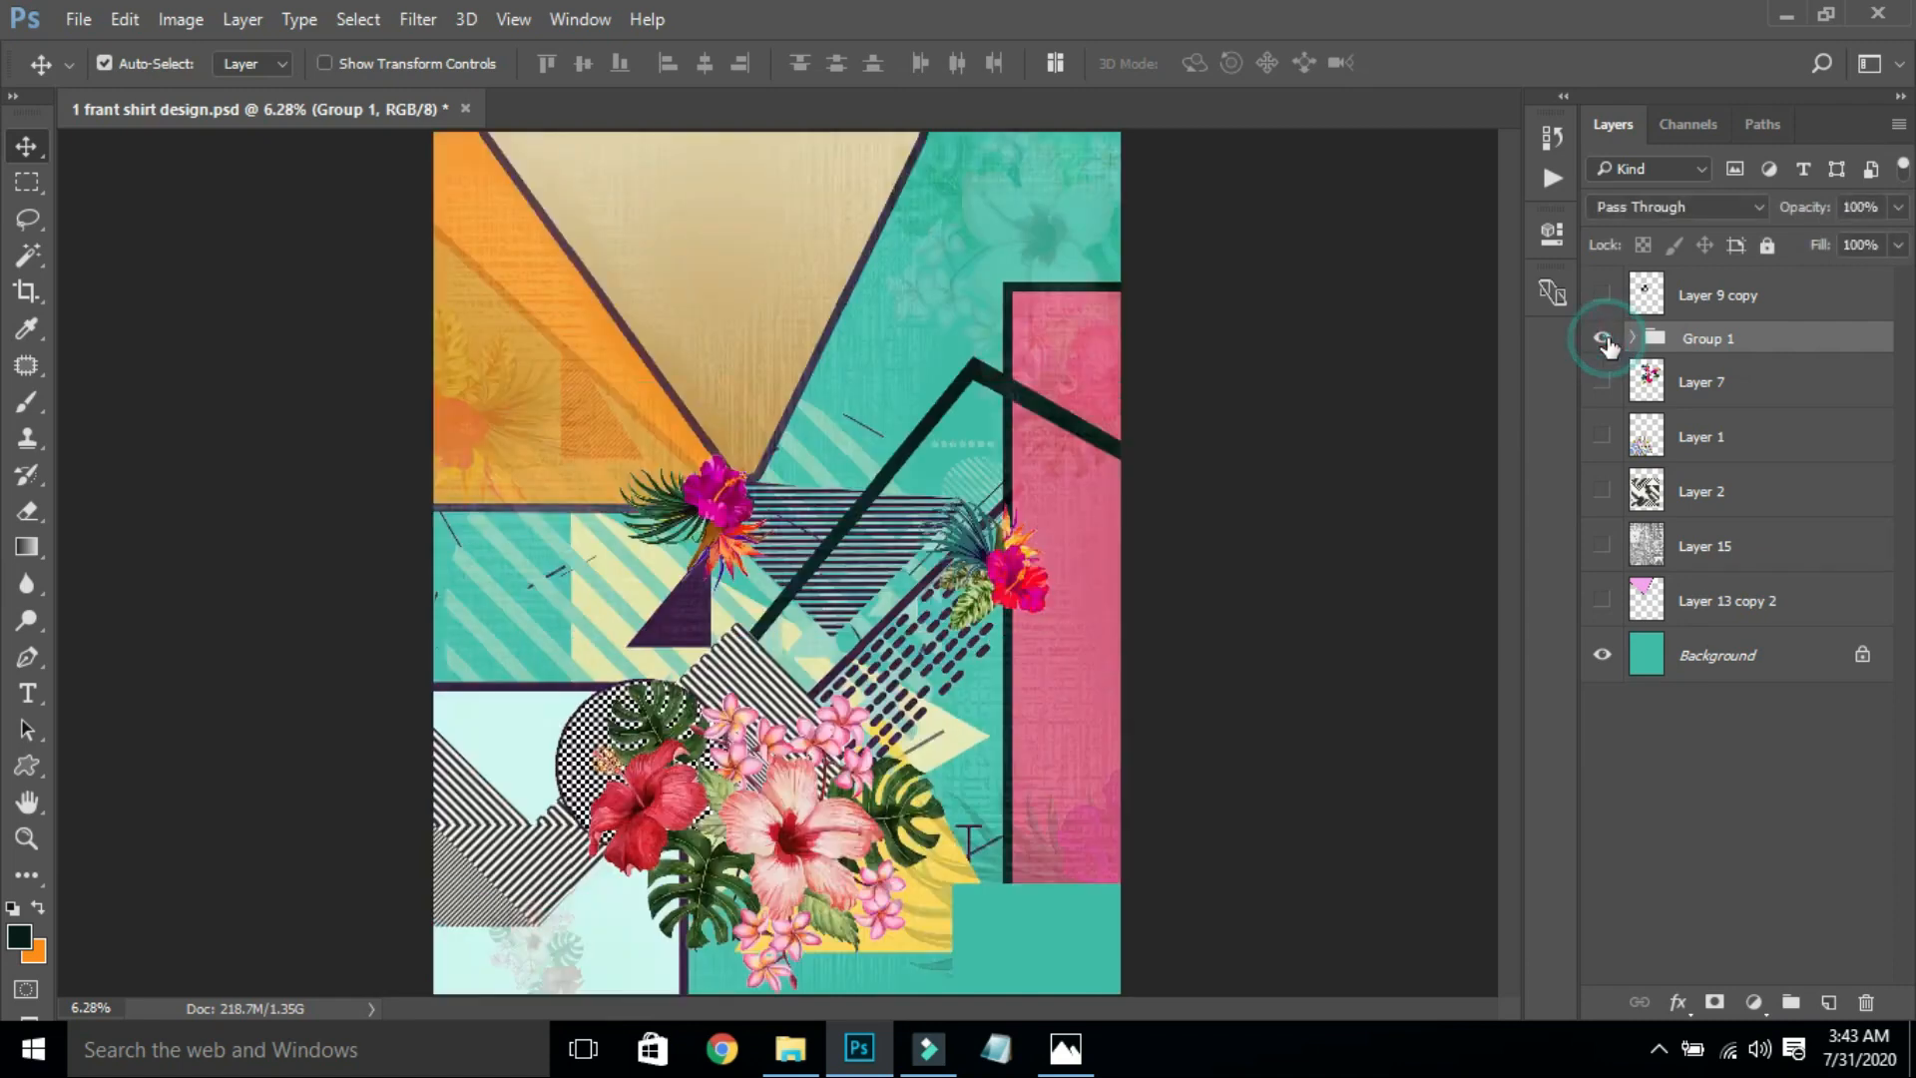
Step: Group the hidden layers from Layer 7 to Layer 13 copy 2 into a second group
click(1682, 391)
shift+click(1731, 599)
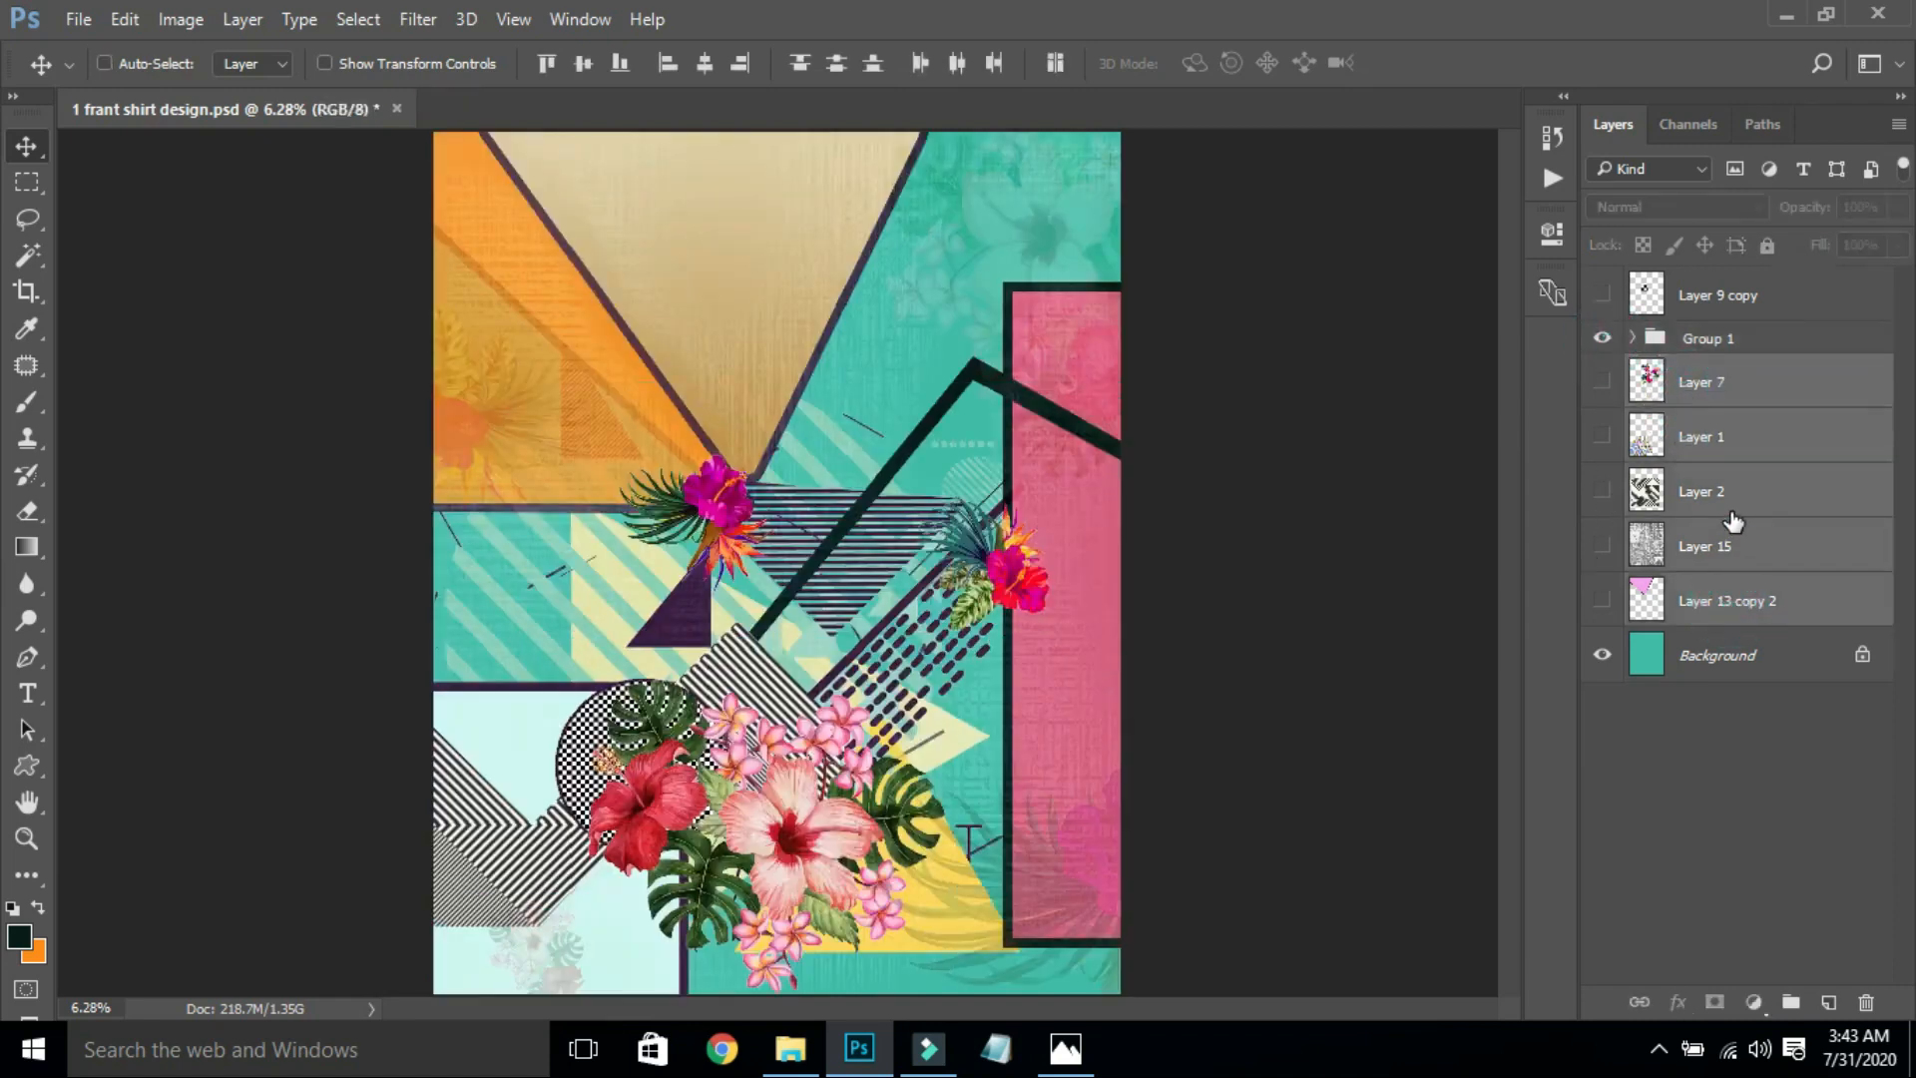
key(ctrl+g)
click(1603, 370)
click(1604, 294)
click(1605, 296)
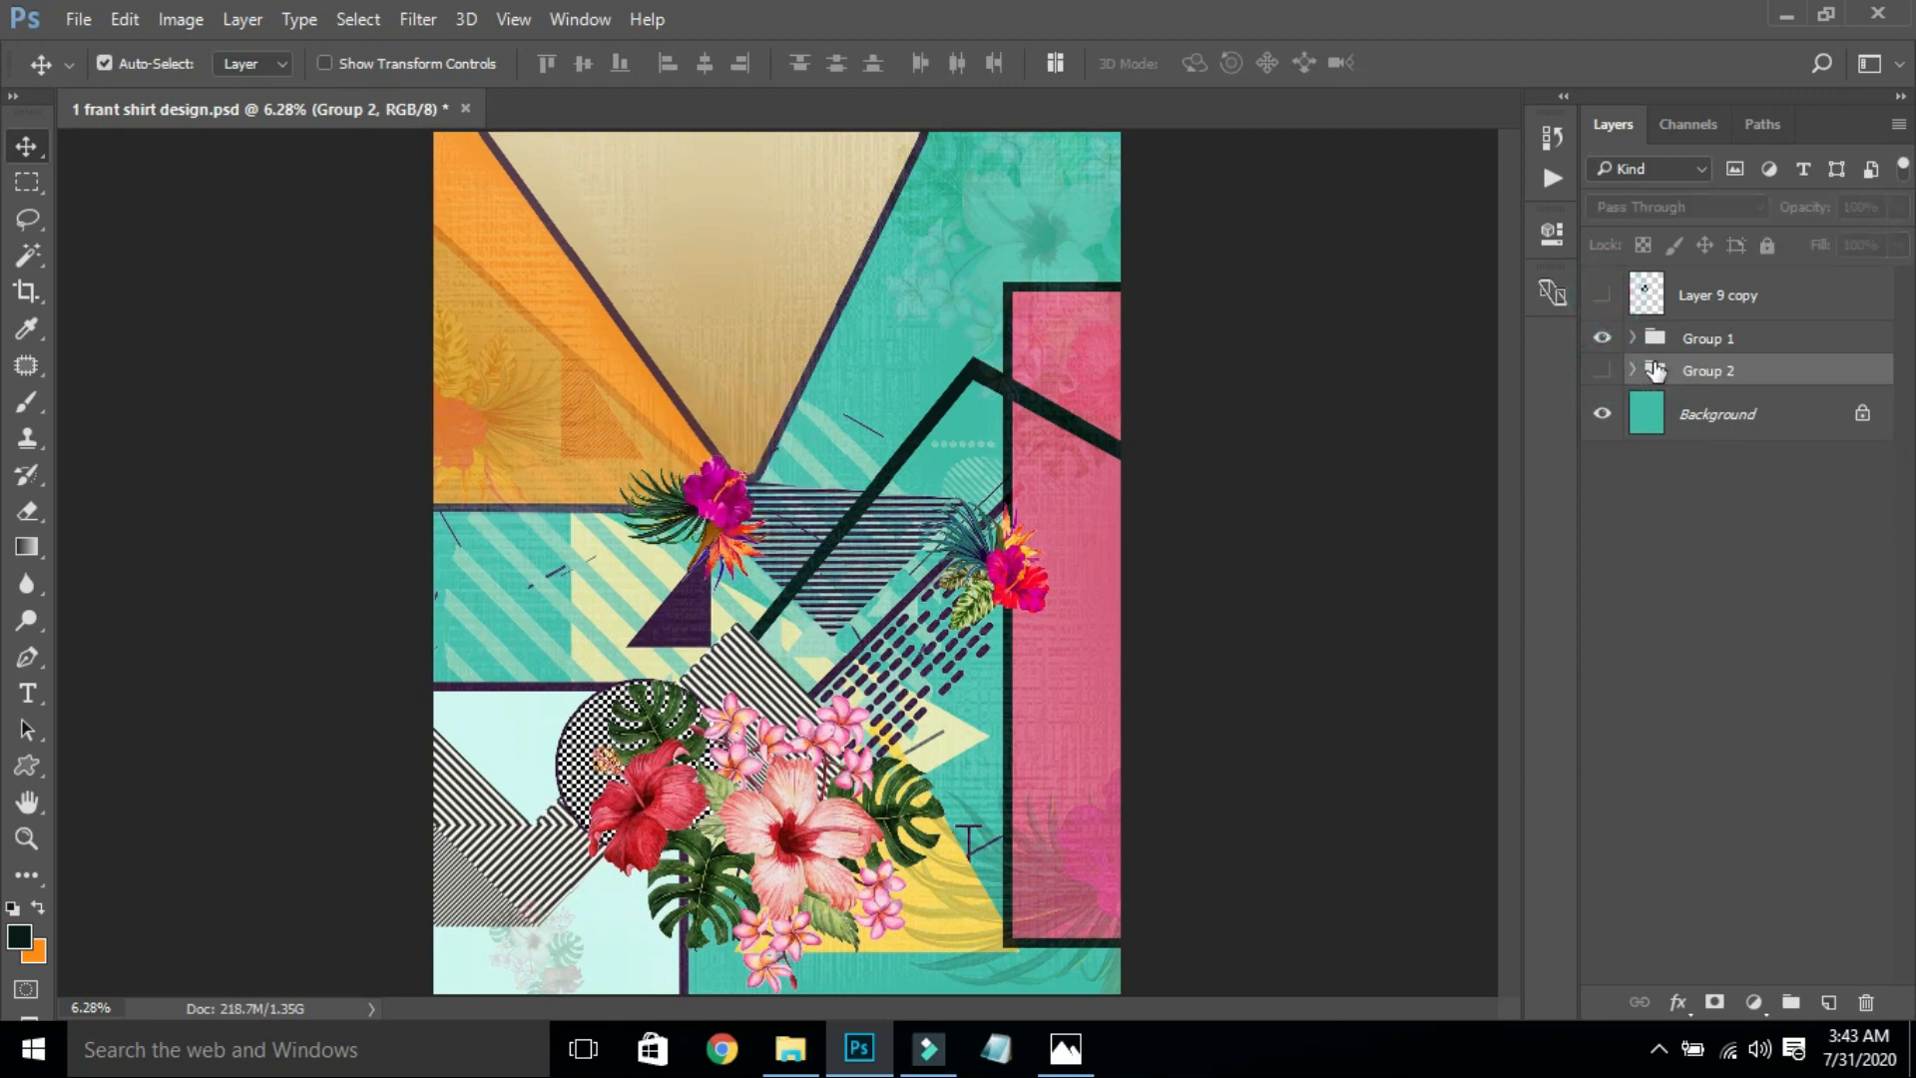
Step: Place Group 2 above Group 1 in the layer order, leave it hidden, and save the document
key(ctrl+bracketright)
click(1602, 370)
click(1603, 338)
click(1603, 338)
click(1604, 370)
key(ctrl+s)
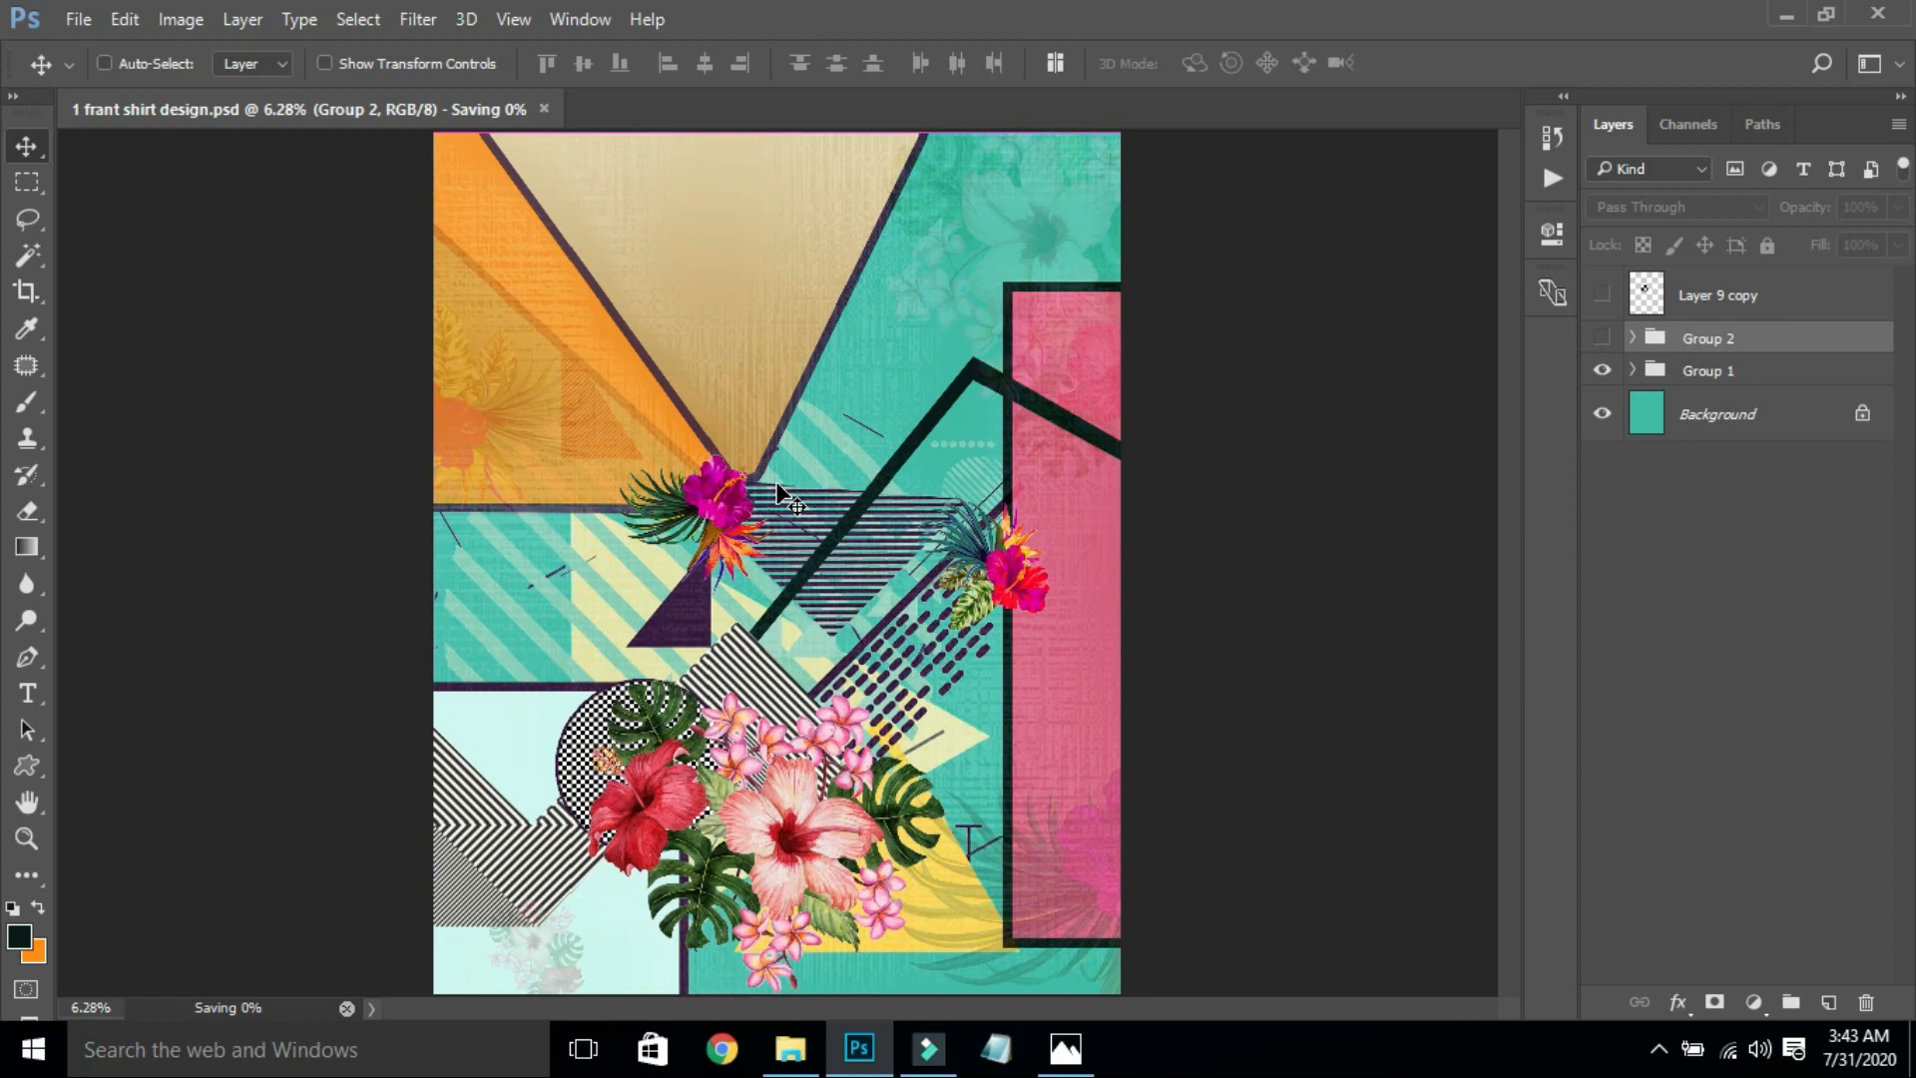
key(ctrl)
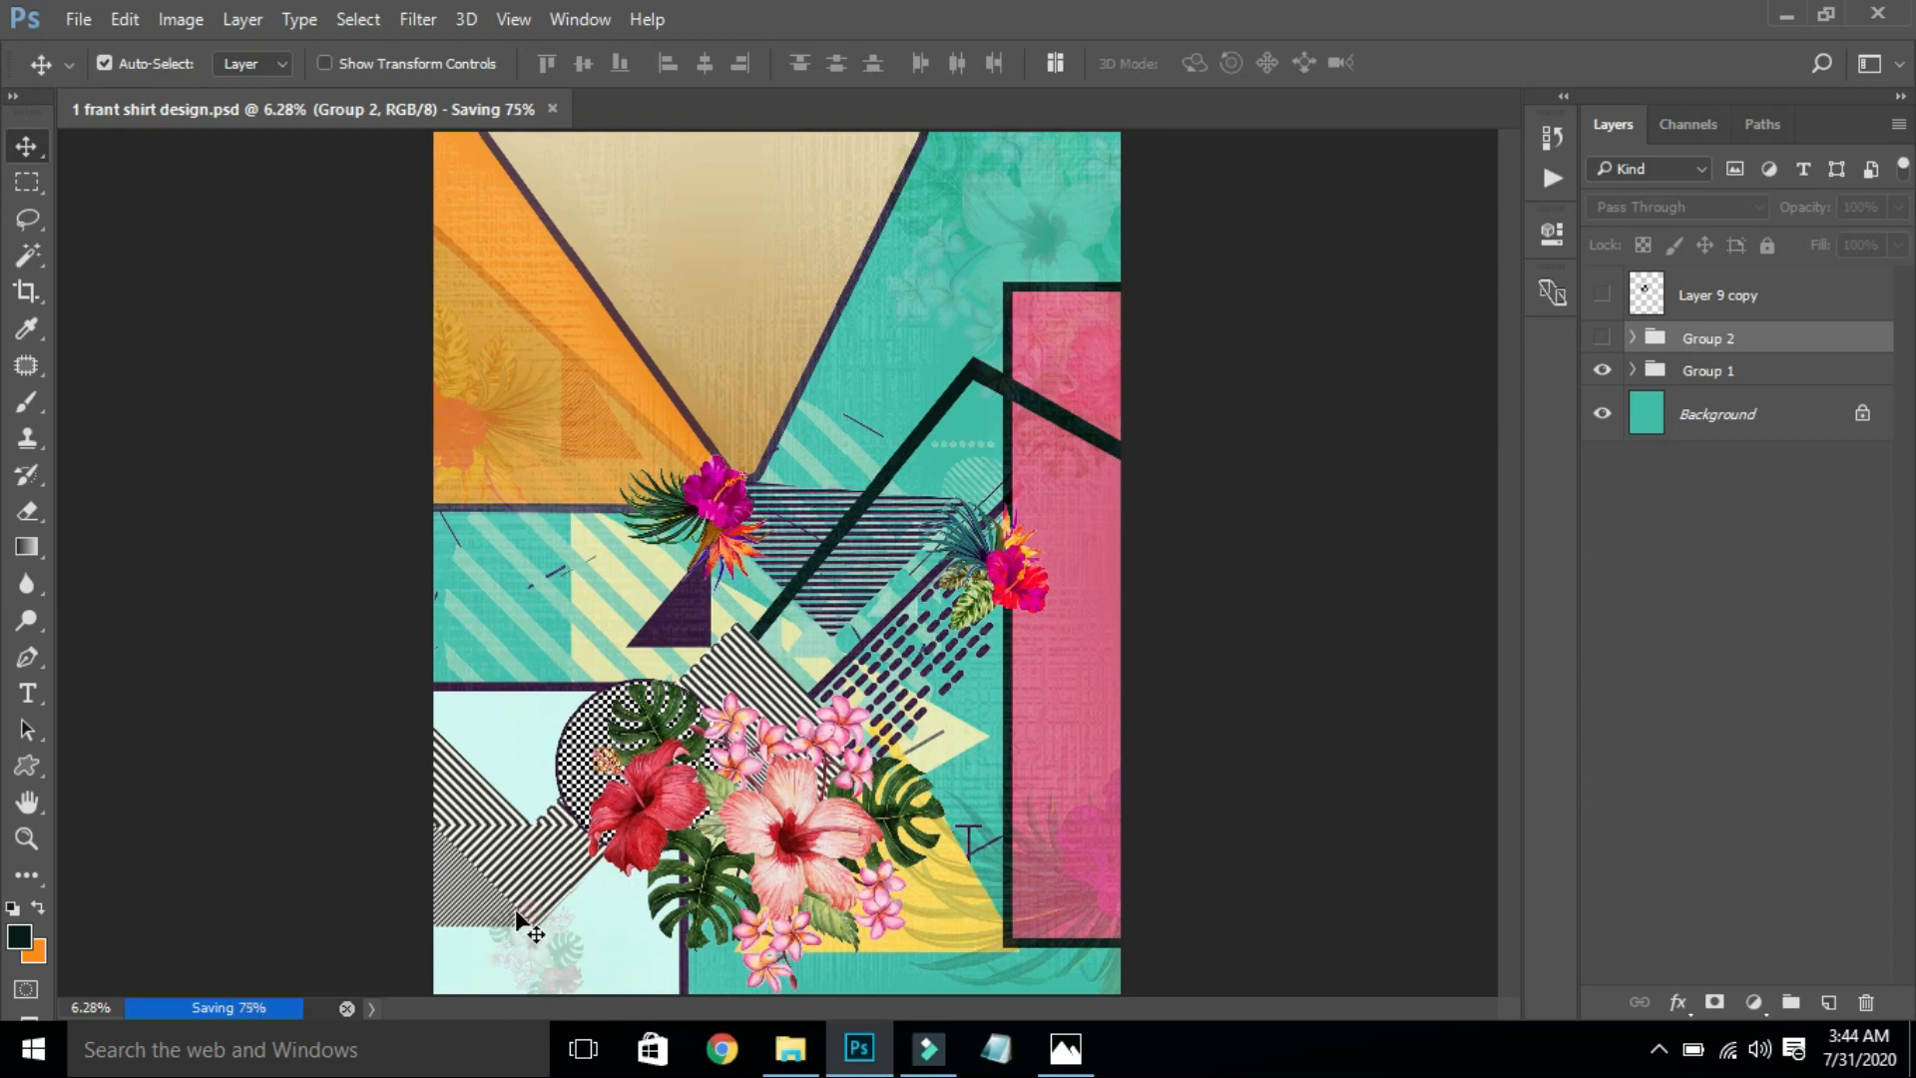
Step: Save the document as a separate Photoshop-format file, taking the name "2 back design of shirt" from the existing JPEG in the folder
key(ctrl+shift+s)
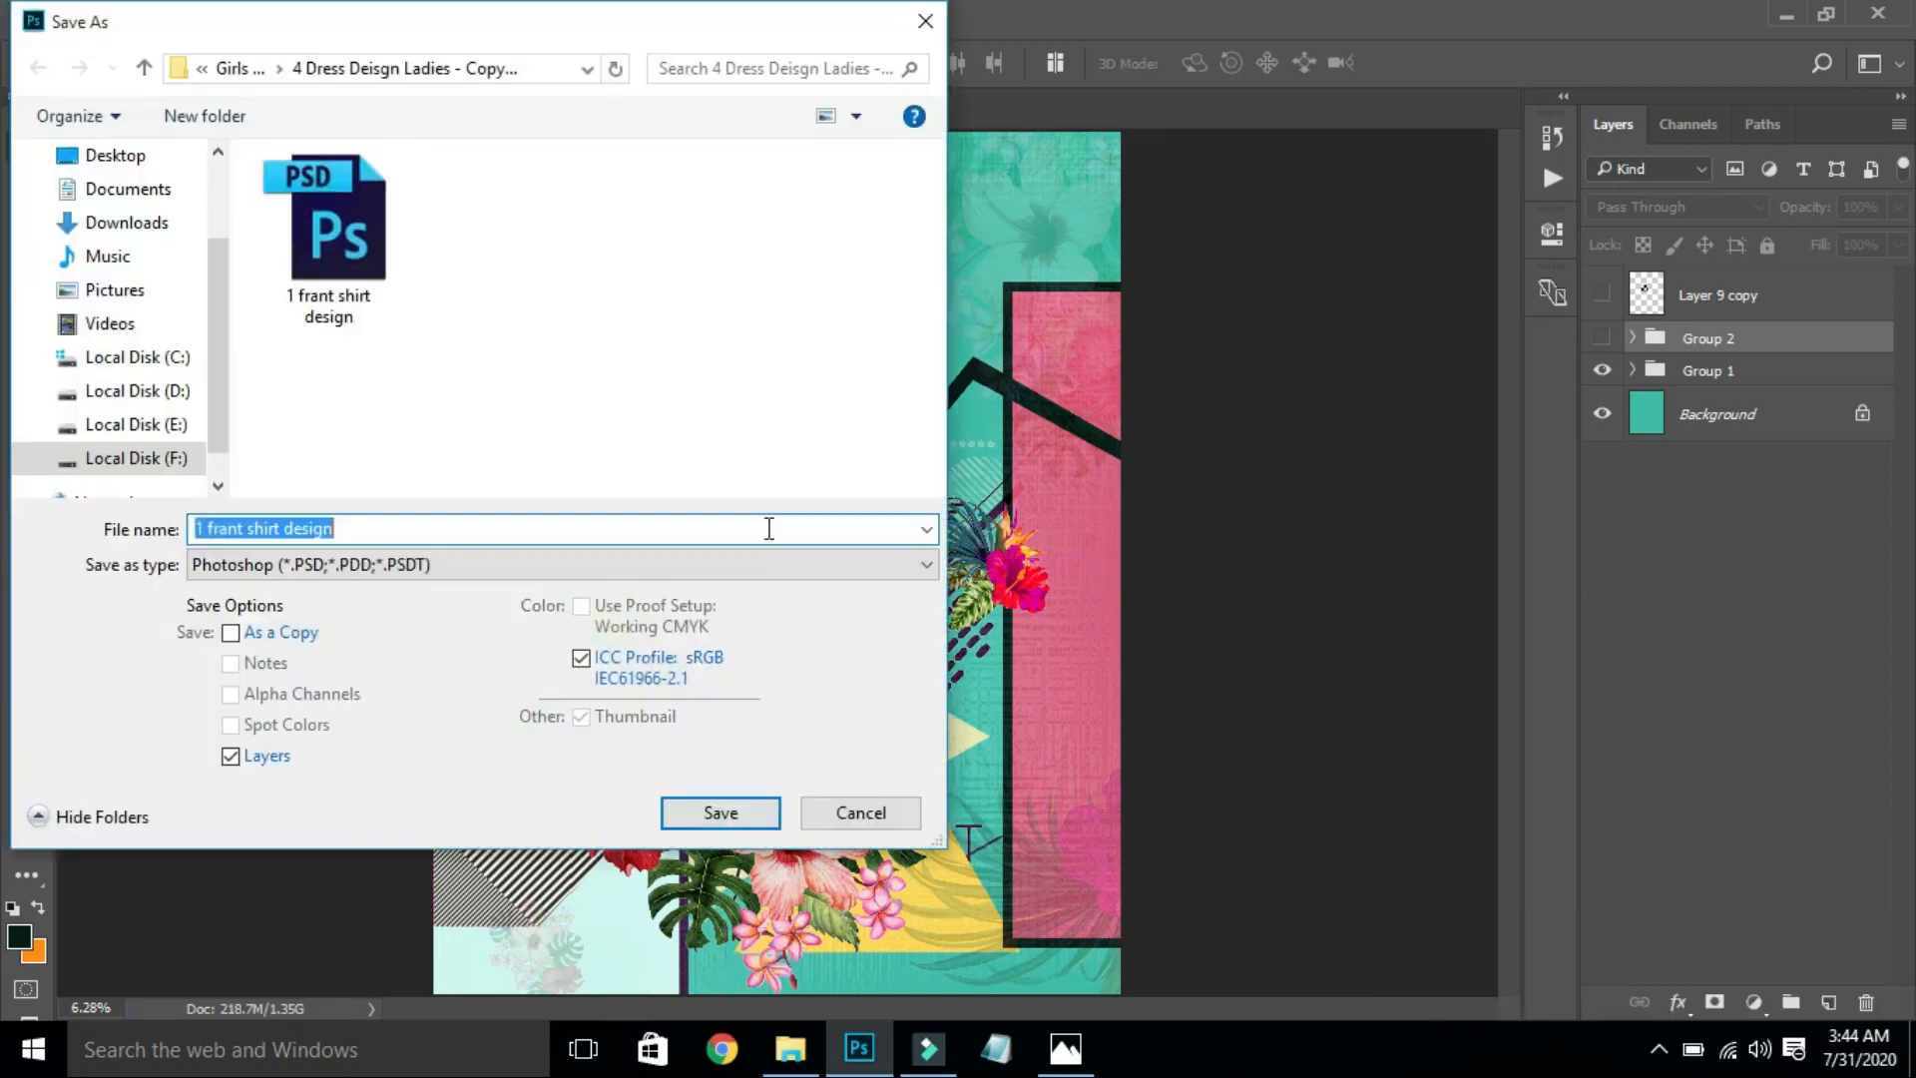
click(431, 567)
key(Down)
key(Down)
key(Down)
key(Down)
key(Down)
key(Down)
key(Down)
key(Down)
key(Down)
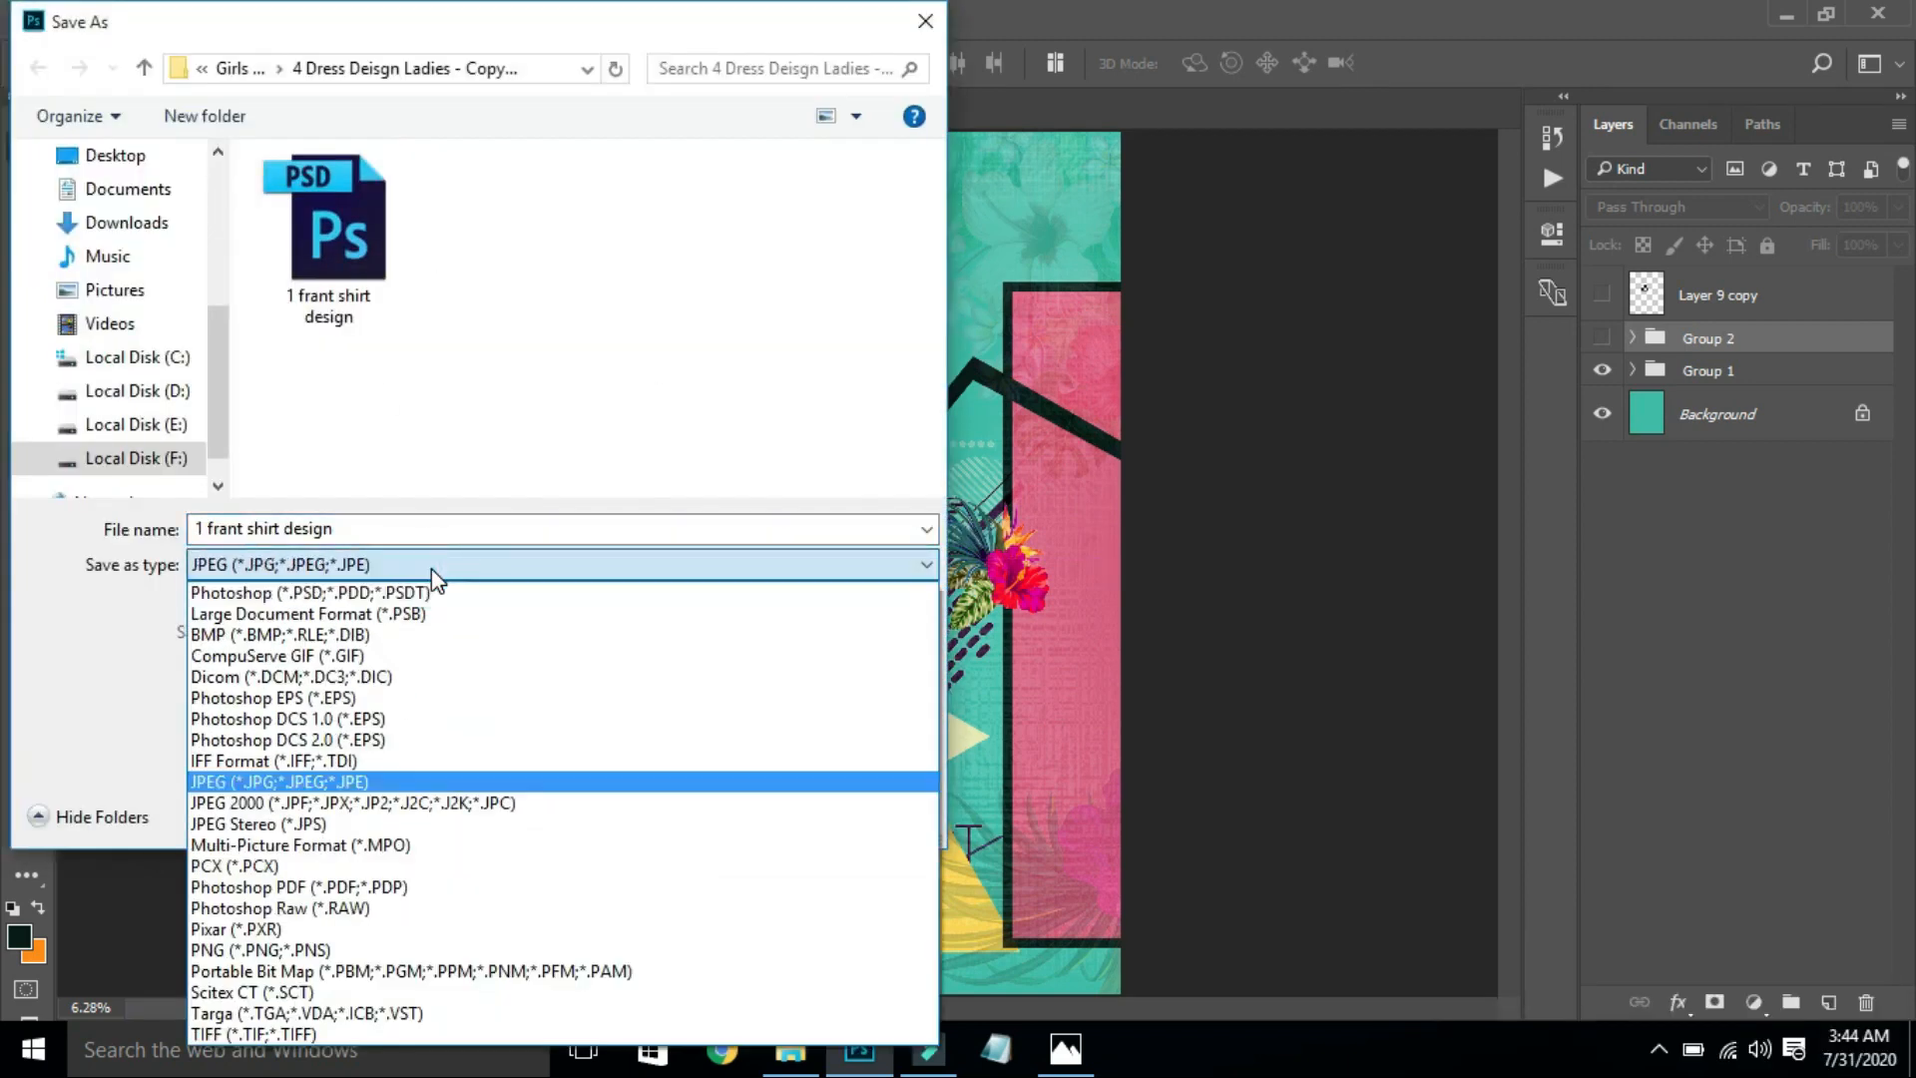
key(Return)
click(497, 236)
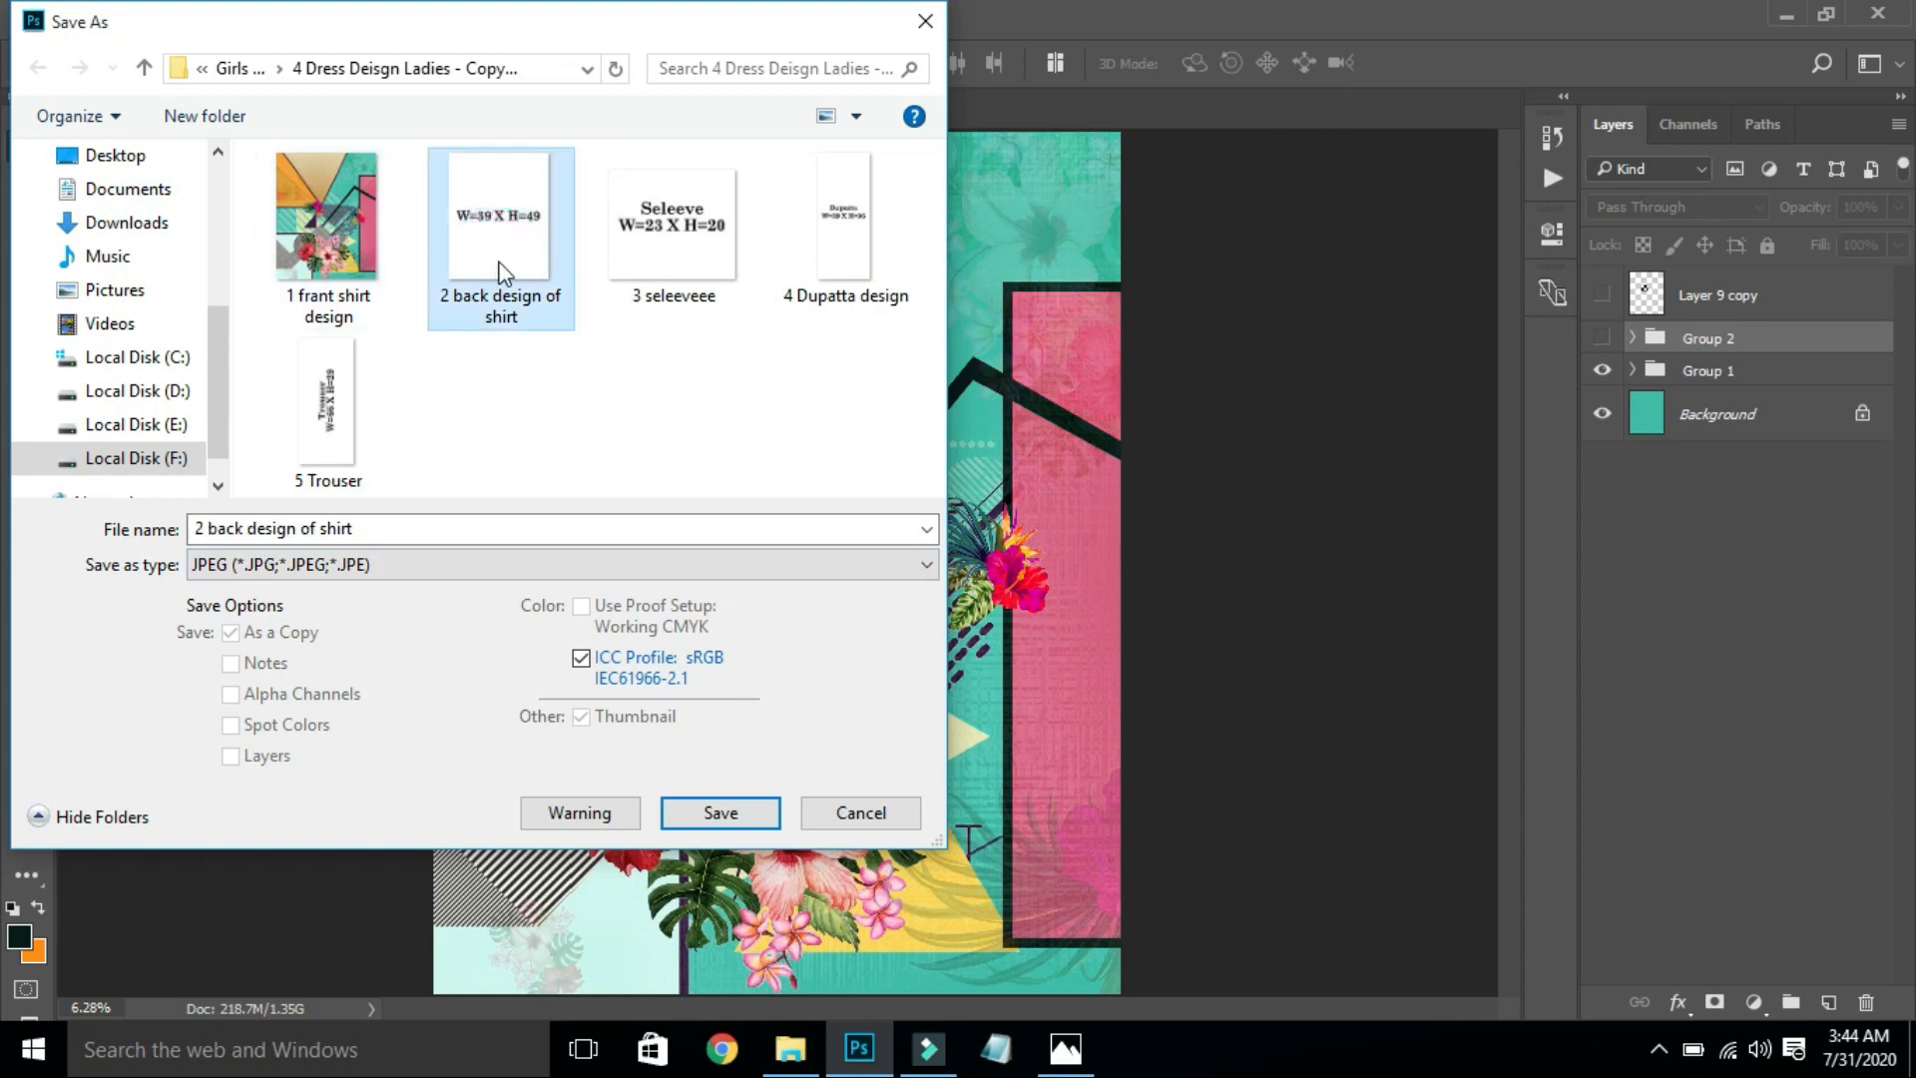
click(469, 559)
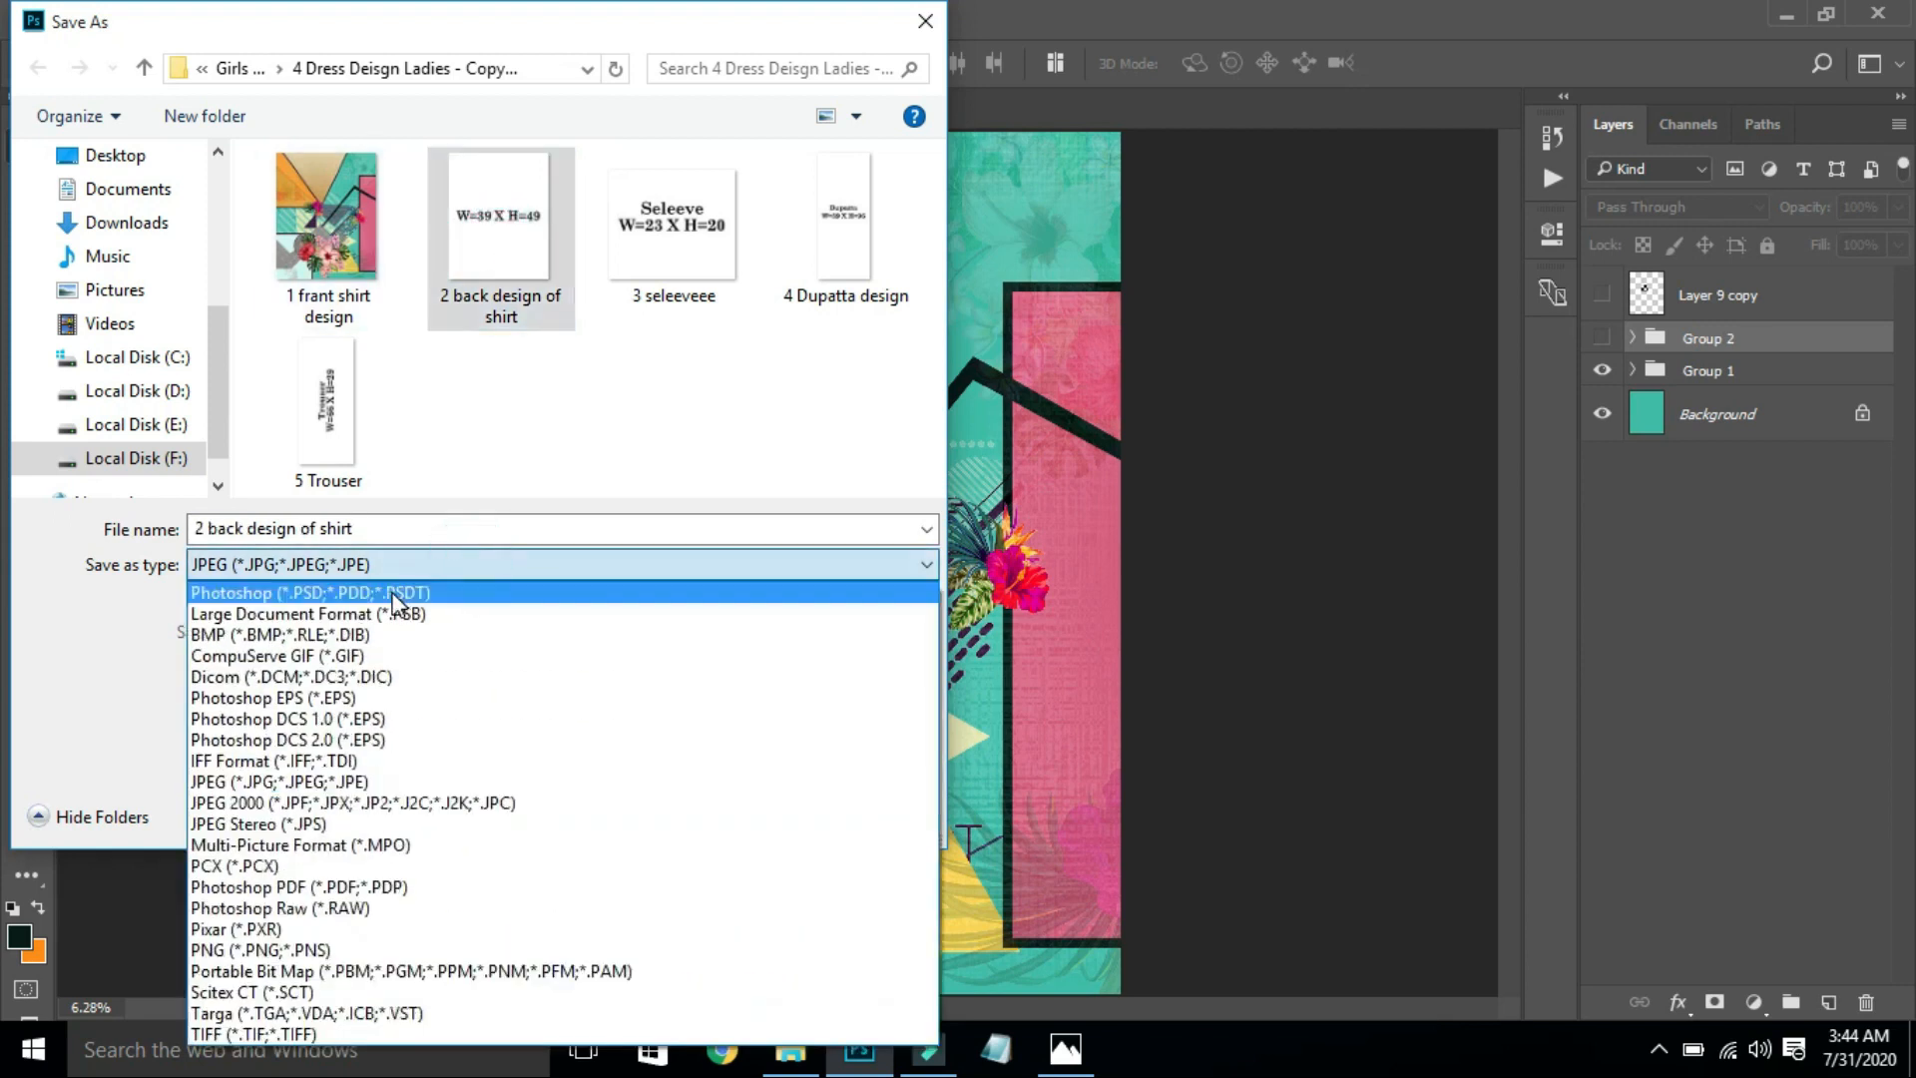
click(424, 591)
key(Return)
key(Return)
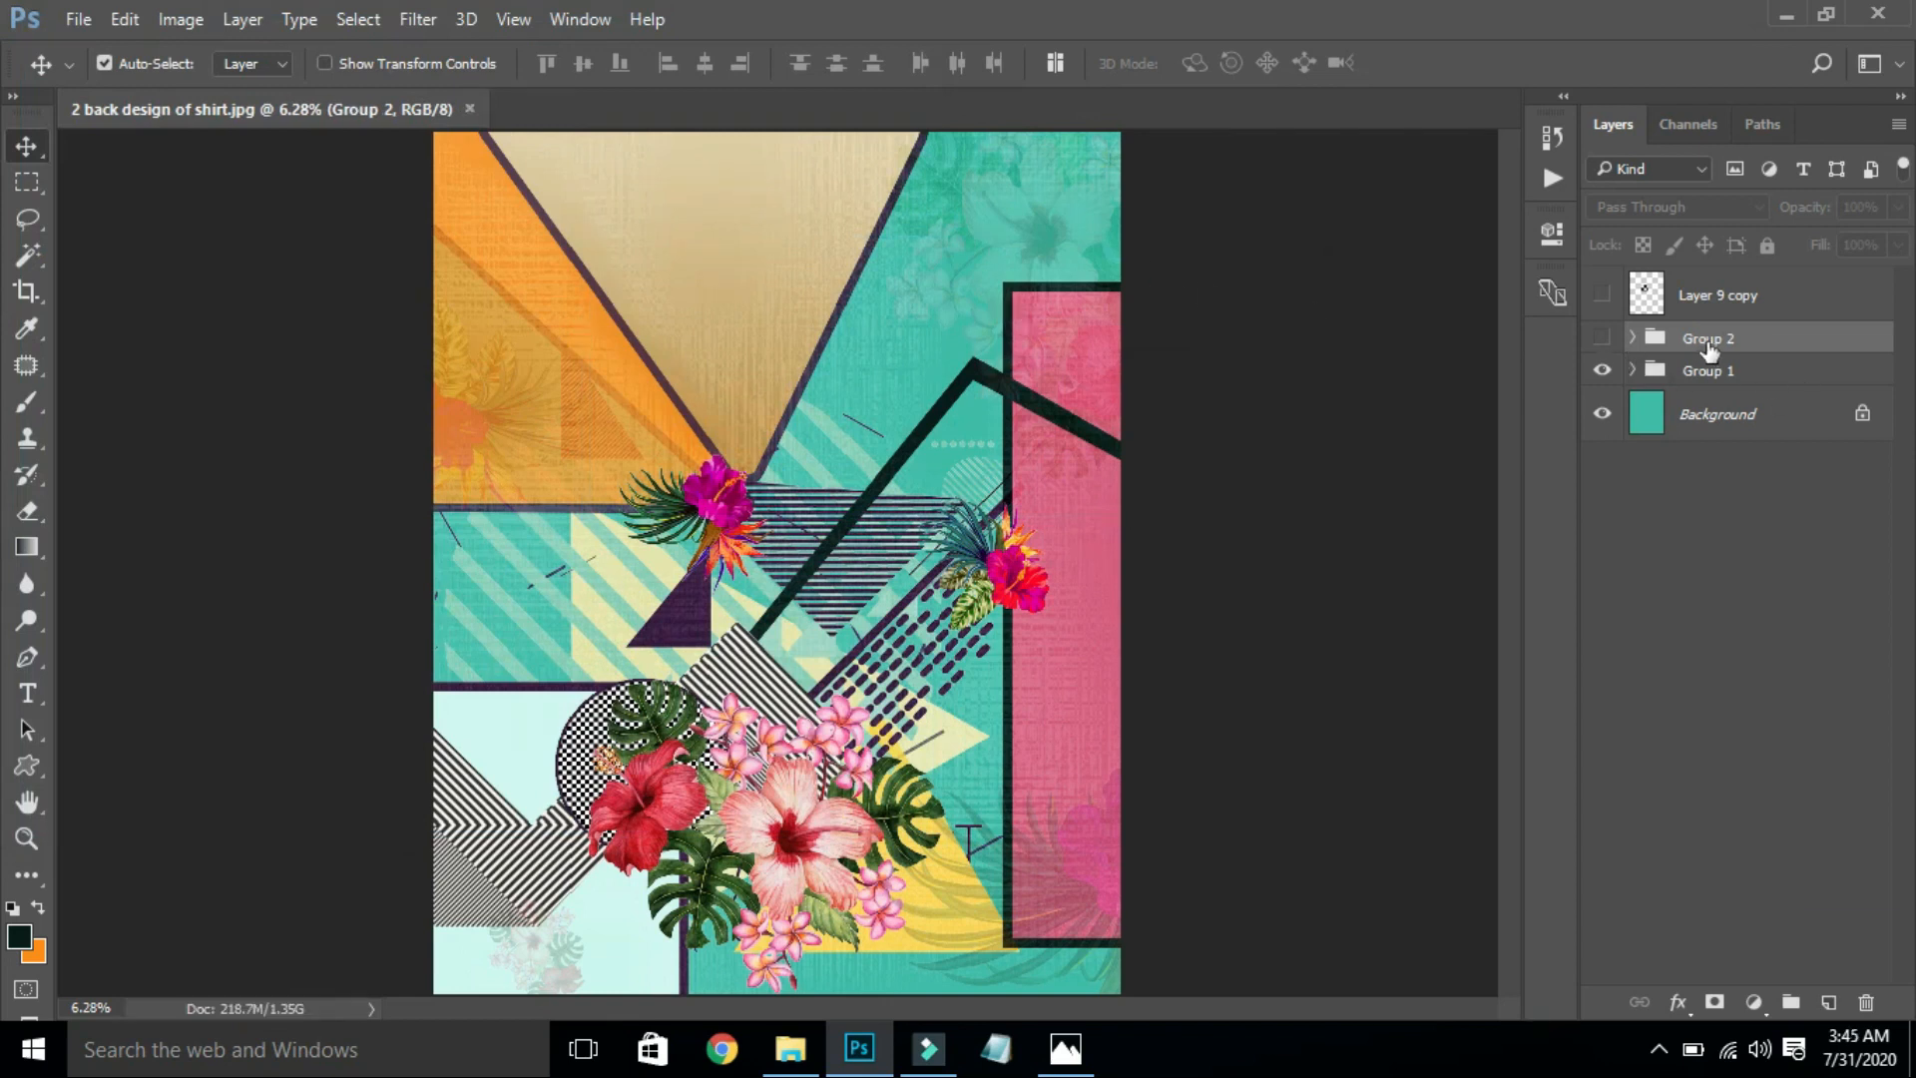
Step: Delete the hidden Group 2 and ungroup Group 1 into its individual layers
drag(1845, 341, 1866, 1006)
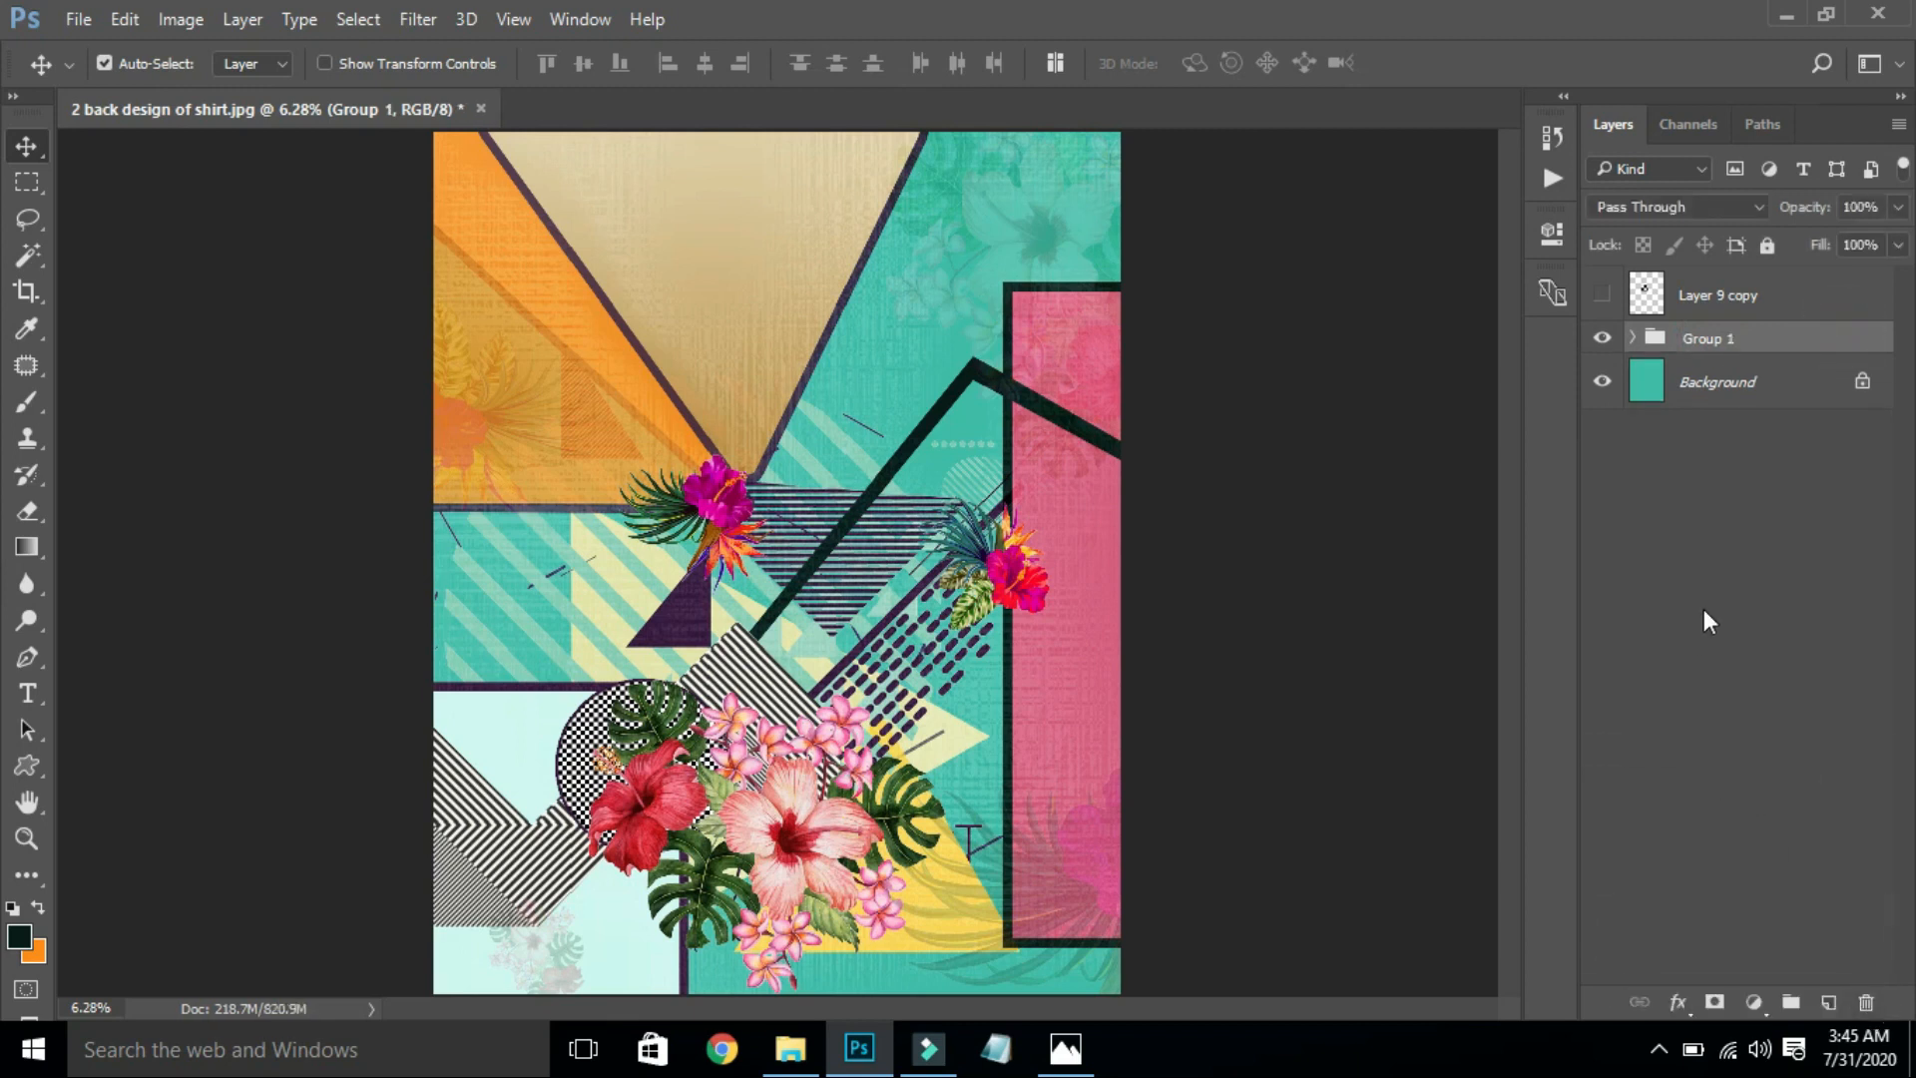
click(1633, 339)
click(1674, 341)
key(ctrl+shift+g)
click(1690, 351)
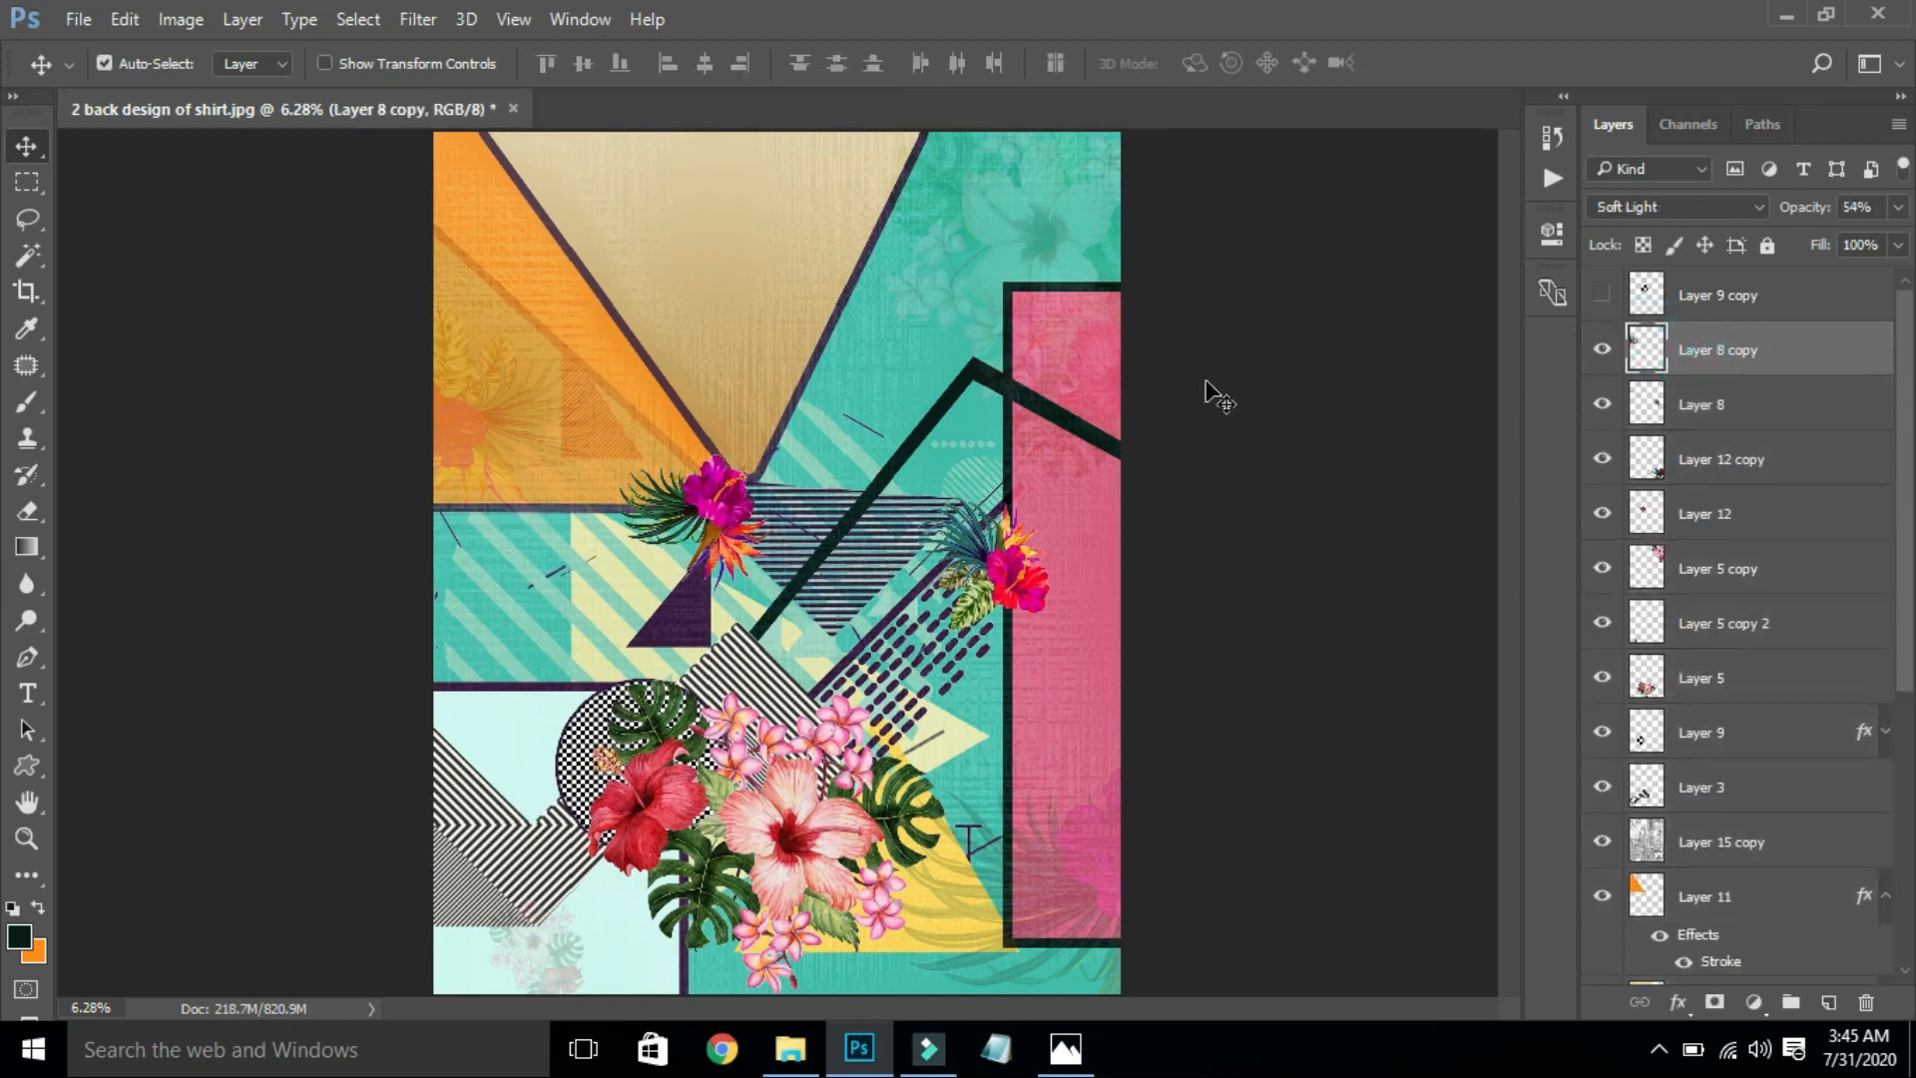
Step: Lock the fabric texture layer, Layer 15 copy, and hide it
click(936, 409)
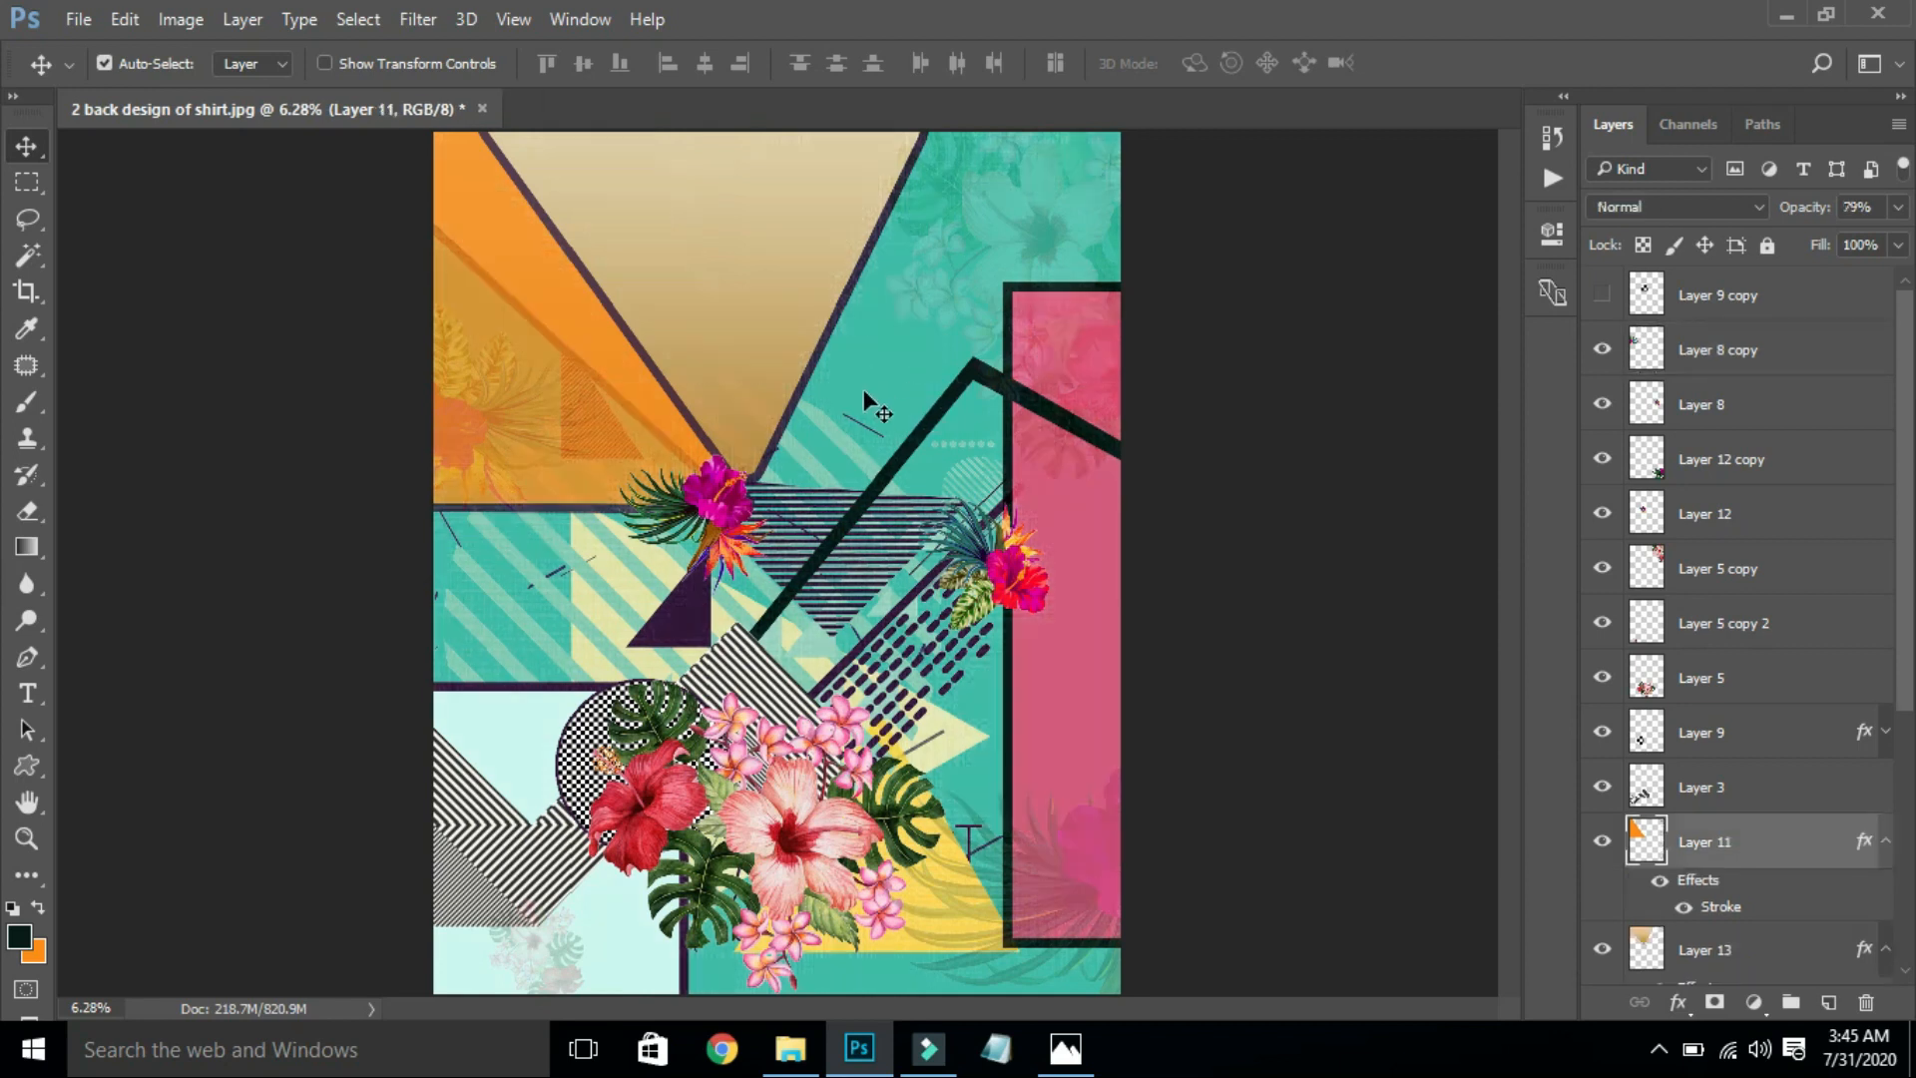
key(ctrl+v)
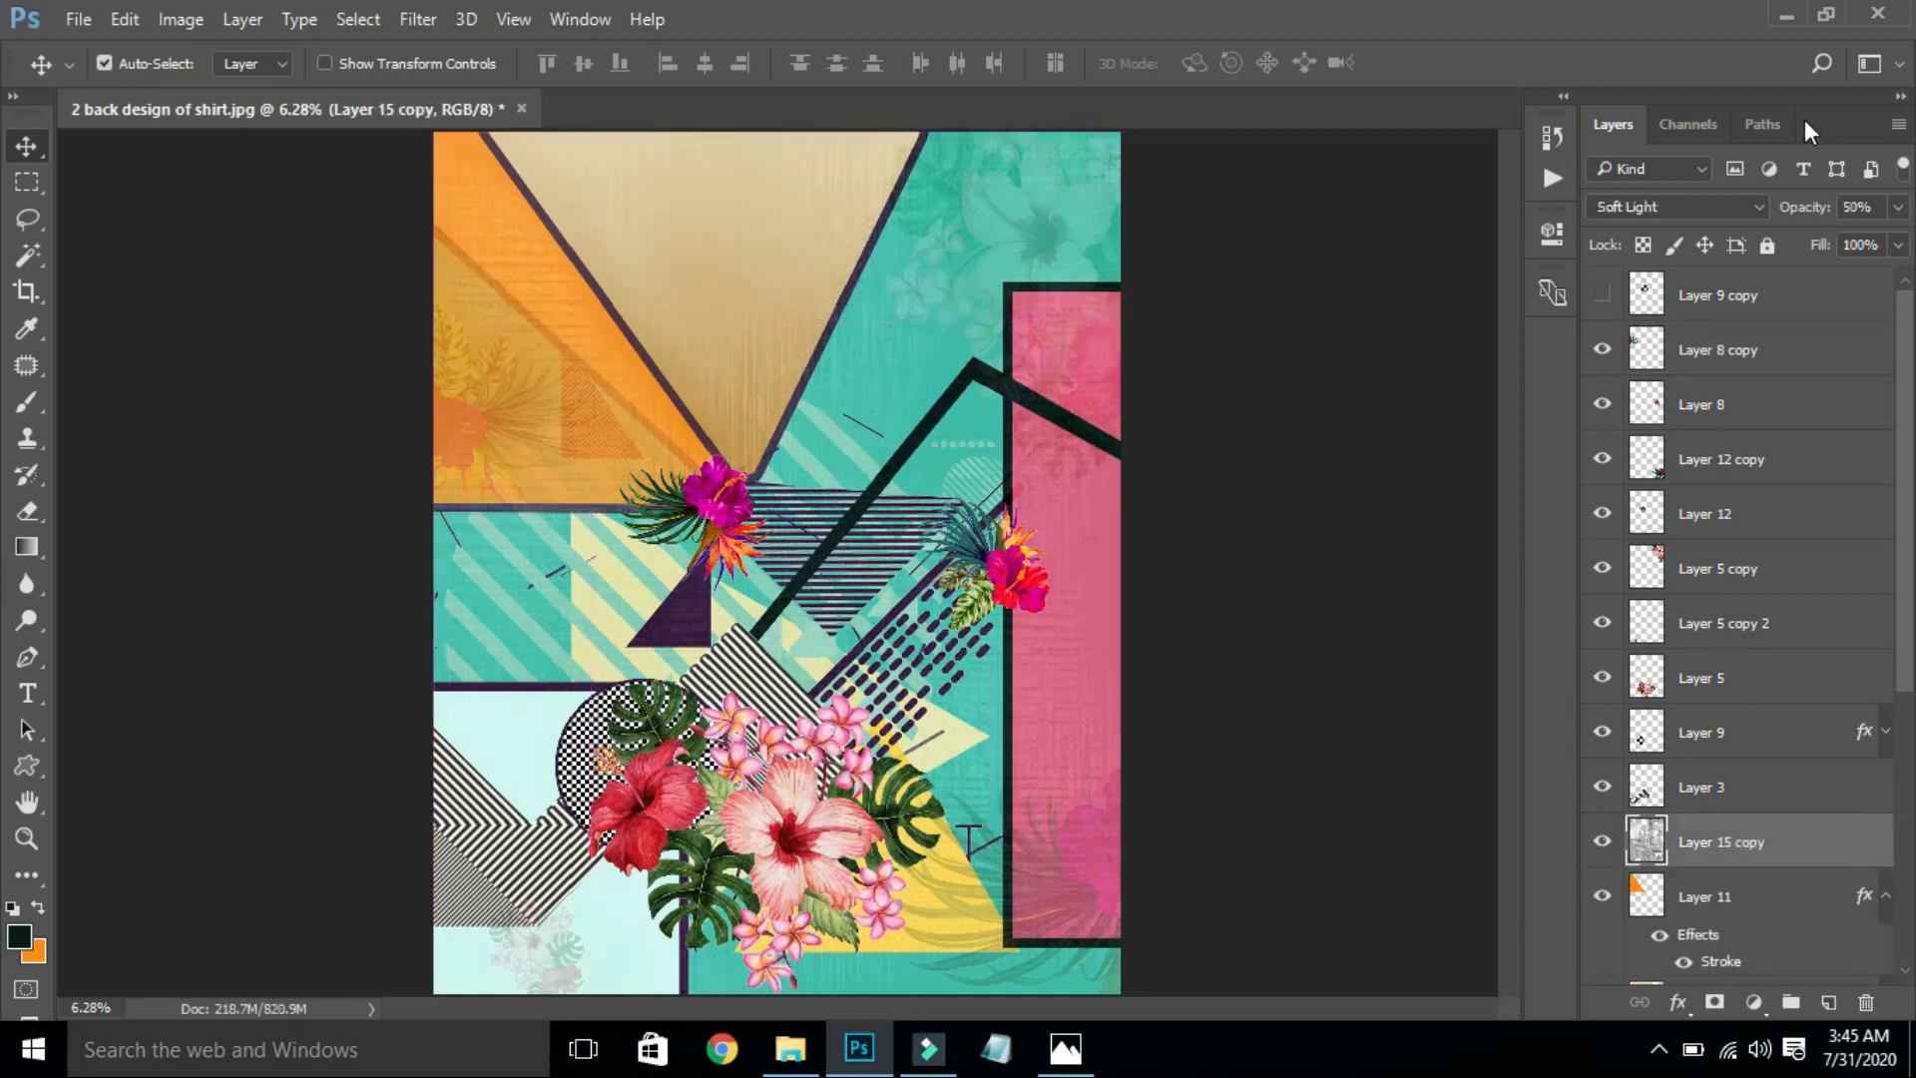
click(1767, 245)
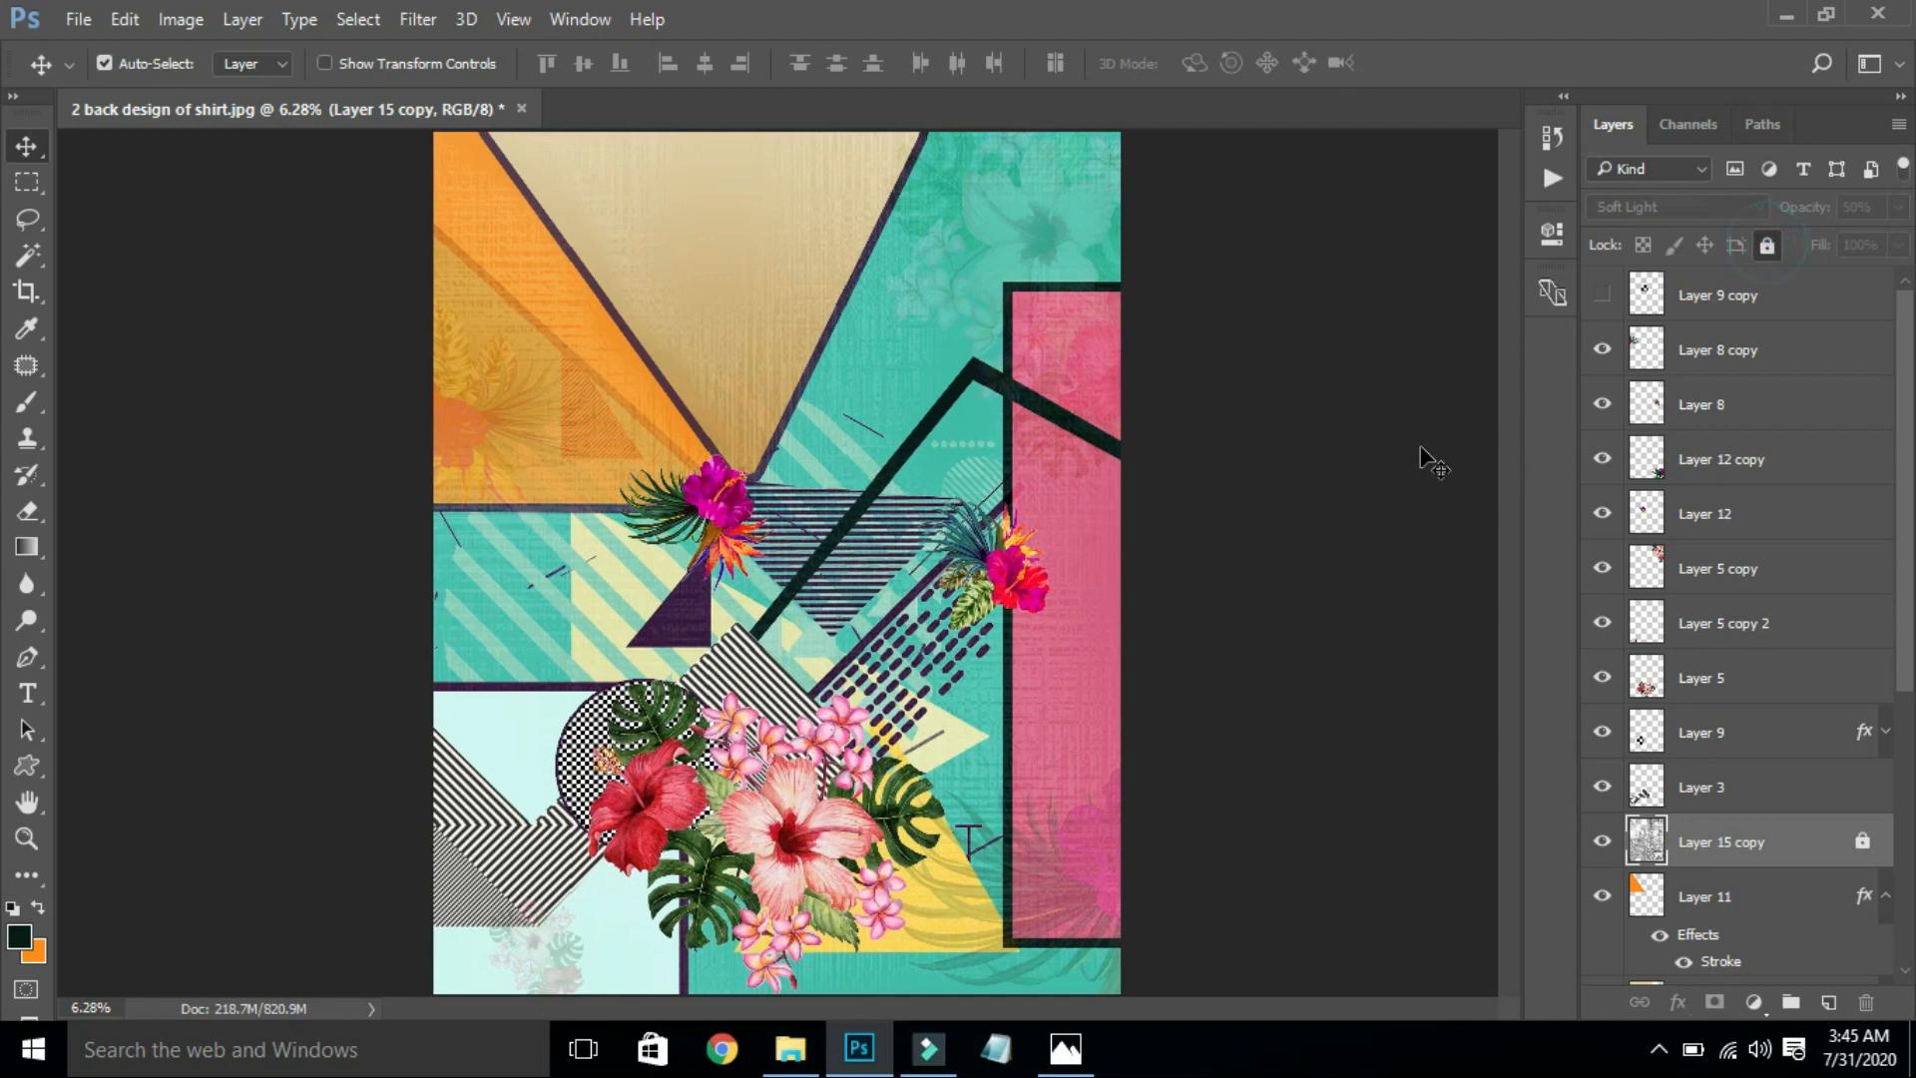
click(1603, 844)
Step: Delete Layer 16 with the thick dark angled line
click(964, 377)
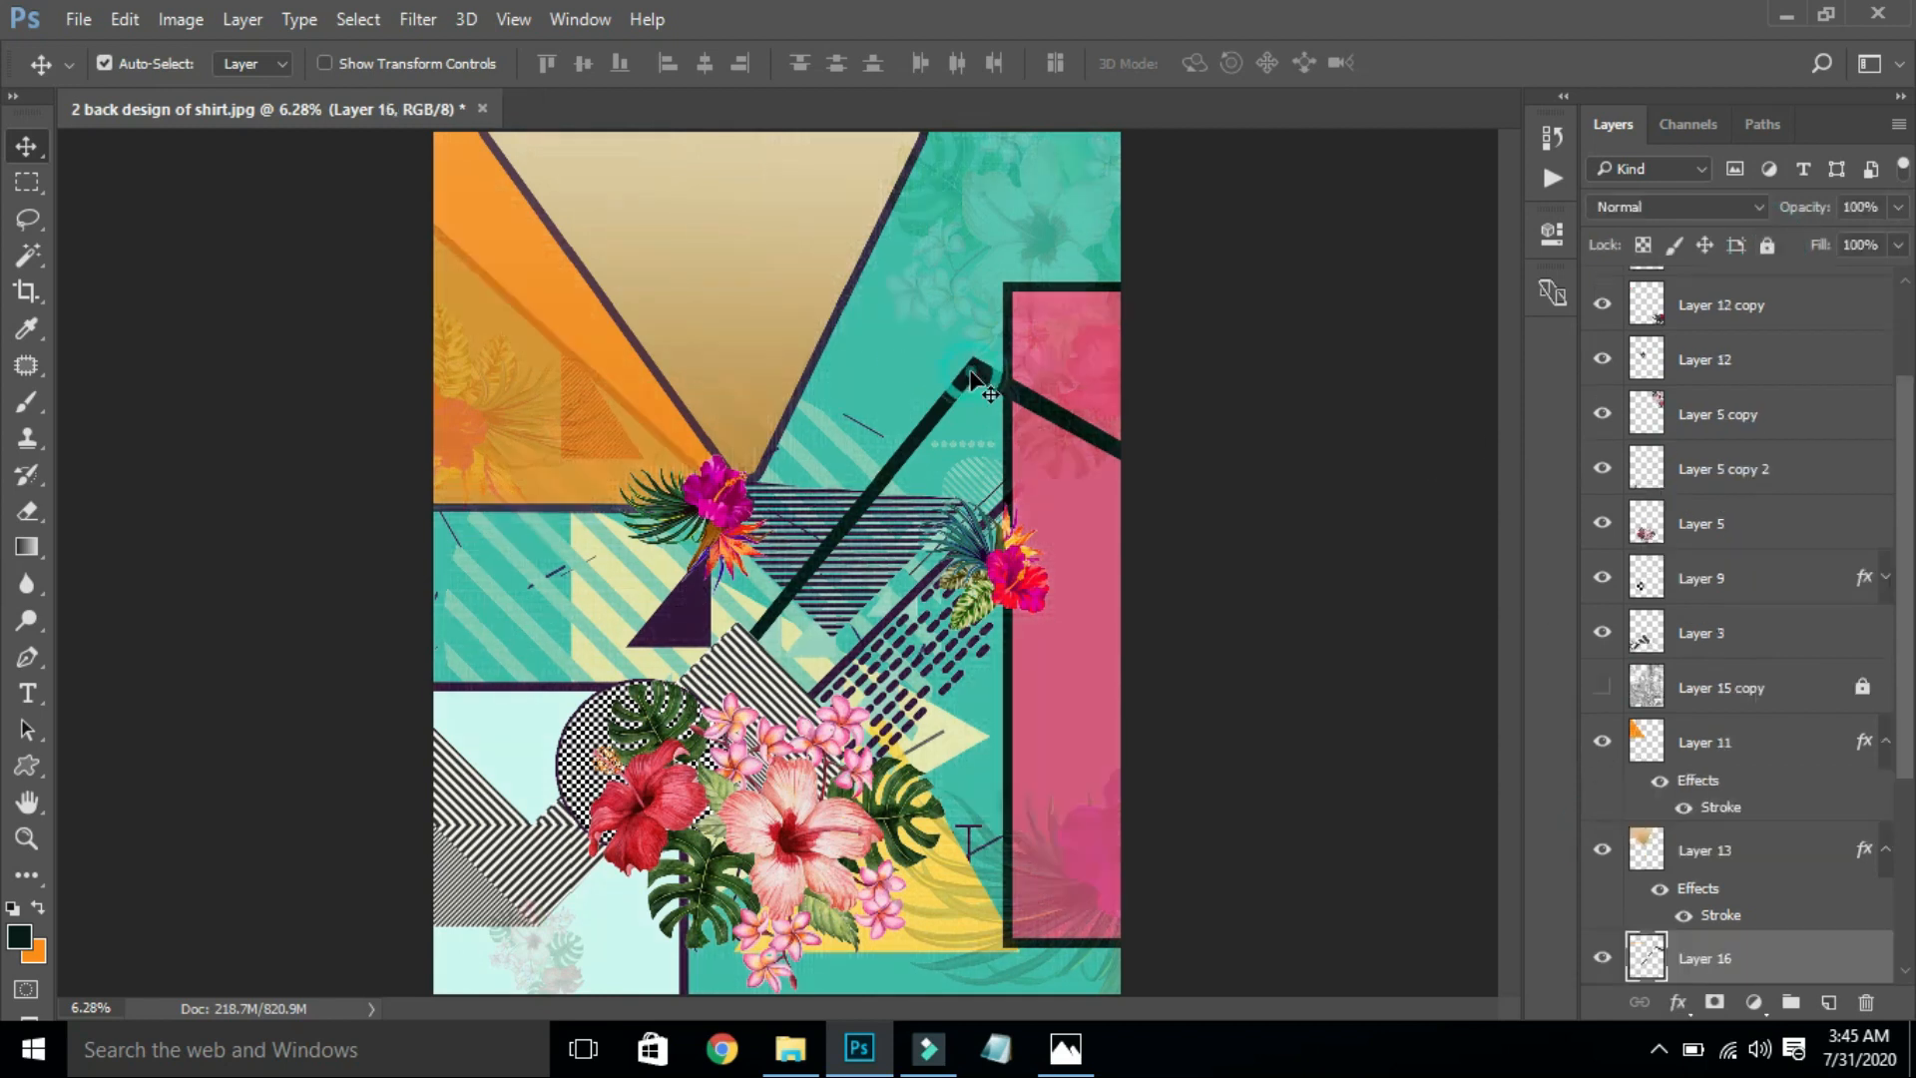
click(831, 341)
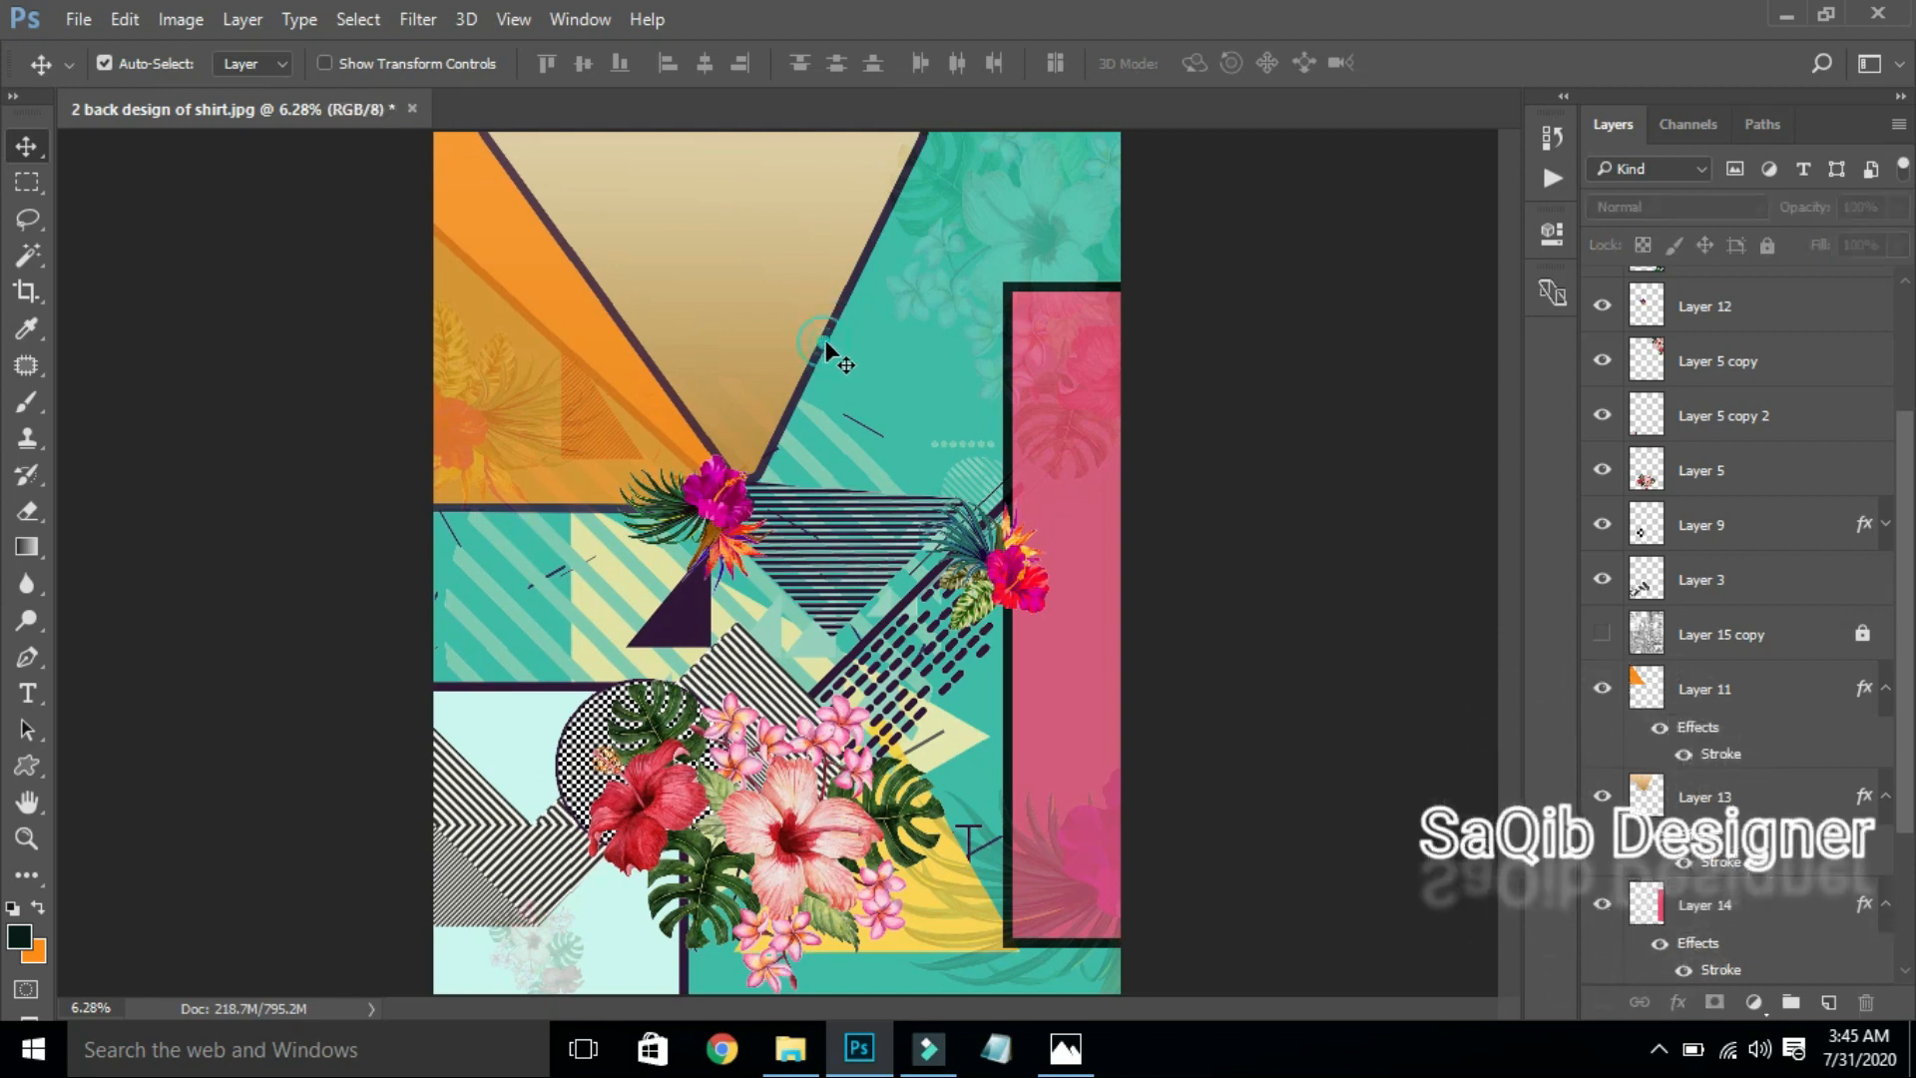
Step: Try to delete the beige triangle layer, Layer 13, and undo the deletion
click(824, 345)
drag(805, 342, 886, 316)
key(ctrl+z)
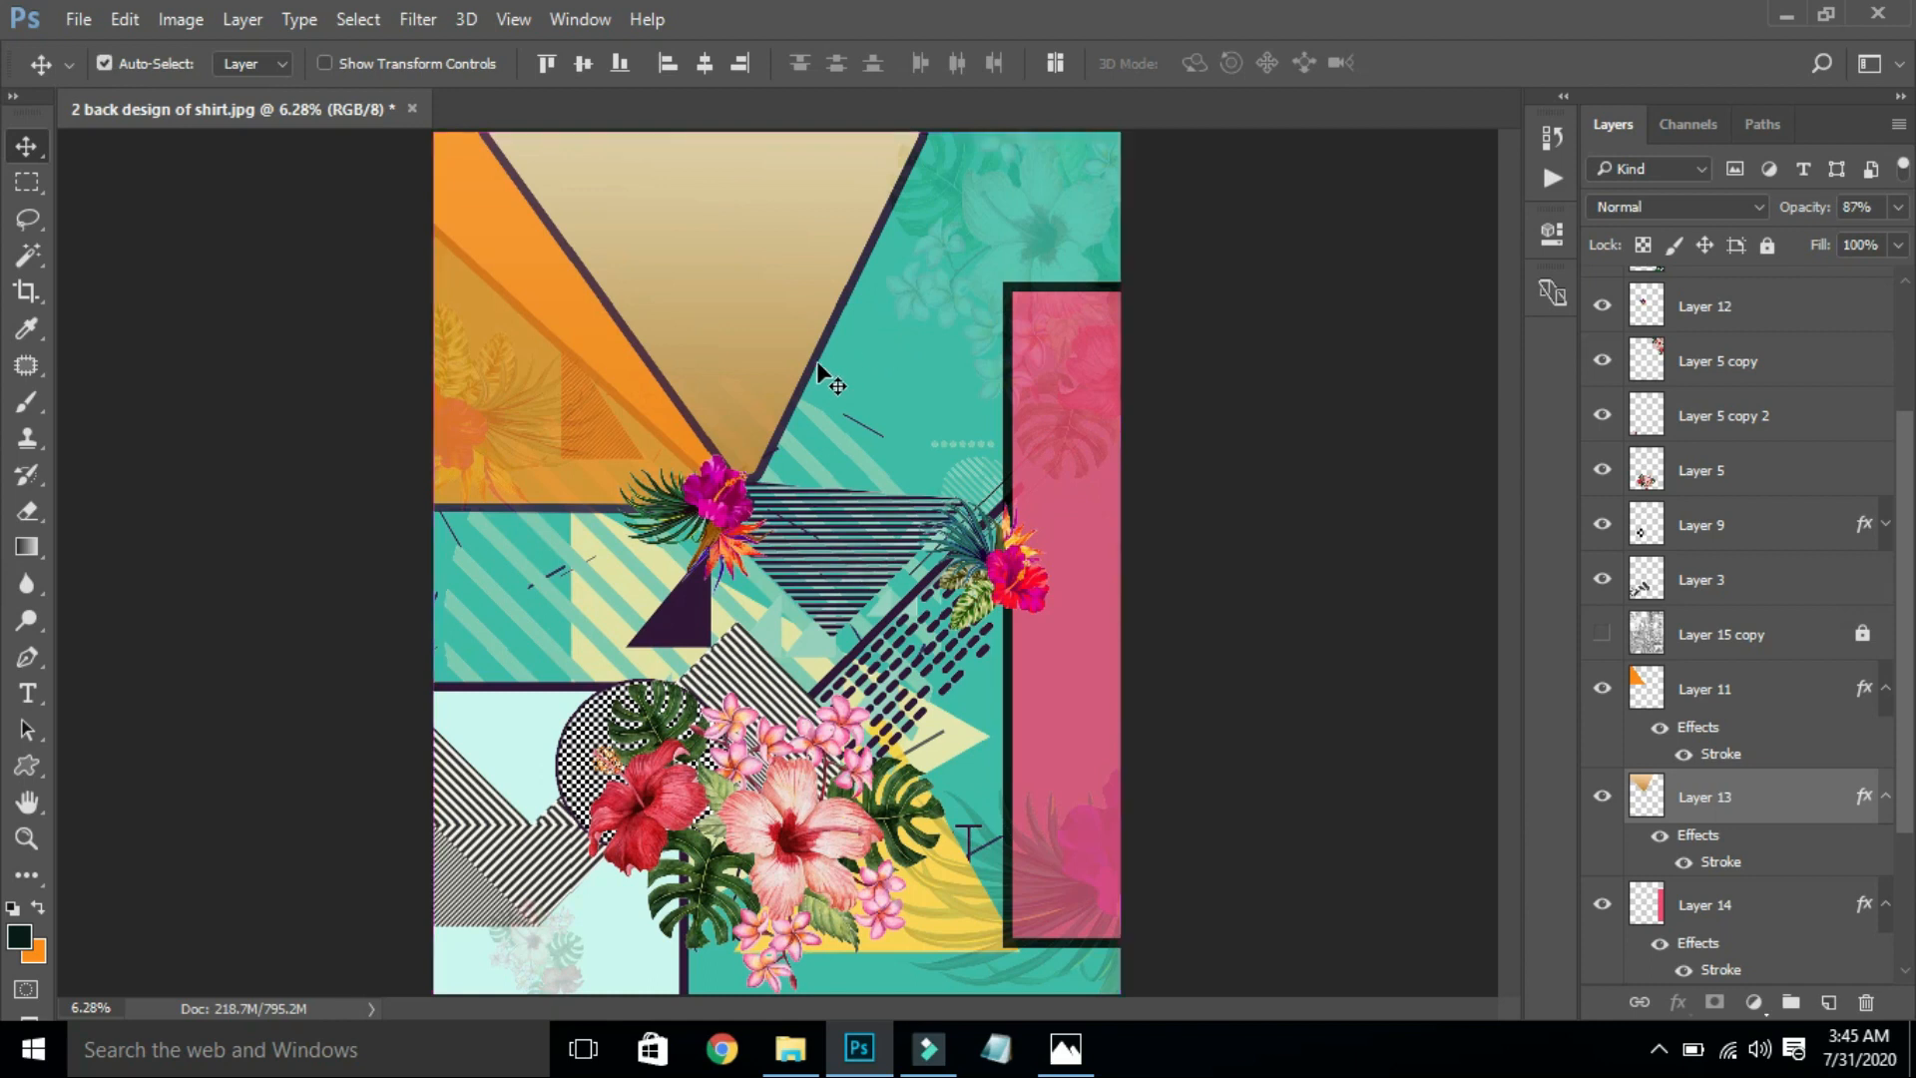
click(1602, 795)
click(1602, 795)
key(Delete)
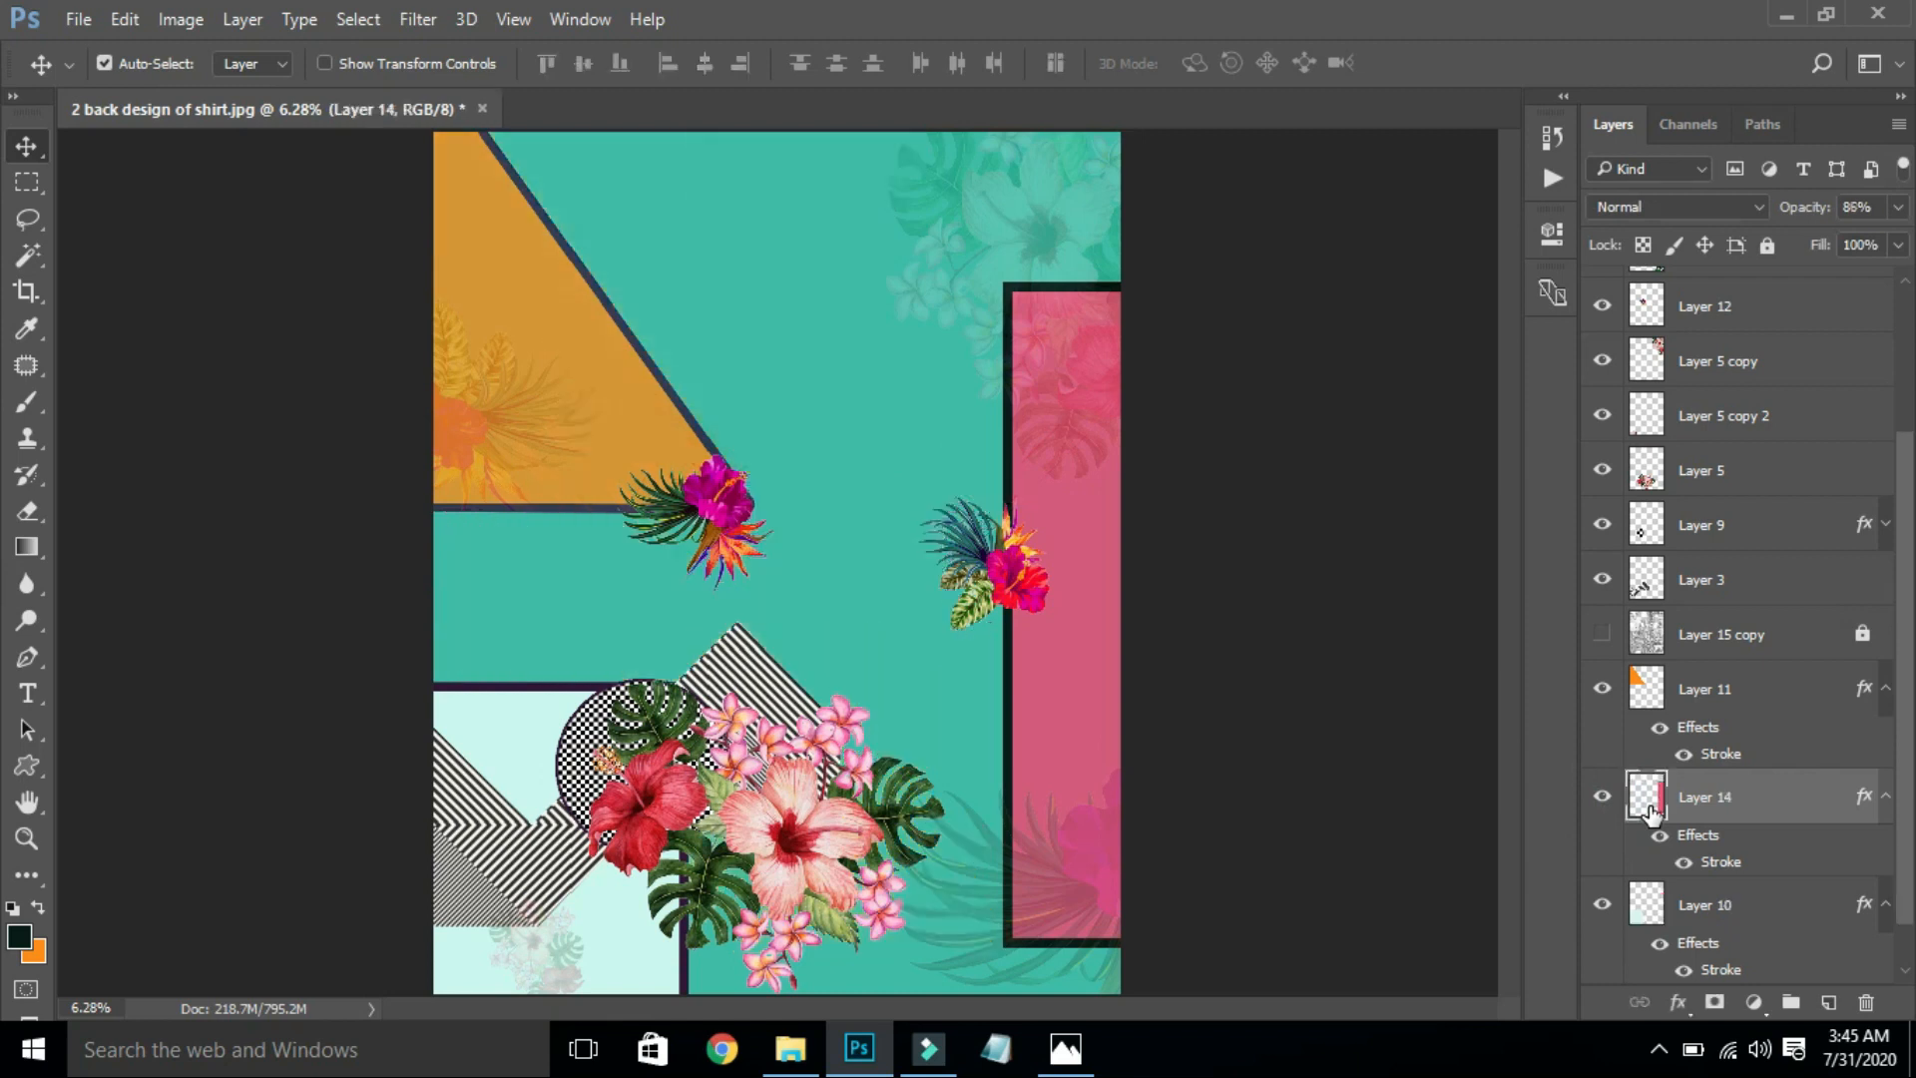
key(ctrl+z)
click(1601, 793)
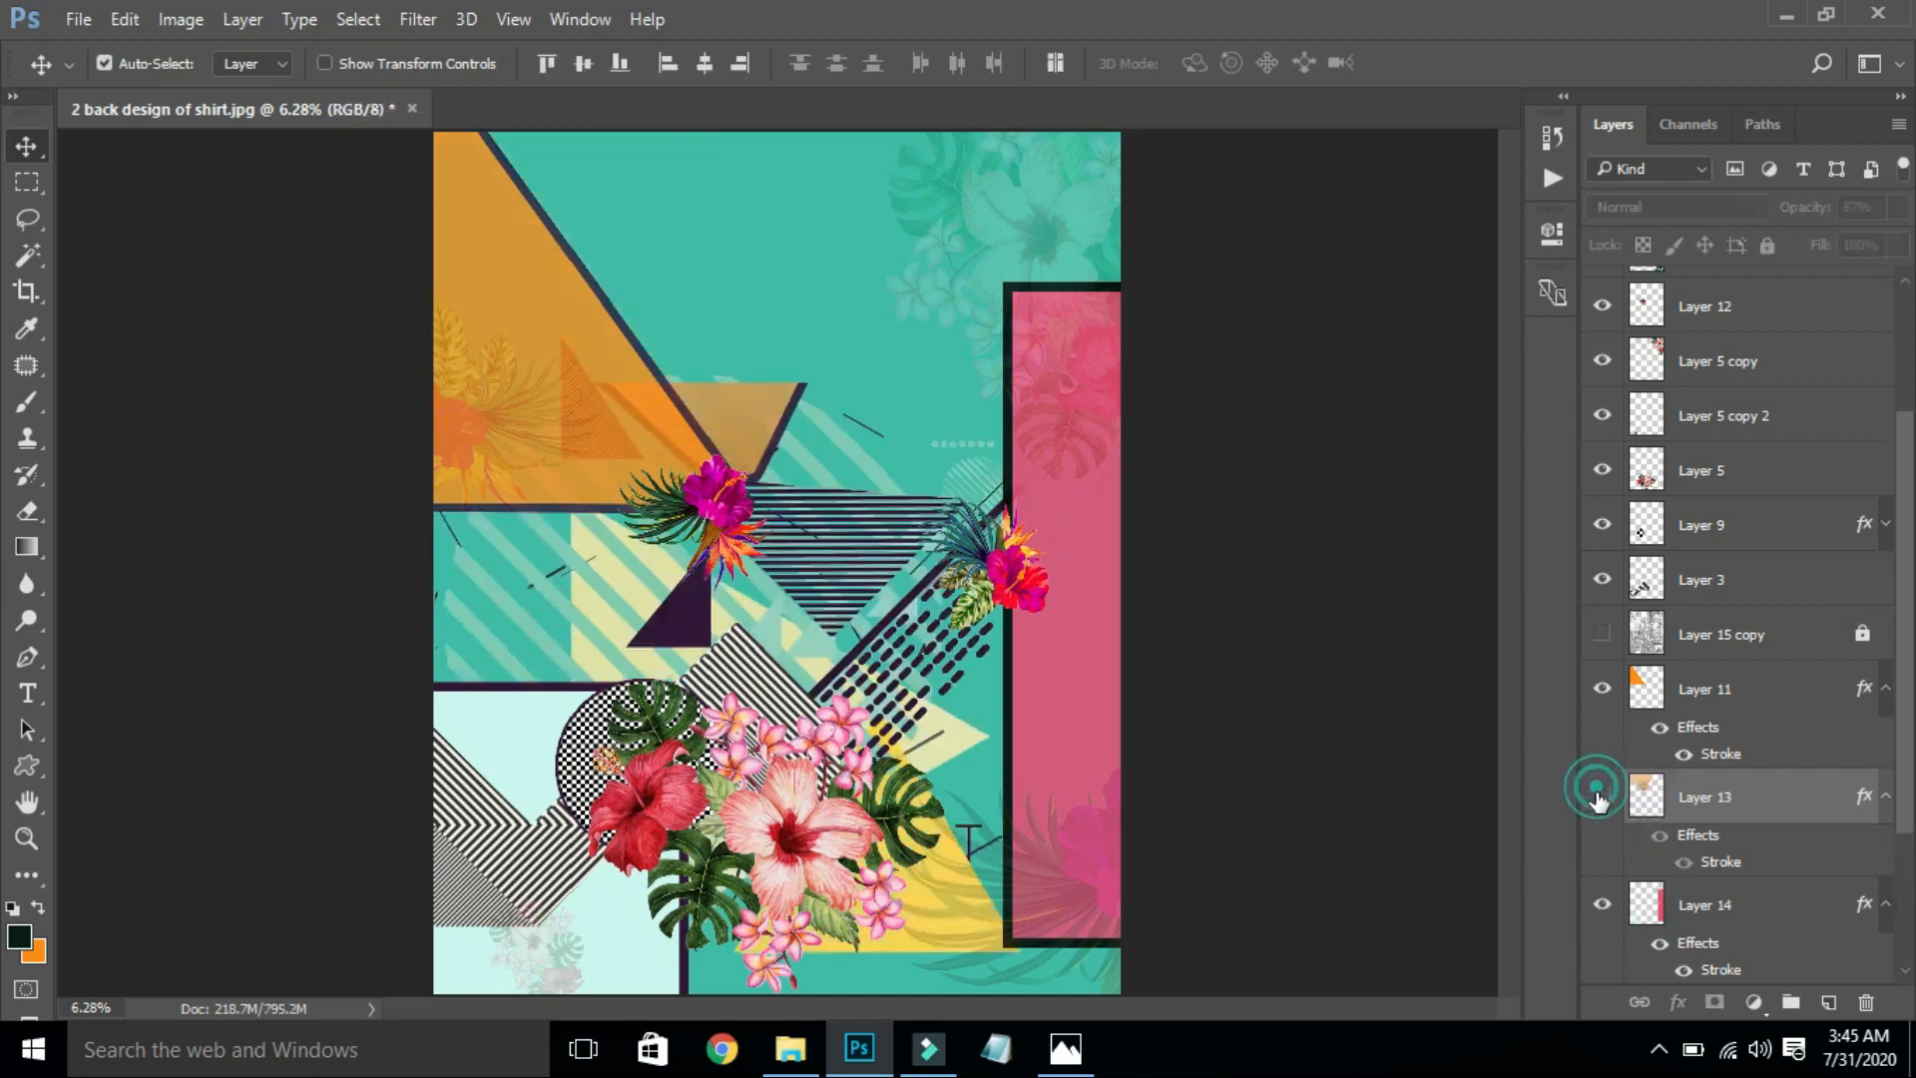
click(1601, 795)
click(1601, 797)
click(1601, 798)
key(Delete)
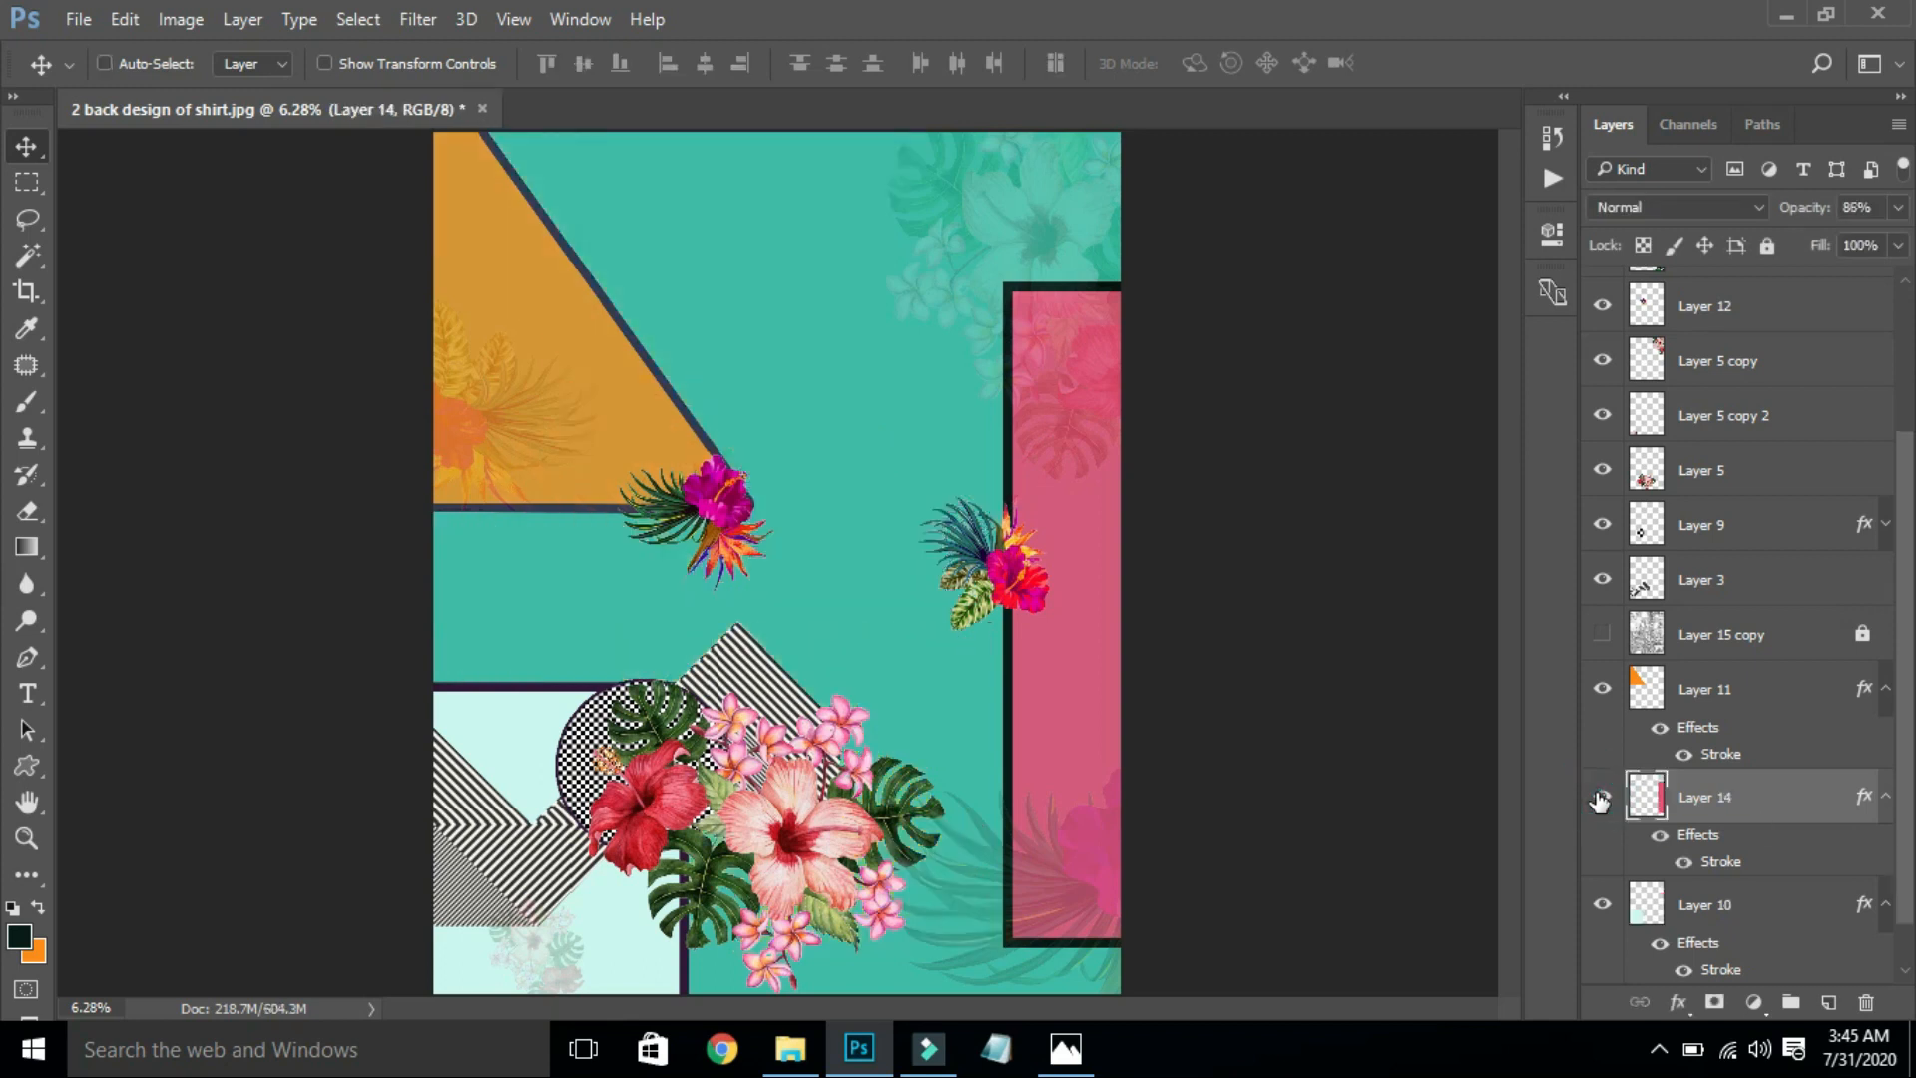
key(ctrl+z)
Step: Hide the beige triangle layer, Layer 13, and delete the orange triangle layer, Layer 11
click(1601, 795)
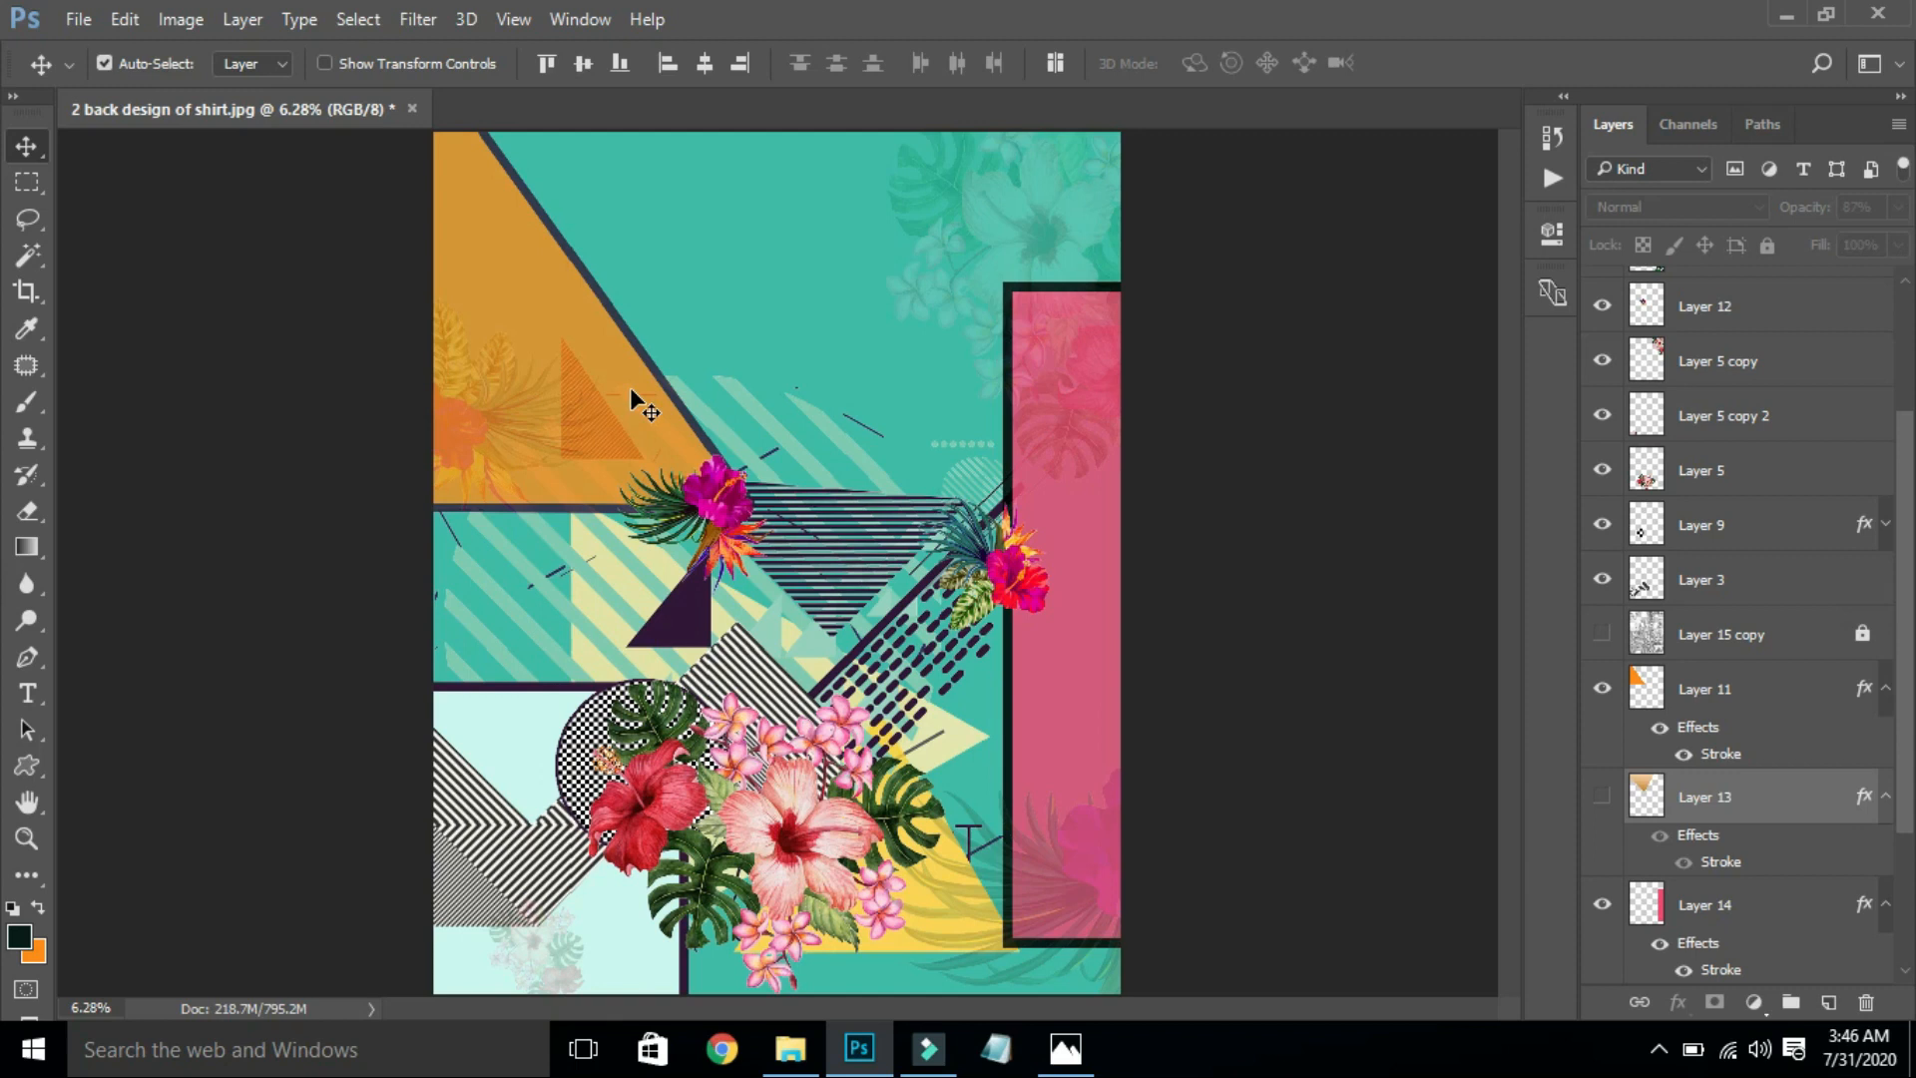
click(560, 315)
key(Delete)
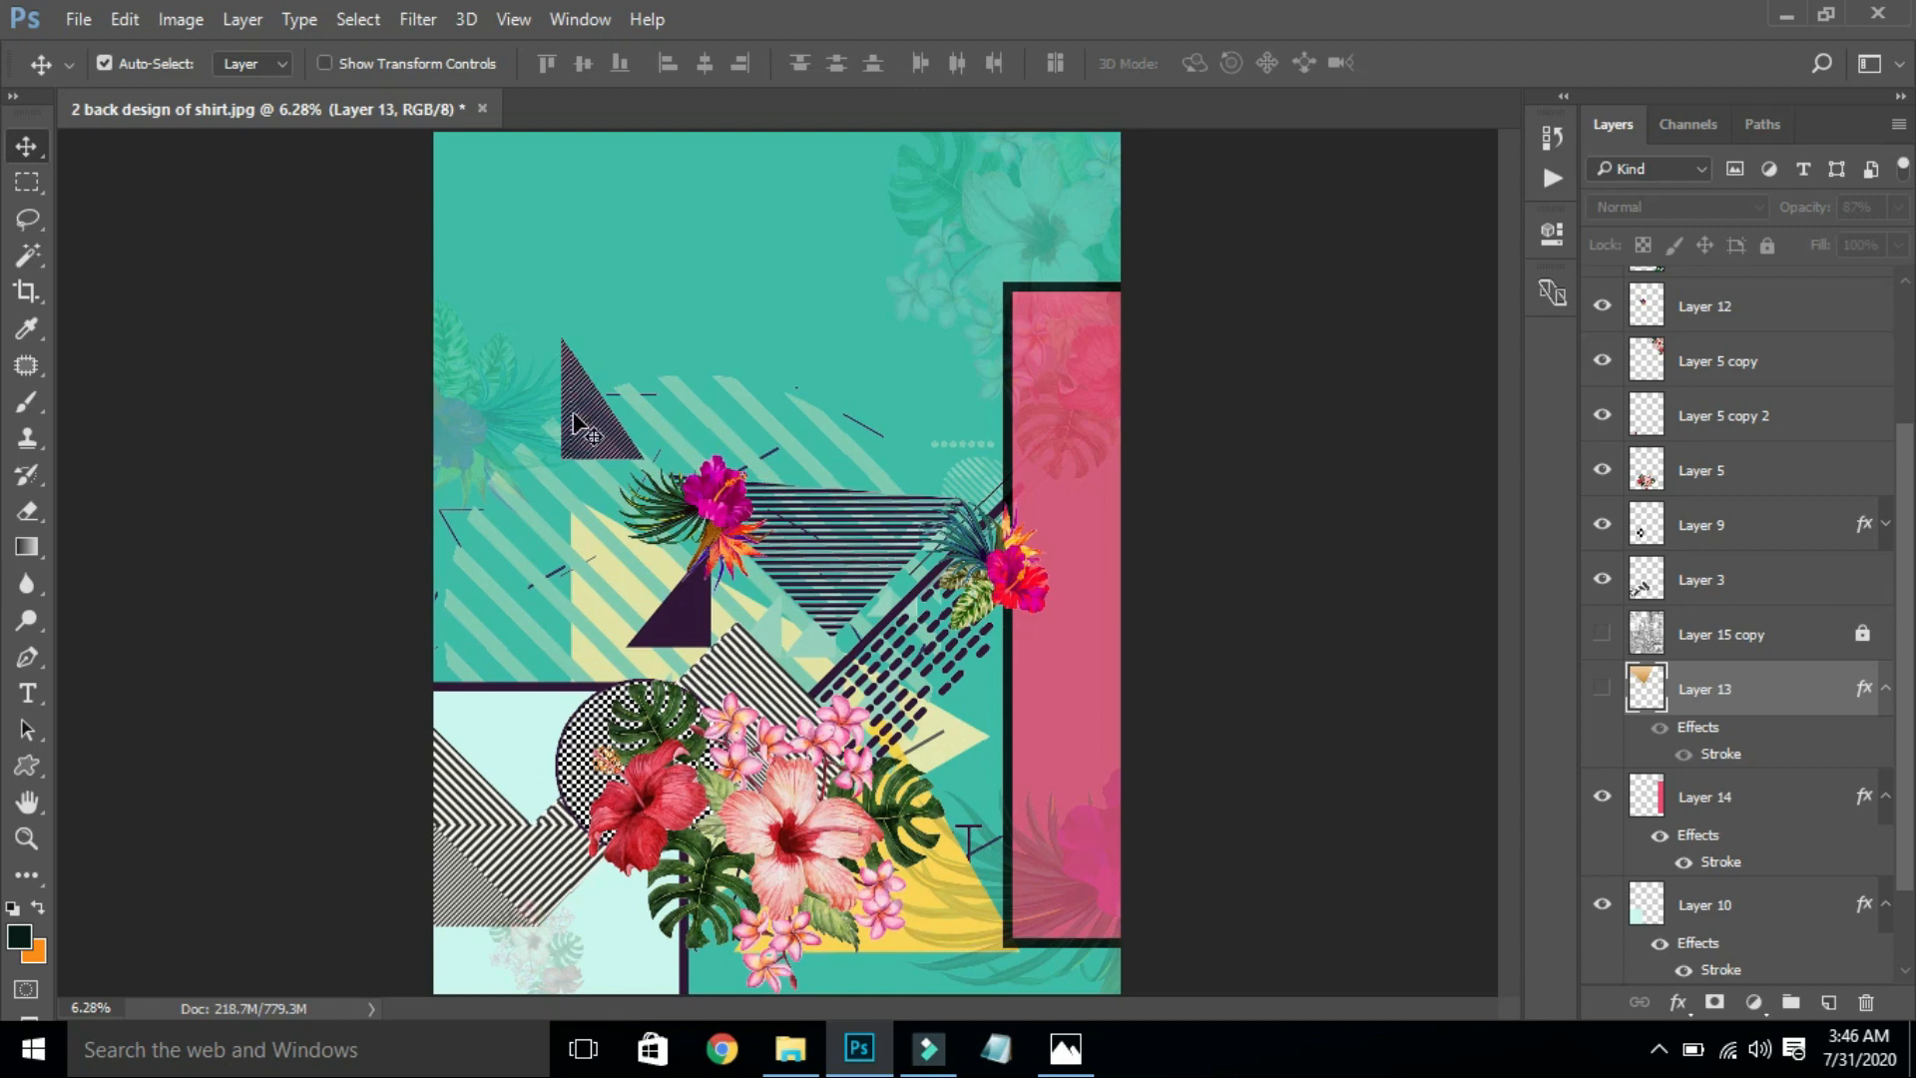
Step: Shift the geometric pattern on Layer 4 slightly down and left, and hide the pink rectangle layer, Layer 14
drag(577, 429, 609, 467)
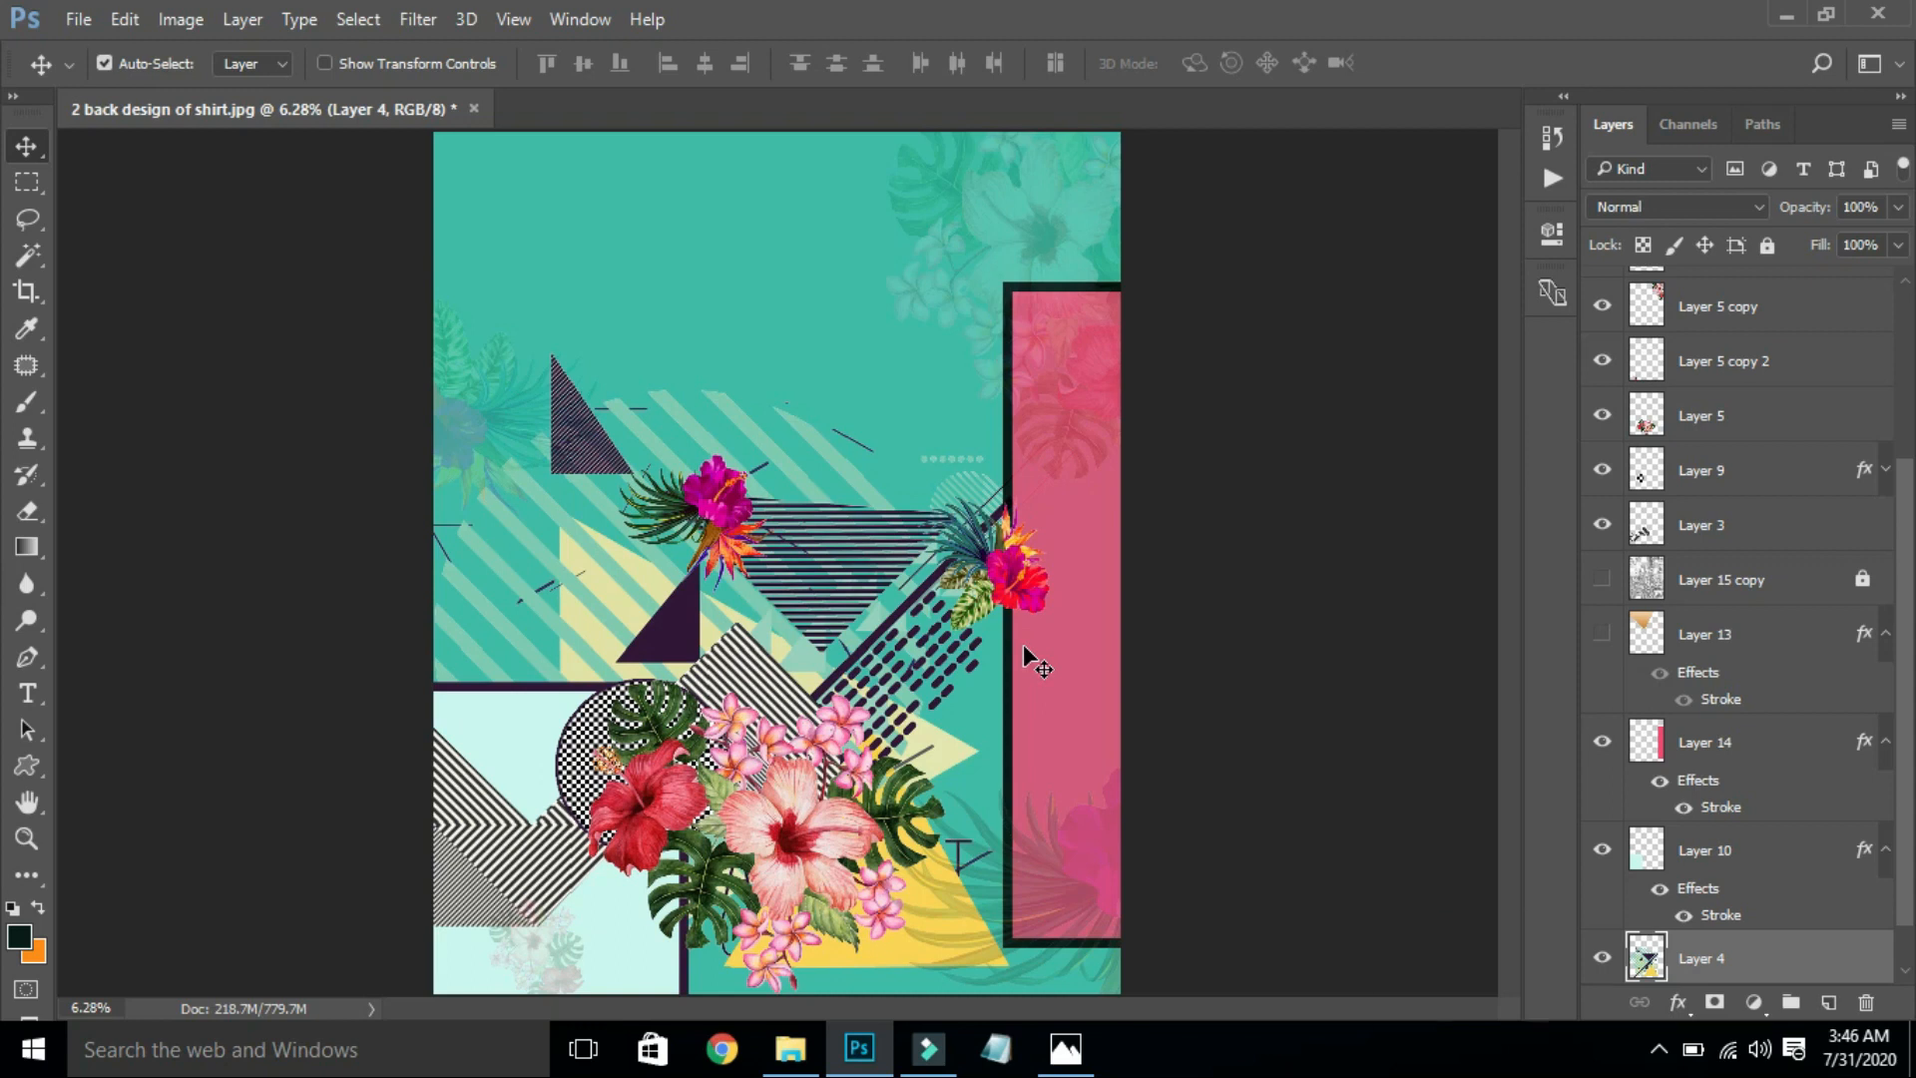
click(760, 227)
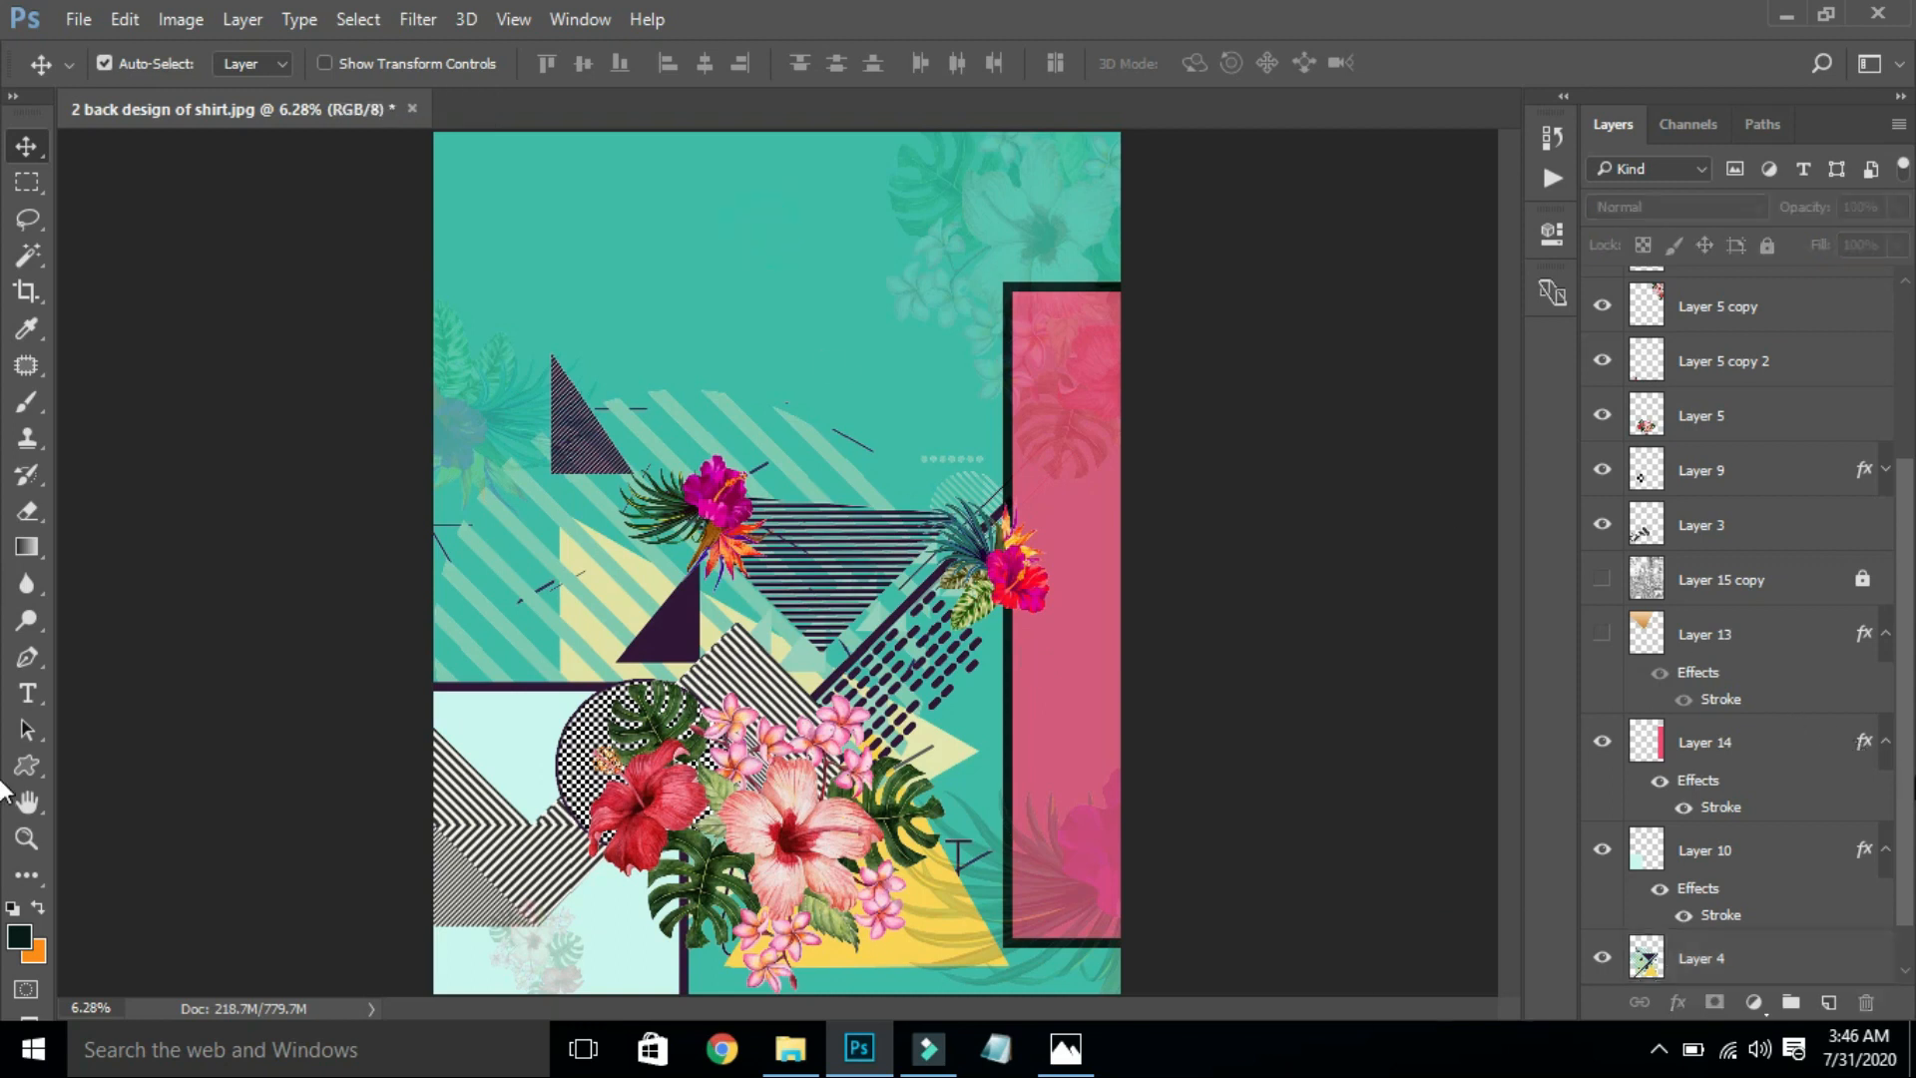
scroll(1901, 788, down, 1)
click(1717, 956)
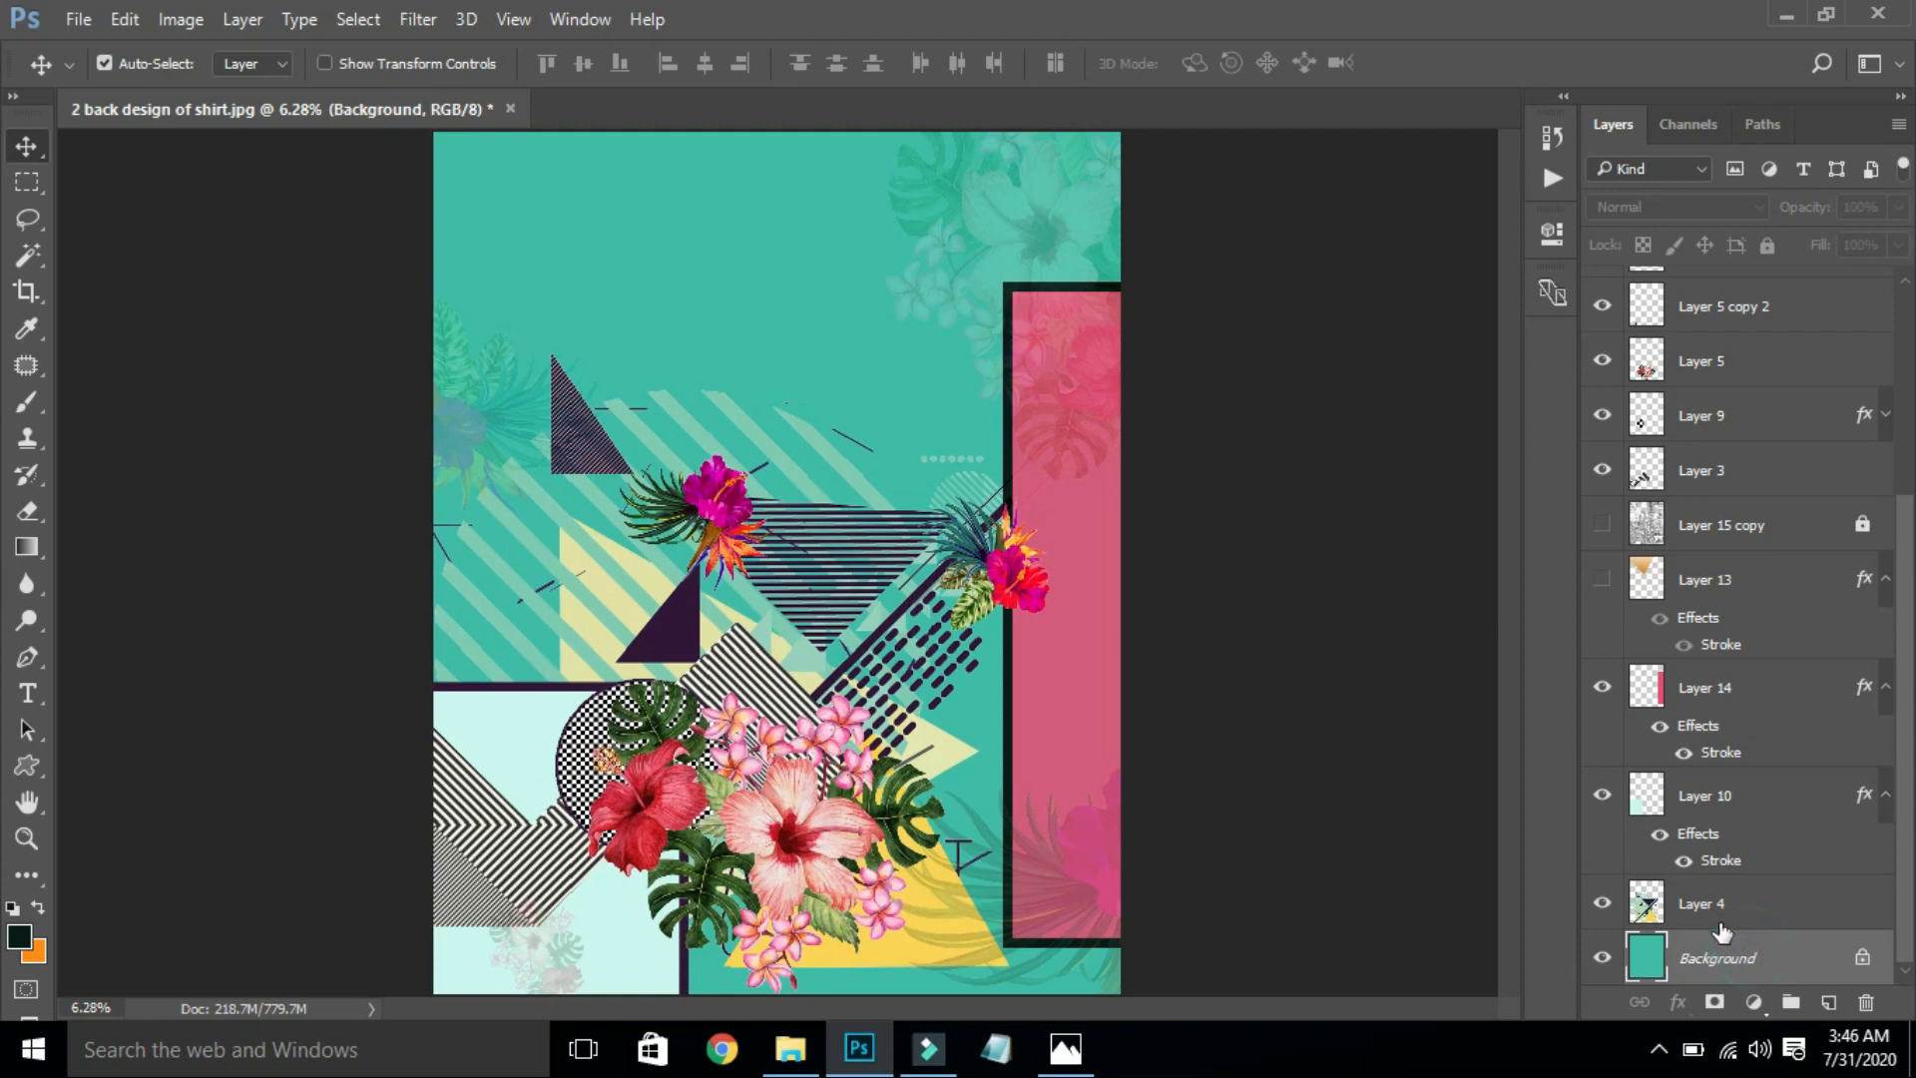
click(1717, 913)
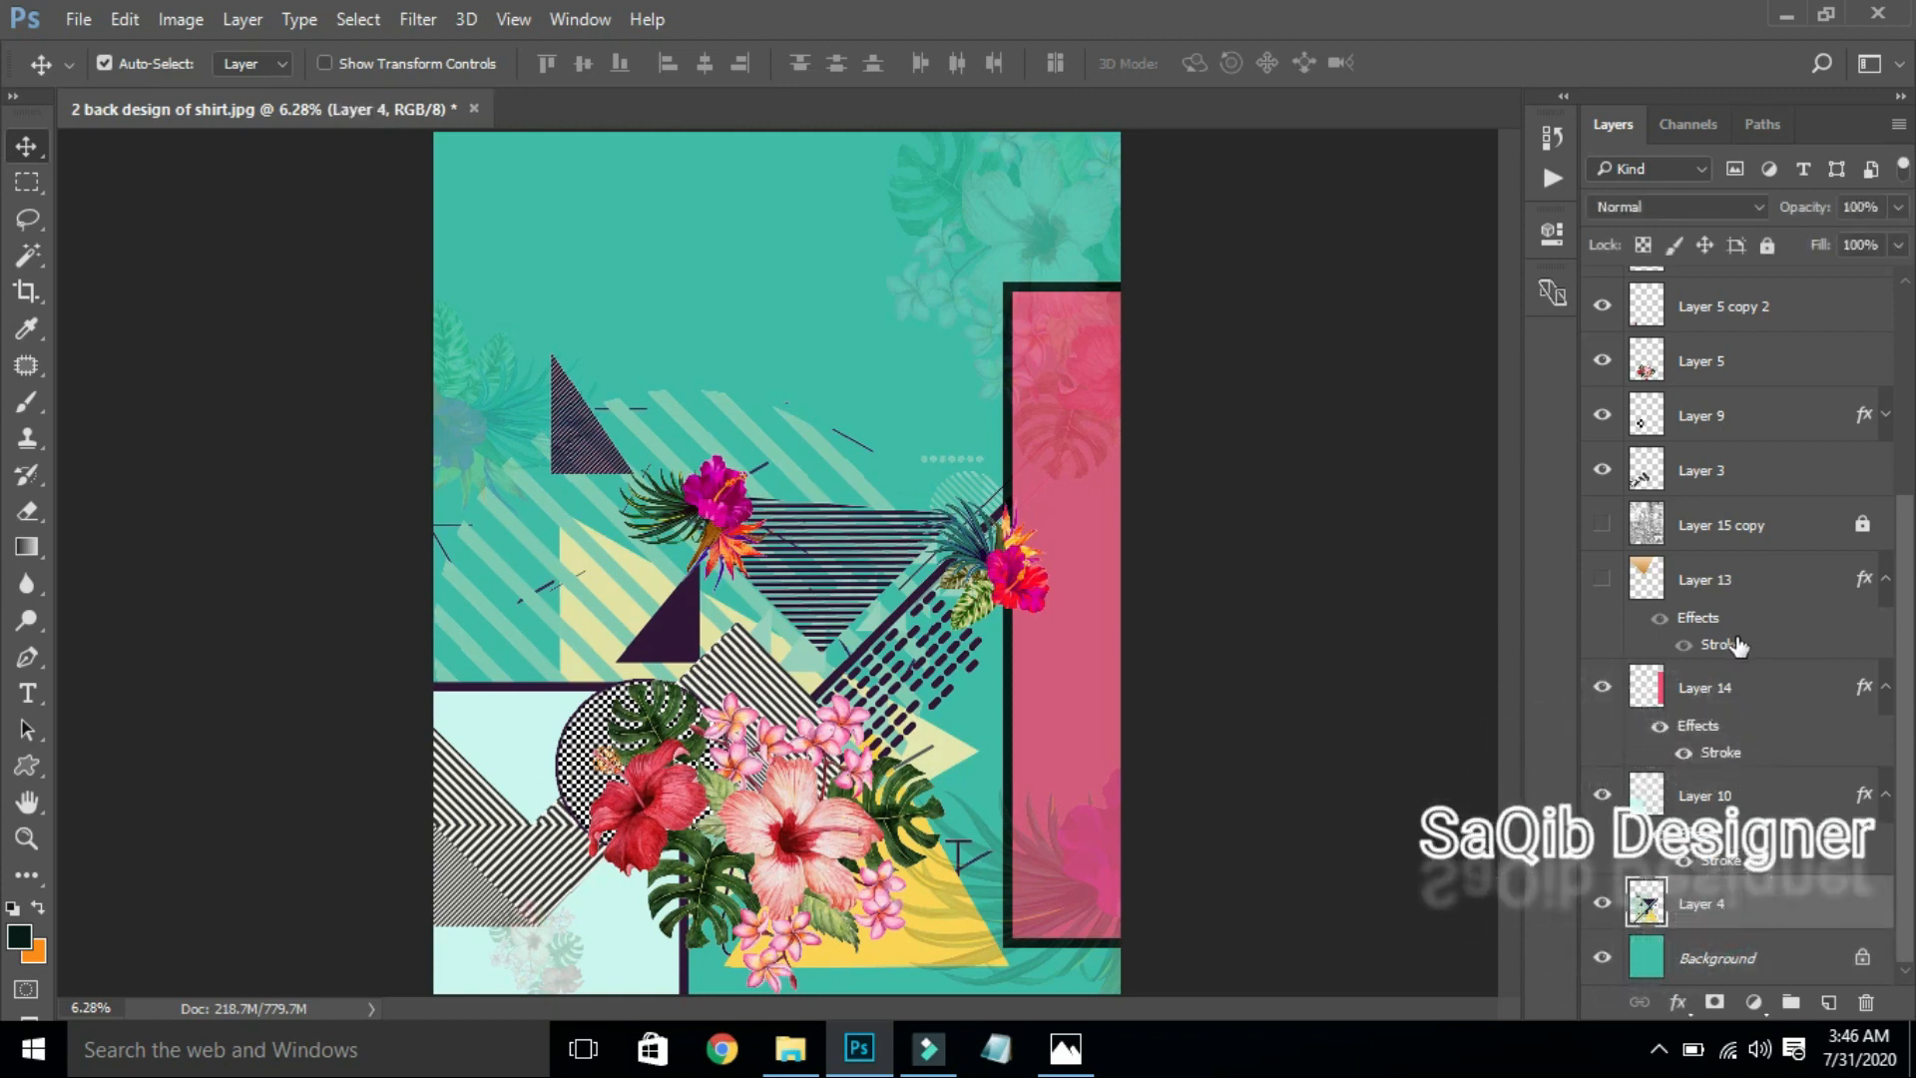
click(1601, 687)
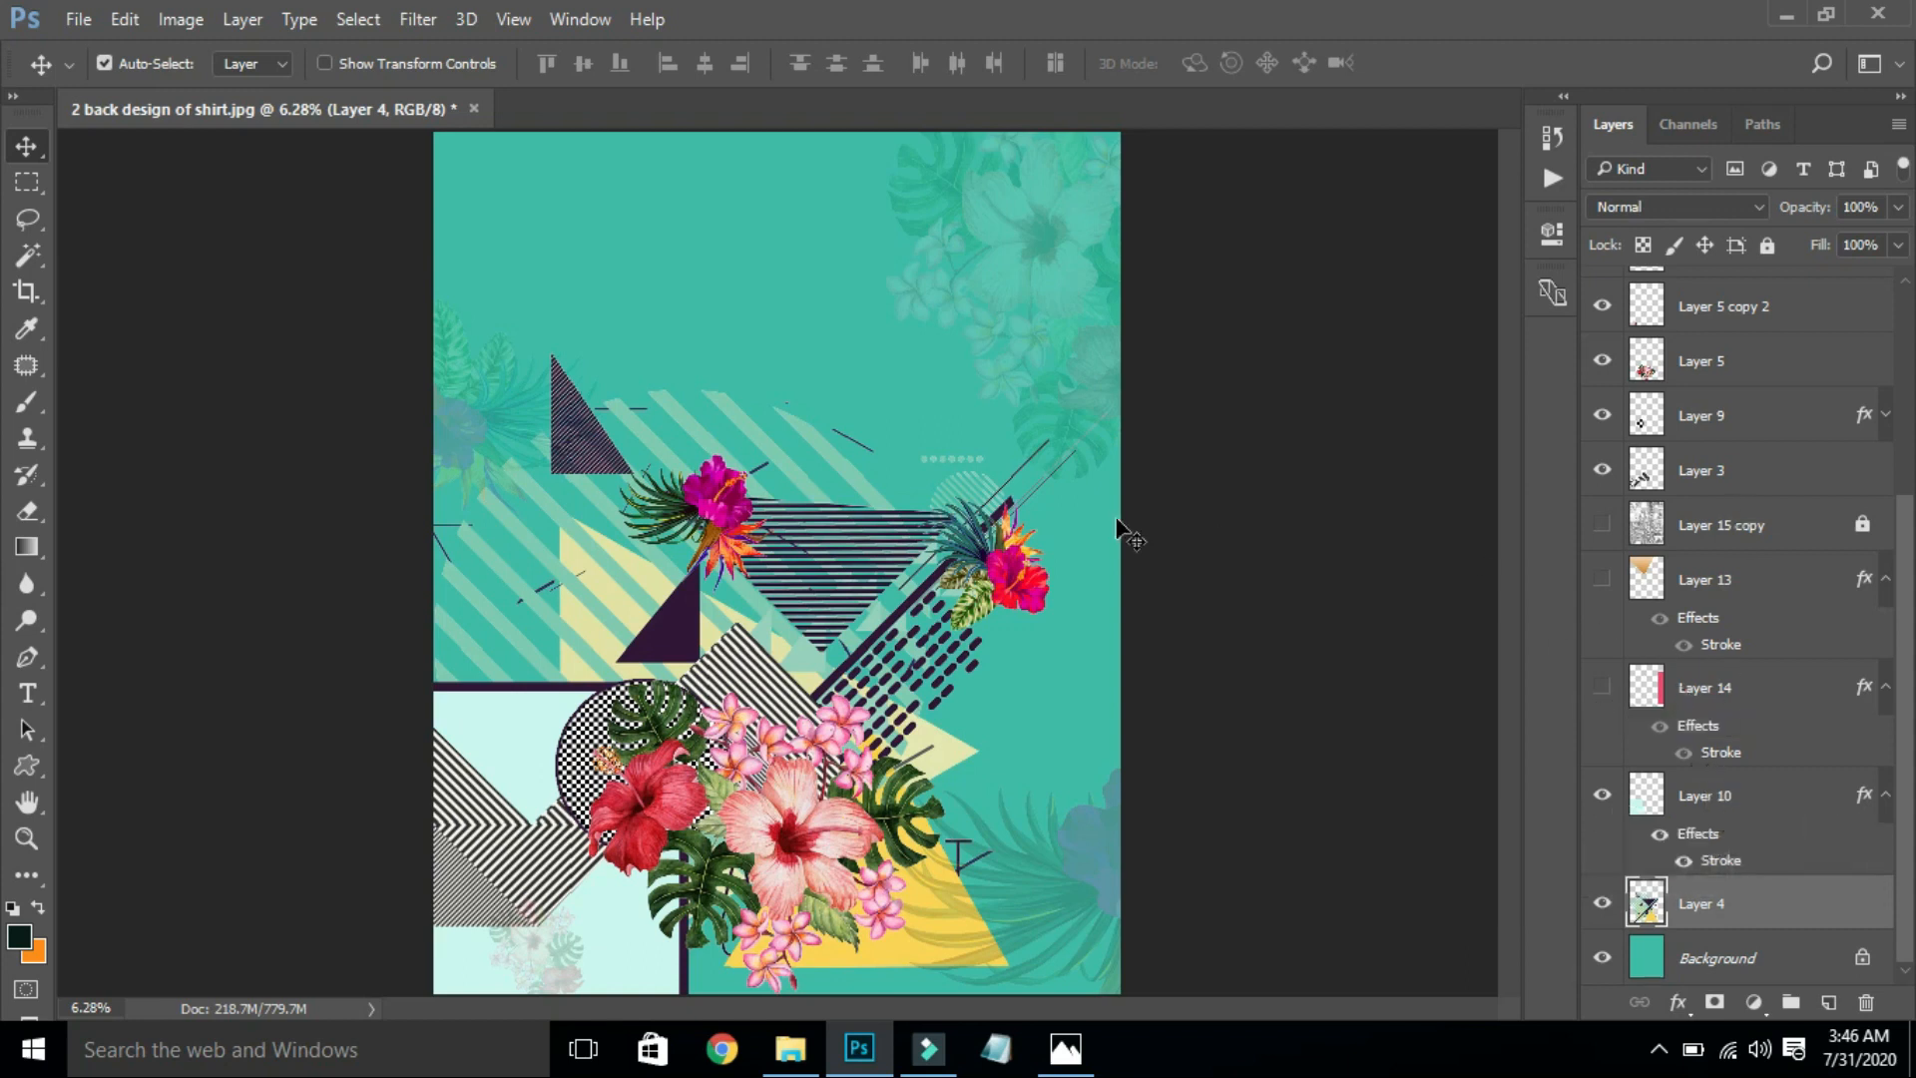
Step: Move the two small tropical flower clusters up into the empty teal area above the geometric pattern
click(991, 568)
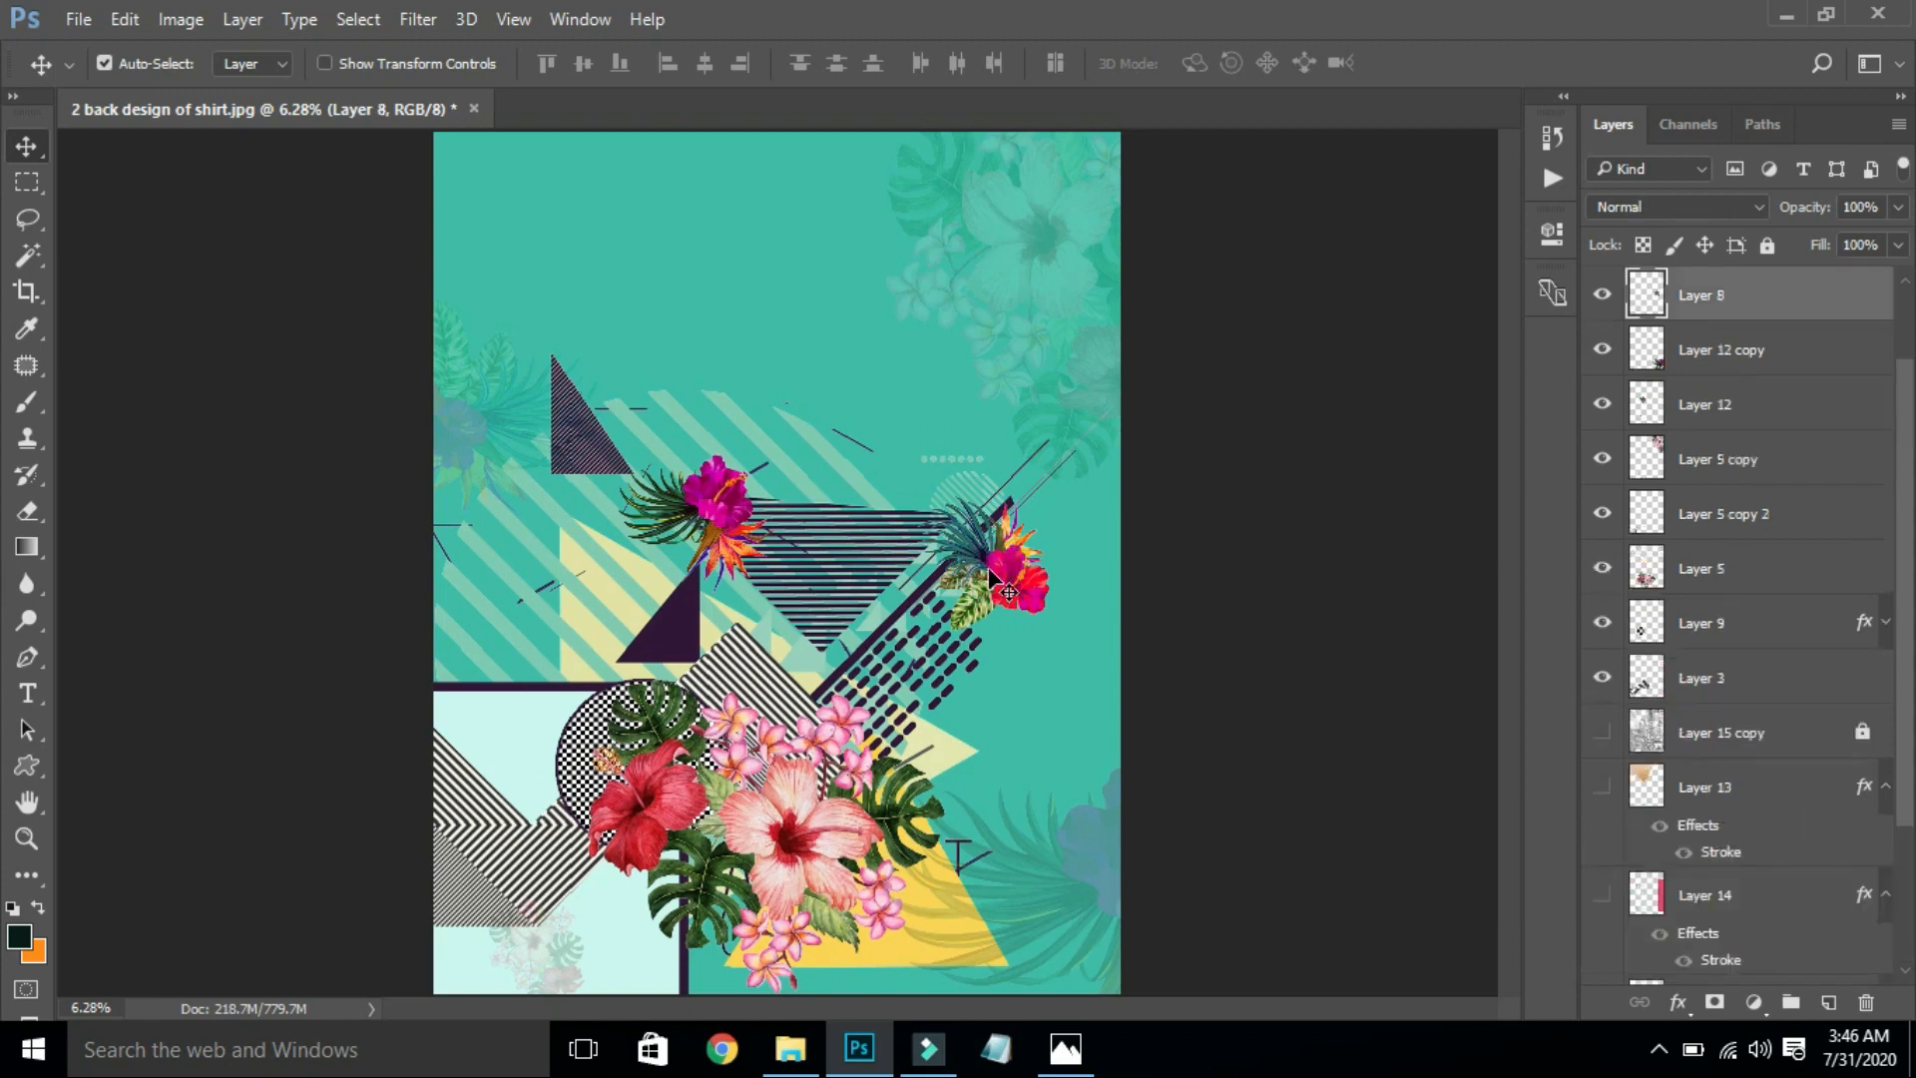
drag(739, 544, 734, 344)
Step: Try to scale the geometric pattern, mint box and large flower layers together to about 79% and reposition them
drag(1102, 591, 463, 886)
key(ctrl+t)
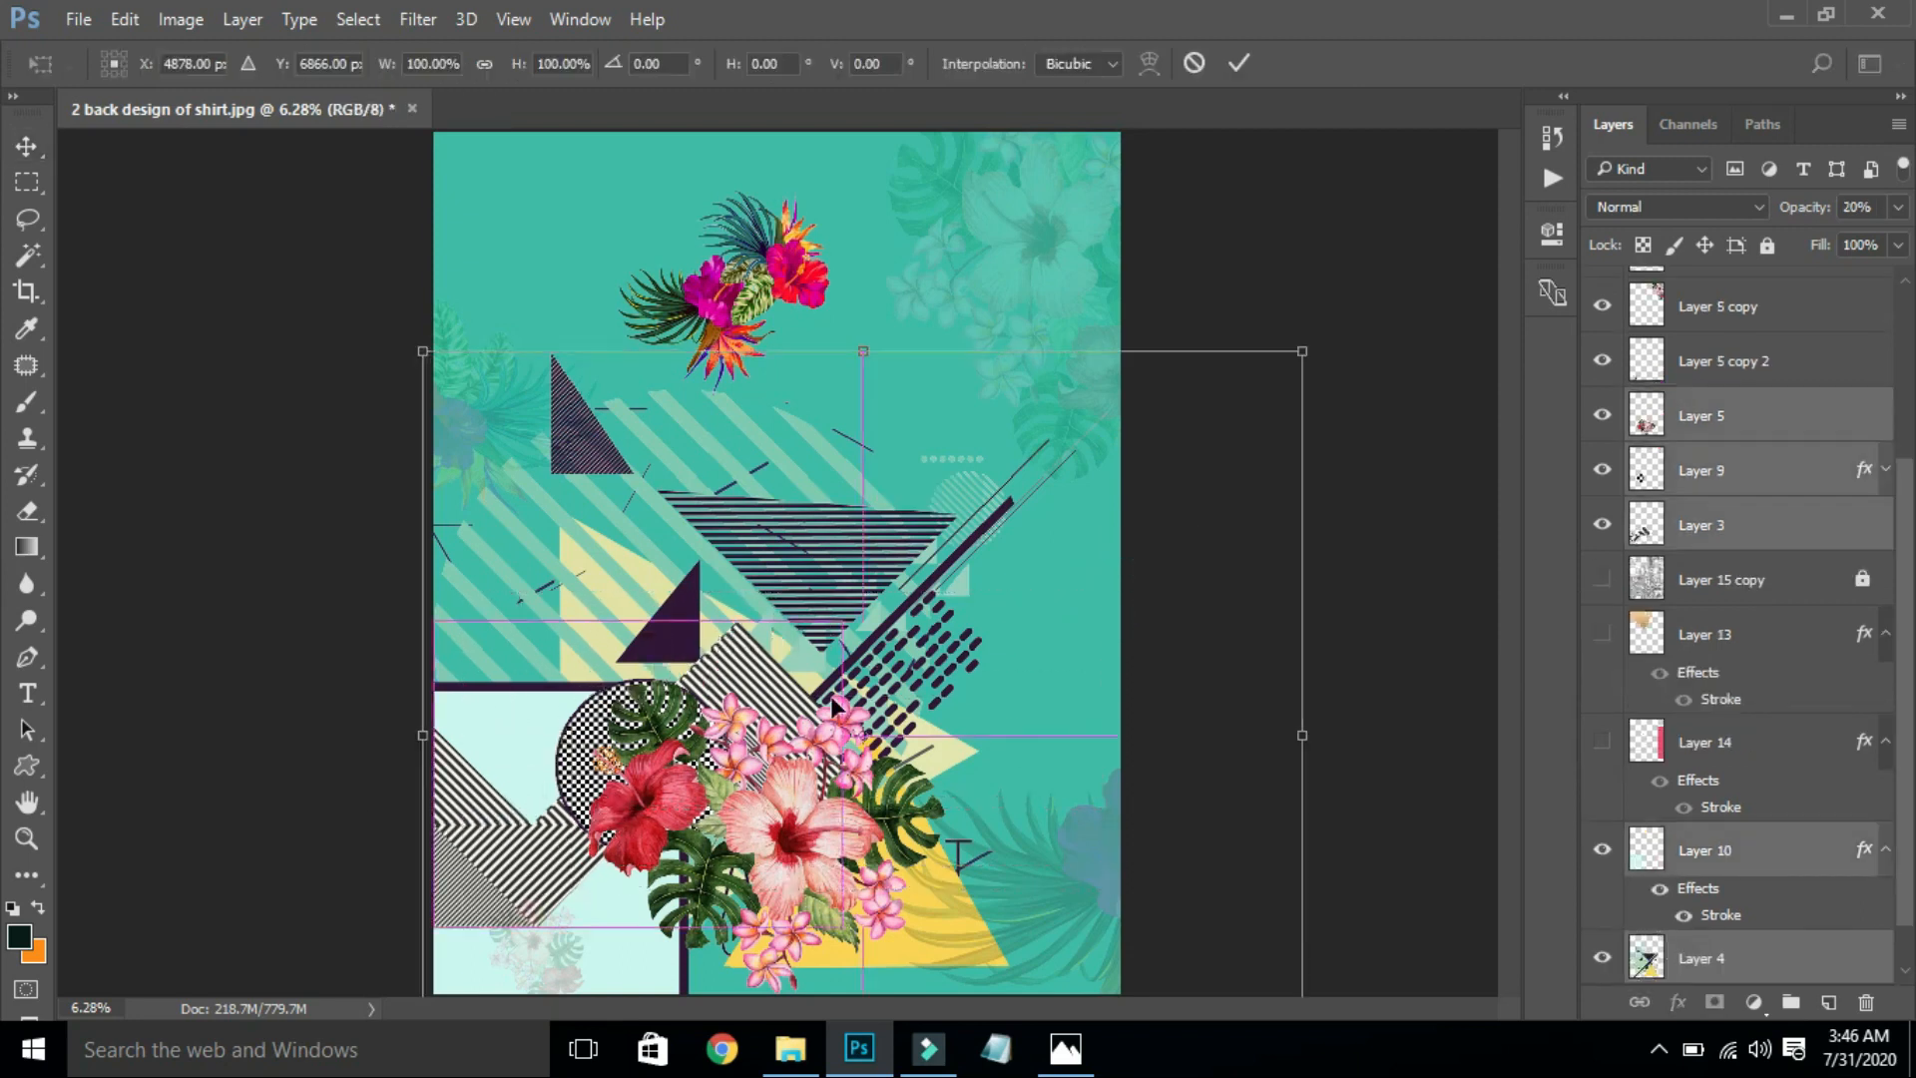
drag(1306, 349, 1014, 603)
drag(921, 714, 889, 661)
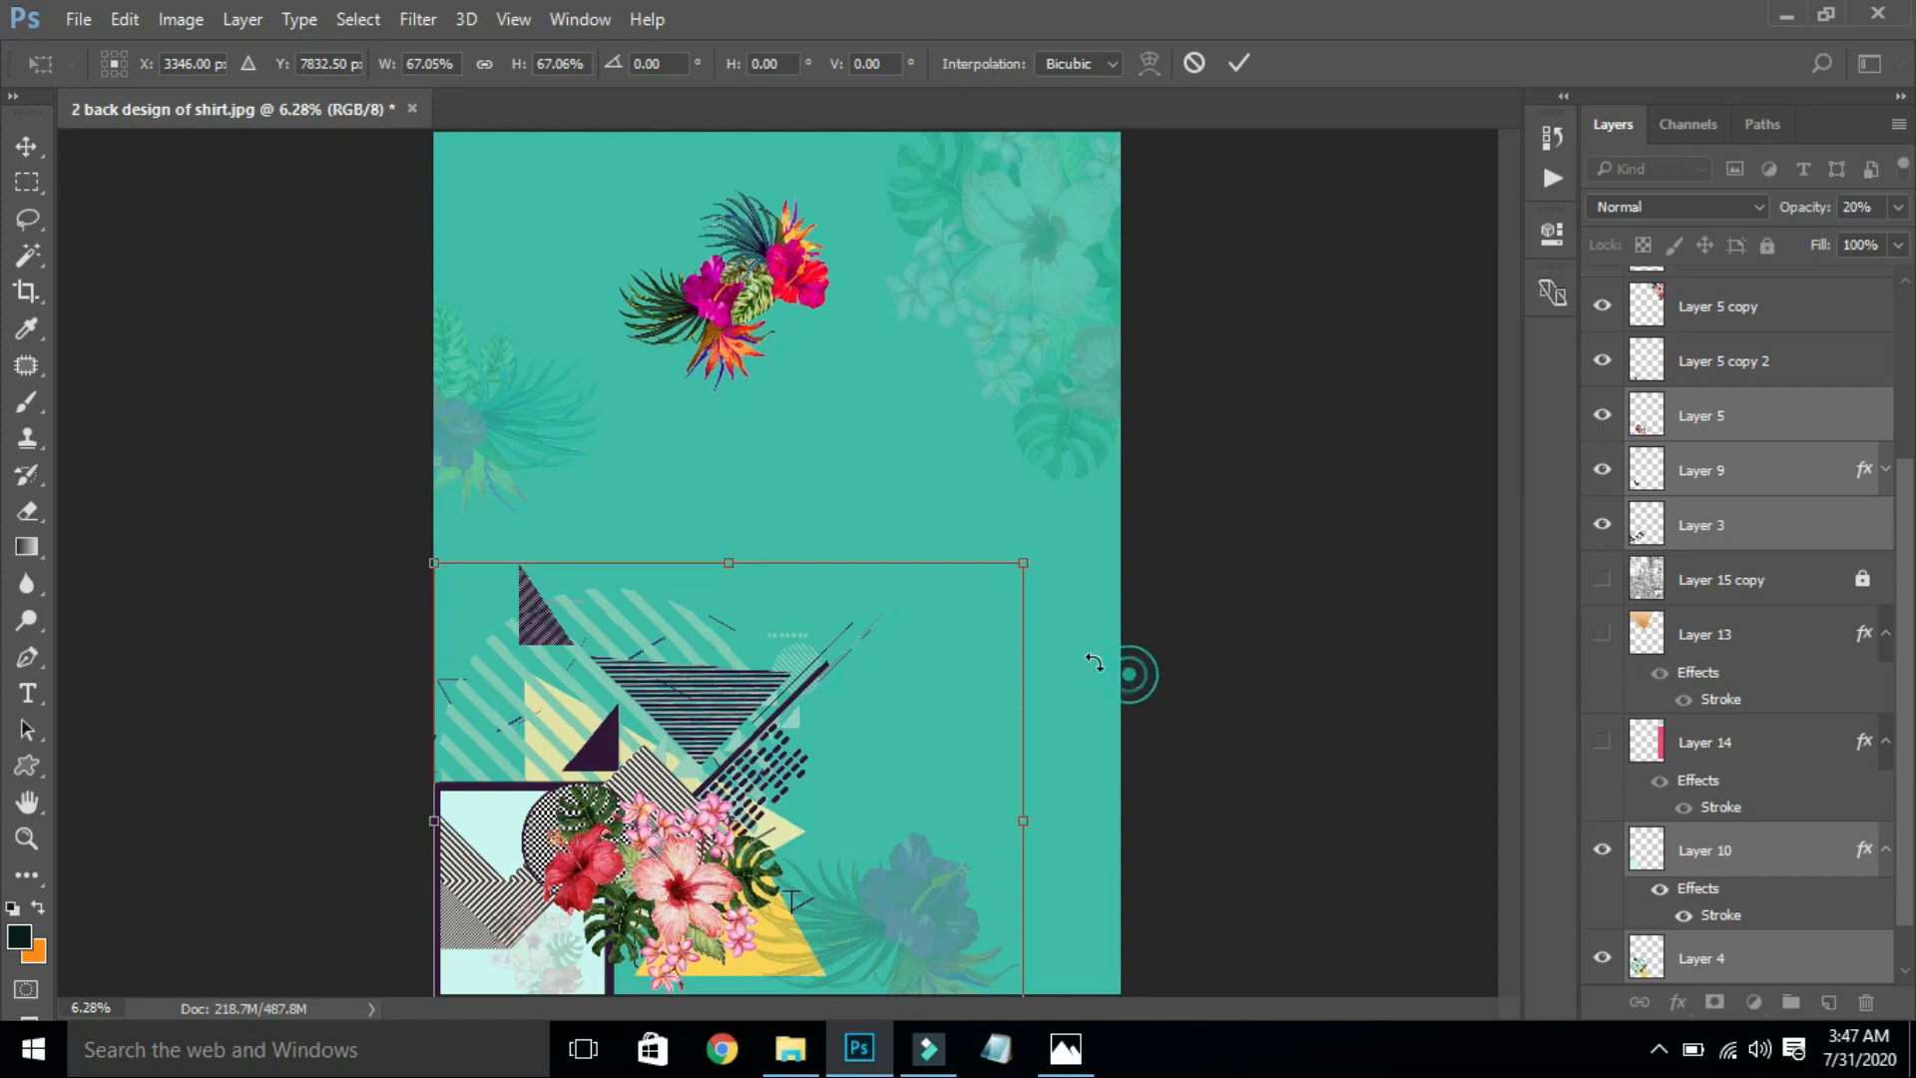
drag(1028, 567, 1177, 522)
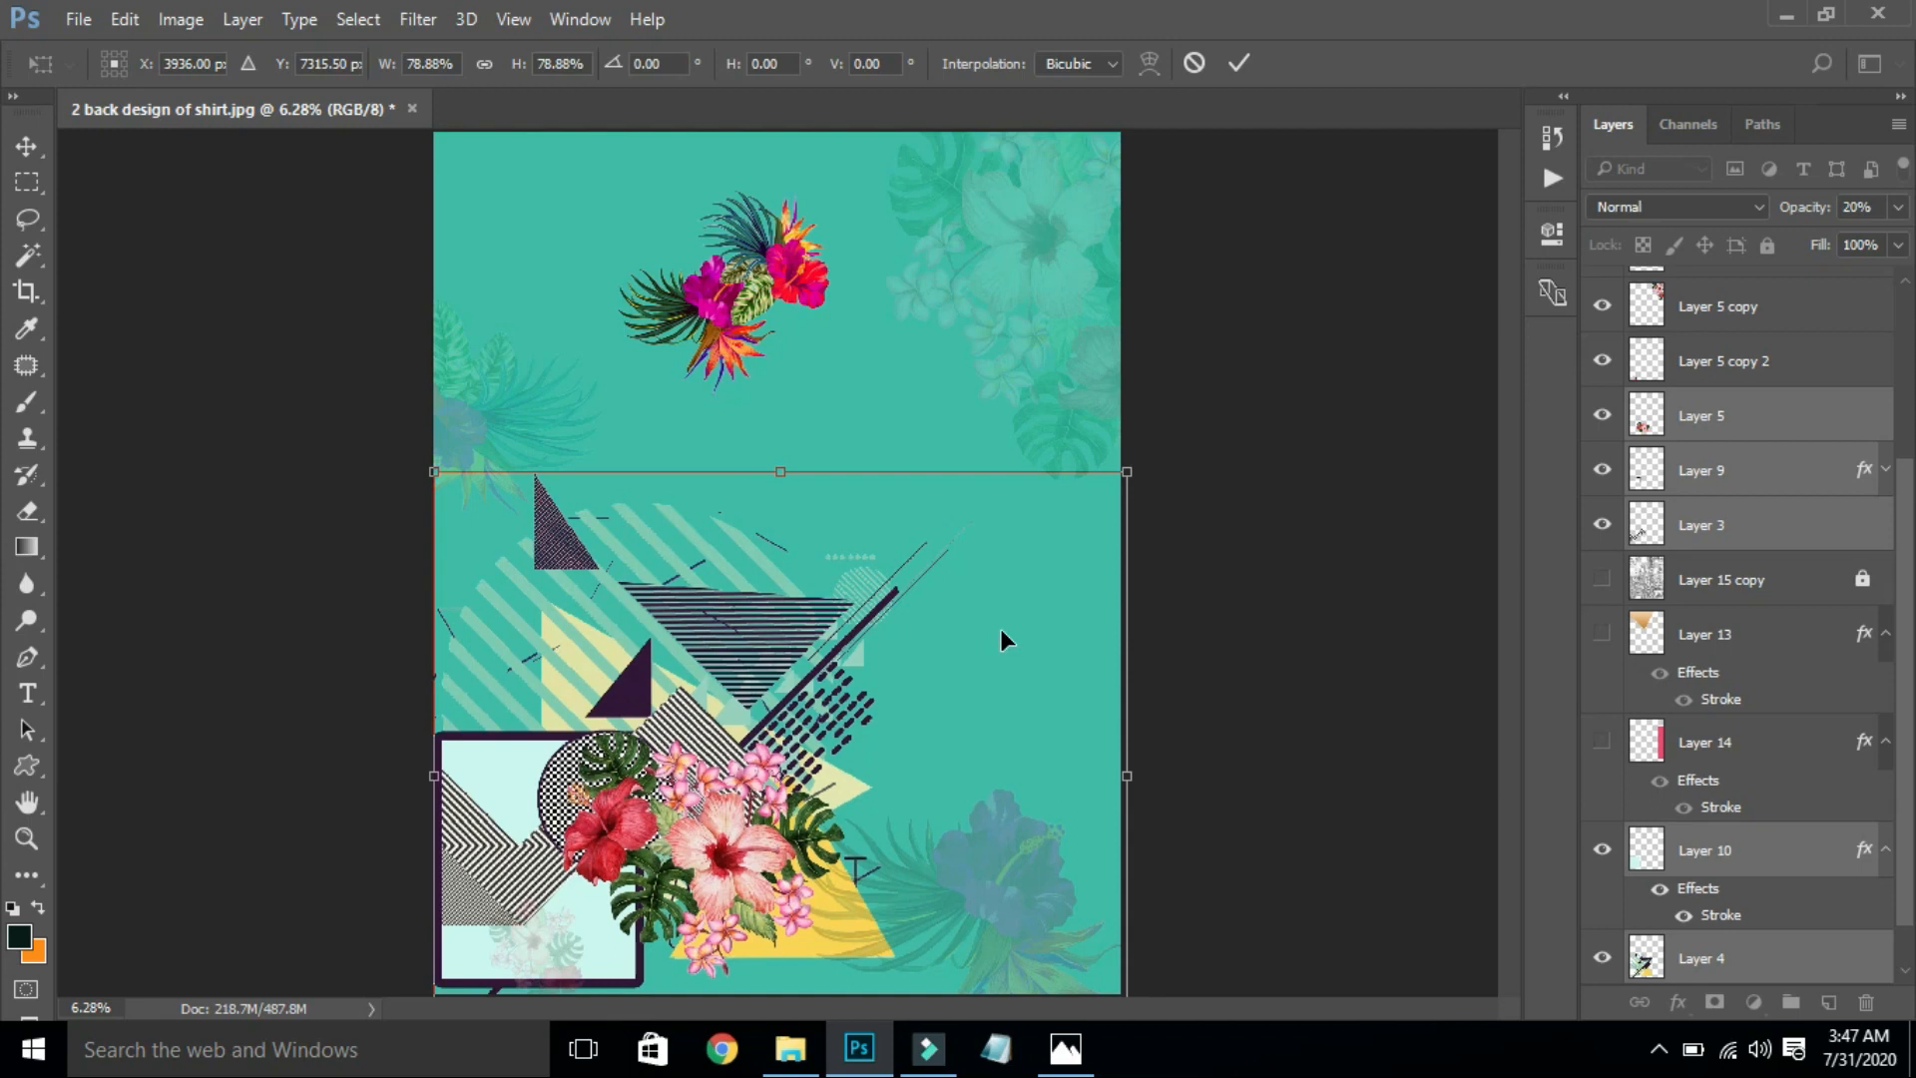
drag(1199, 559, 1099, 883)
drag(985, 811, 1002, 878)
key(Return)
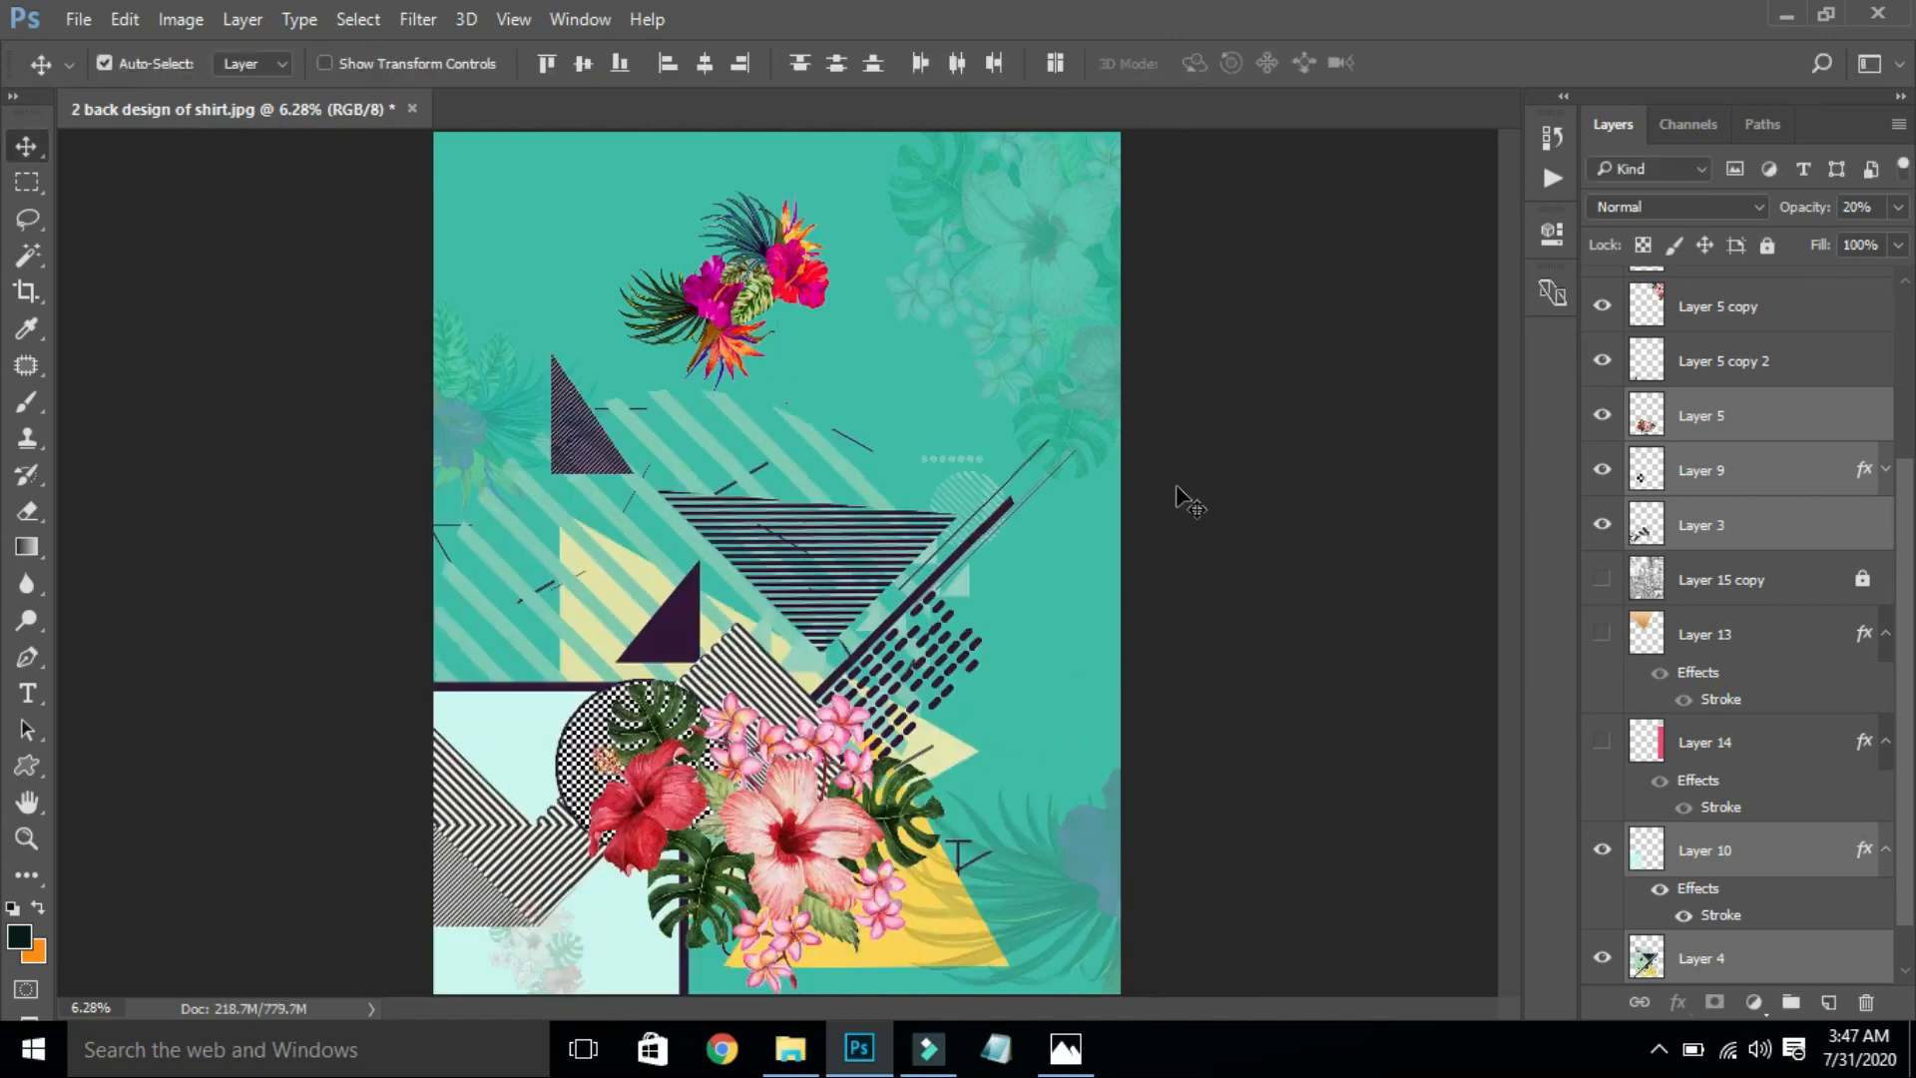
Step: Scale the geometric pattern, mint box and large flower layers down together toward the lower-left corner of the canvas
key(ctrl+t)
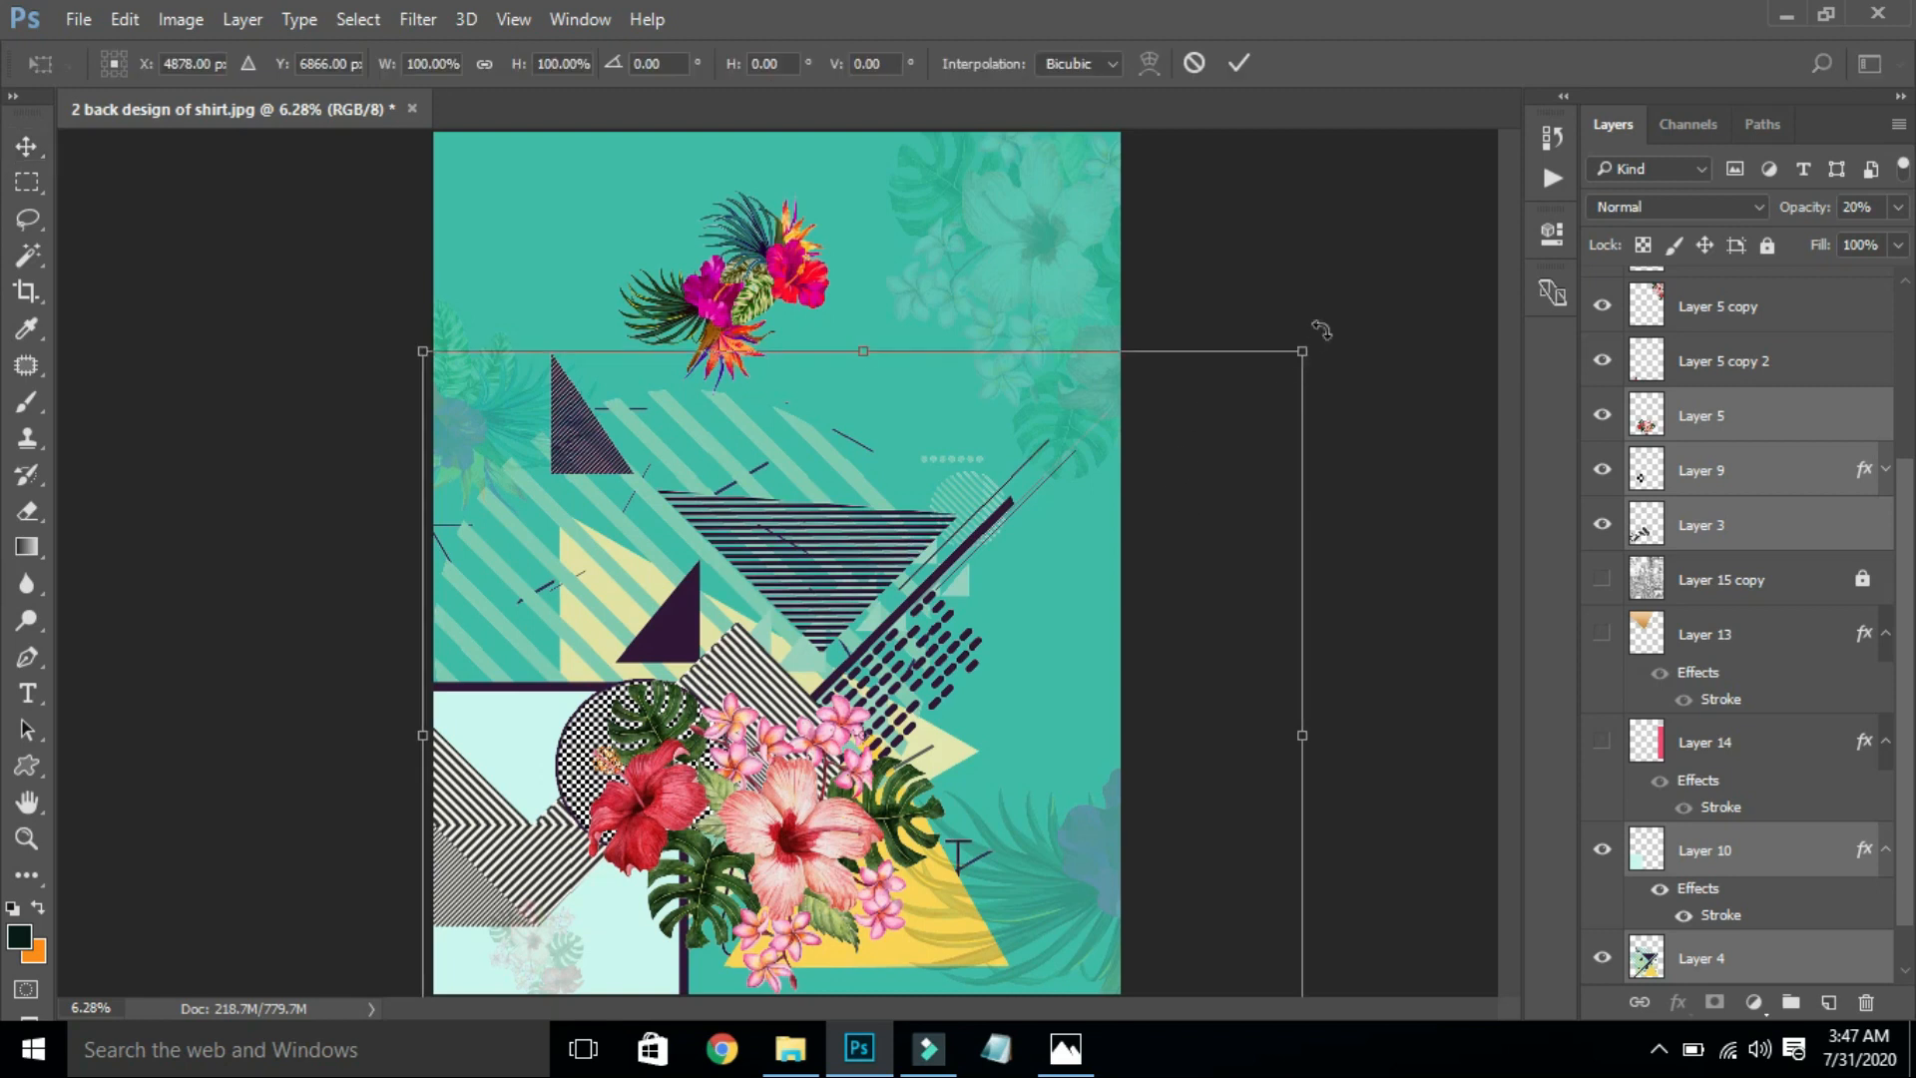
drag(1305, 351, 1067, 558)
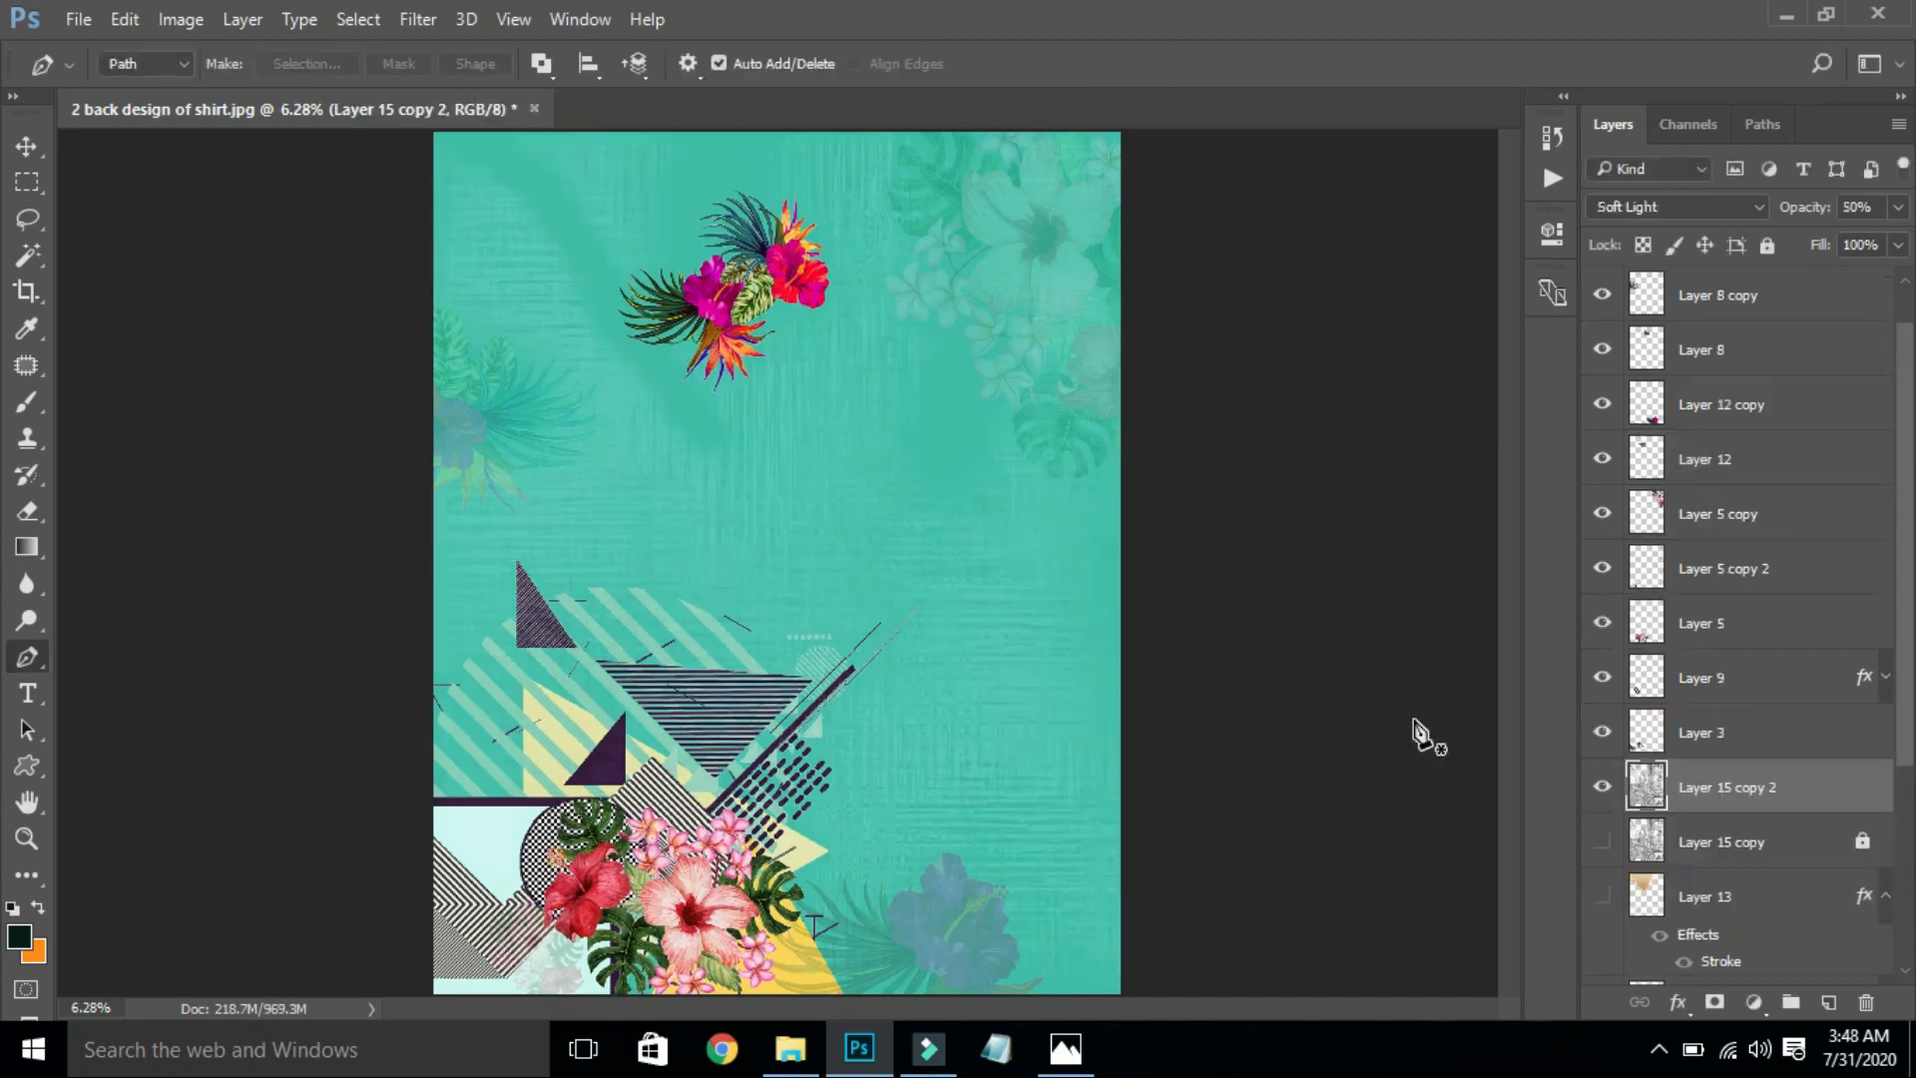
Step: Check the texture on Layer 15 copy 2 by toggling its visibility, and thin it out with a 2400 px Eraser
click(1603, 787)
click(1603, 788)
click(1816, 793)
key(e)
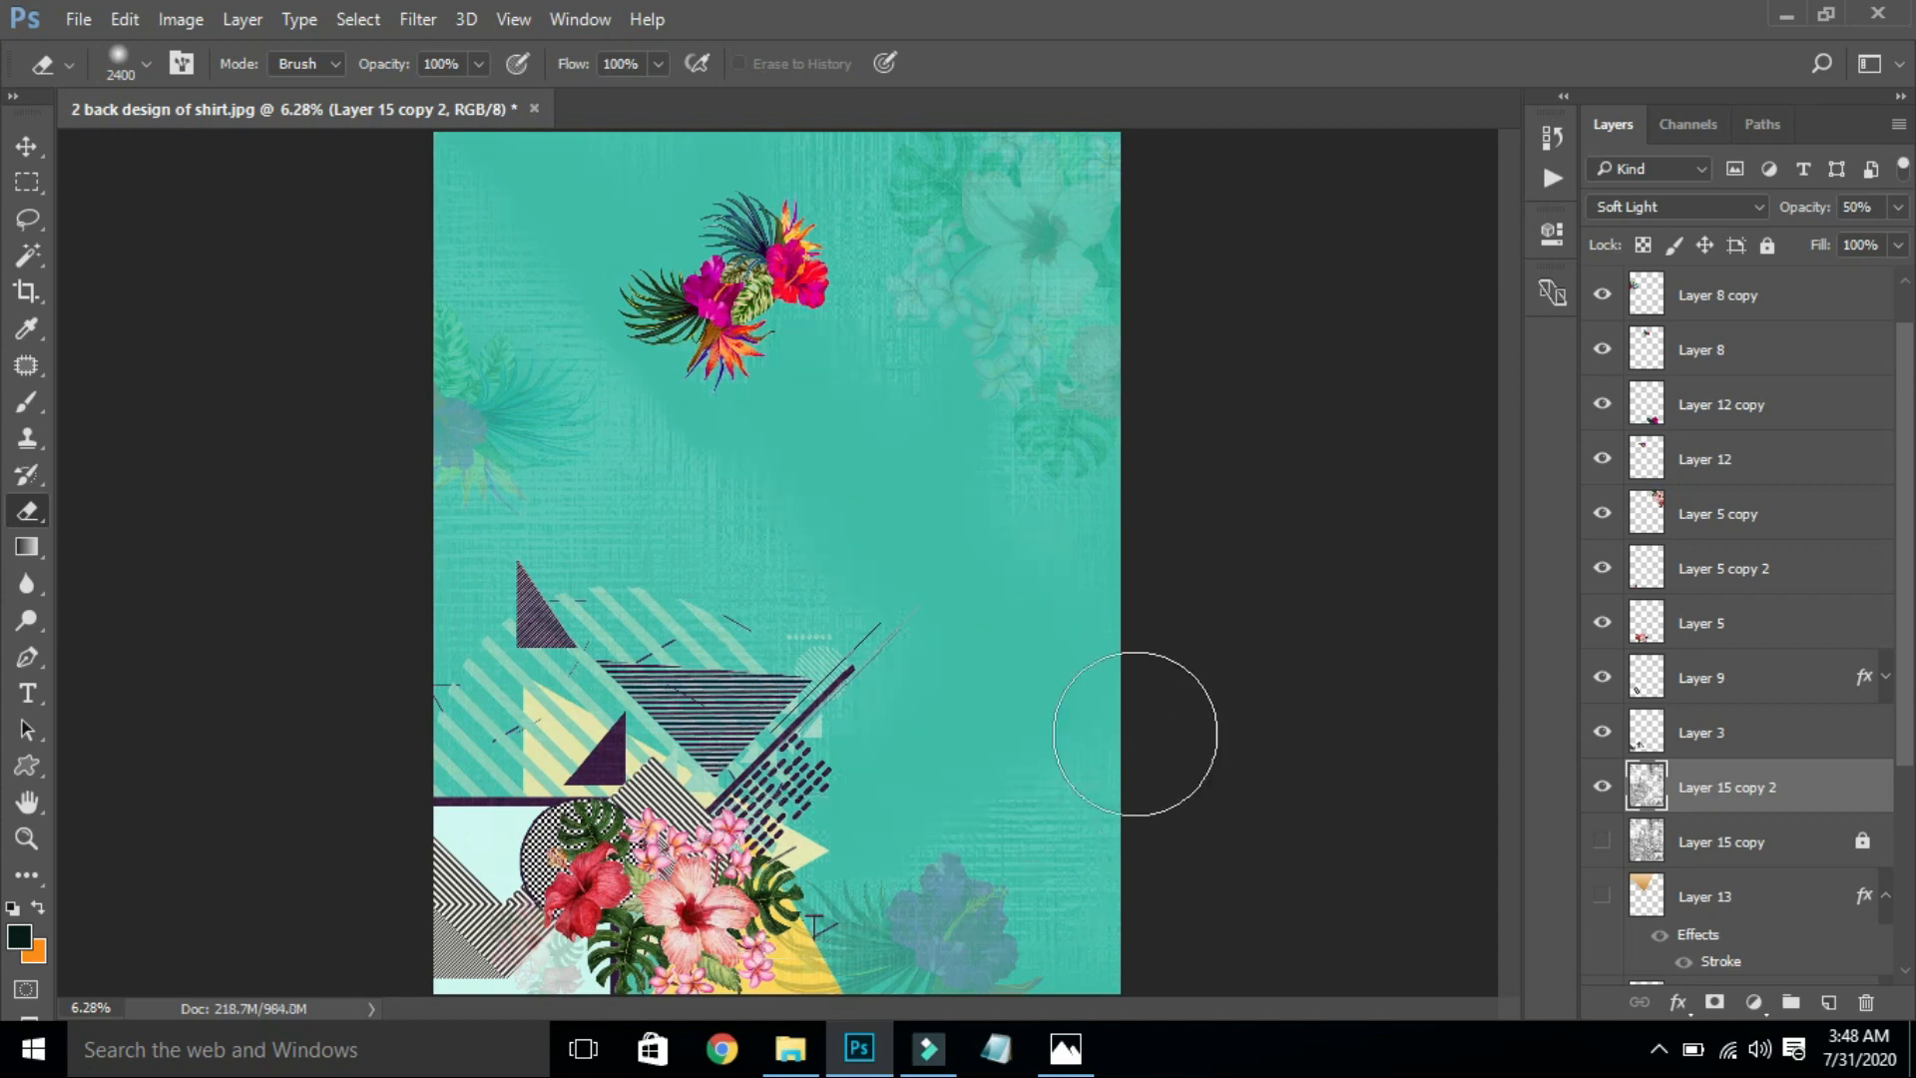
key(p)
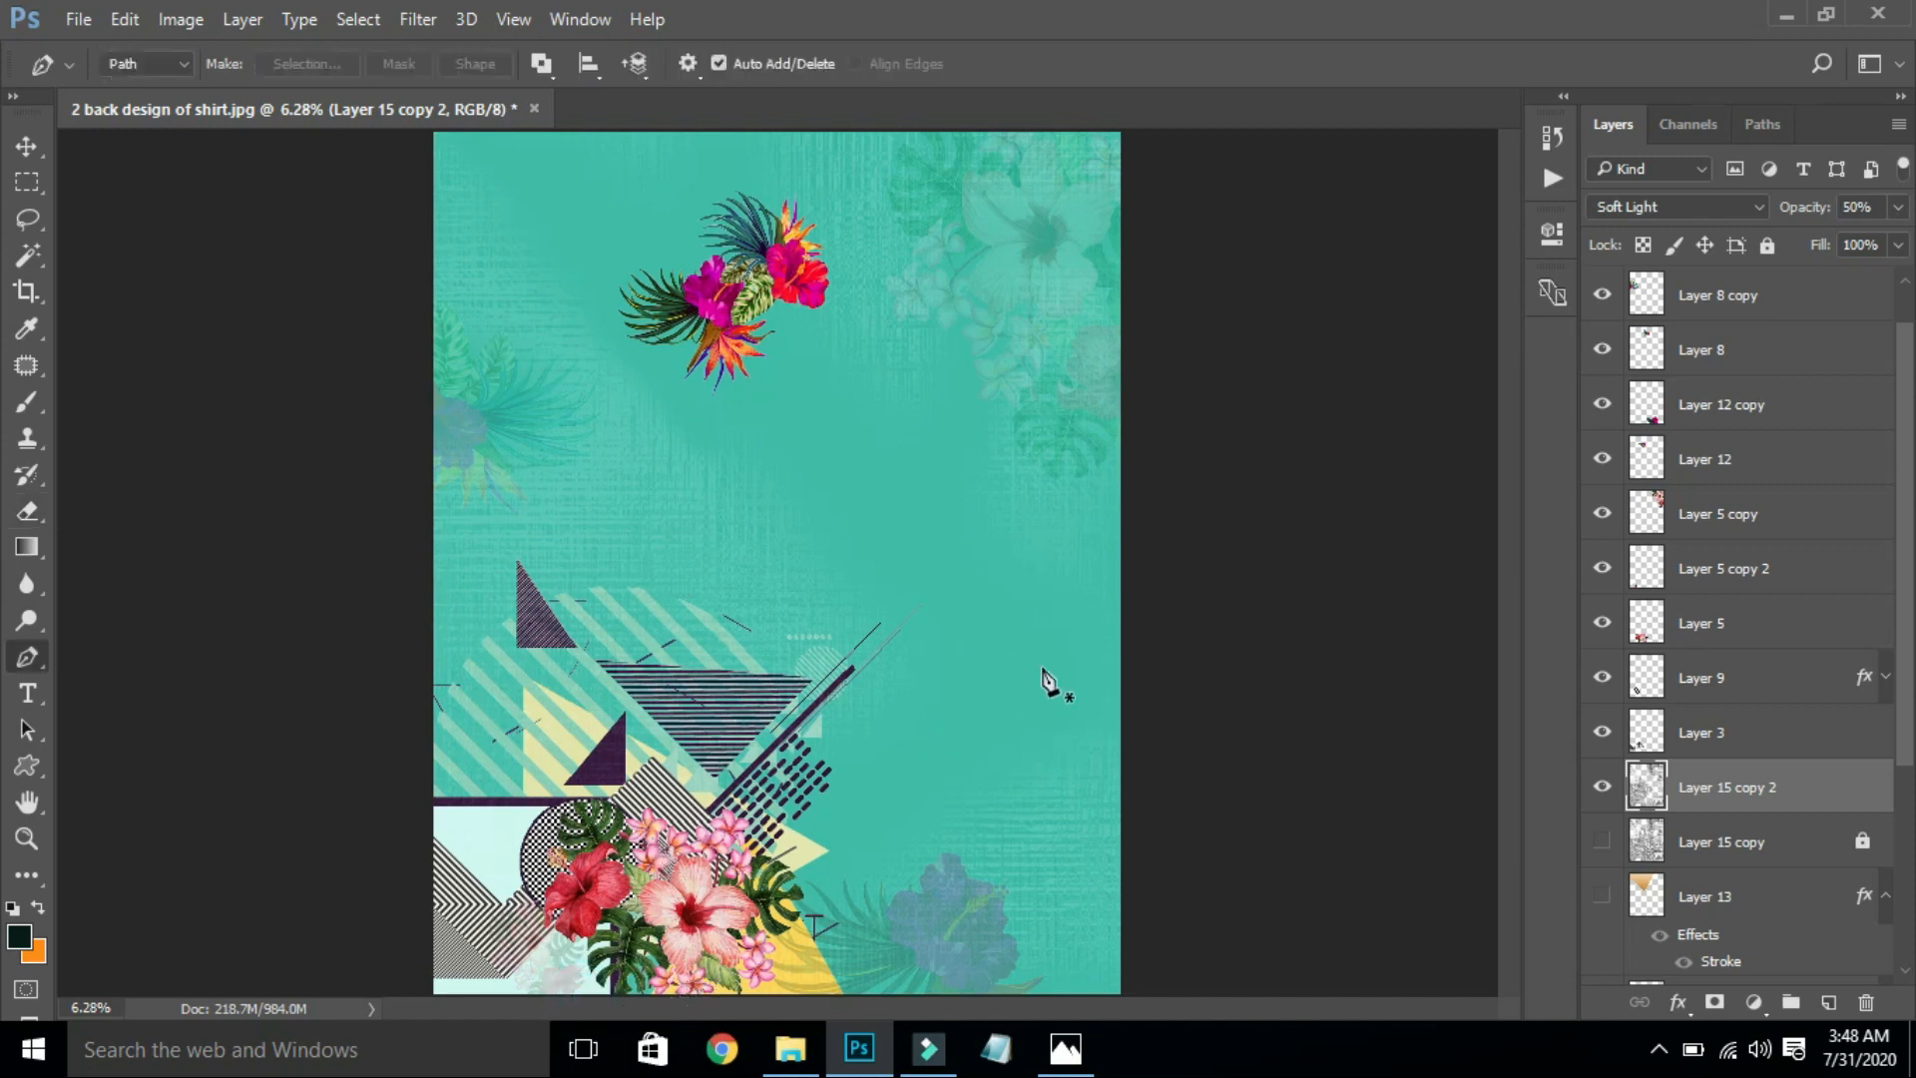
click(816, 747)
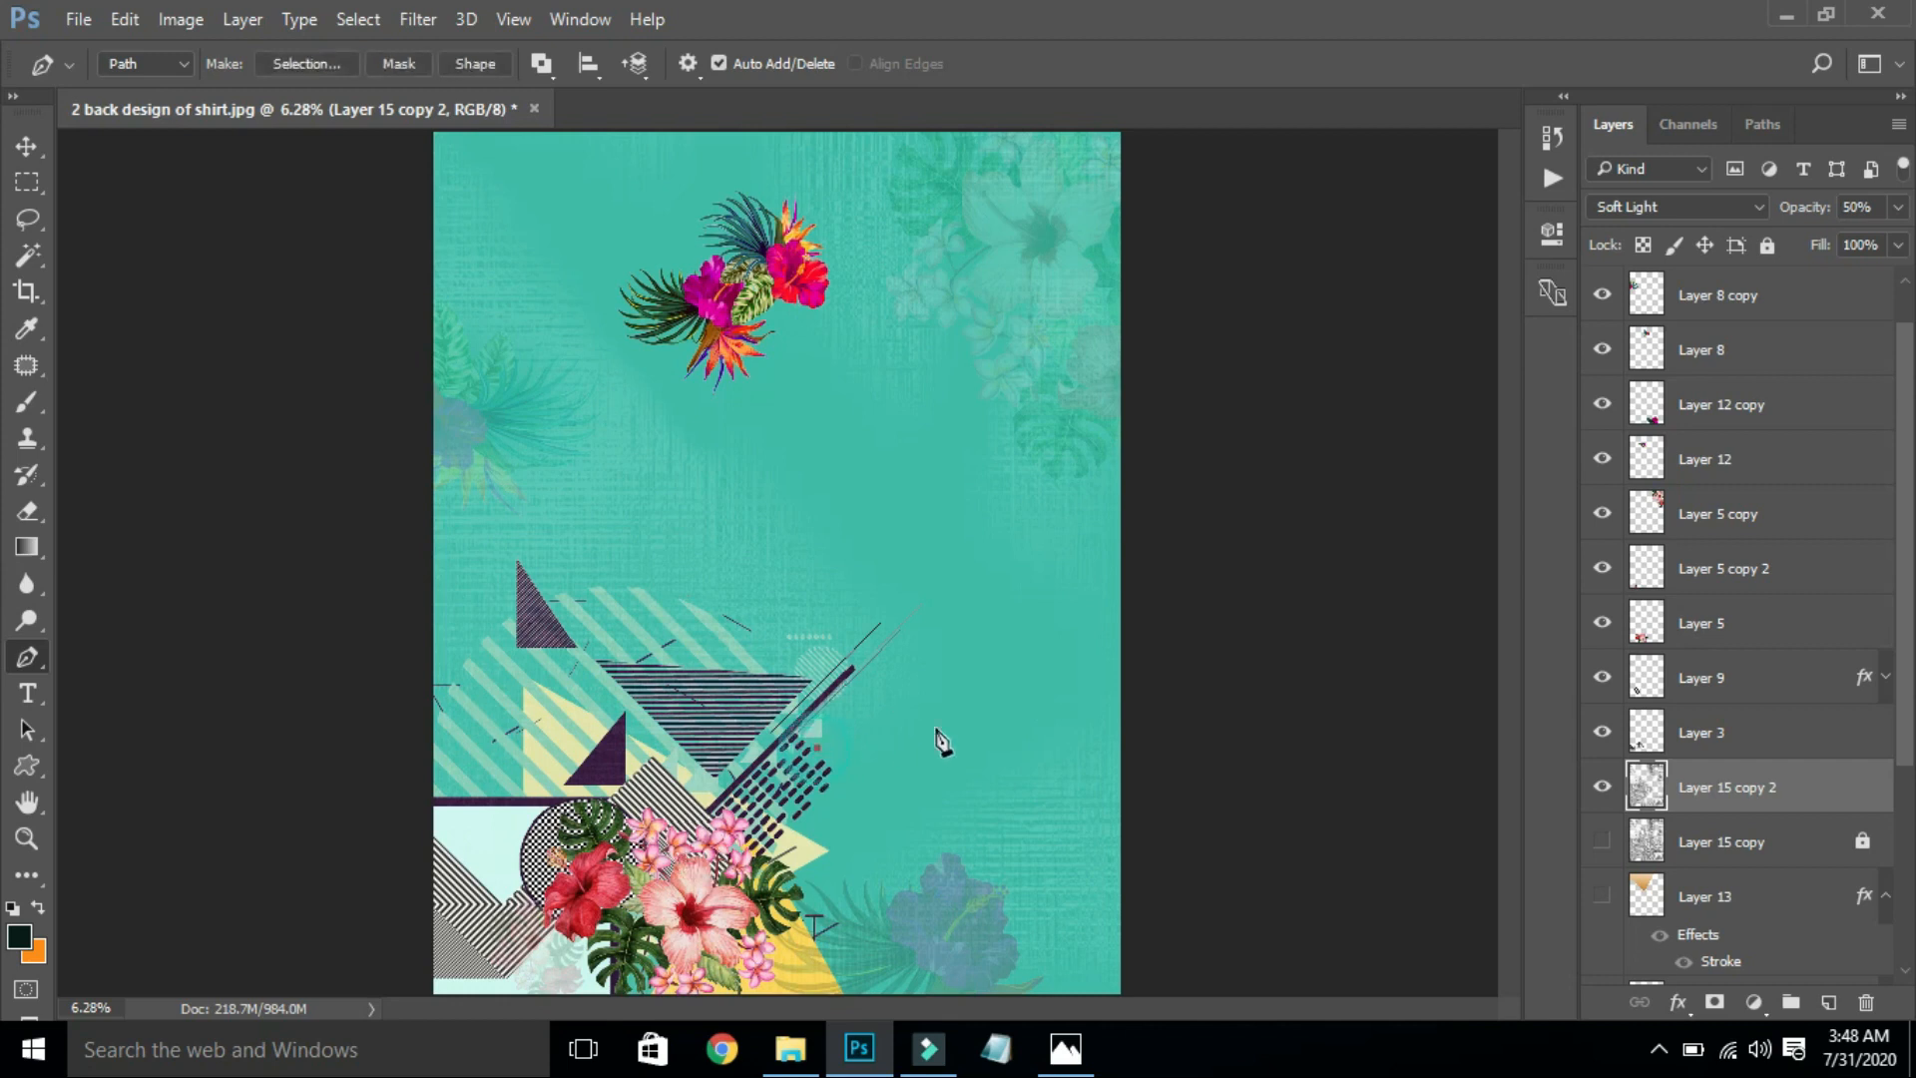
key(ctrl+z)
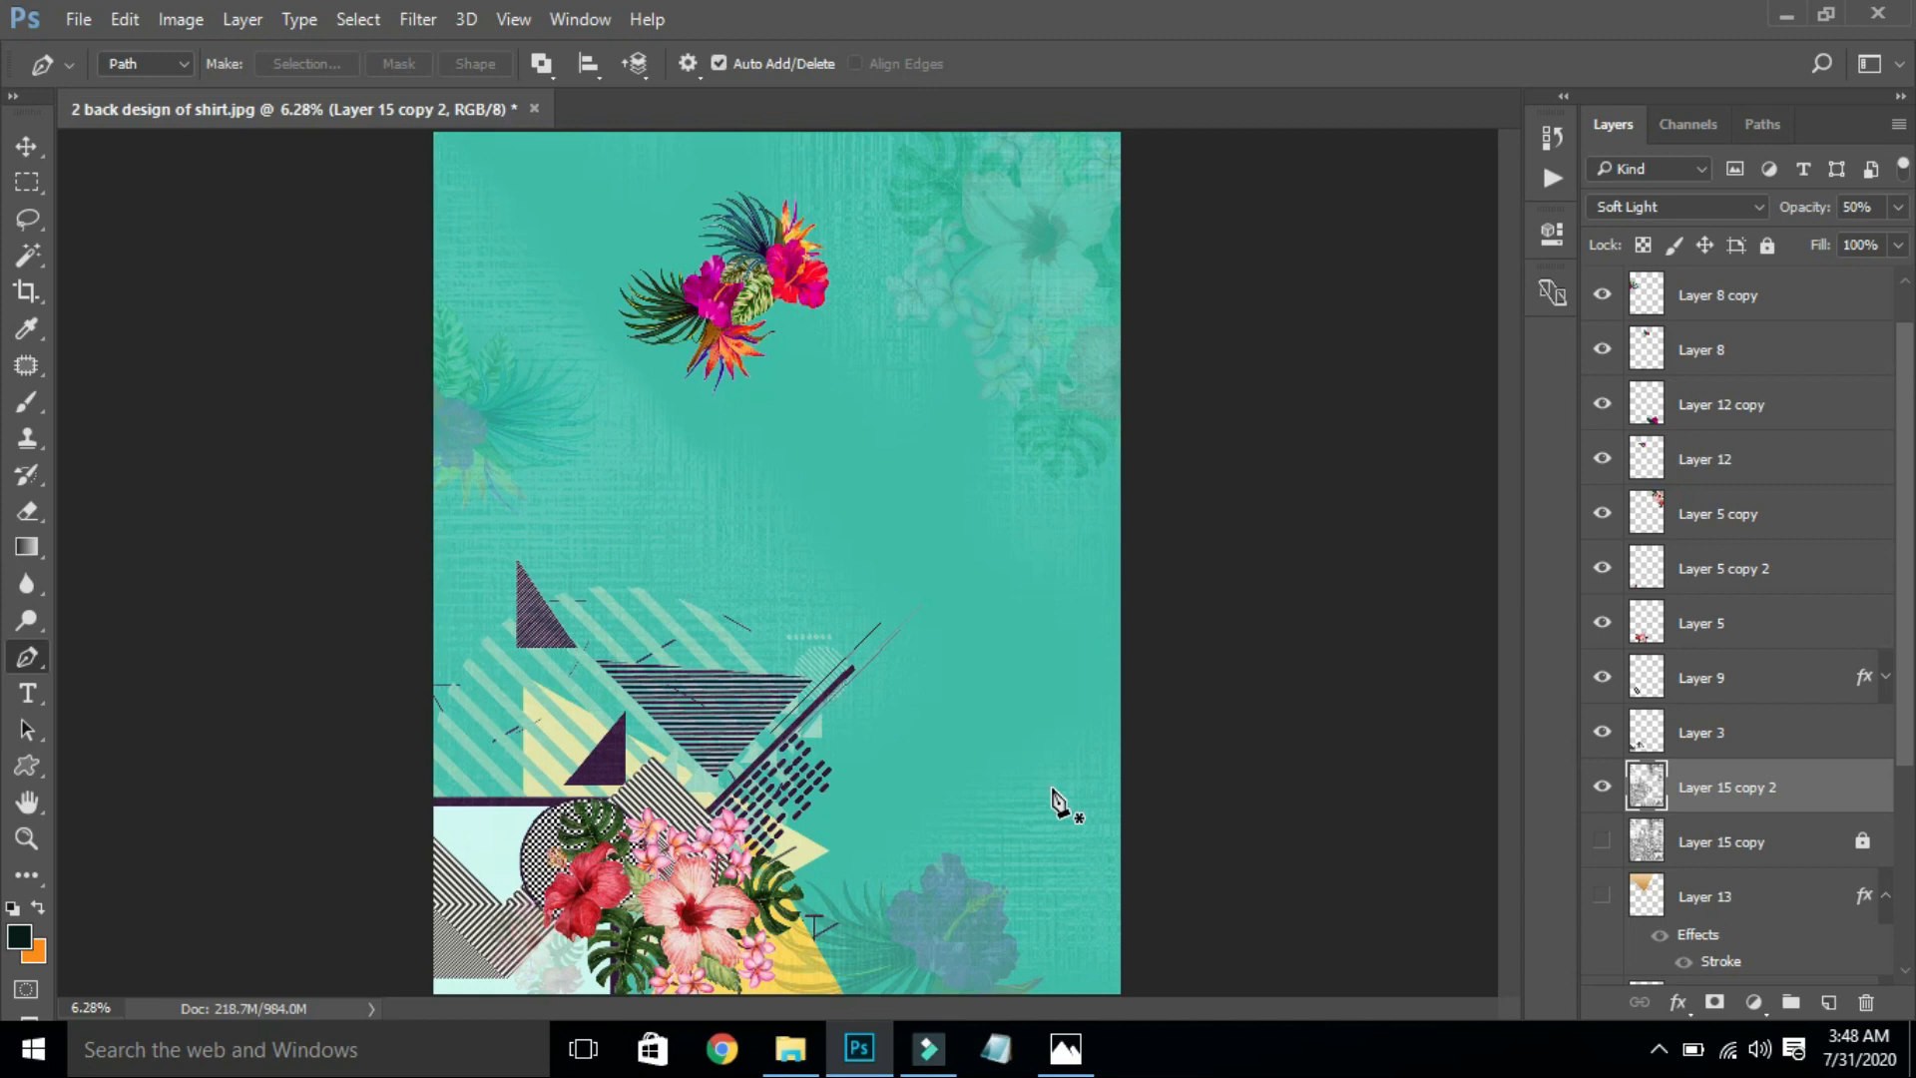
key(m)
drag(1192, 725, 736, 1052)
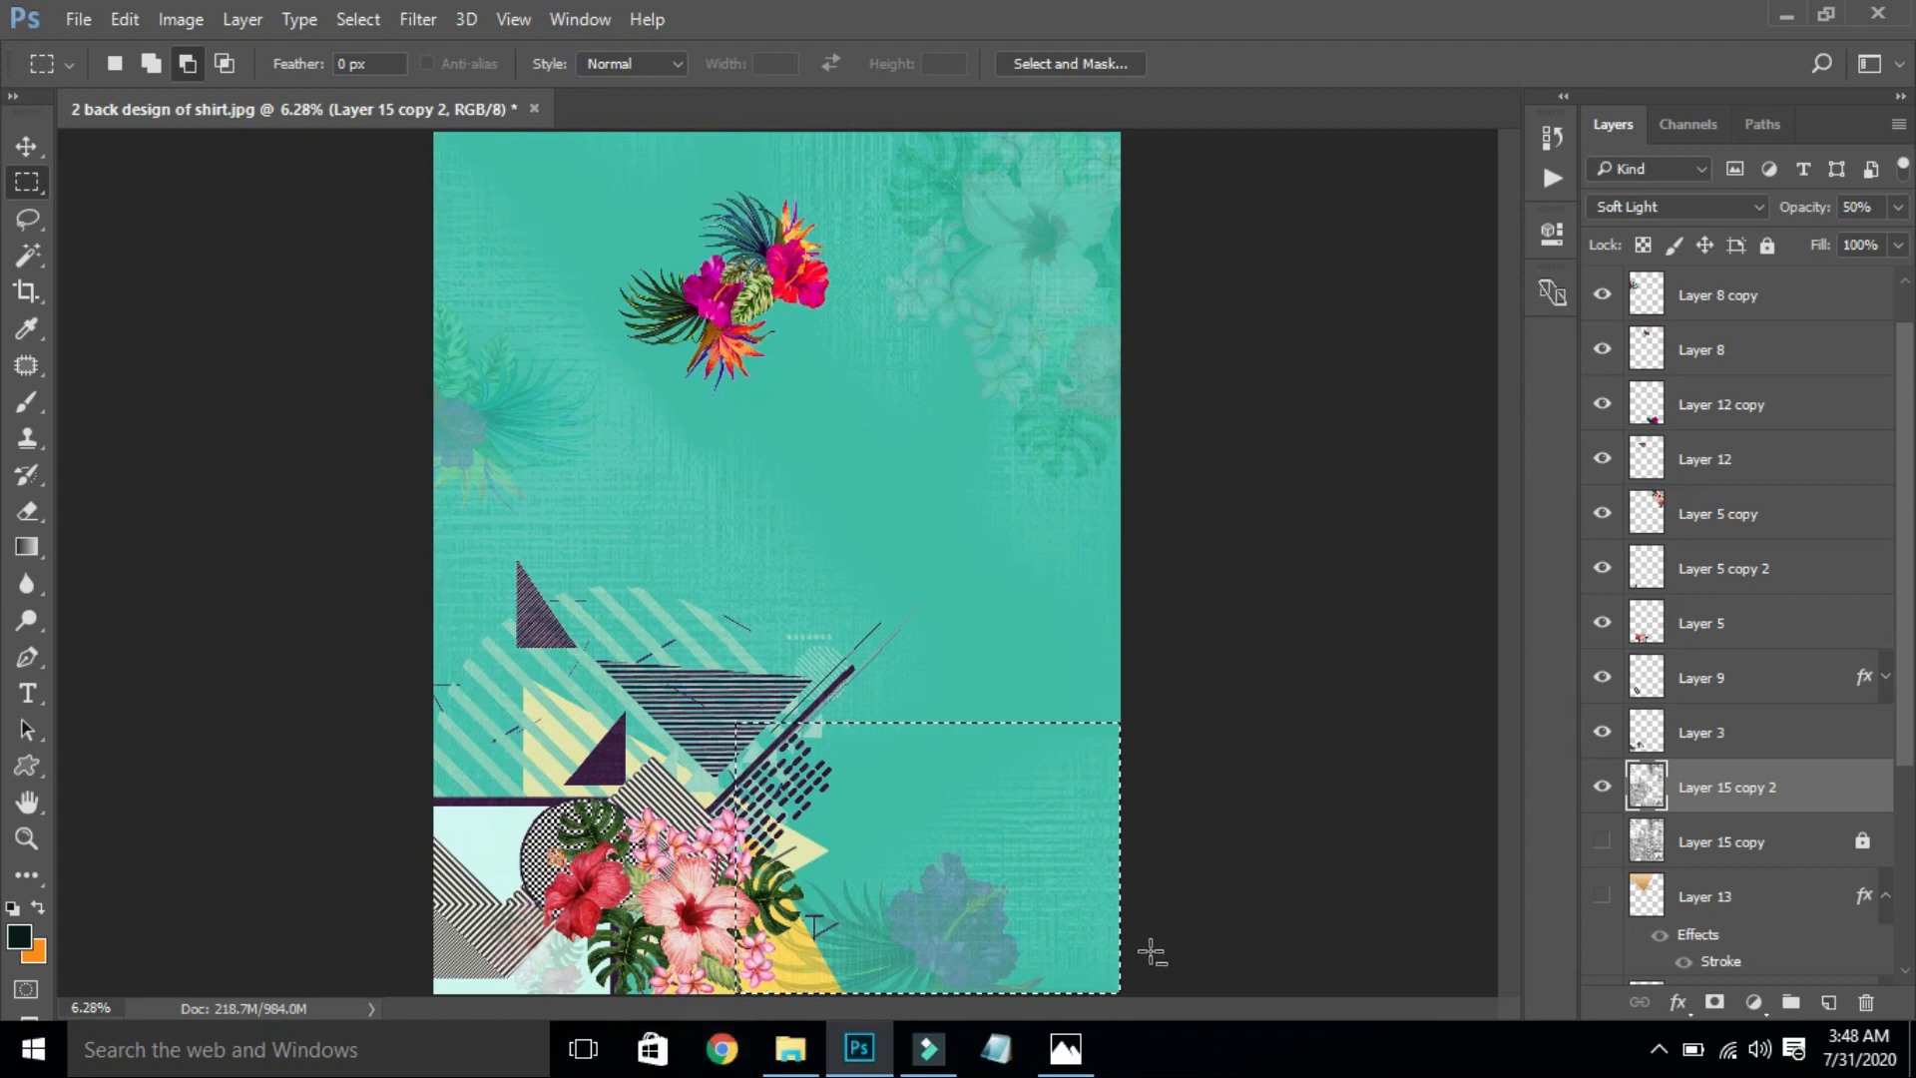
key(ctrl+d)
Step: Select a rectangle across the canvas's lower-right area and fill it with the orange background colour on a new layer below the texture
drag(1174, 791, 670, 1003)
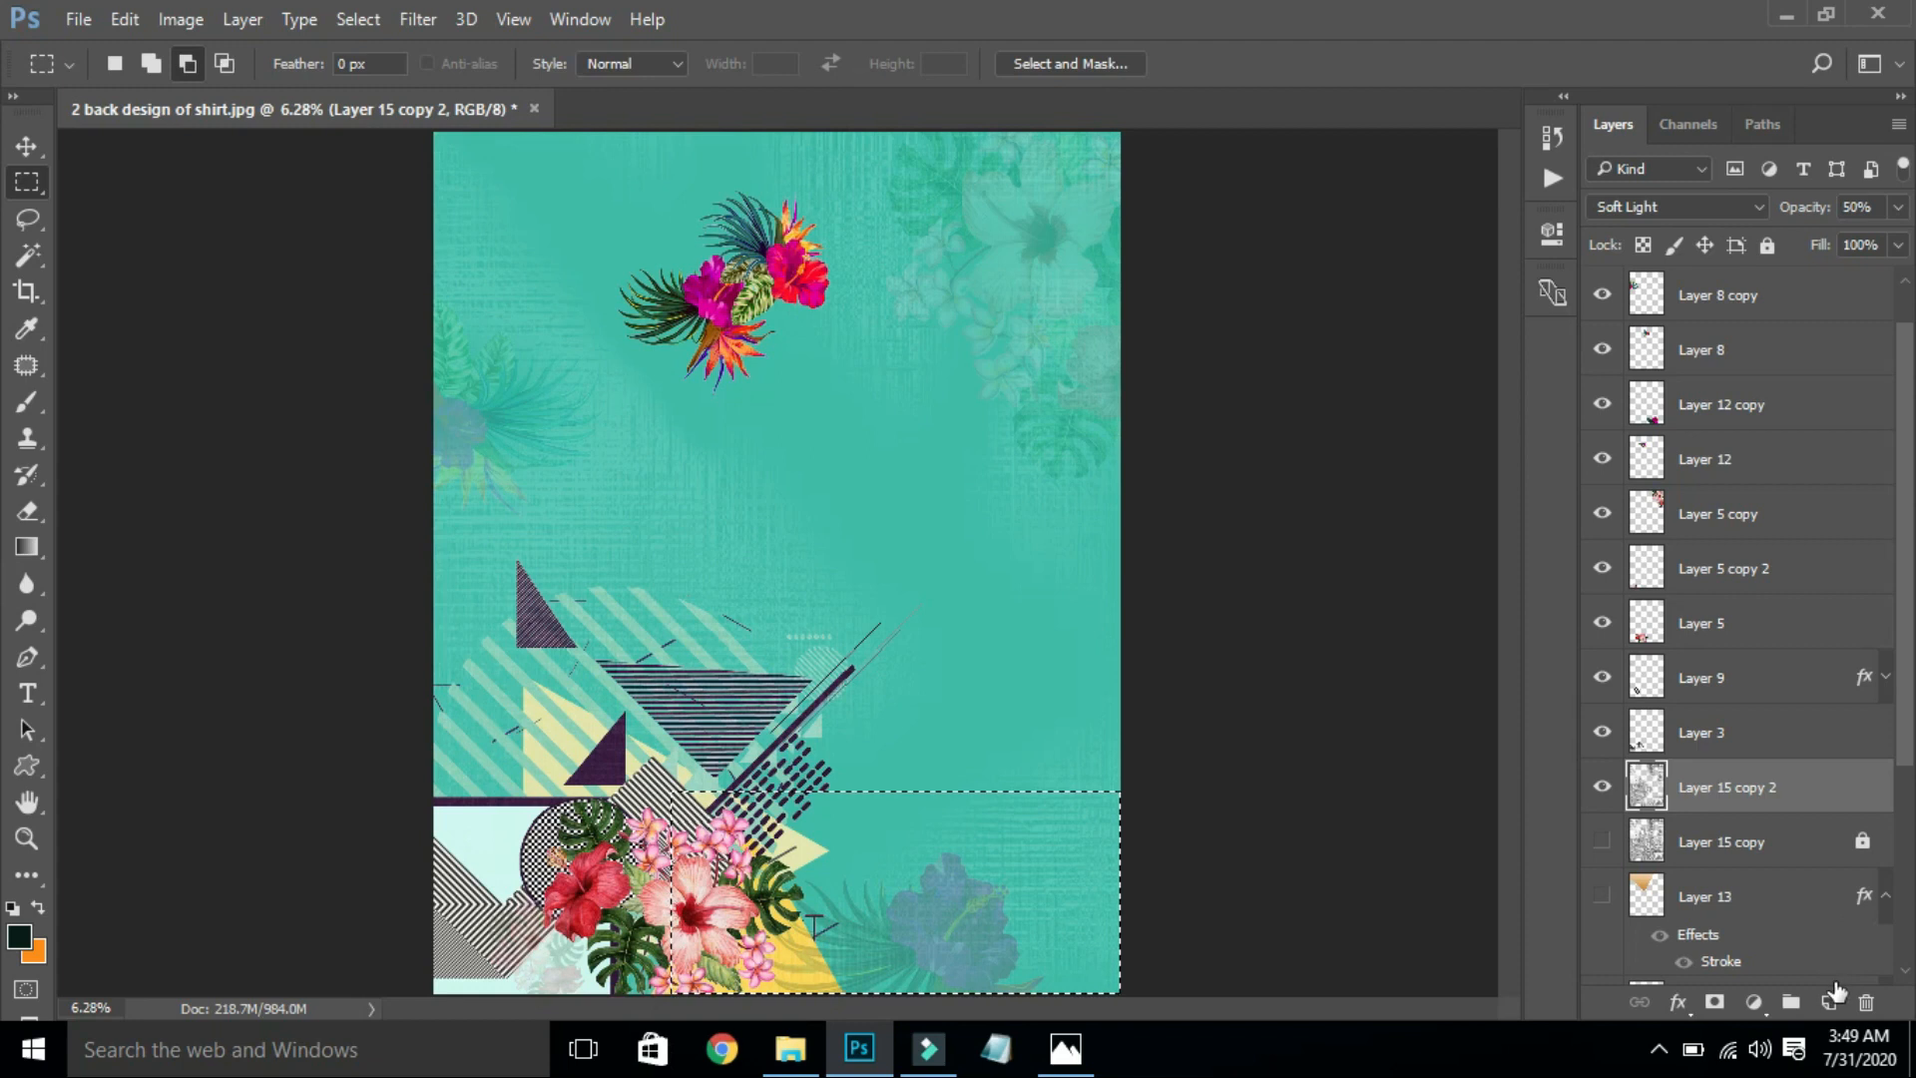
ctrl+click(1832, 999)
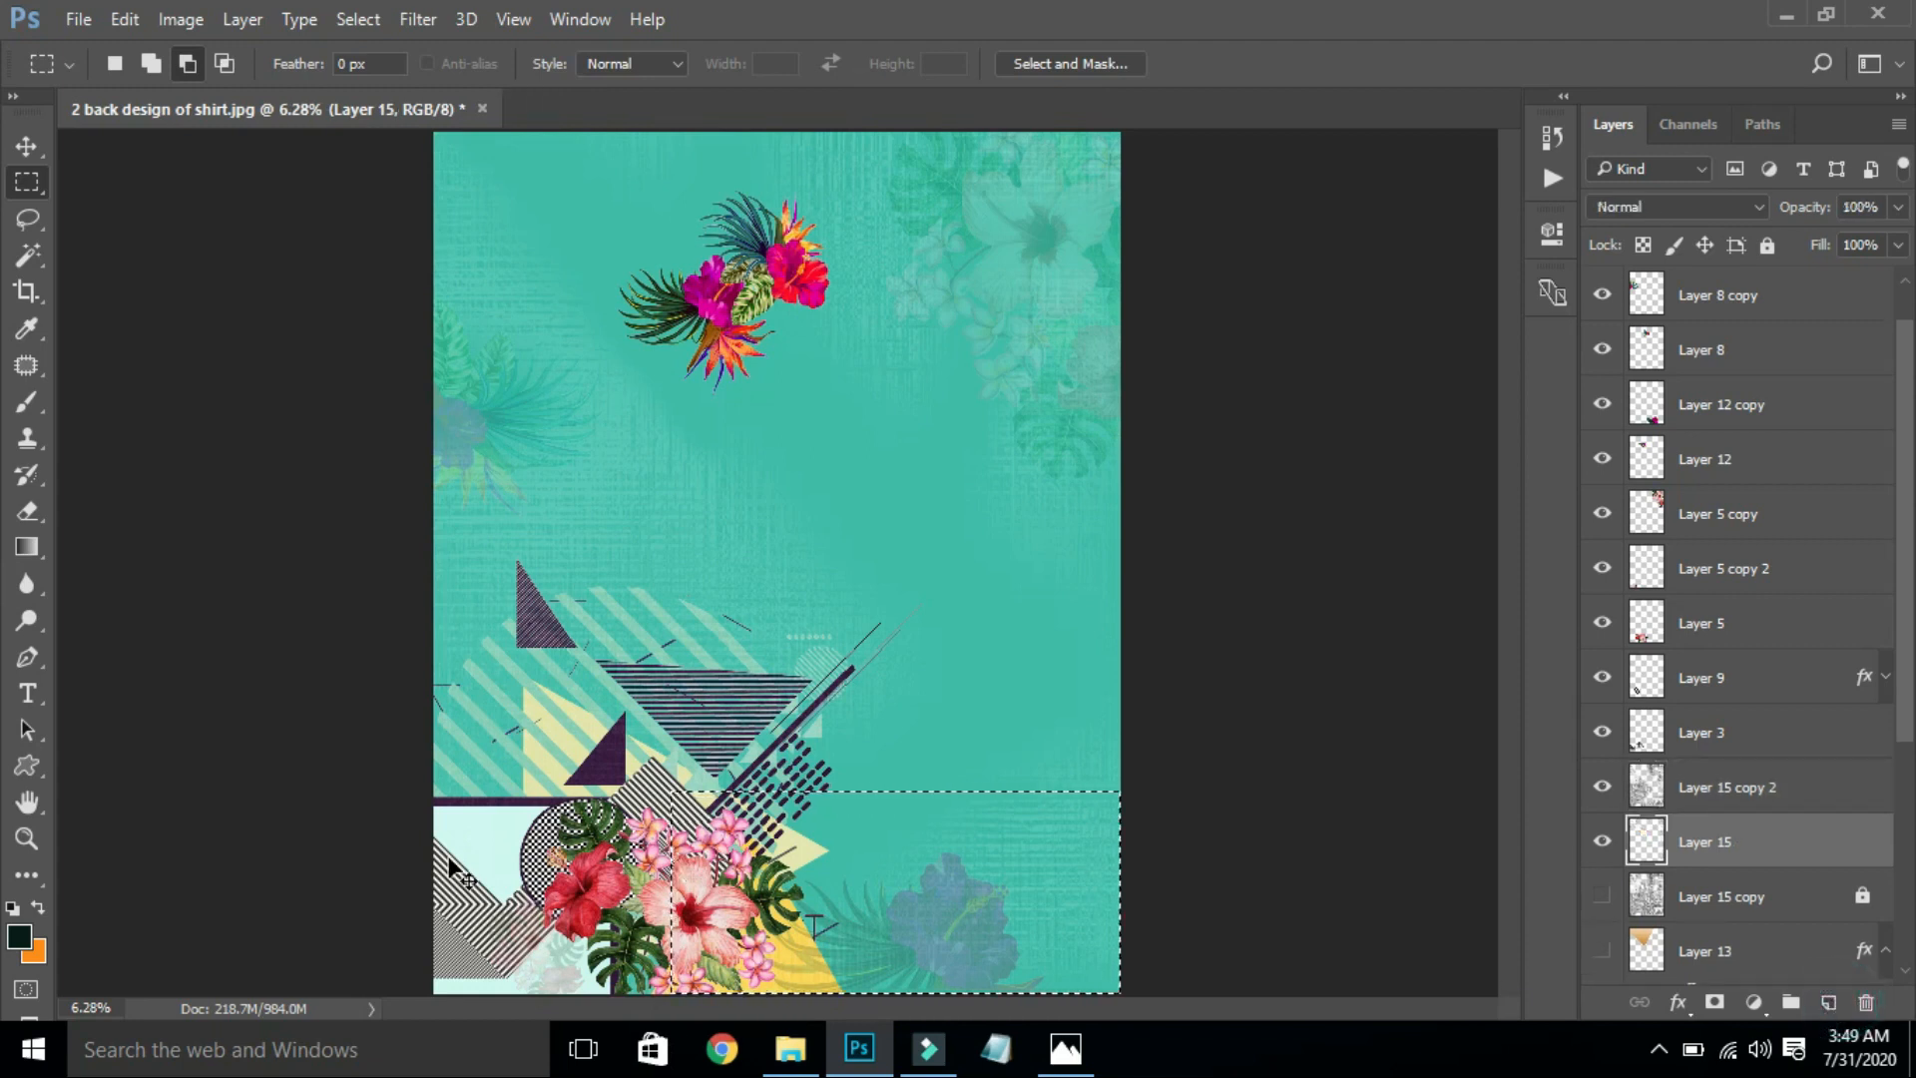
key(ctrl+BackSpace)
key(ctrl+d)
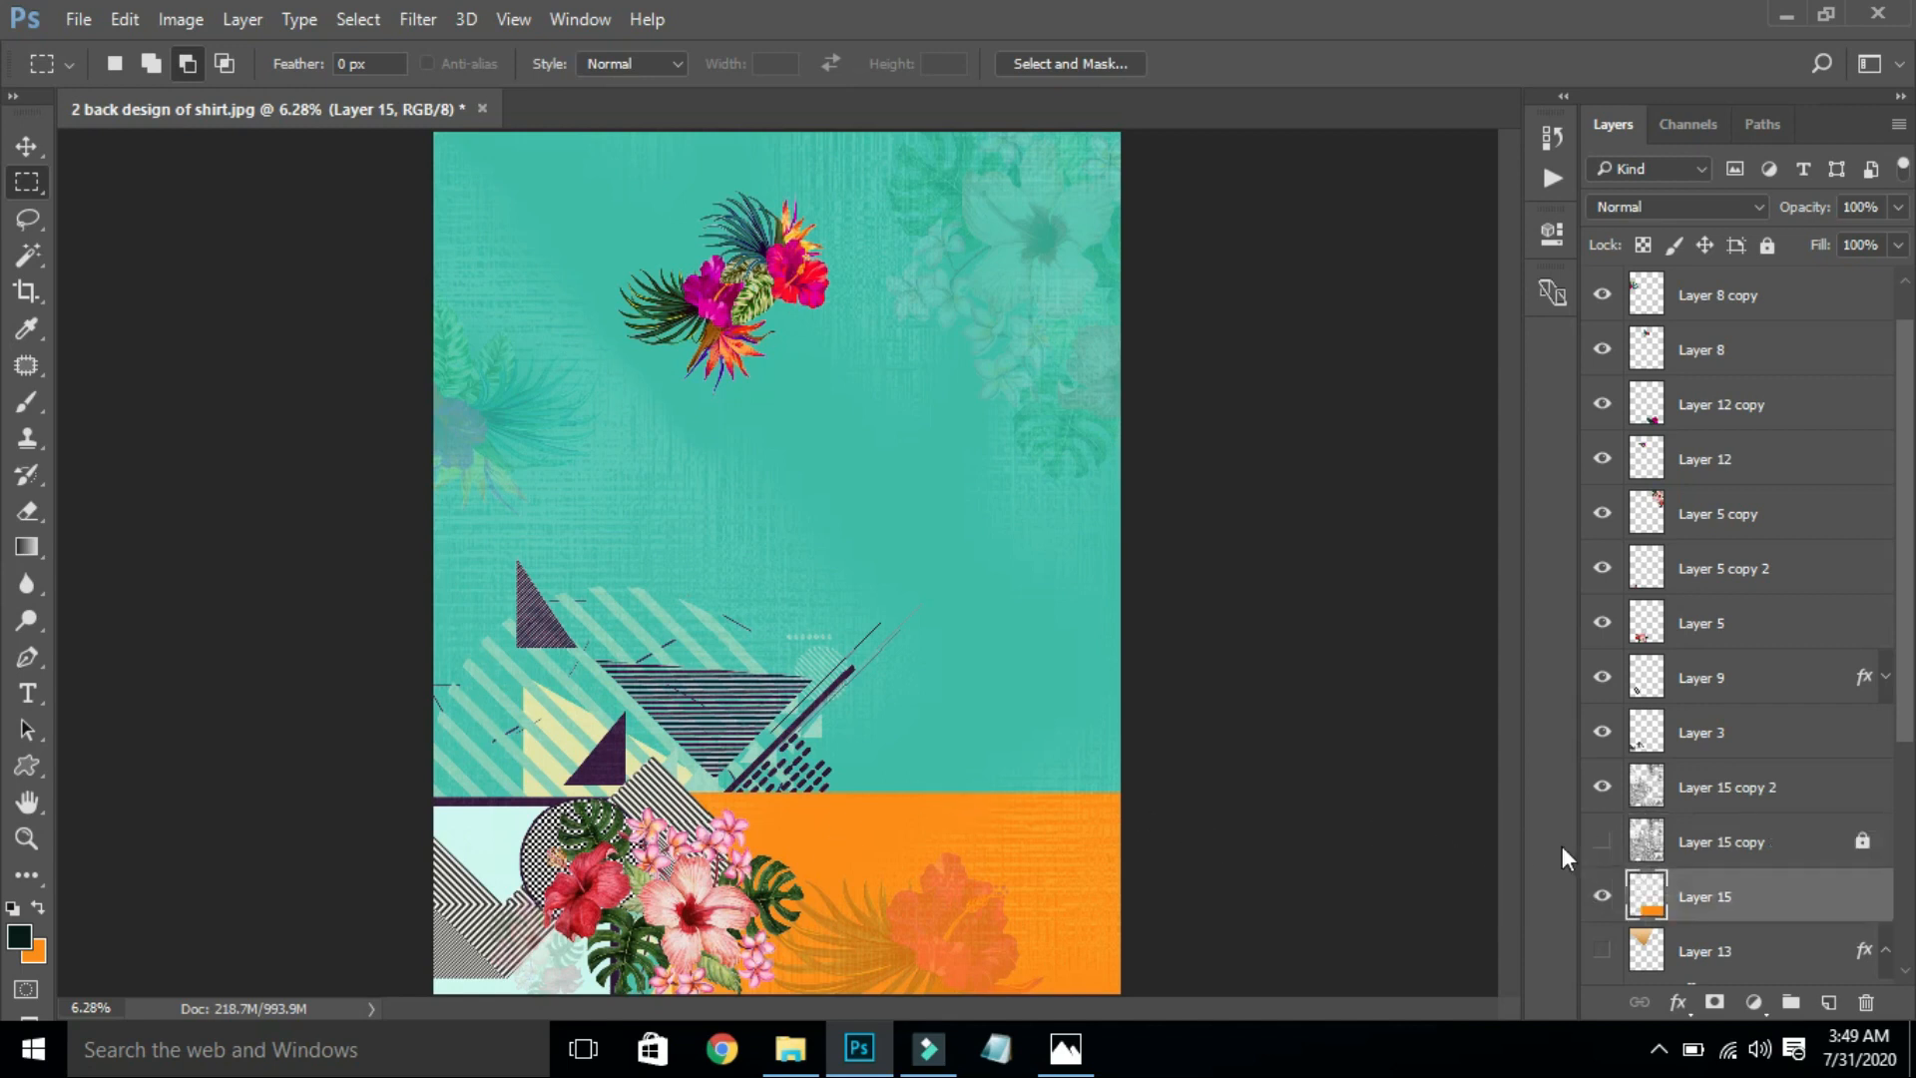
Step: Add a 111 px inside stroke in white (ffffff) to the orange rectangle layer
double_click(1820, 892)
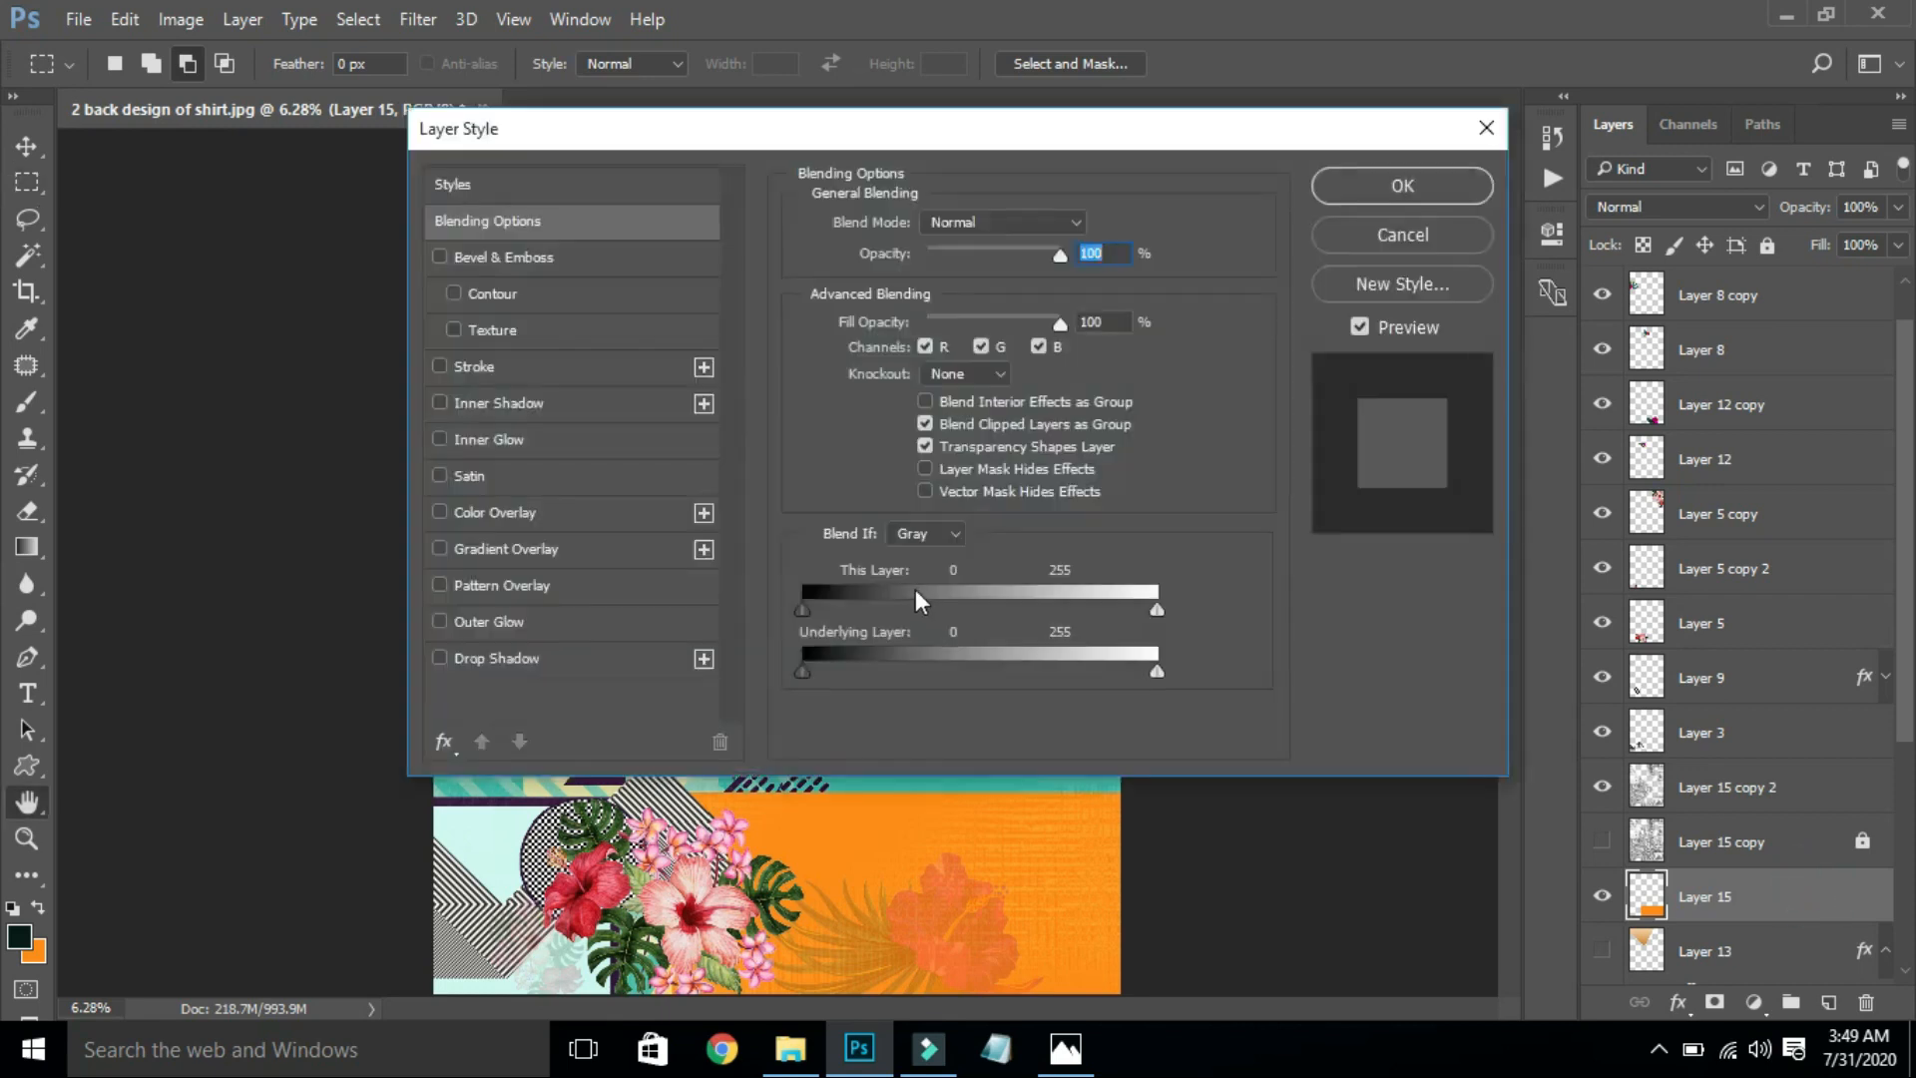
drag(814, 143, 1416, 146)
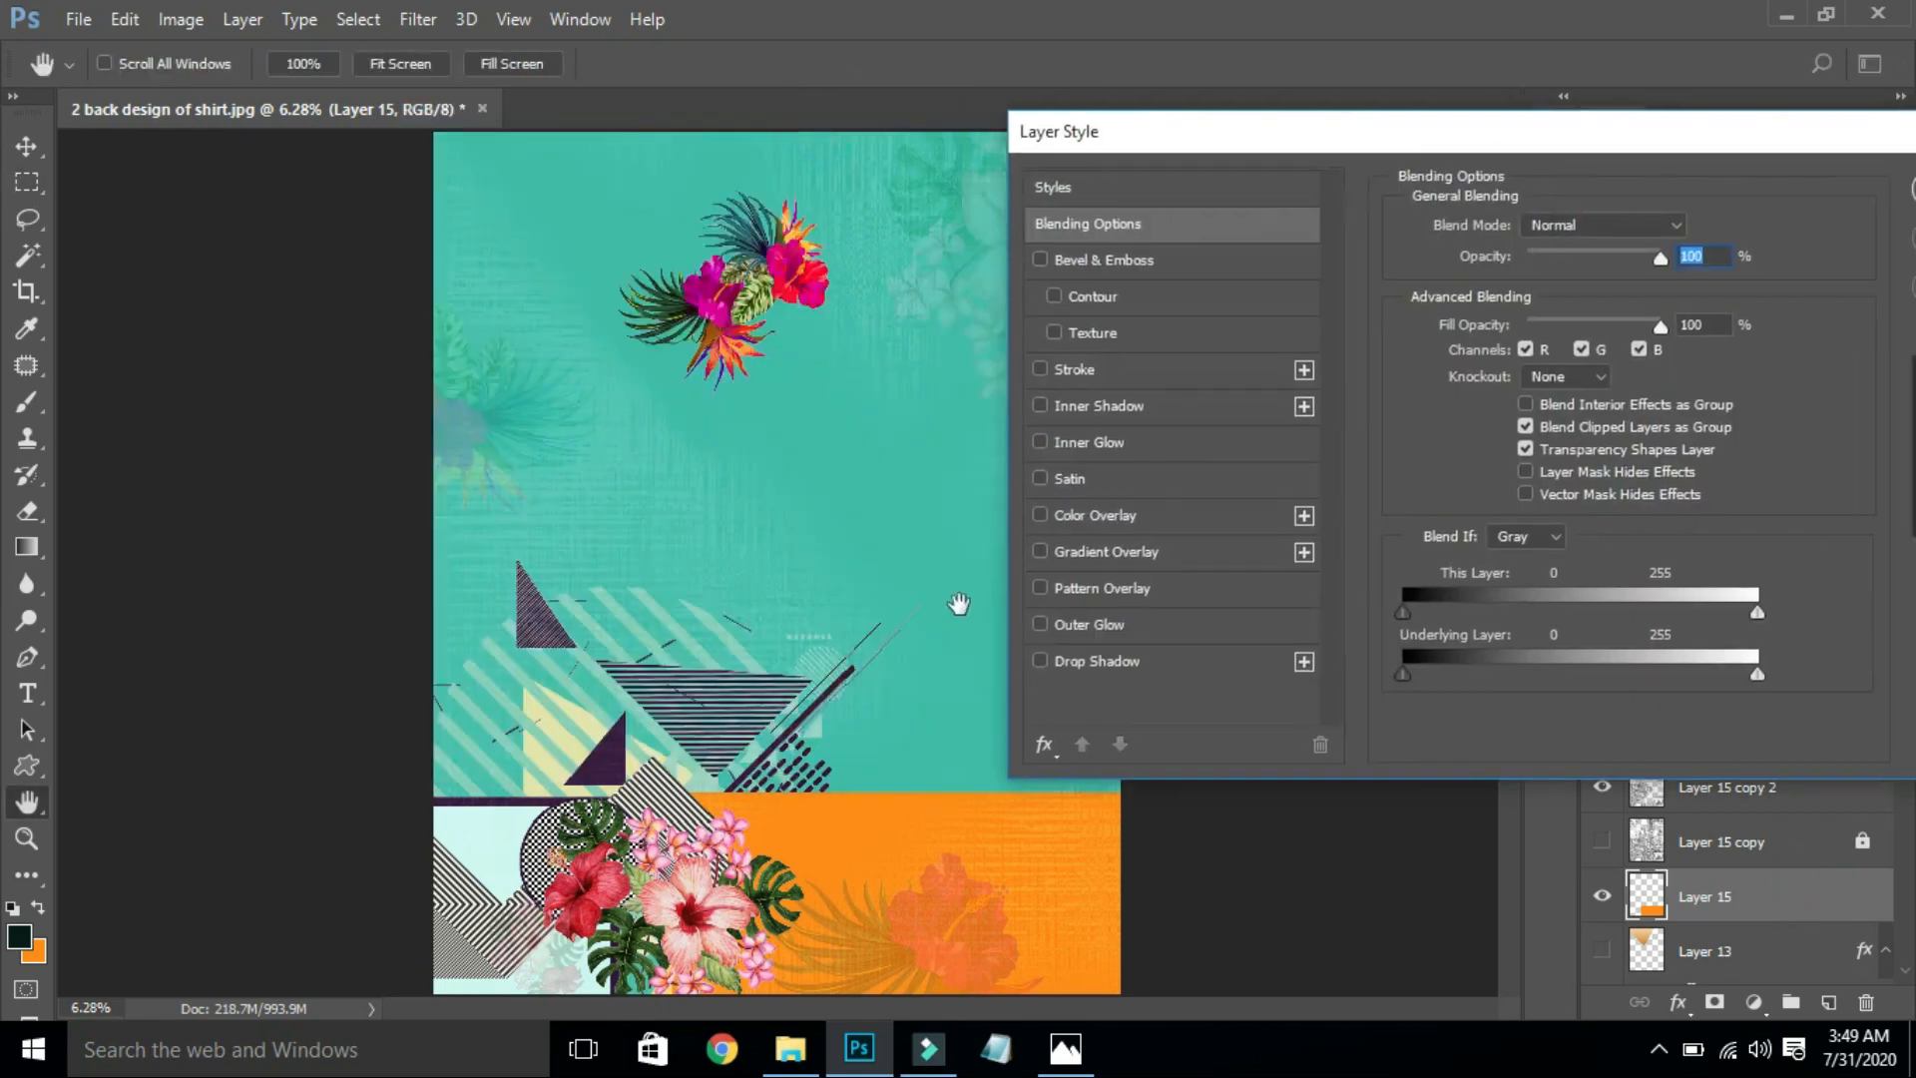
click(1098, 371)
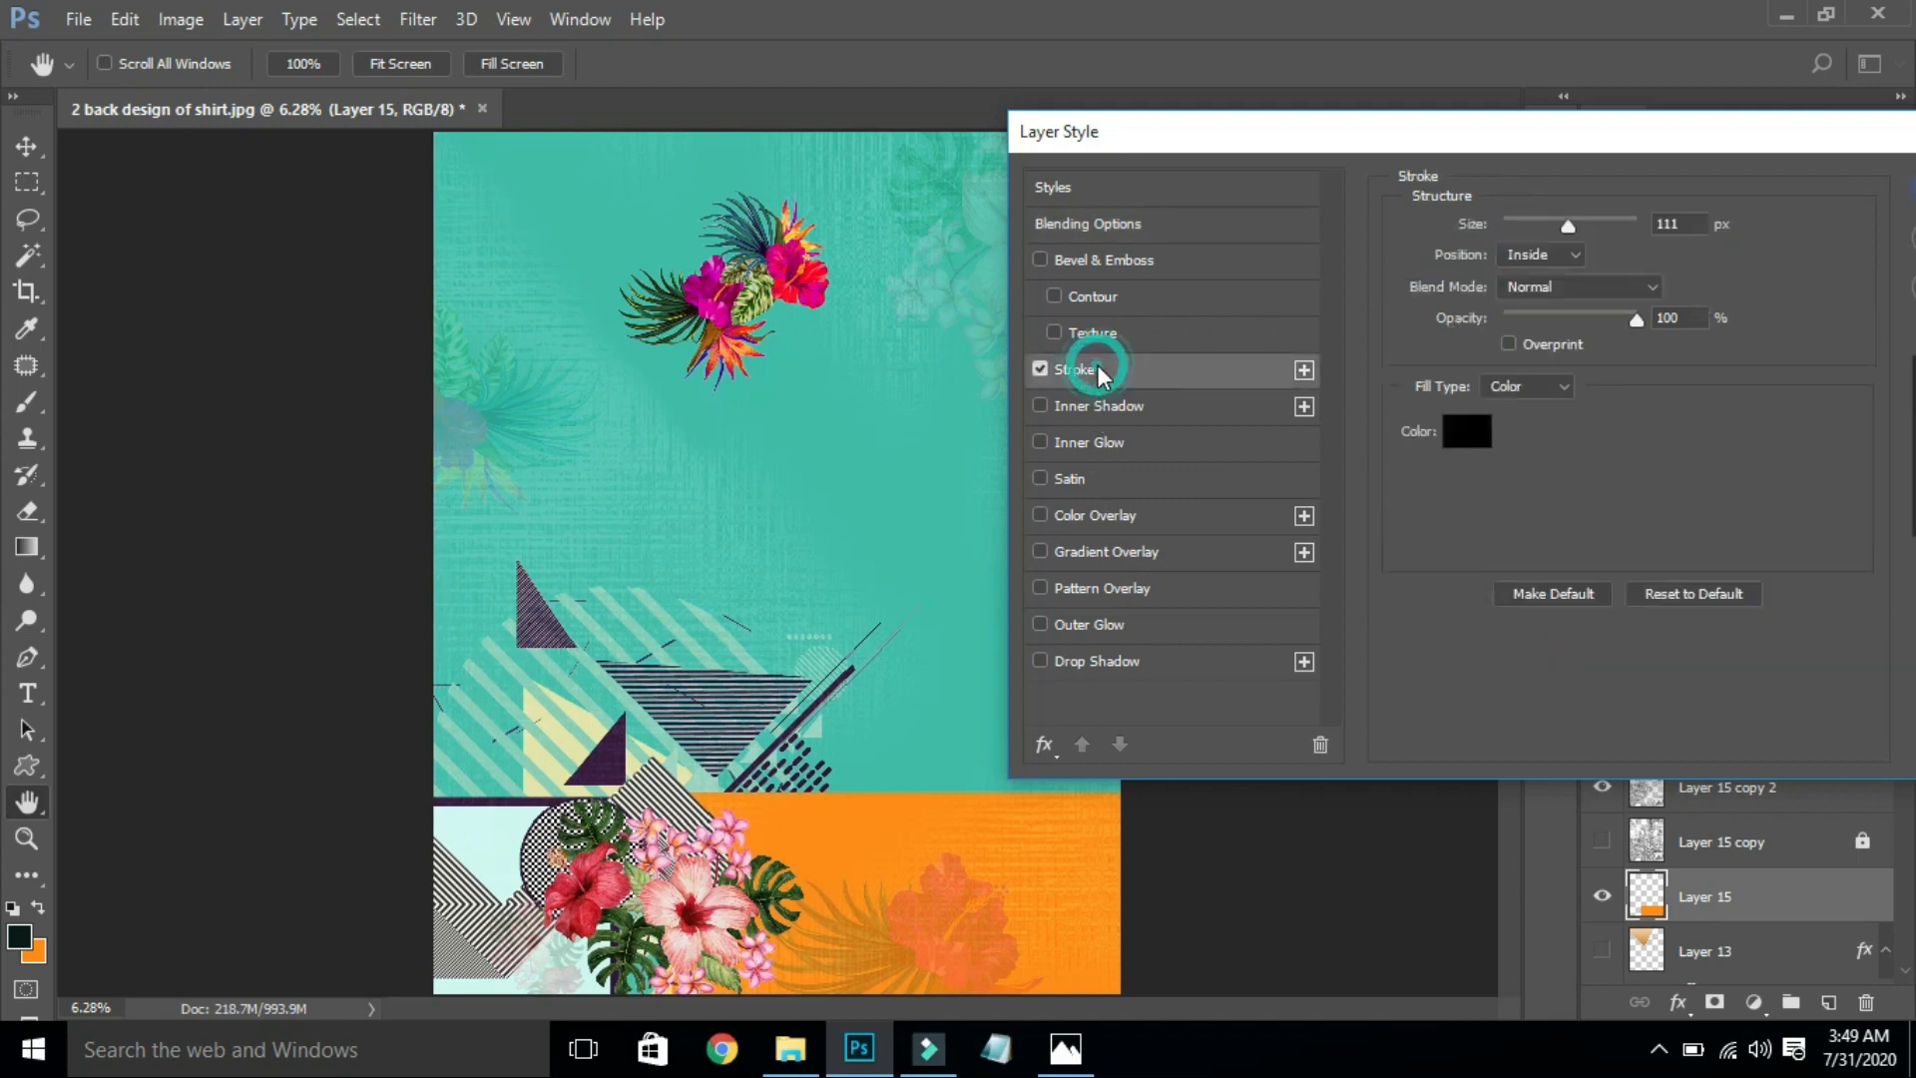
click(1467, 432)
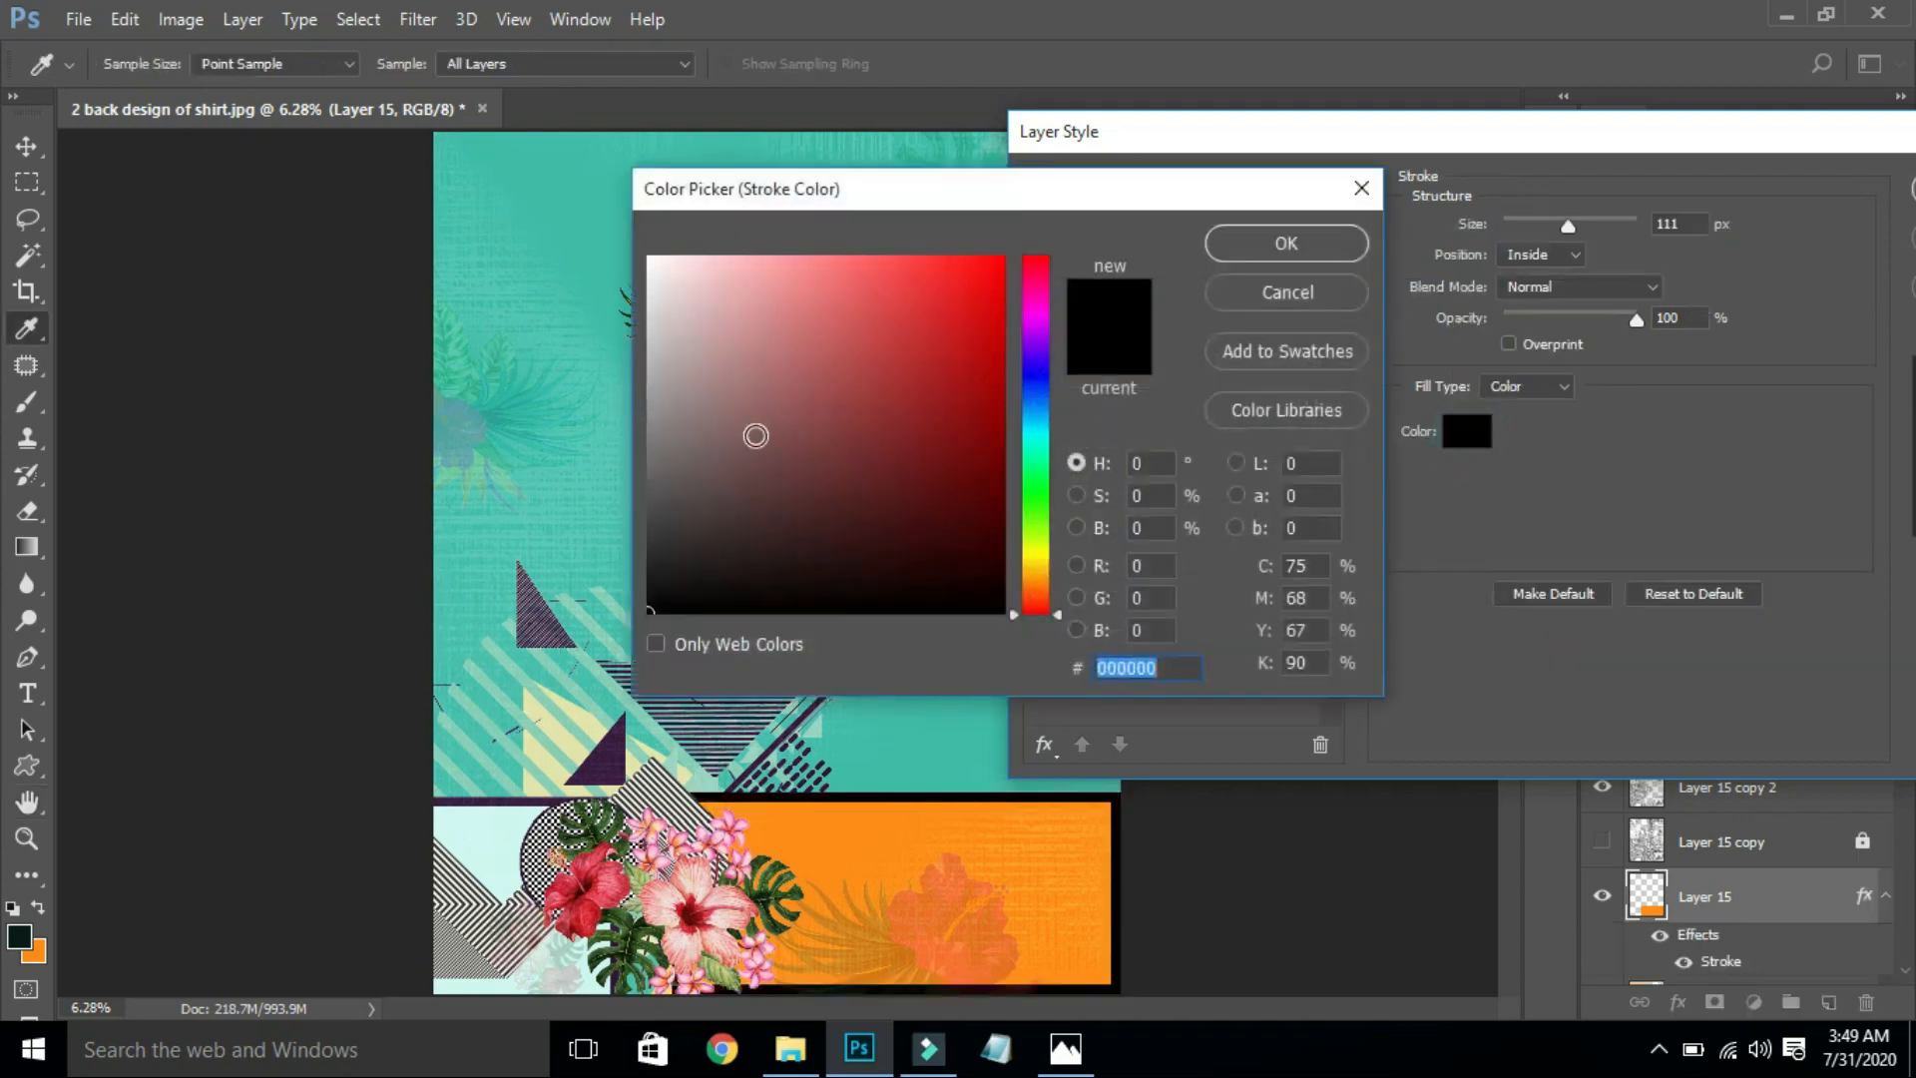
text(ffffff)
key(Return)
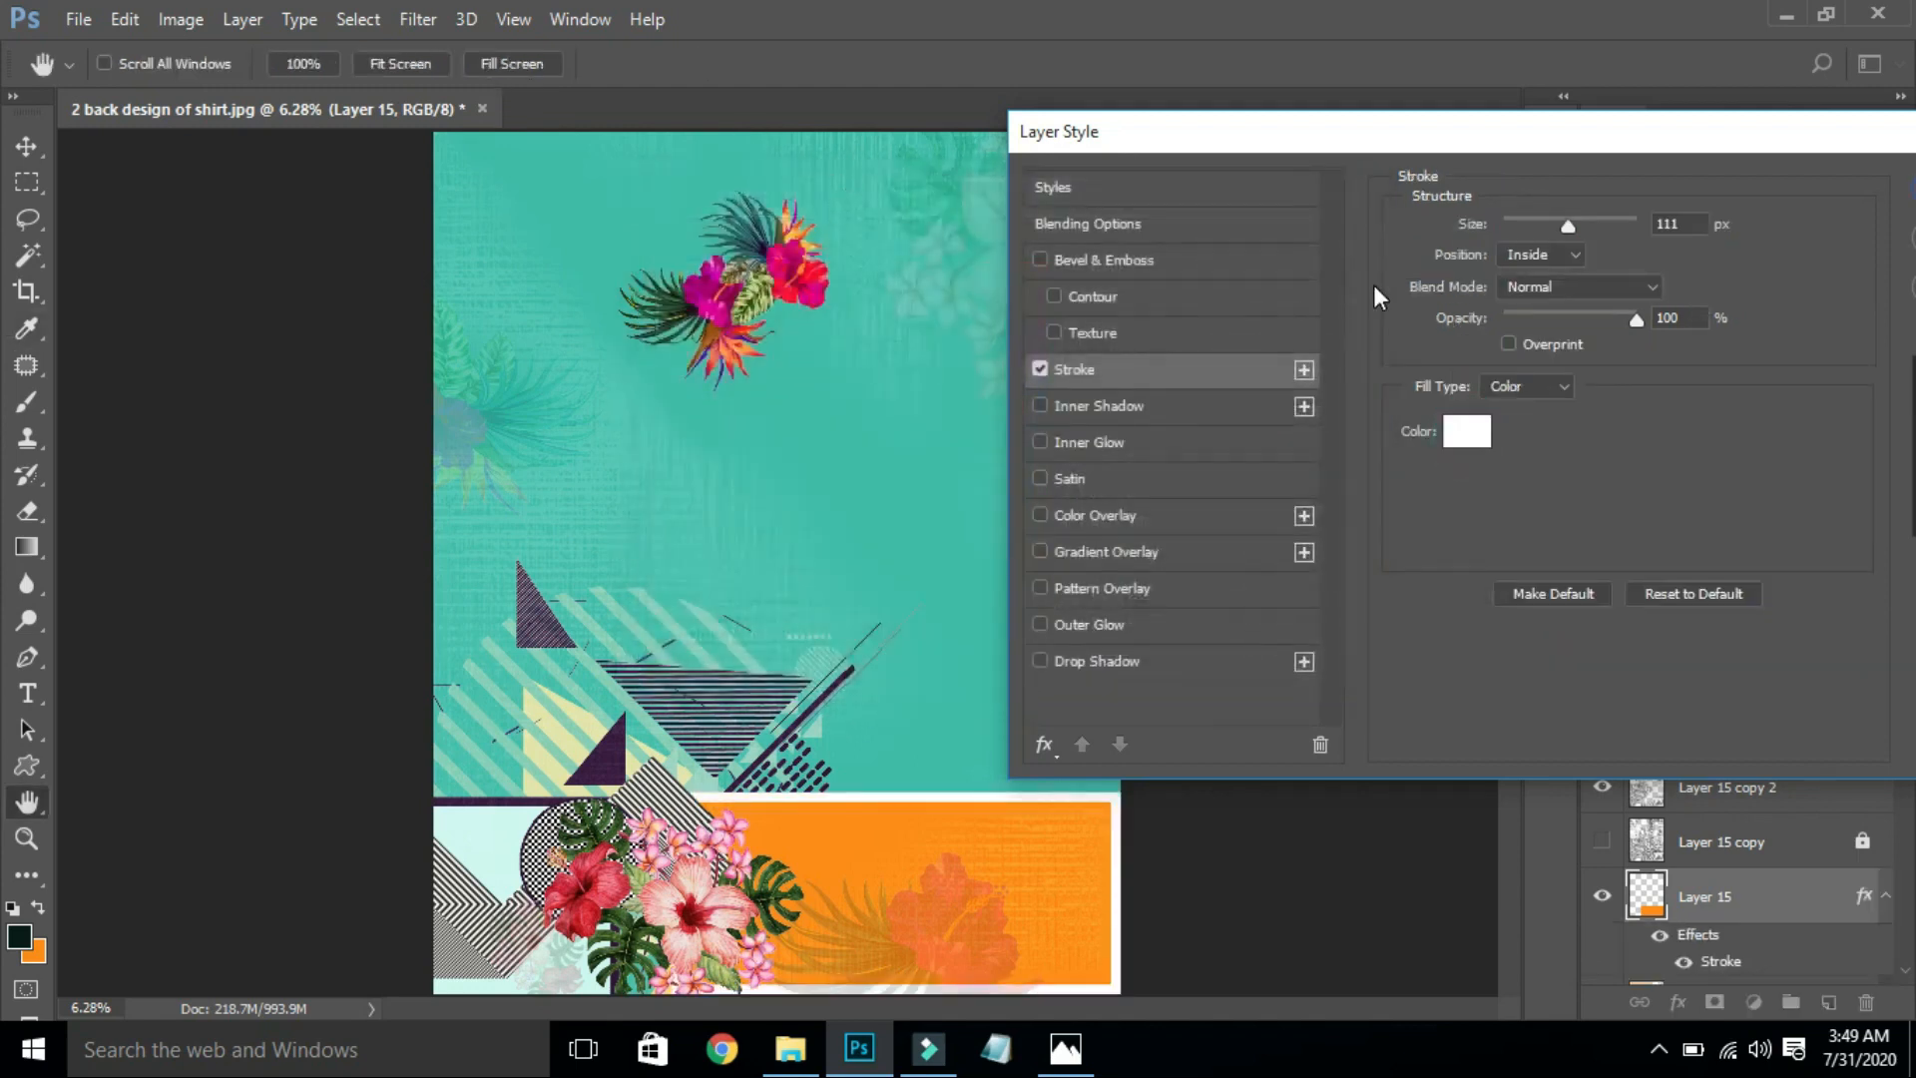
Step: Apply a Bevel & Emboss to the orange rectangle with 1000% depth and the direction set to Down
click(1152, 263)
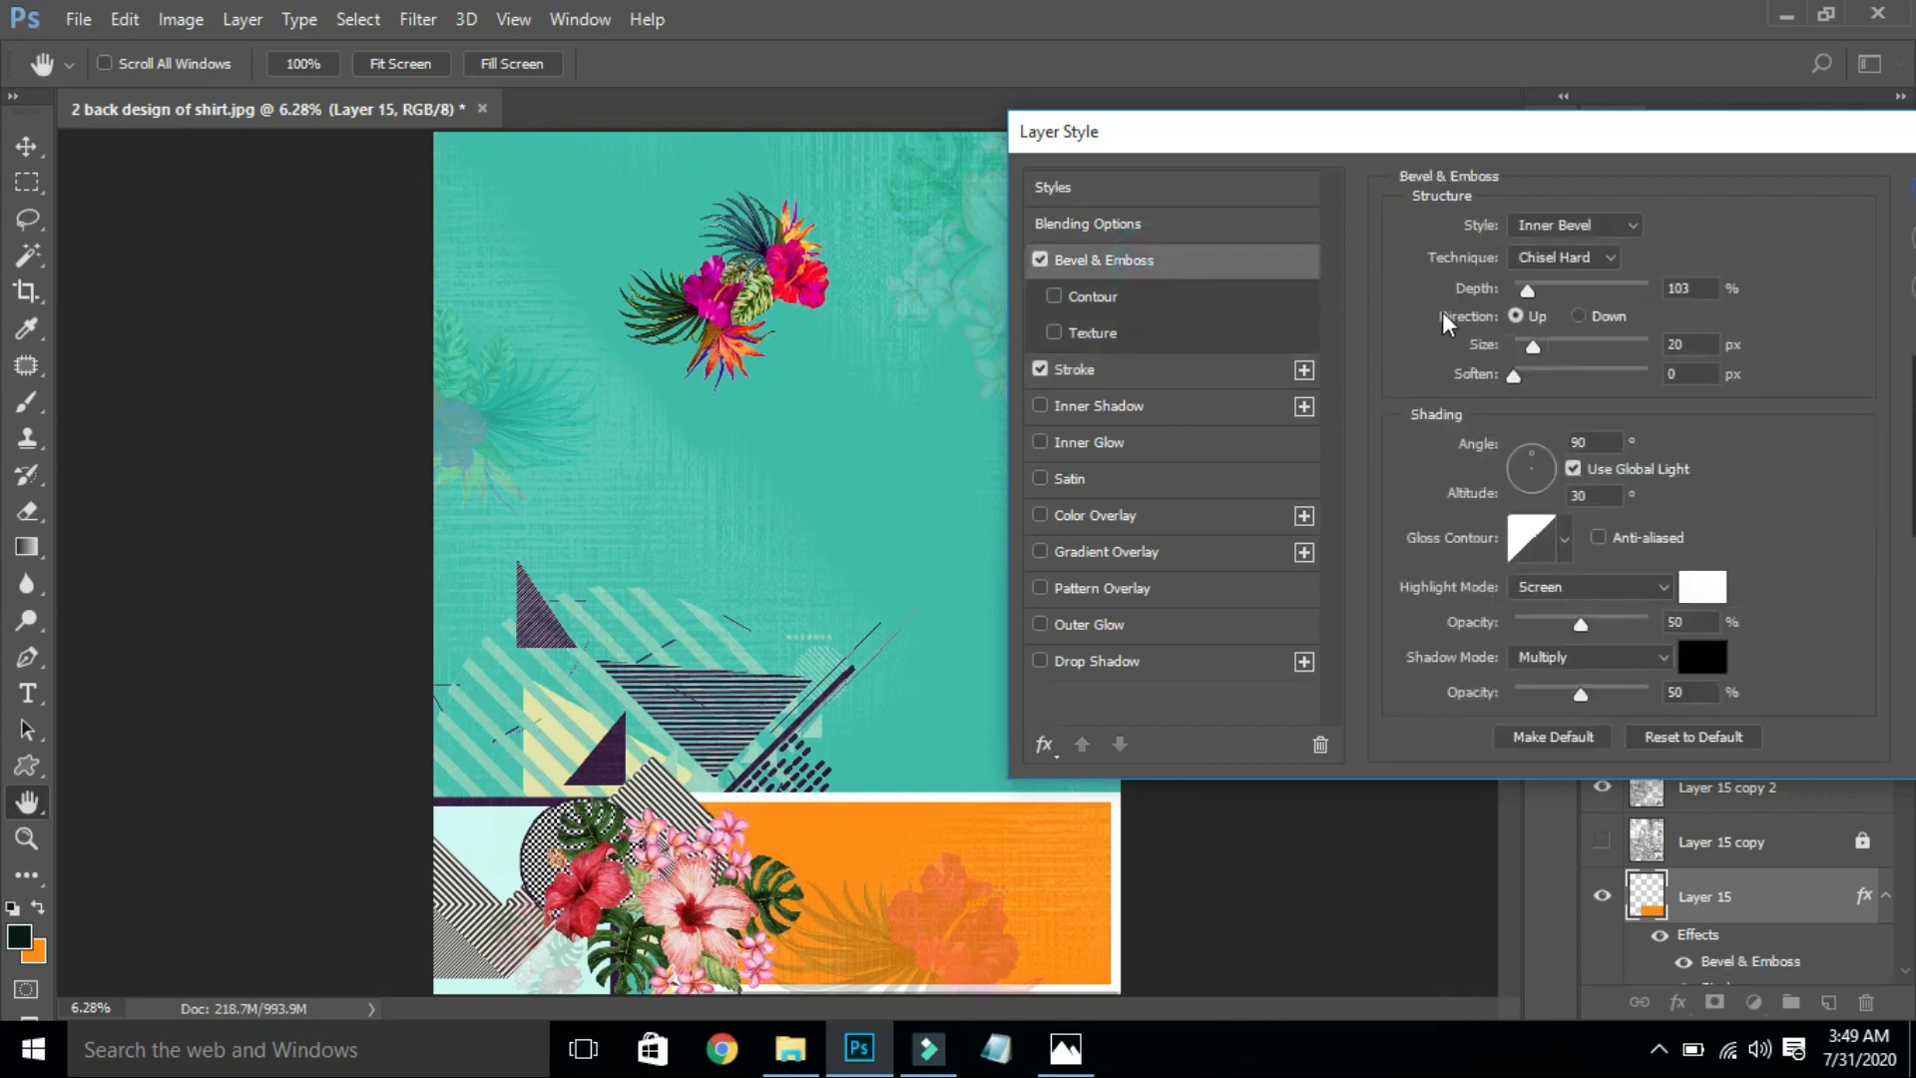
drag(1529, 291, 1598, 291)
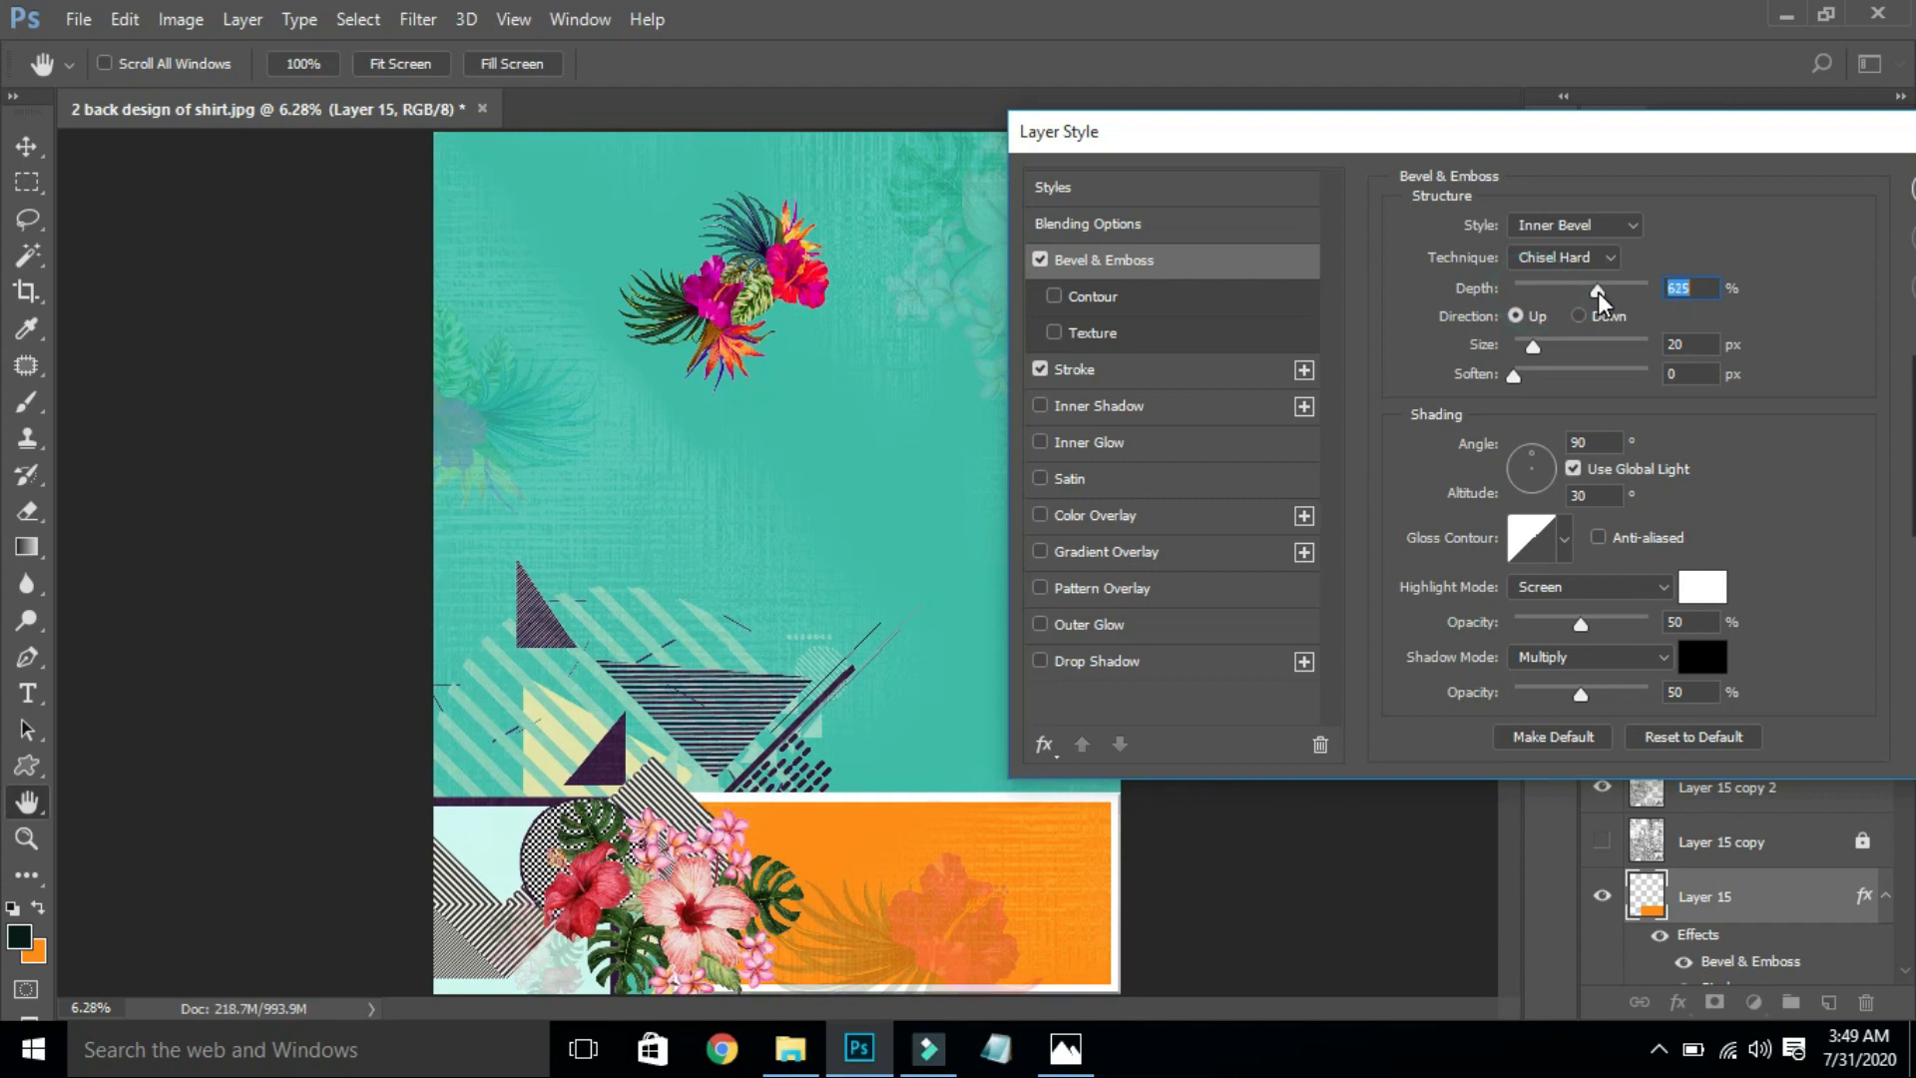
drag(1597, 292, 1664, 290)
click(1578, 317)
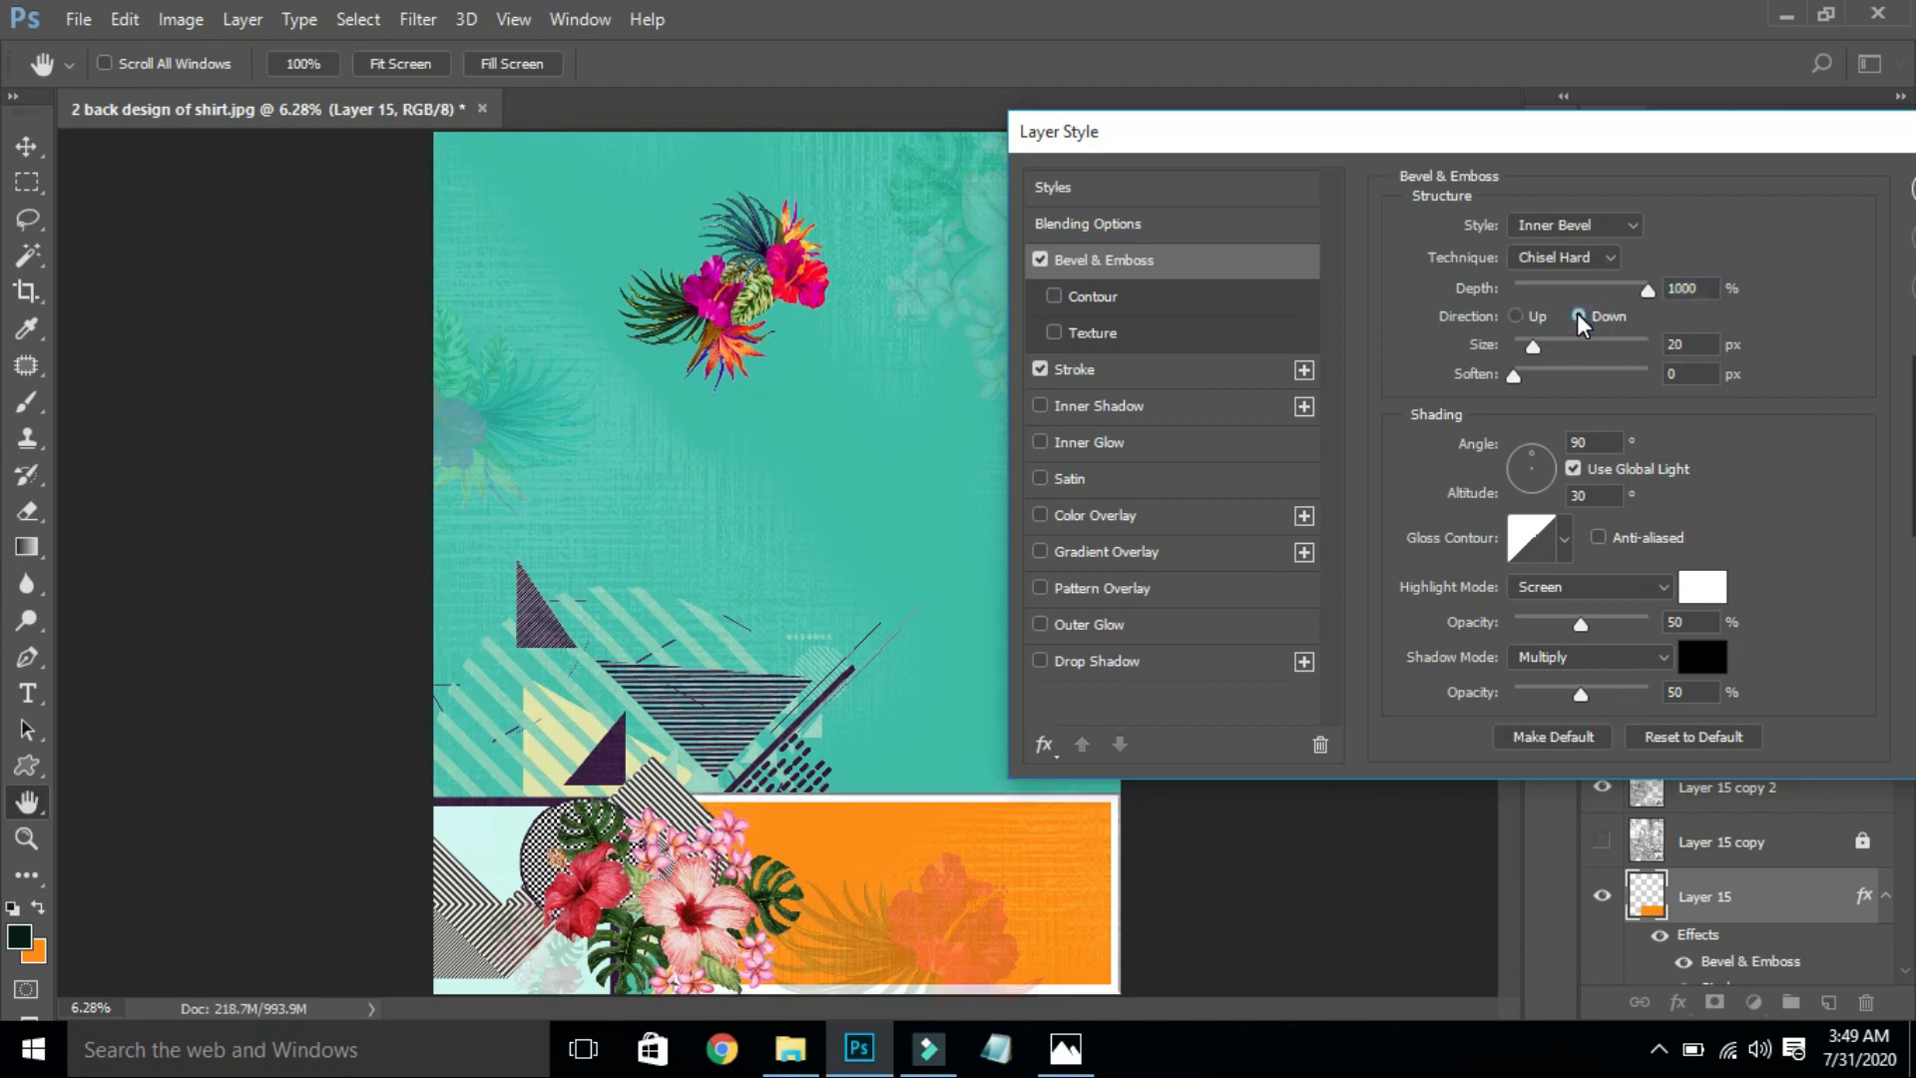
key(Return)
Step: Show the checkered circle on Layer 9 copy and place a duplicate of it over the orange rectangle
key(m)
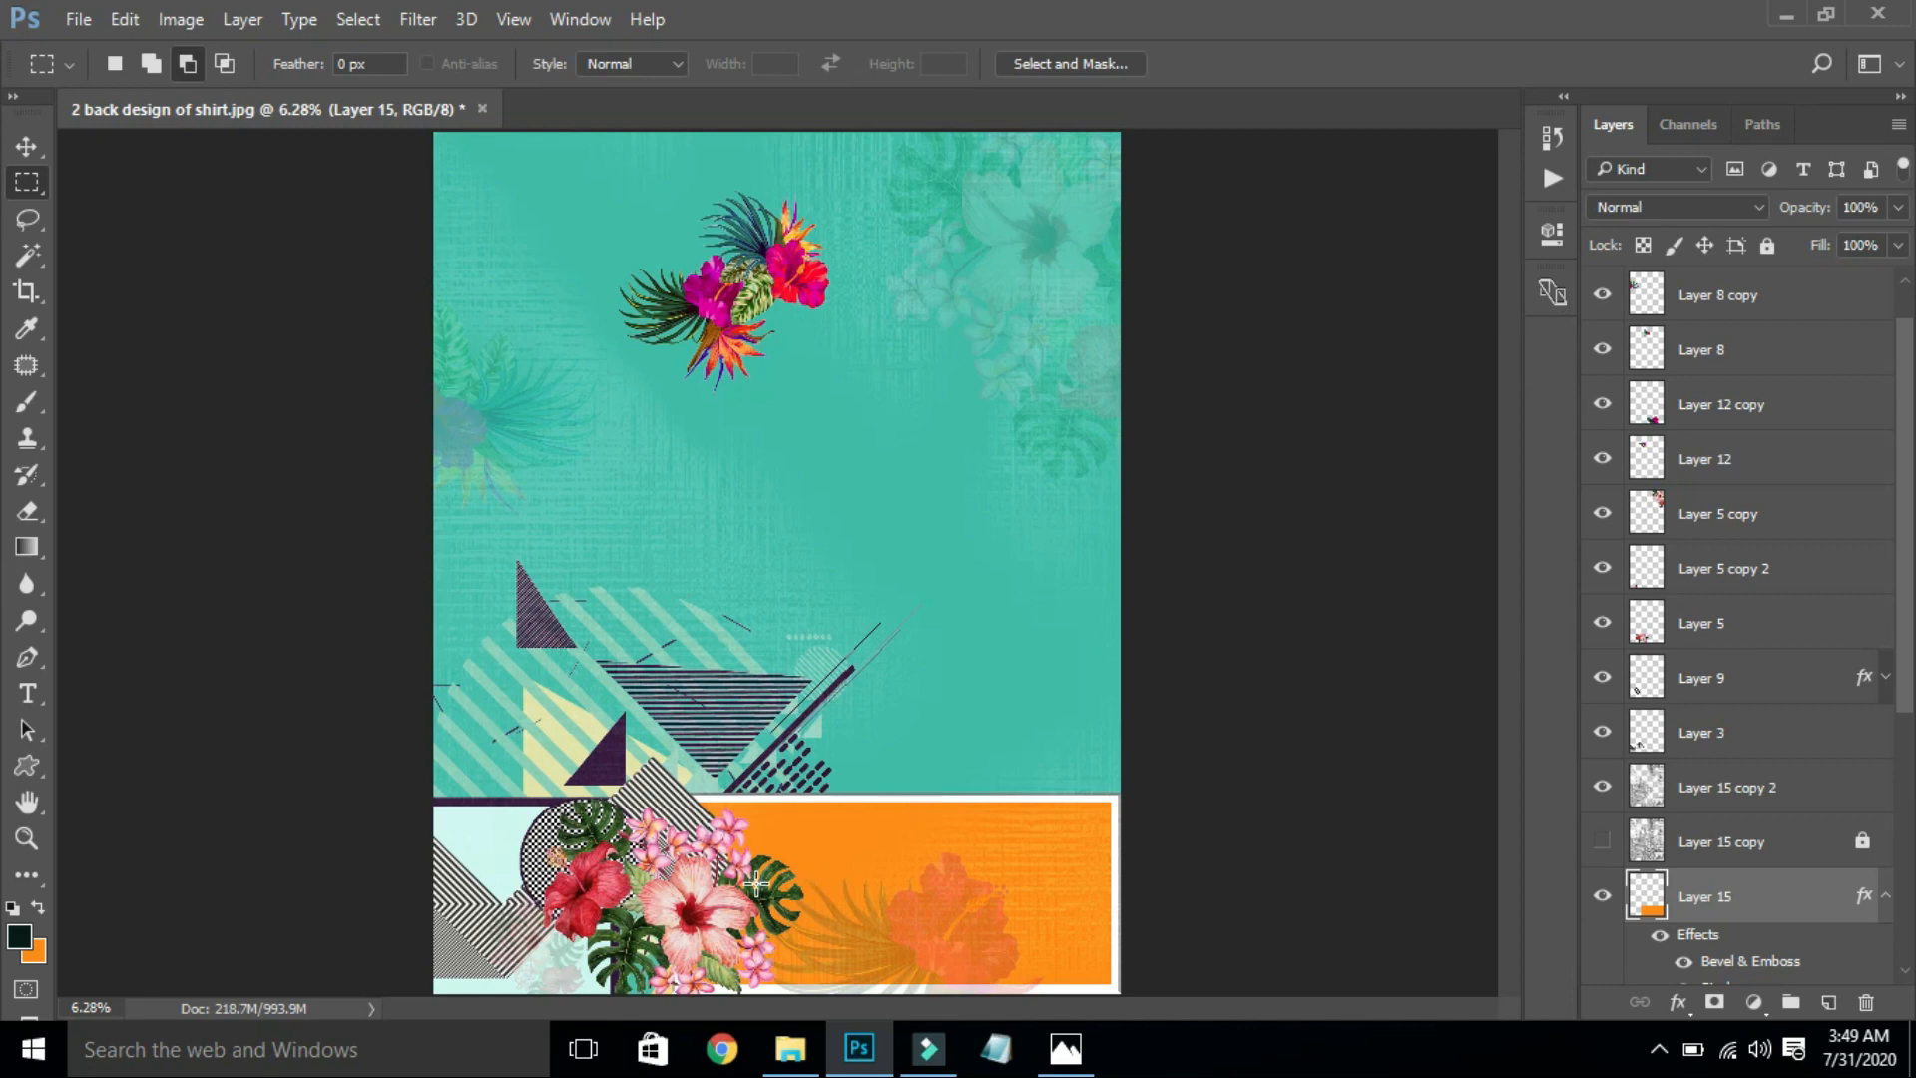
key(v)
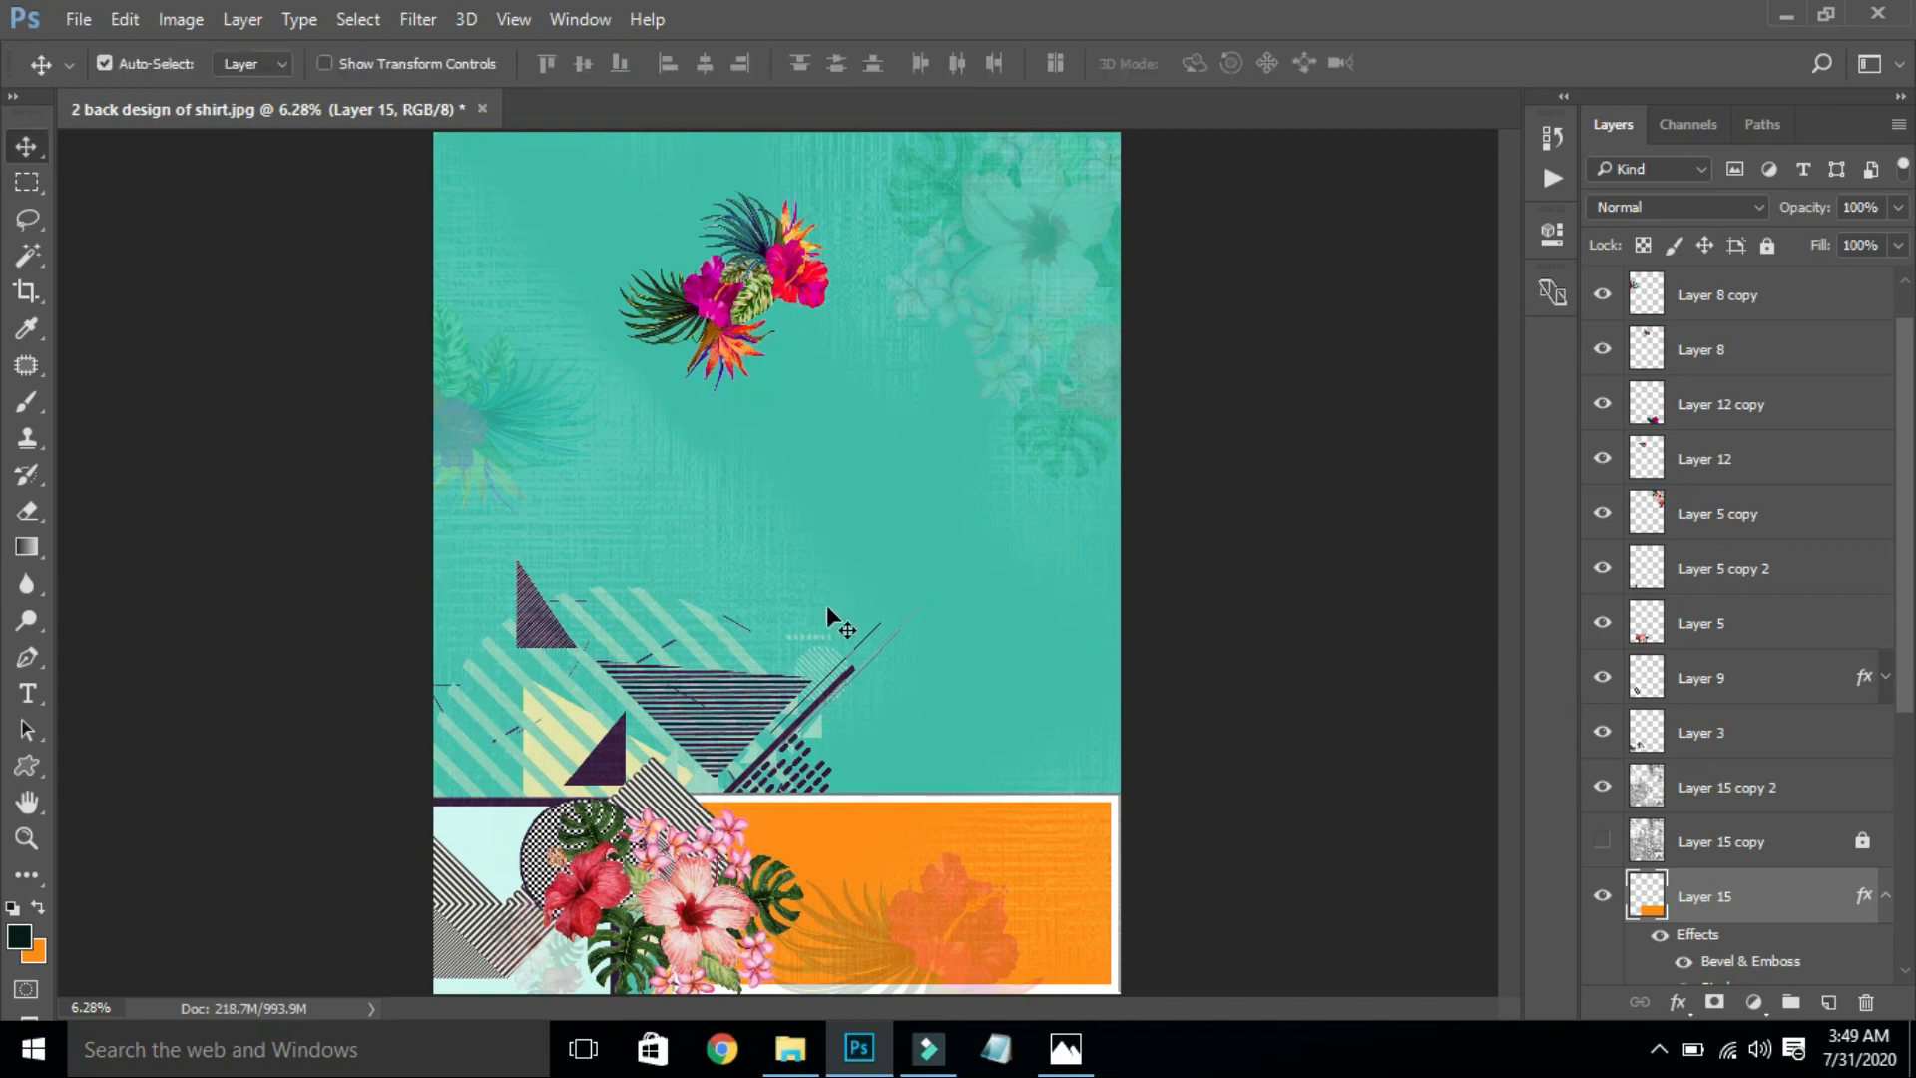
drag(1901, 344, 1901, 311)
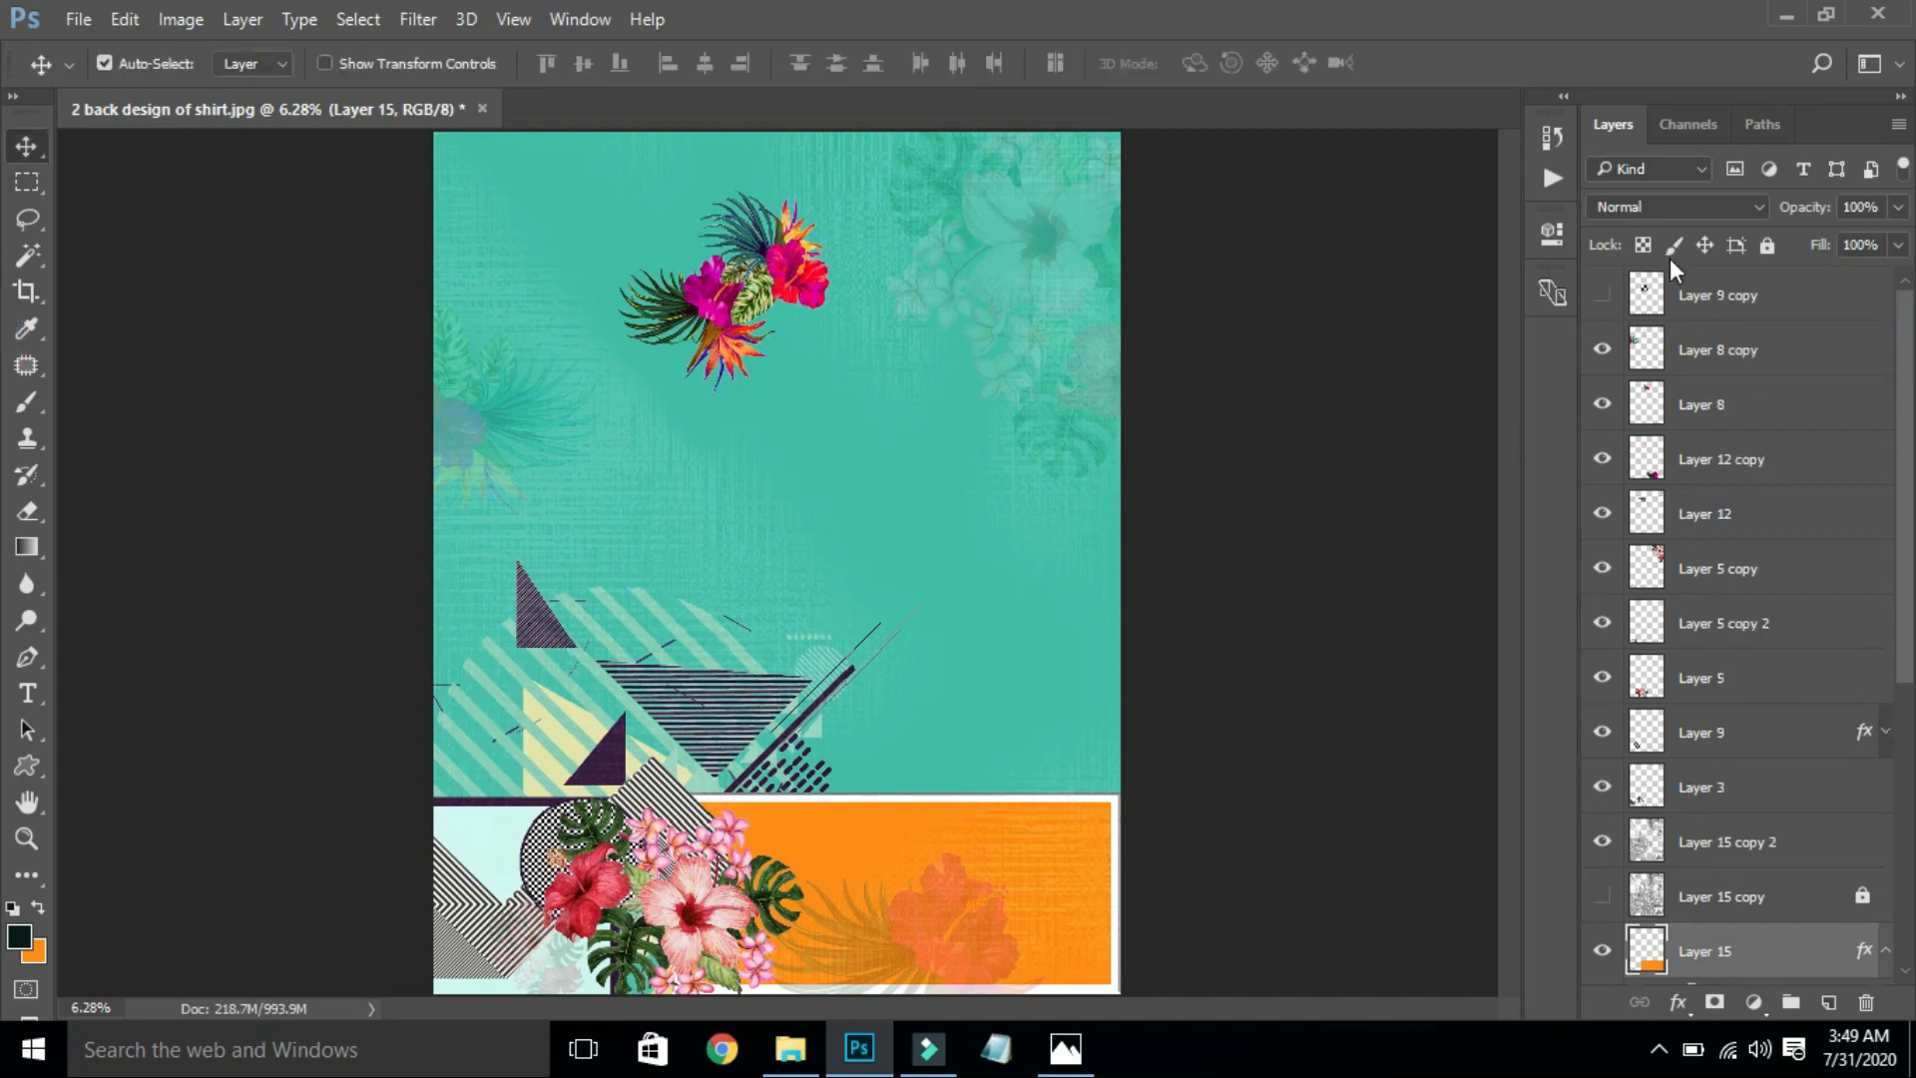
click(1602, 294)
click(1758, 305)
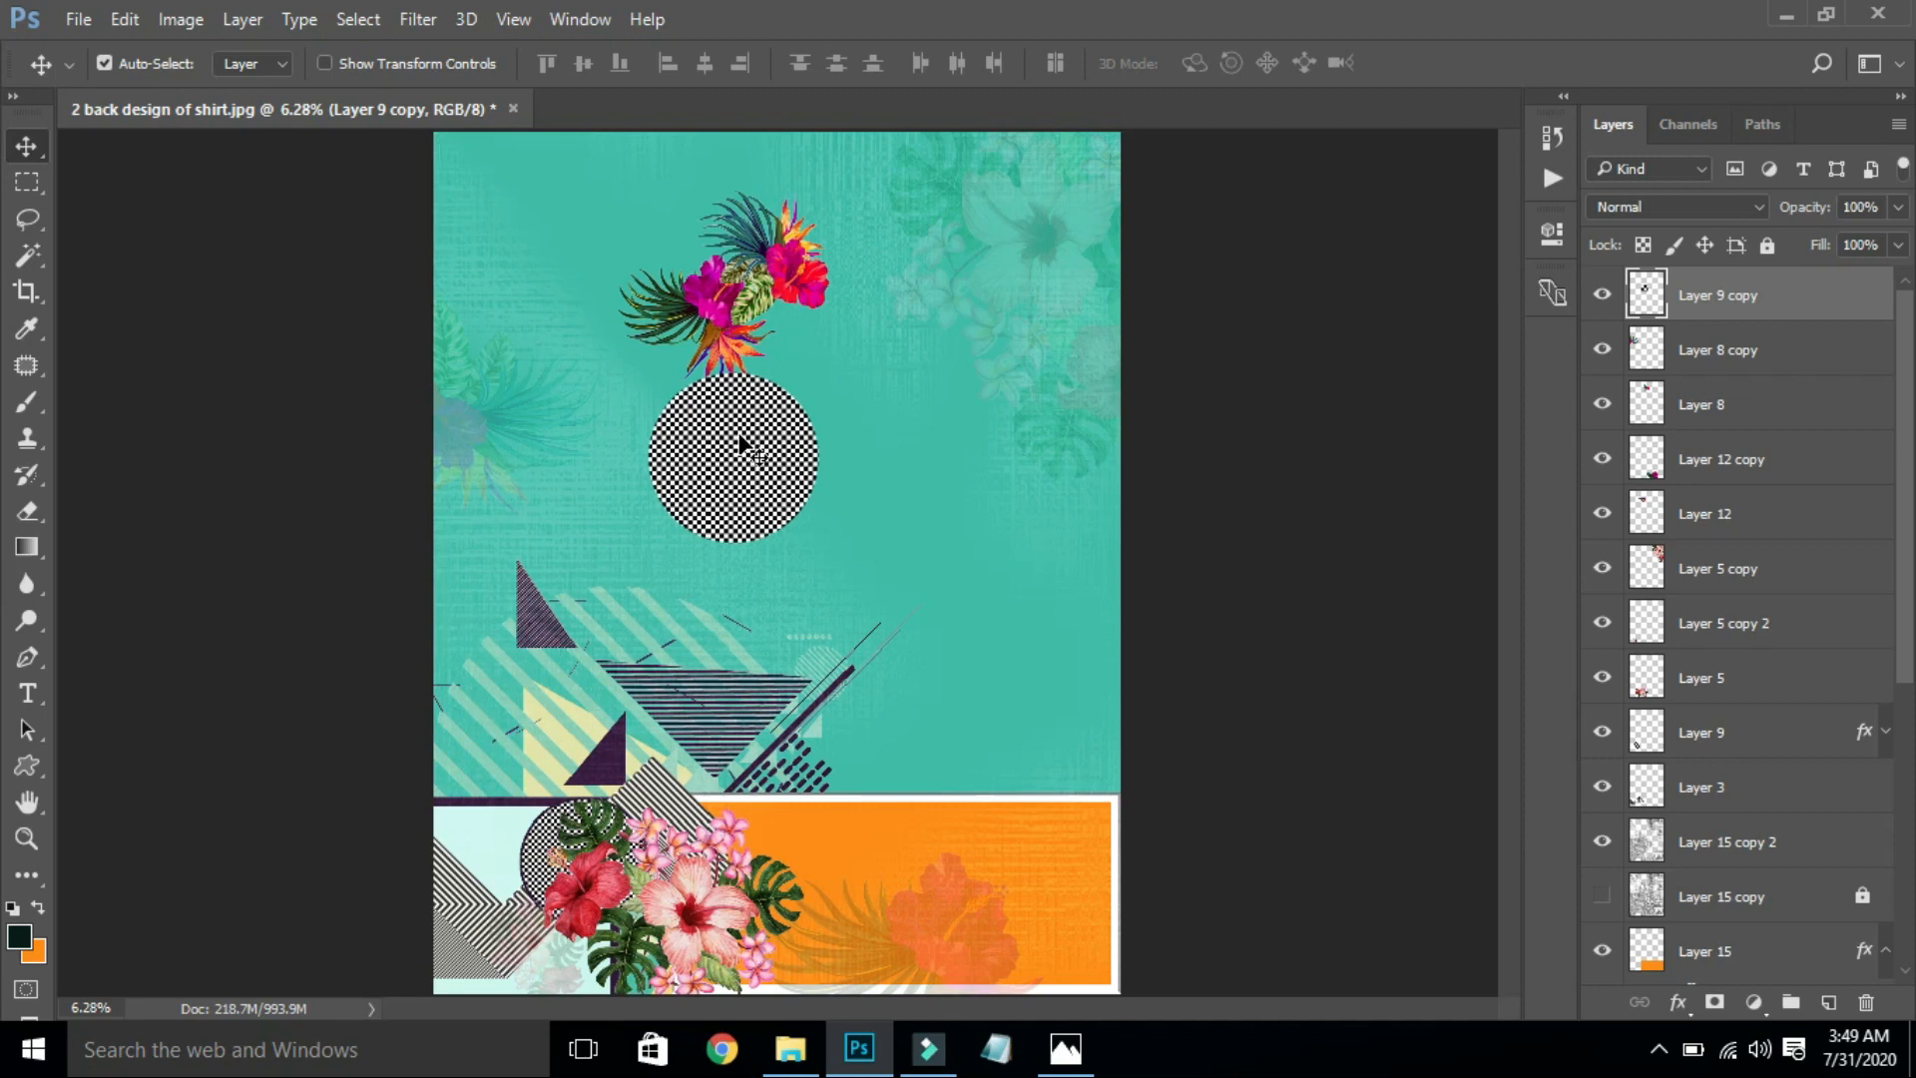
drag(774, 450, 913, 842)
Step: Move the large flower cluster up and right over the orange rectangle's edge, and shift the Layer 9 checkered circle right behind it
click(712, 905)
drag(712, 905, 784, 849)
key(ctrl+bracketleft)
key(ctrl+bracketright)
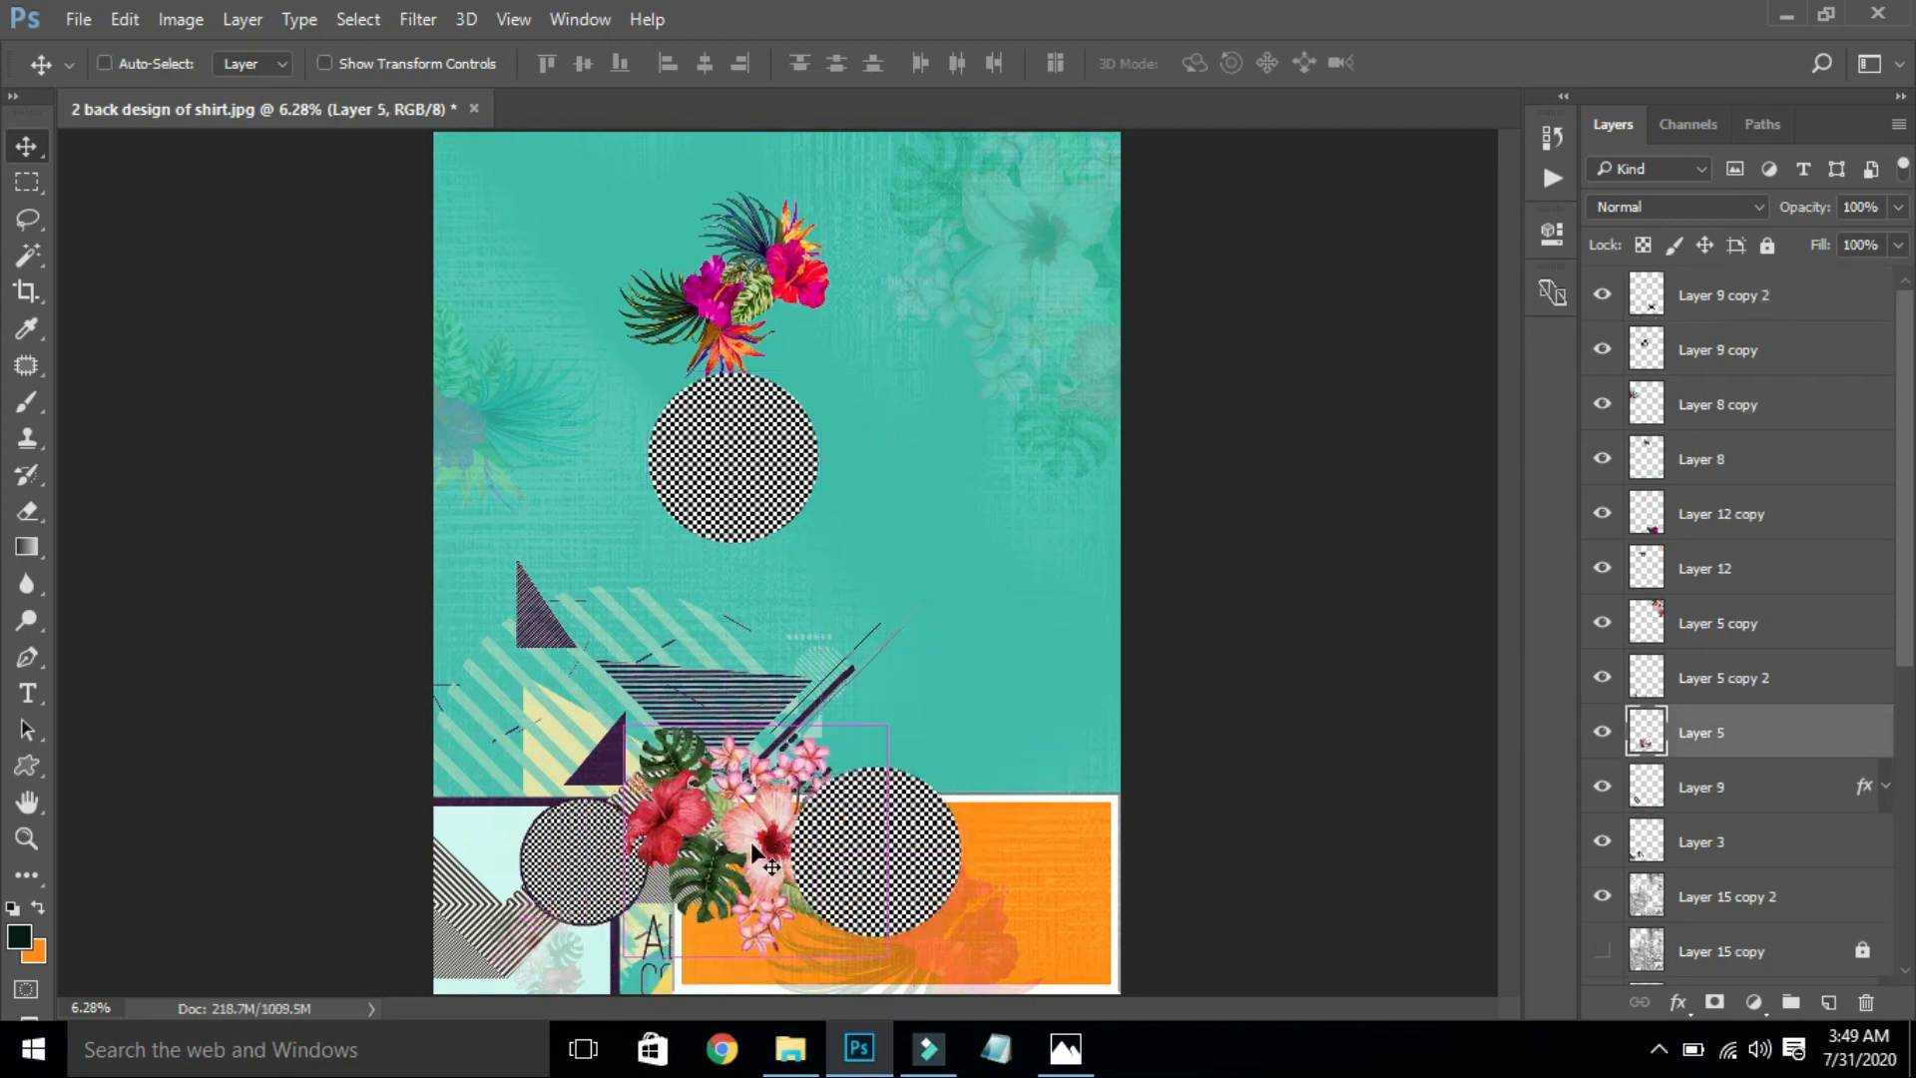
drag(594, 890, 704, 870)
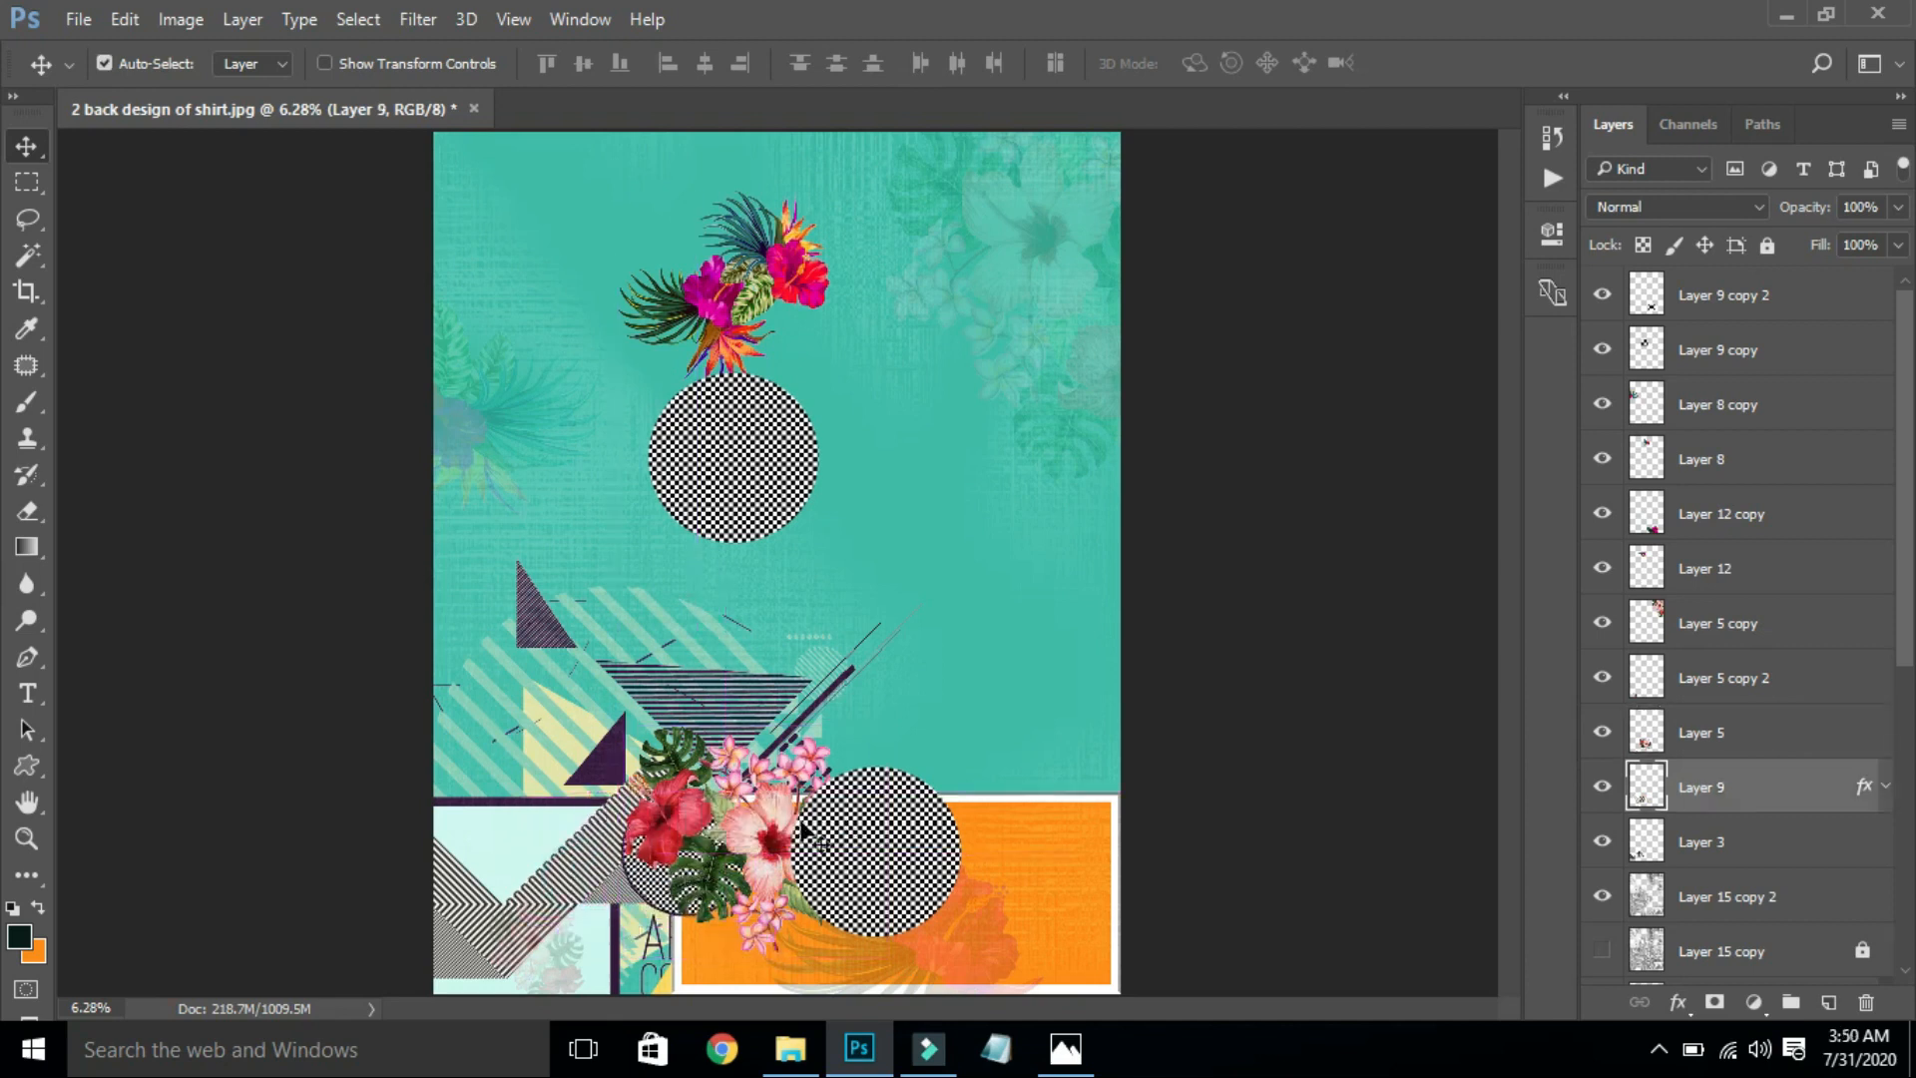
Step: Move the duplicated checkered circle, Layer 9 copy 2, down the layer order to directly below the large flowers on Layer 5
click(888, 844)
key(ctrl+bracketleft)
key(ctrl+bracketleft)
key(ctrl+bracketleft)
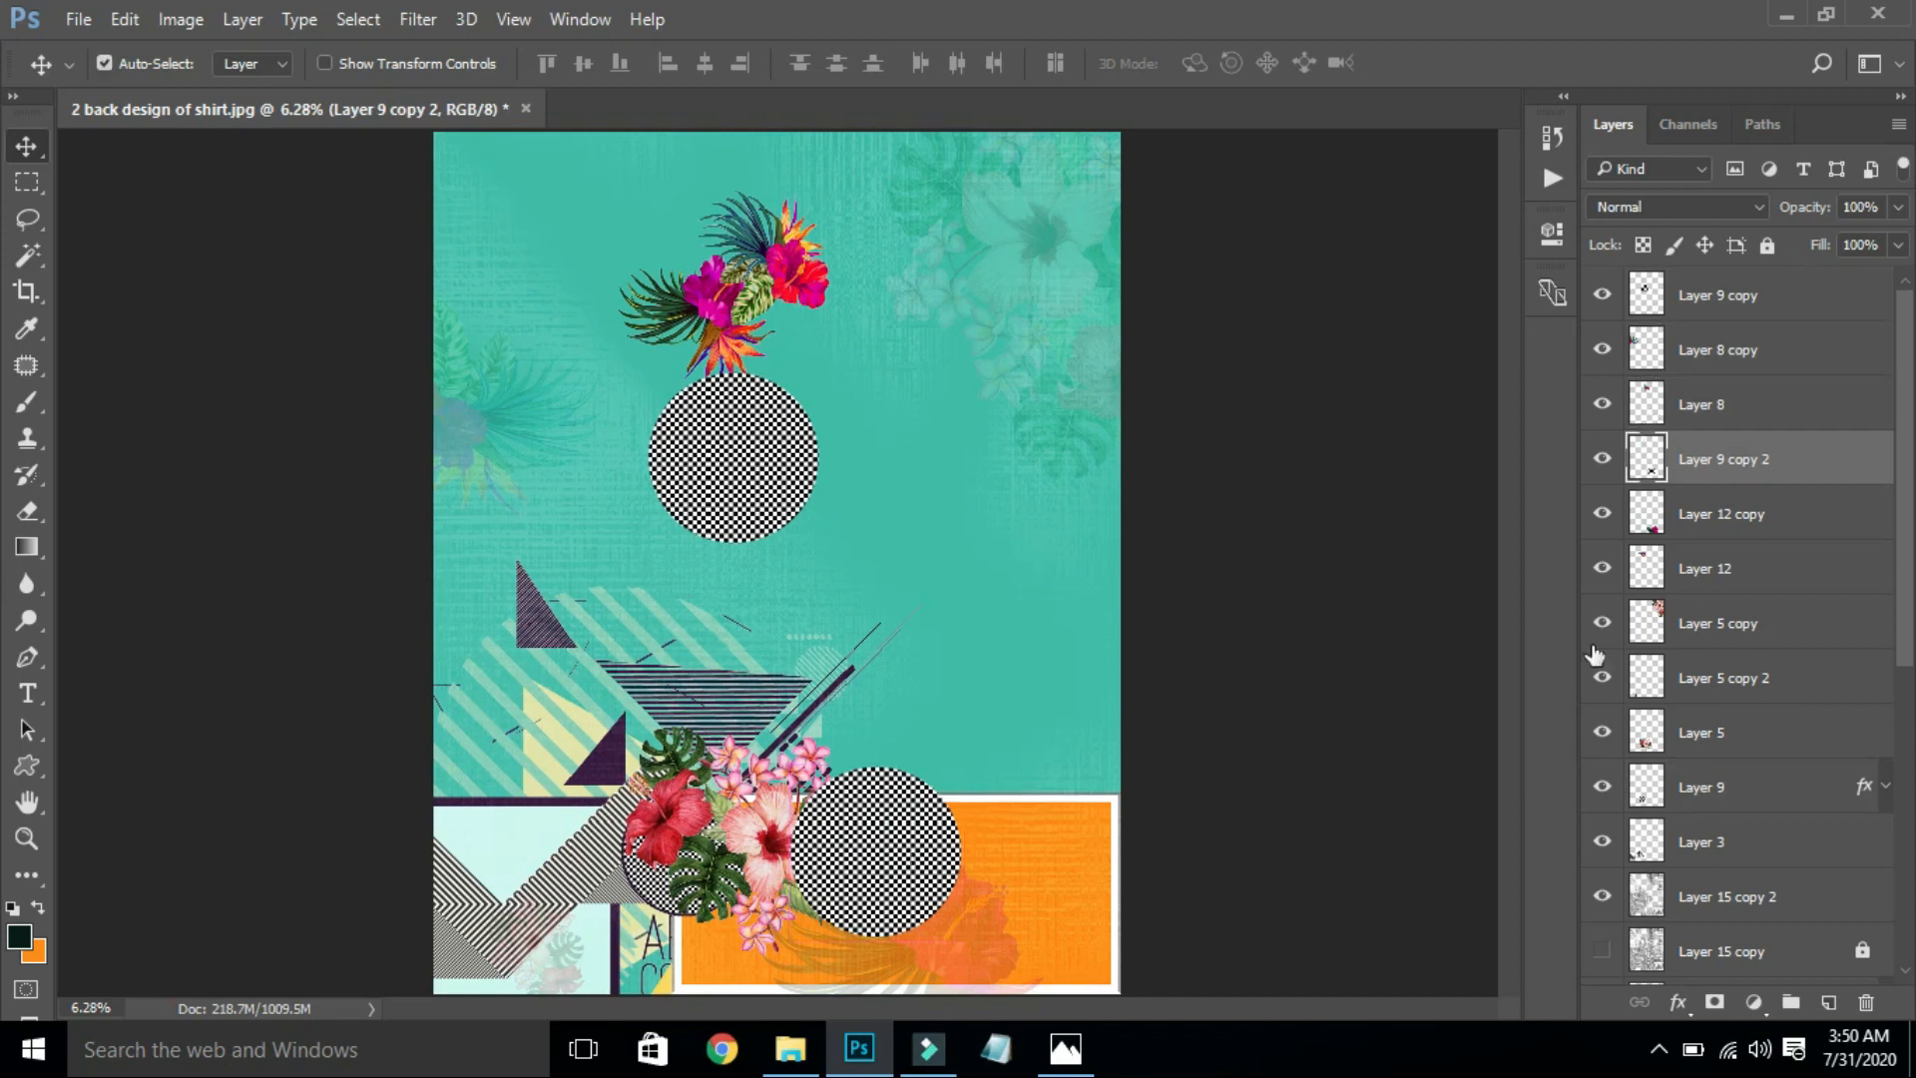
drag(1830, 459, 1776, 747)
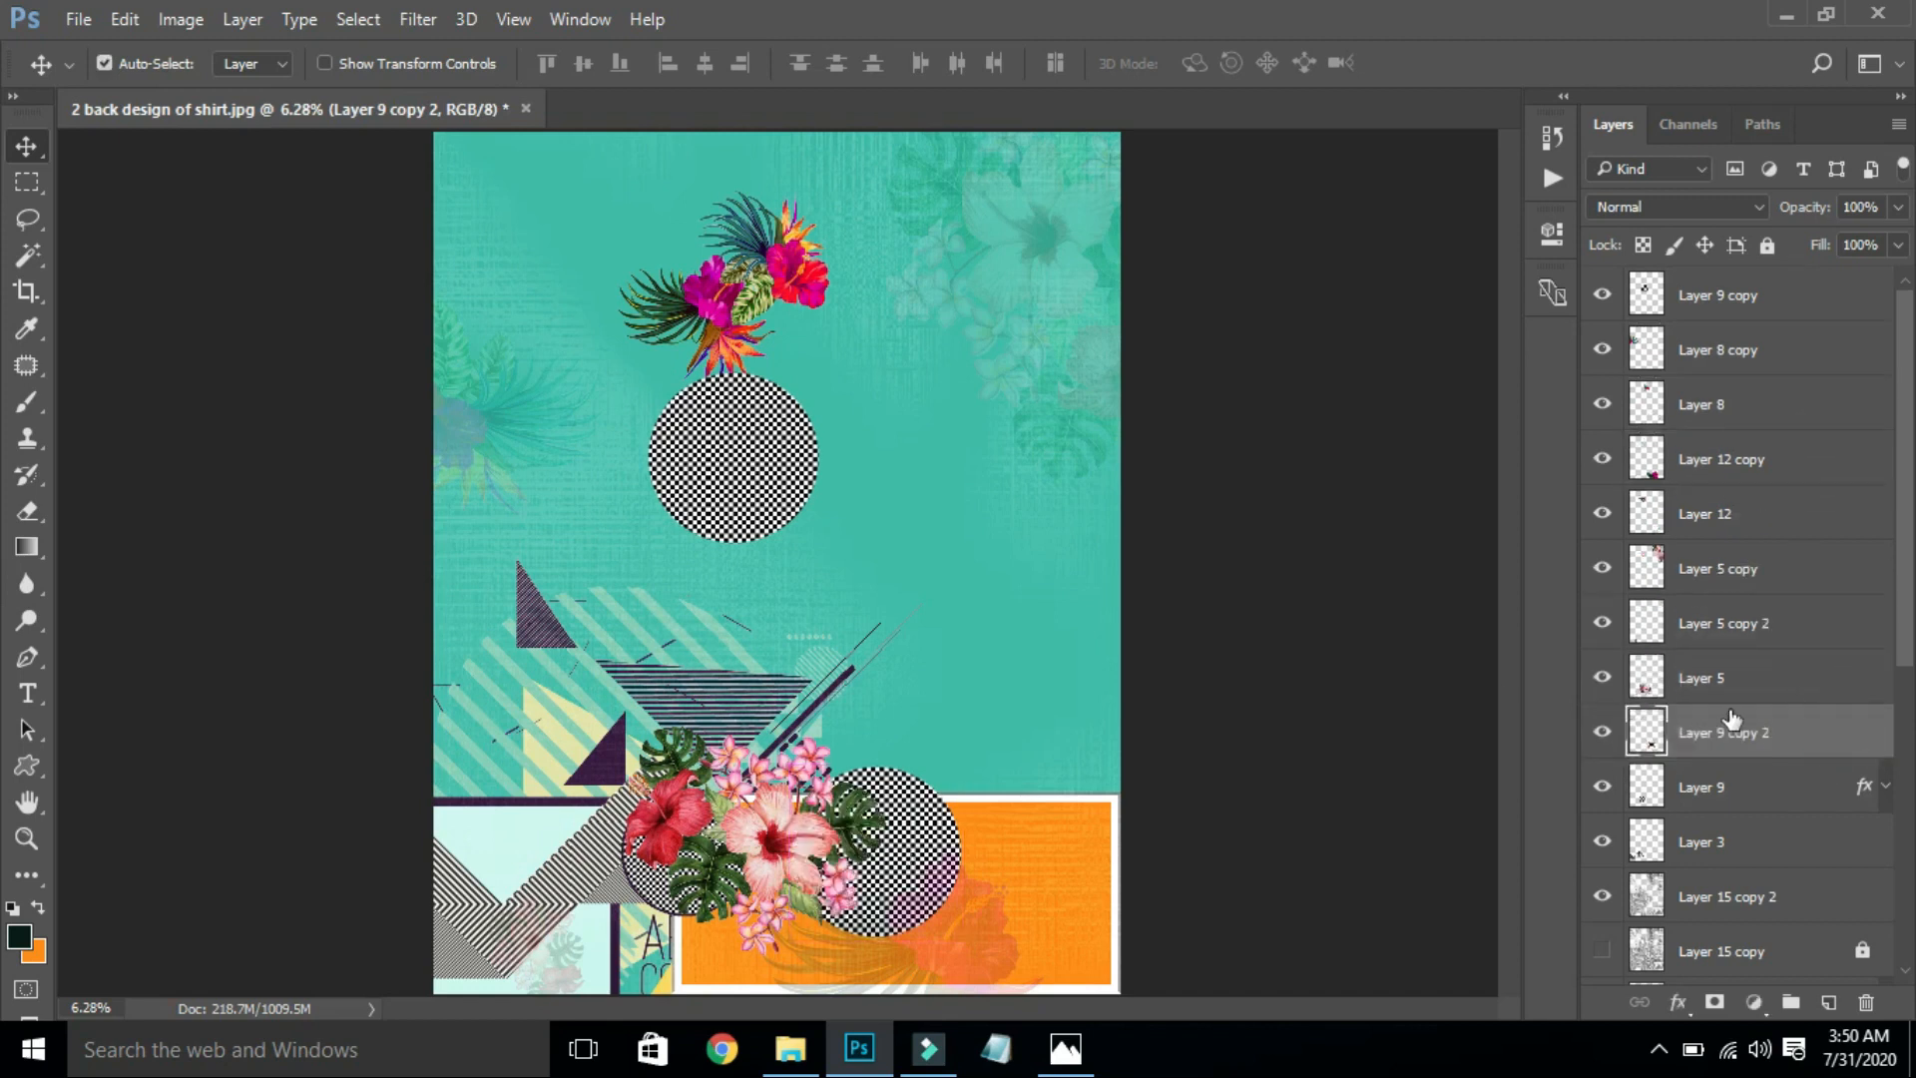
click(1602, 678)
click(1602, 678)
Step: Place the faded flower, Layer 12 copy, directly below Layer 5 and move it up to the orange rectangle's upper-right corner
click(929, 888)
drag(1835, 459, 1796, 714)
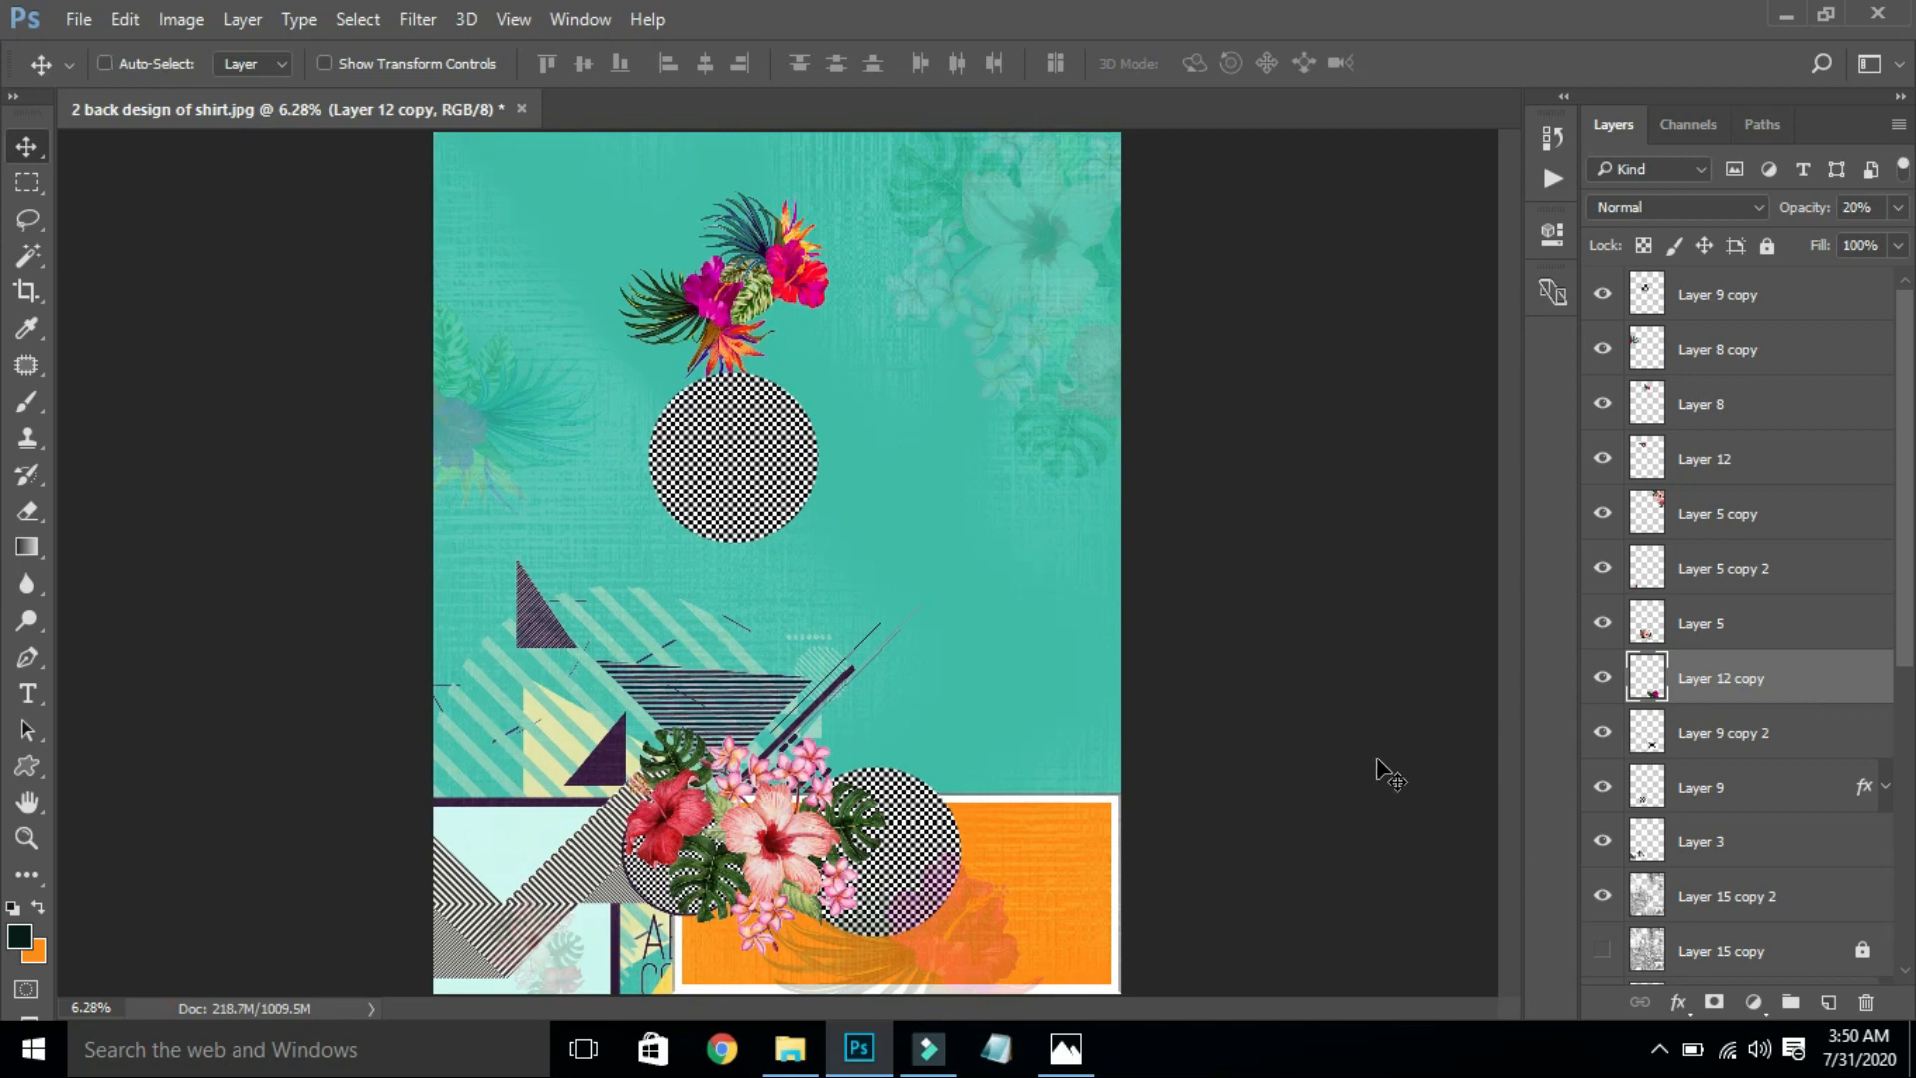
key(ctrl+t)
drag(1002, 940, 1138, 783)
key(Return)
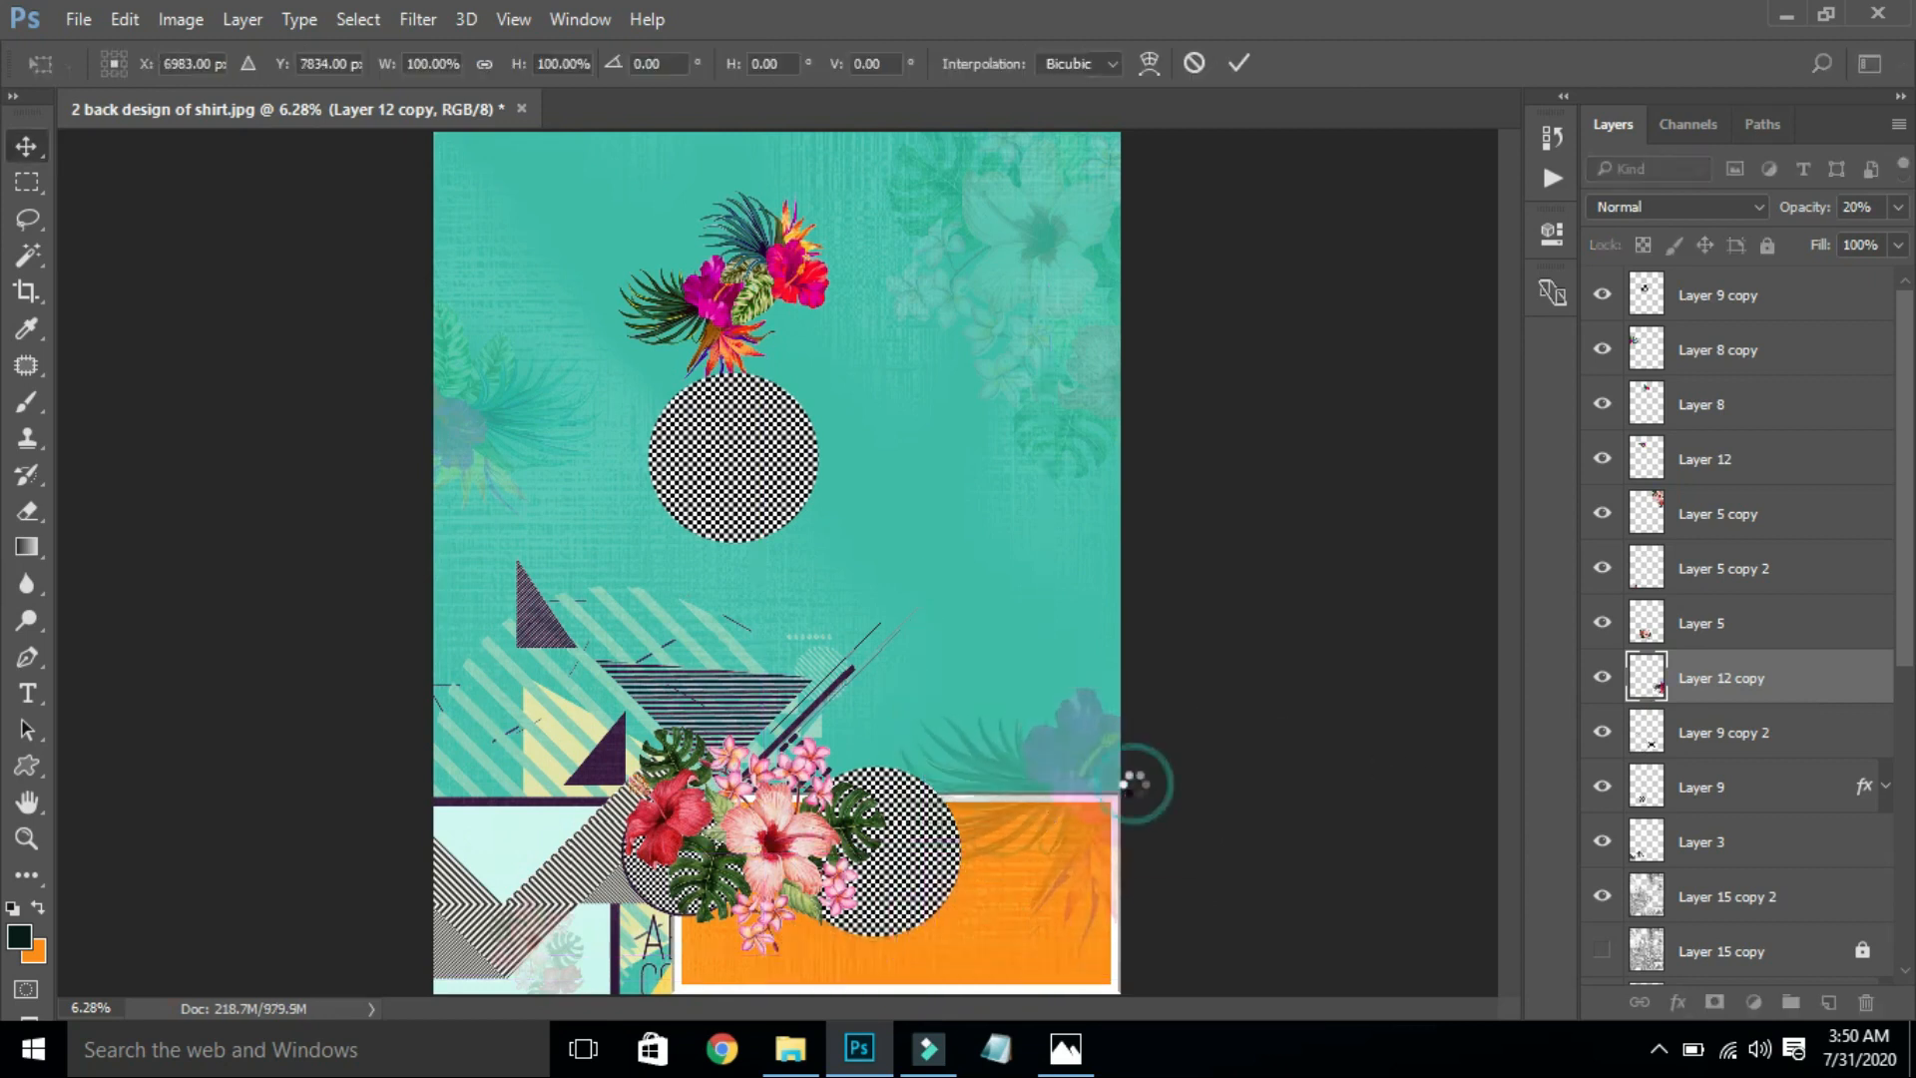
Step: Hide Layer 9 copy, Layer 8 and Layer 12, and raise Layers 8 and 12 above Layer 8 copy
click(757, 504)
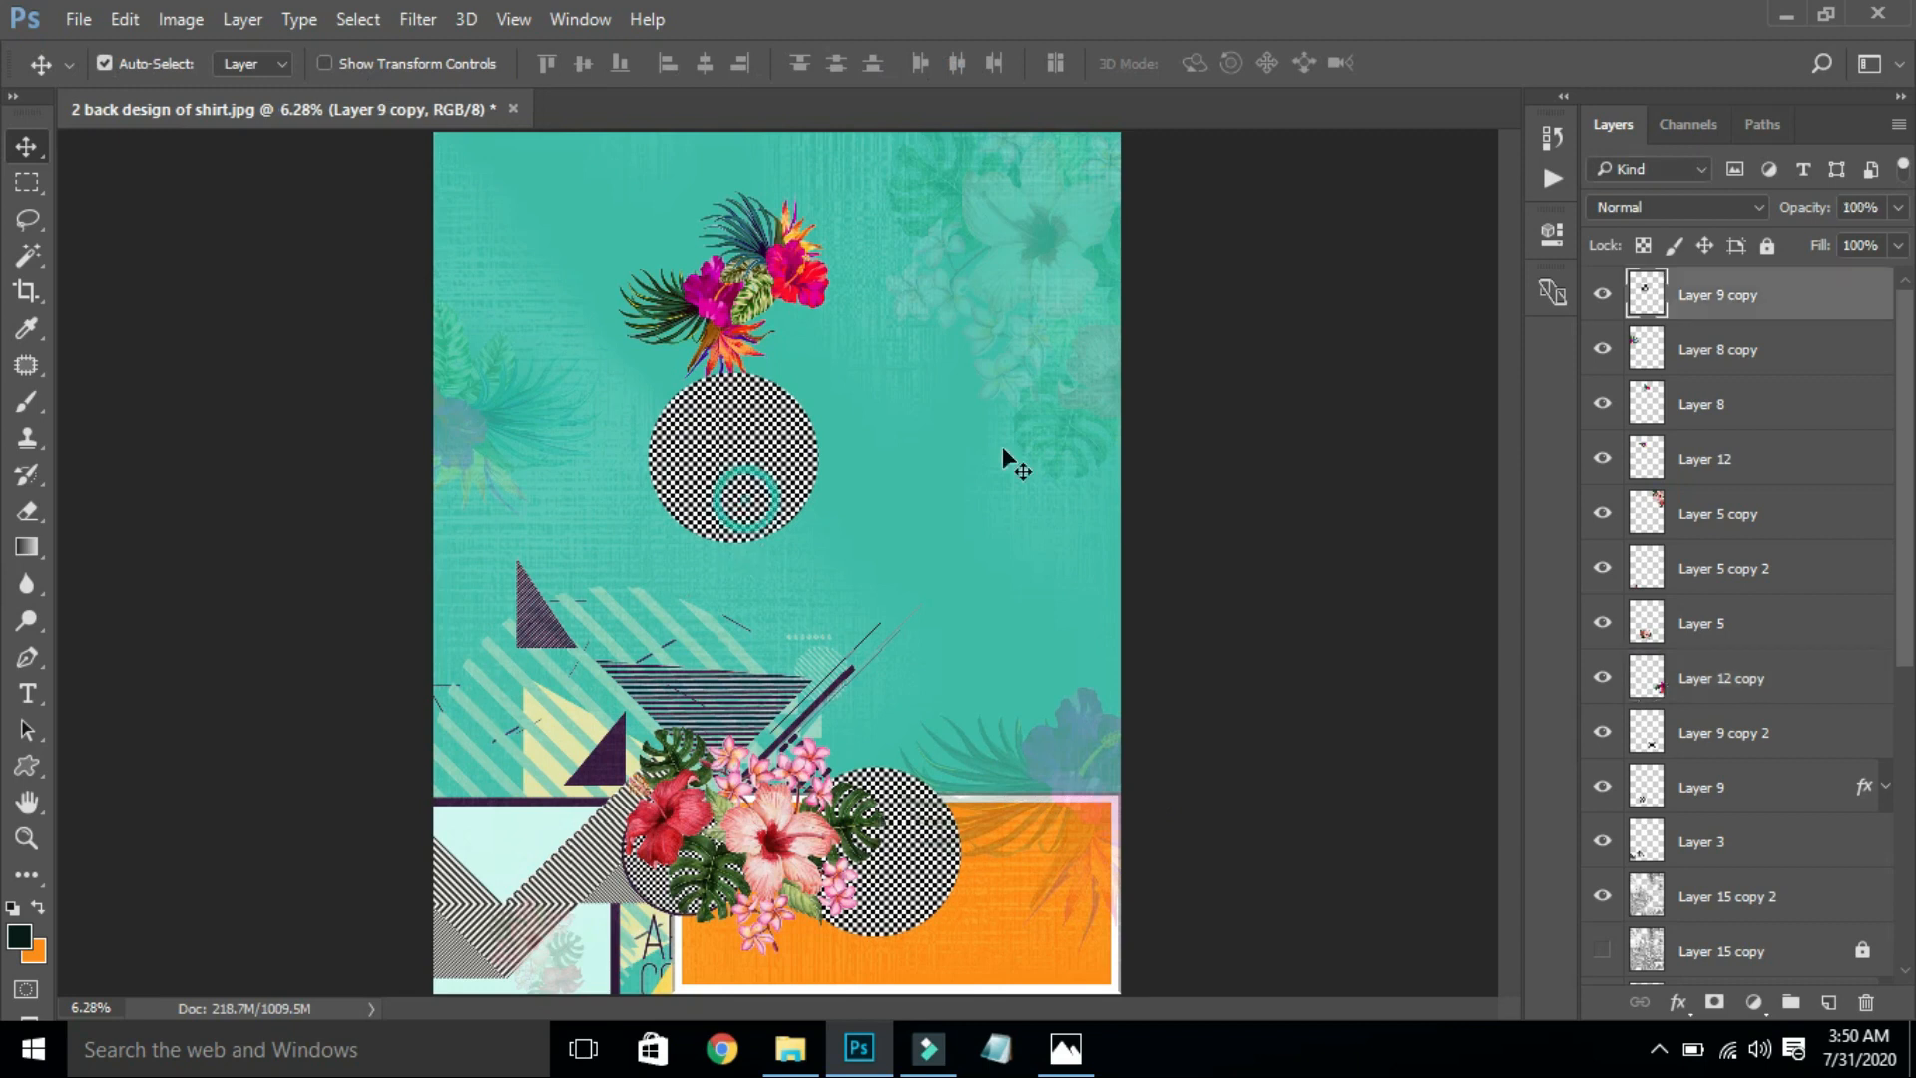
click(1600, 296)
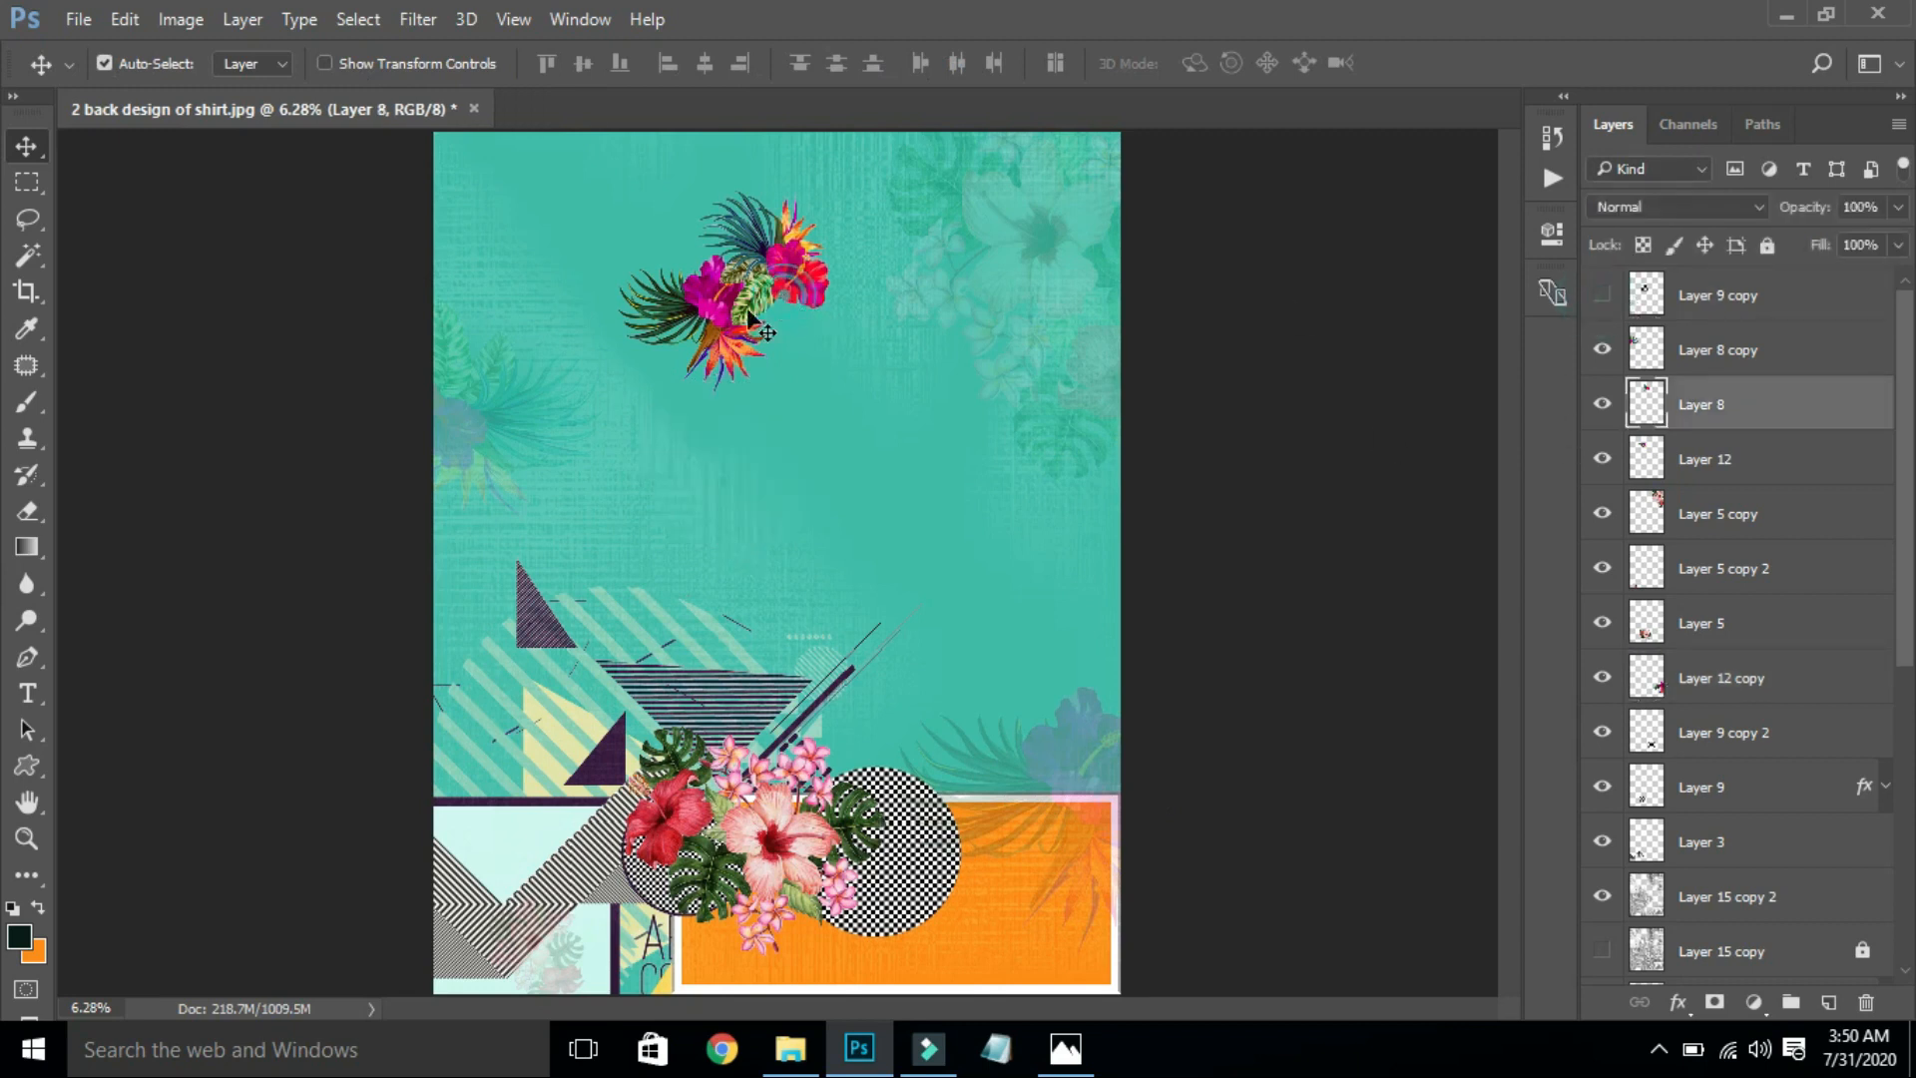
click(1702, 404)
shift+click(1704, 459)
drag(1602, 401, 1602, 458)
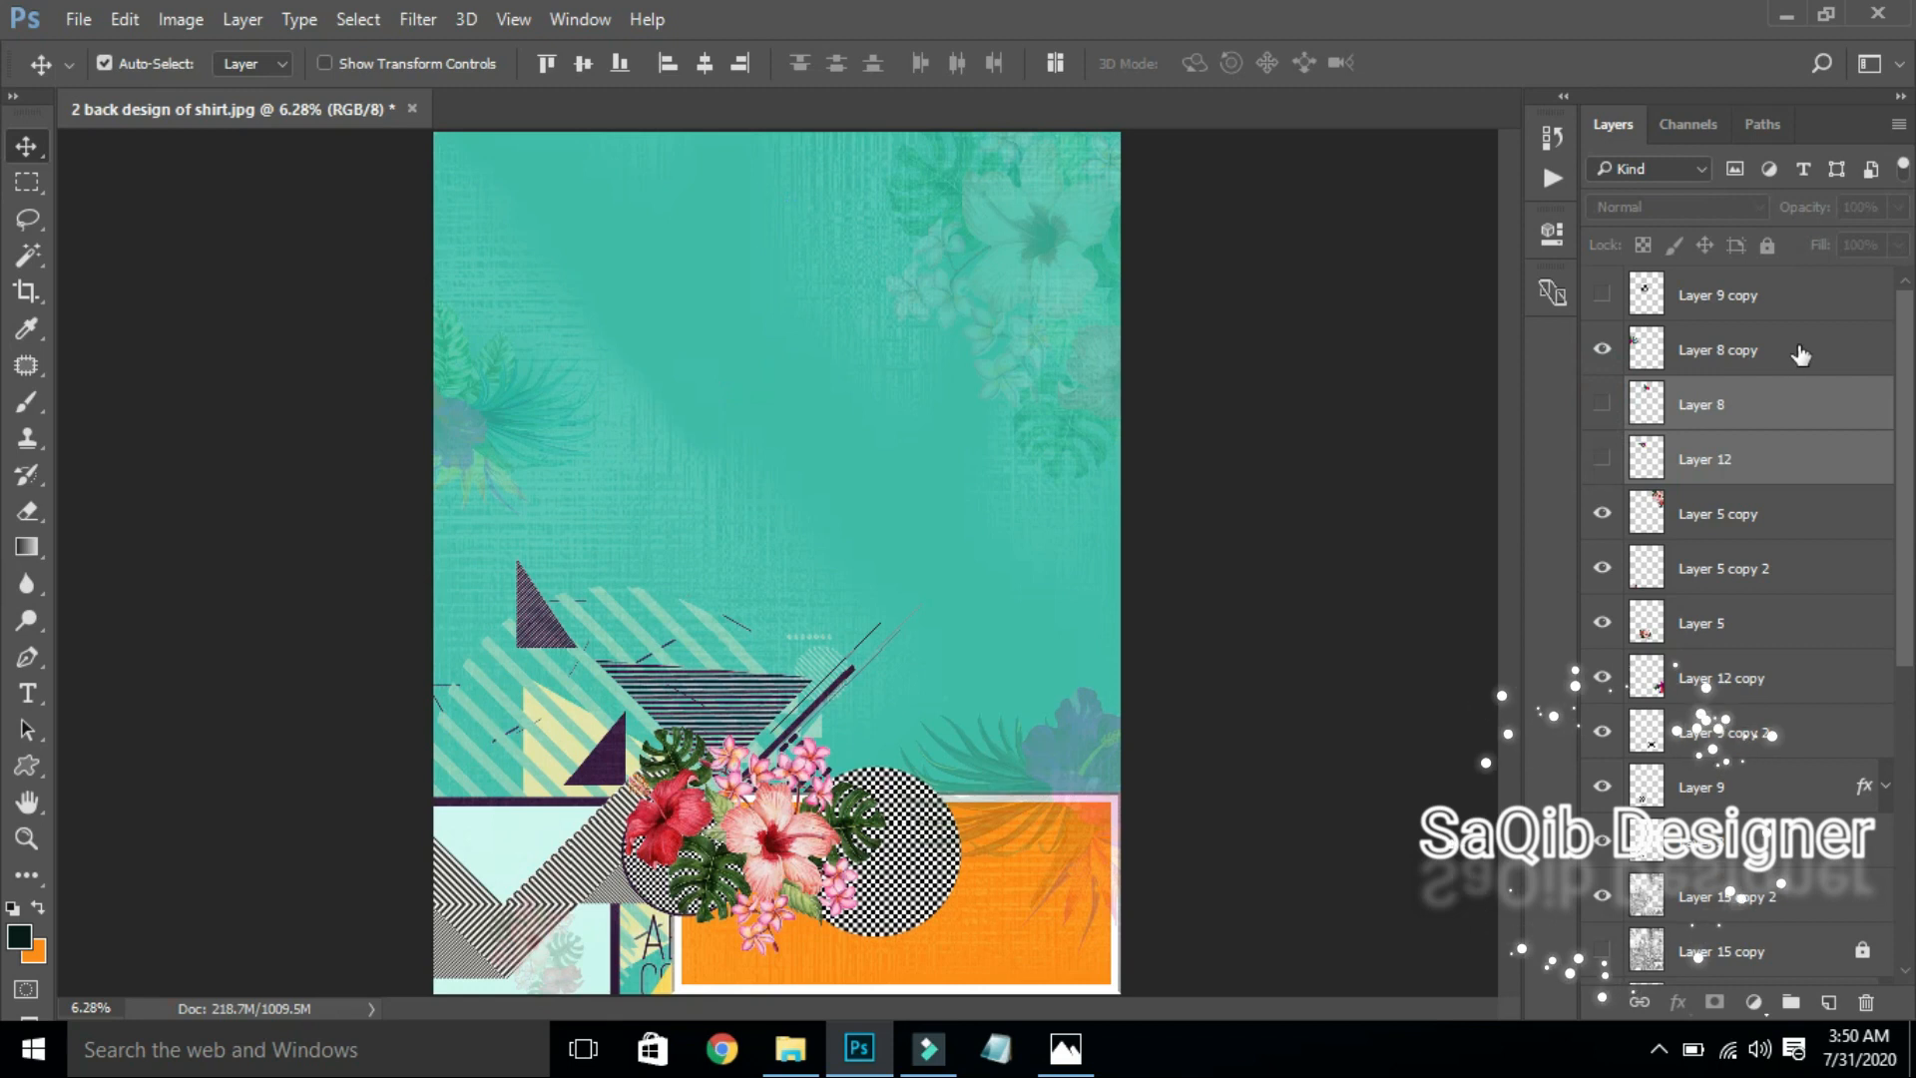
key(ctrl+])
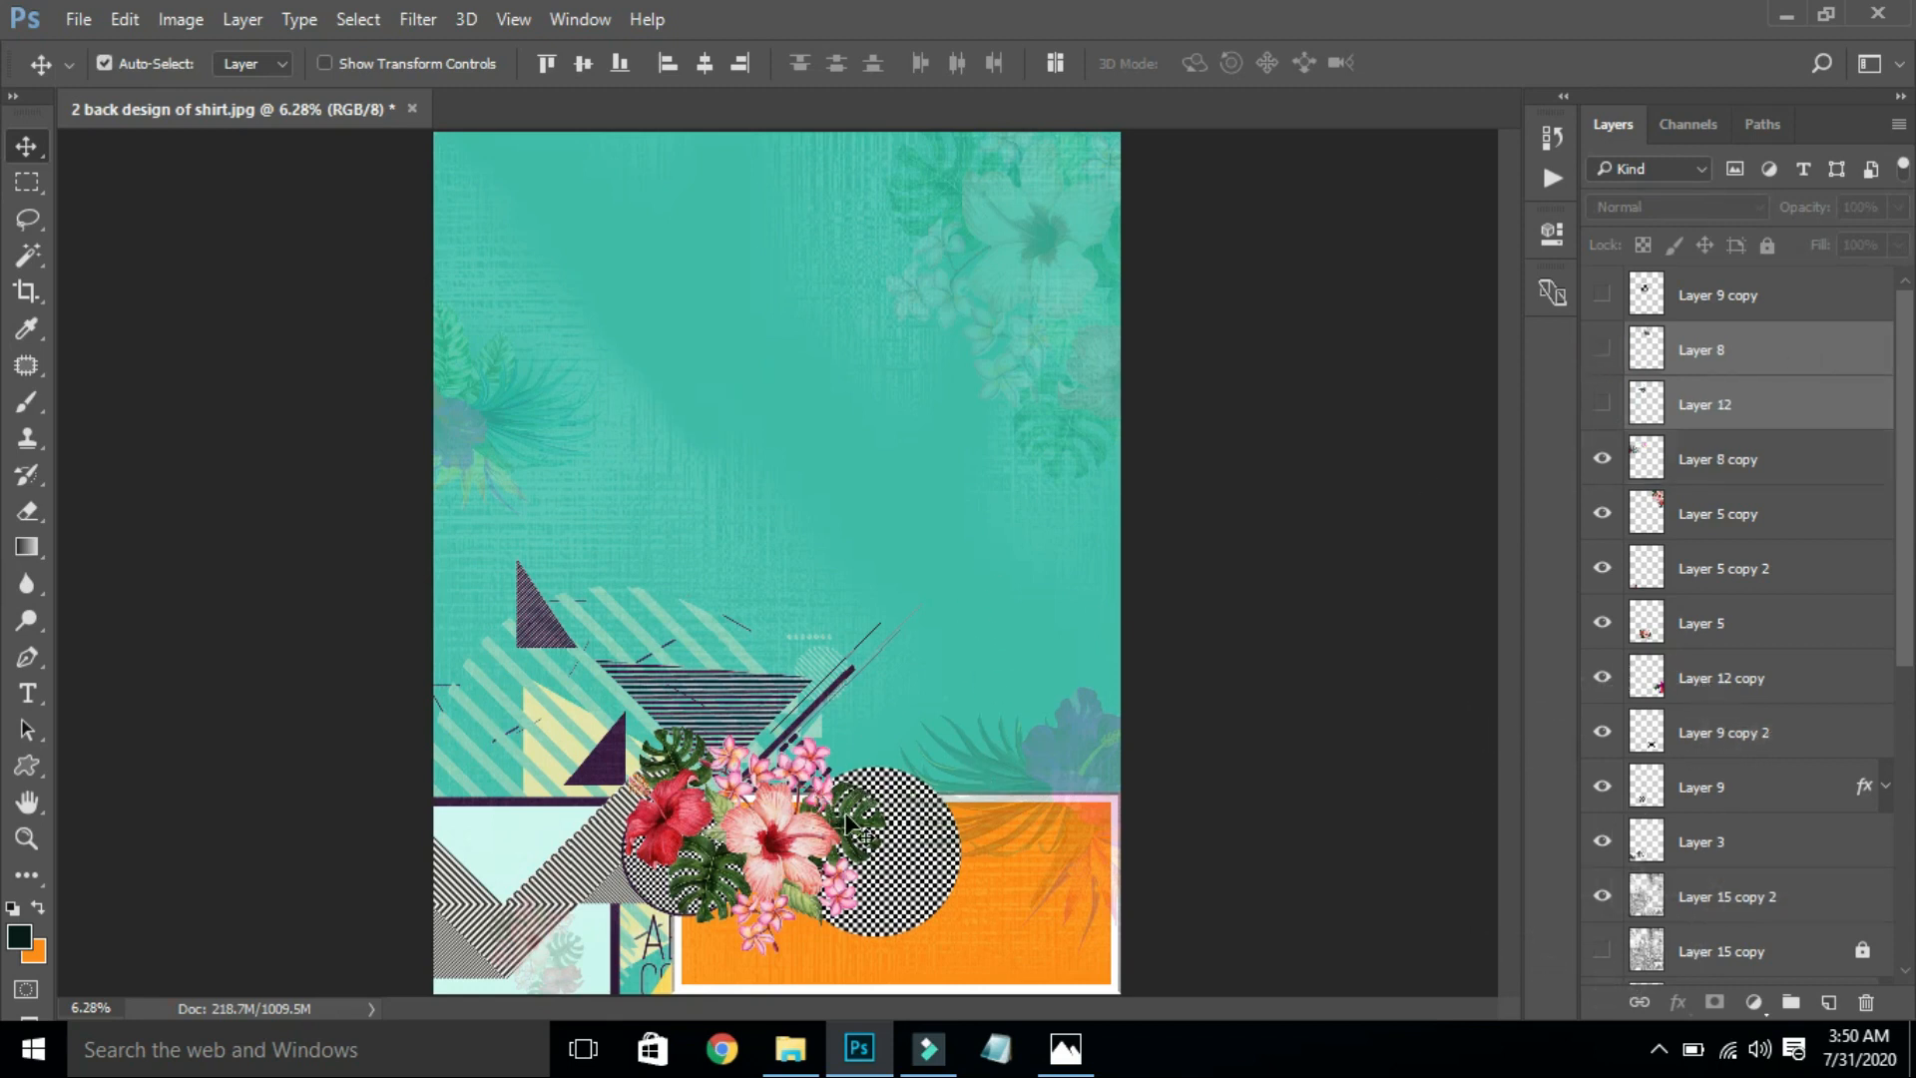
Step: Shift the Layer 9 copy 2 checkered circle slightly left and add a white 111 px inside stroke to it
mouse_move(945, 883)
mouse_down()
mouse_move(941, 817)
mouse_move(849, 844)
mouse_move(954, 891)
mouse_move(919, 877)
mouse_up()
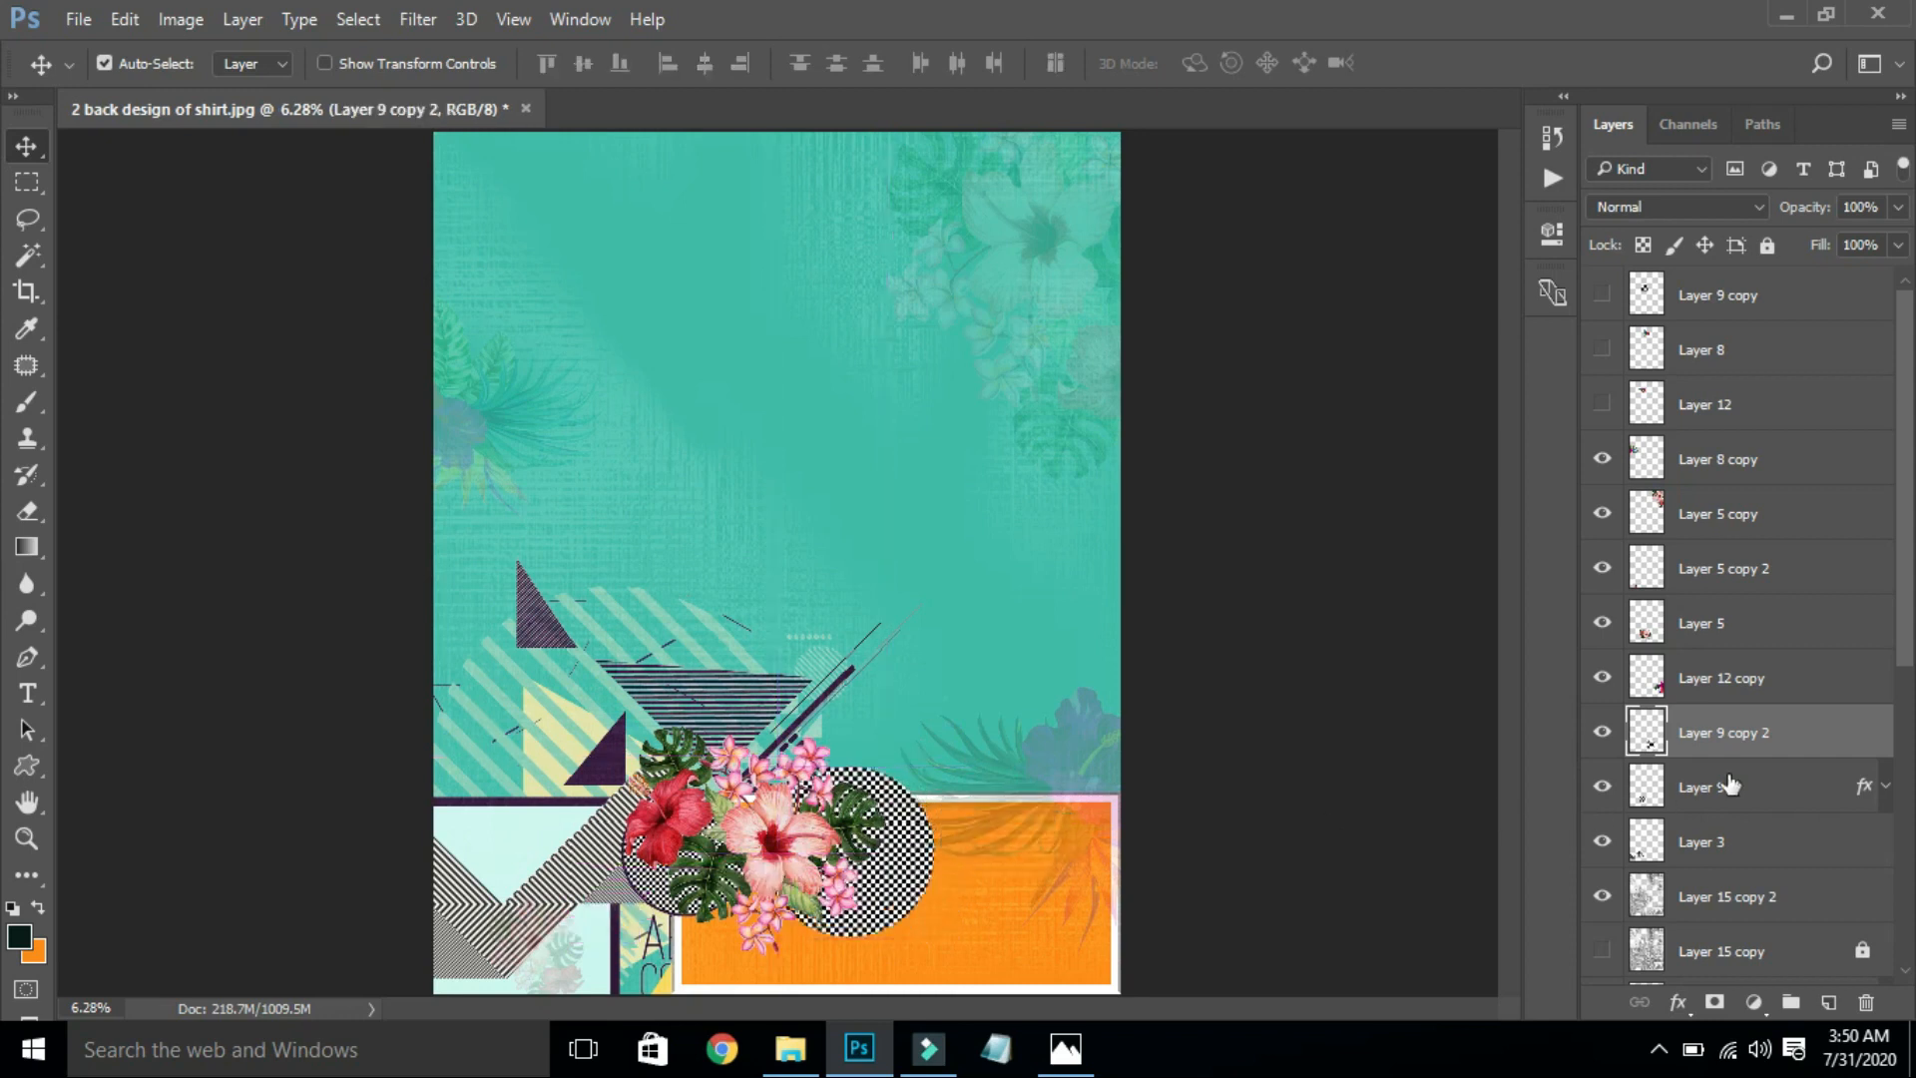
double_click(1800, 744)
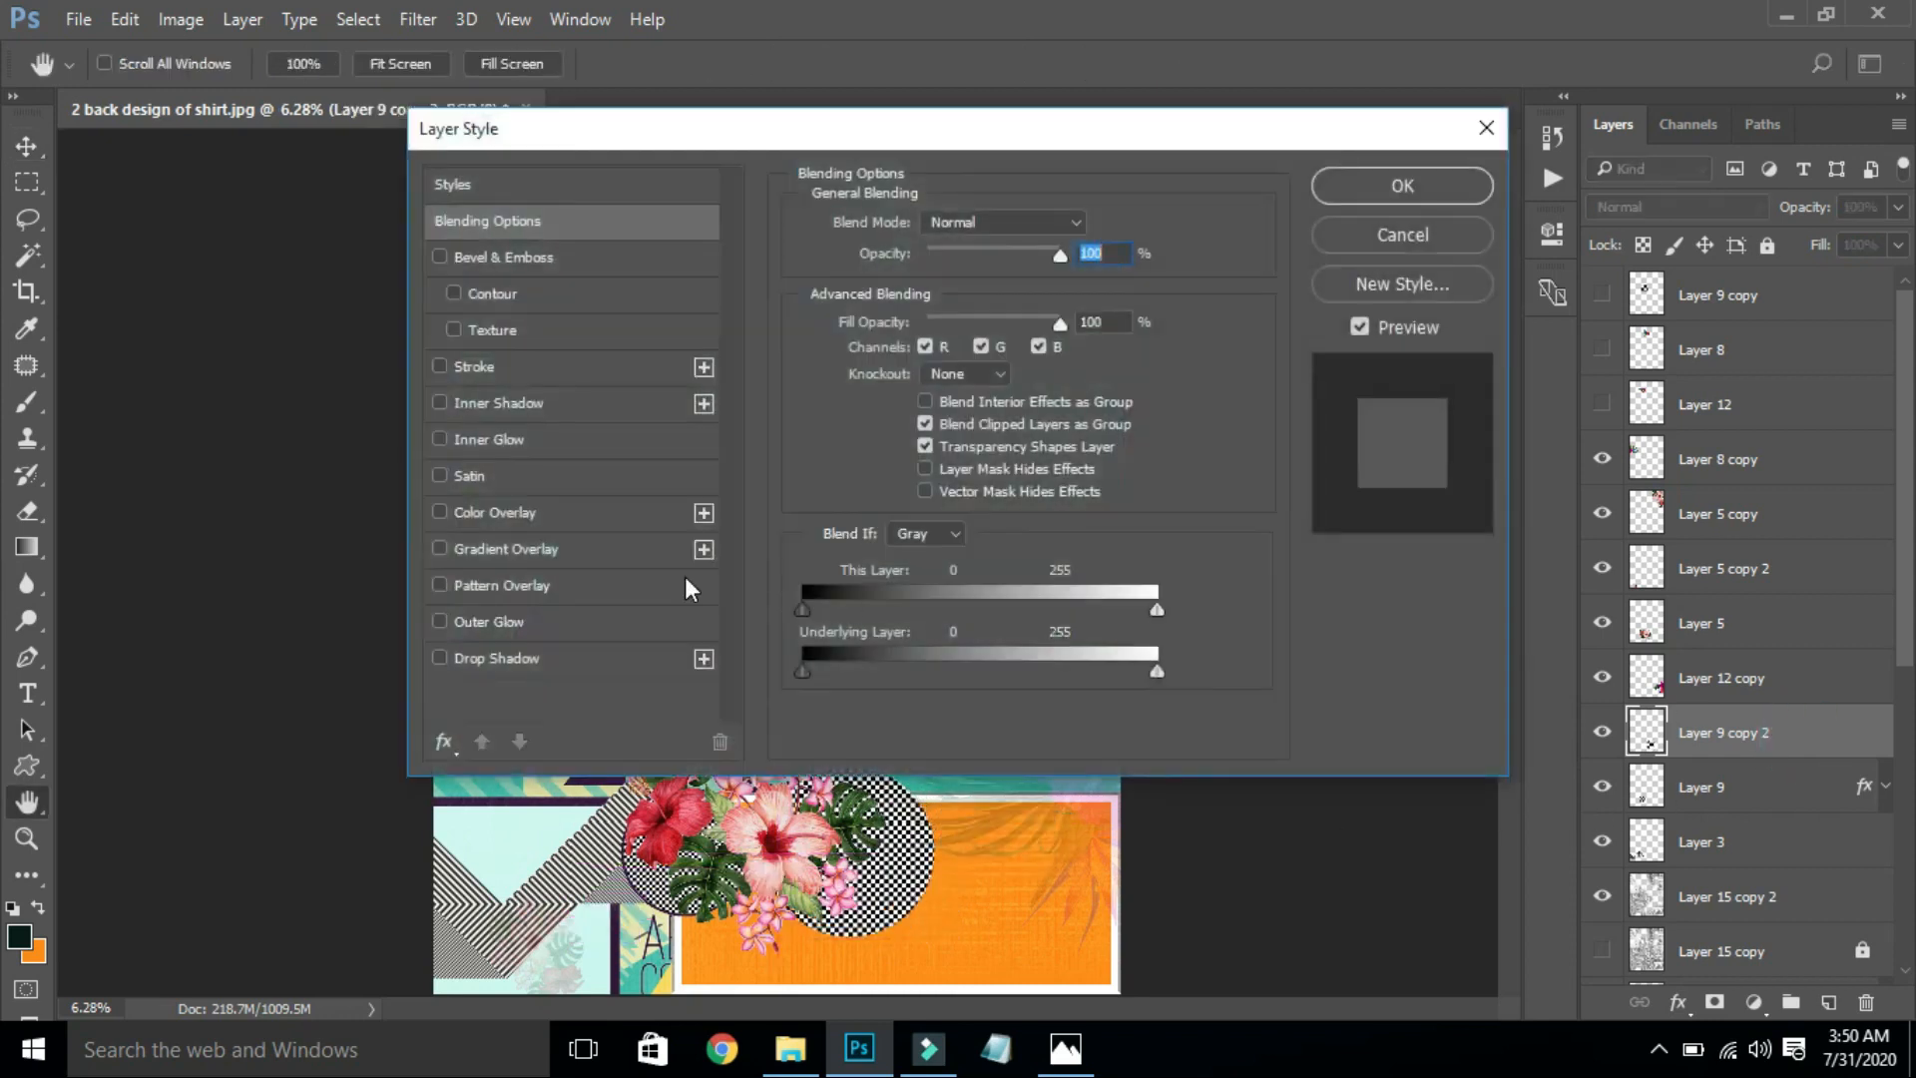
click(477, 367)
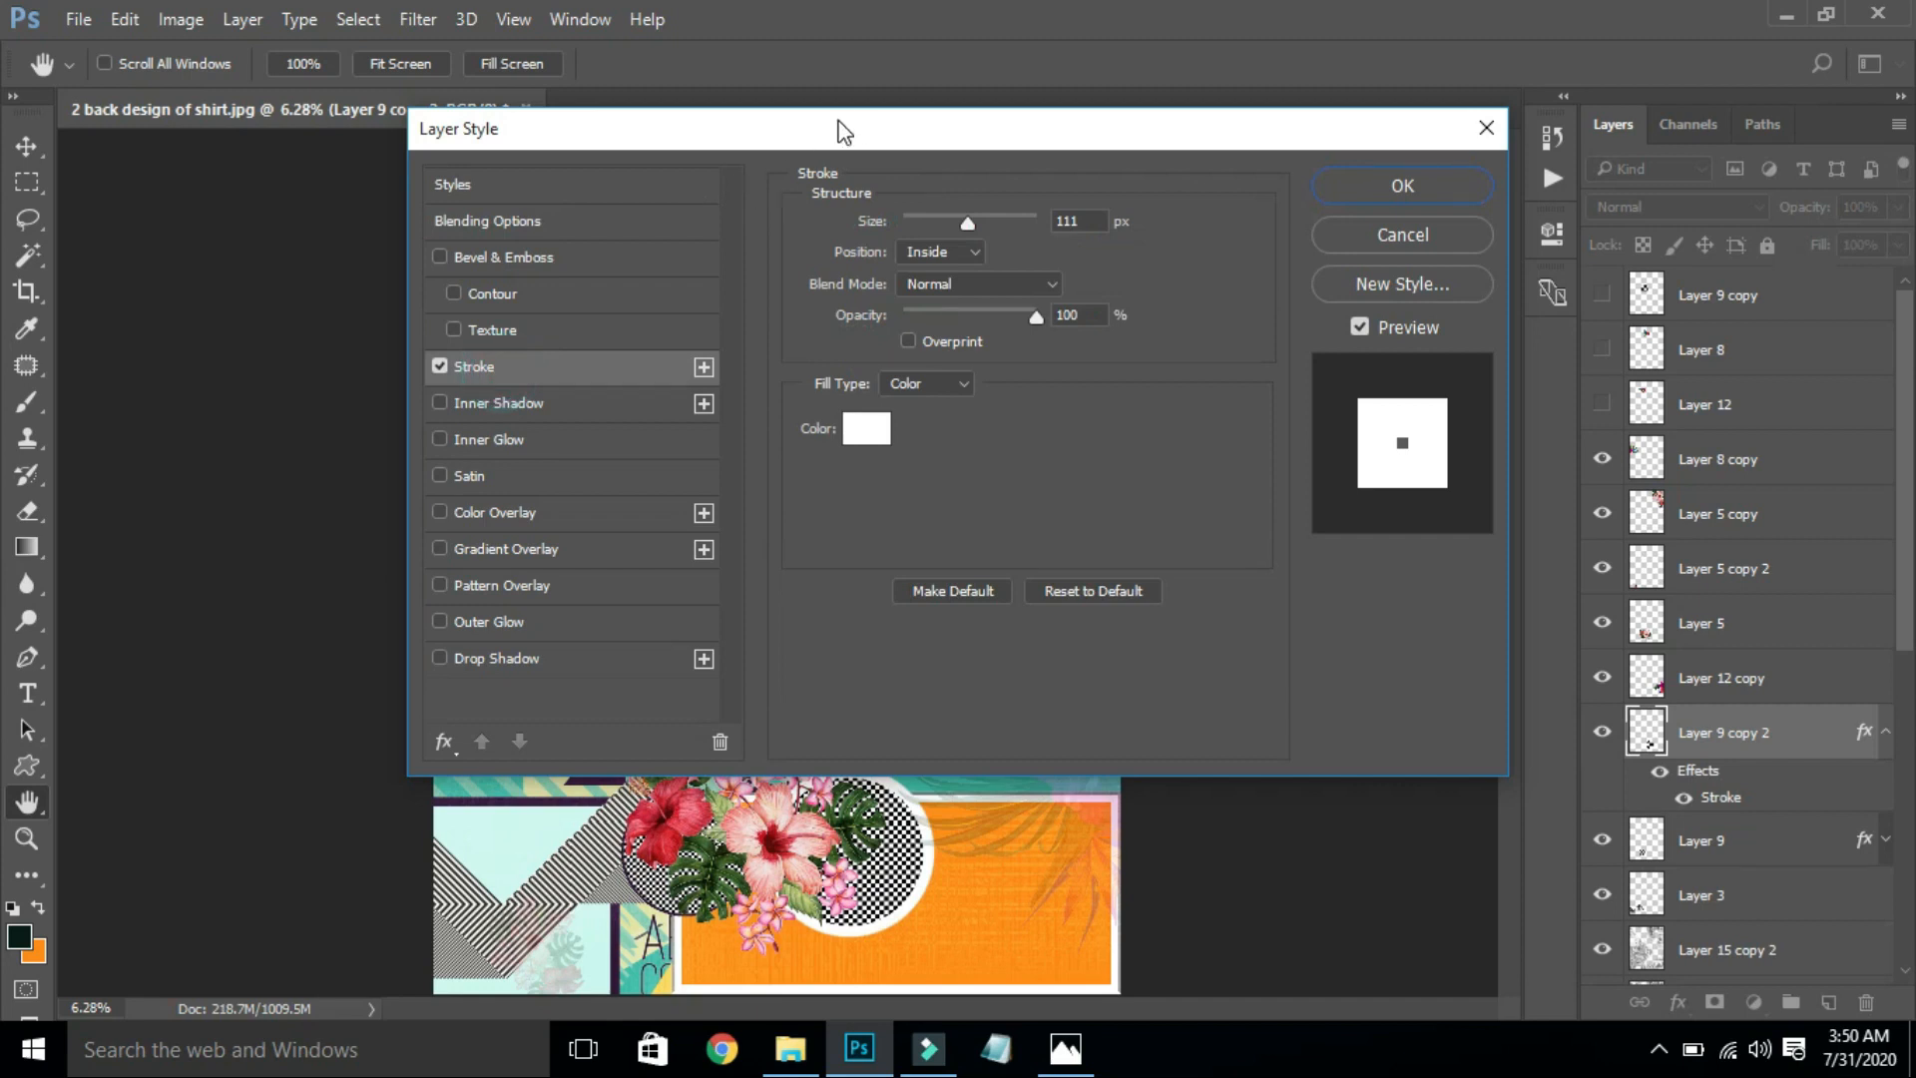
drag(867, 122, 1638, 70)
key(Return)
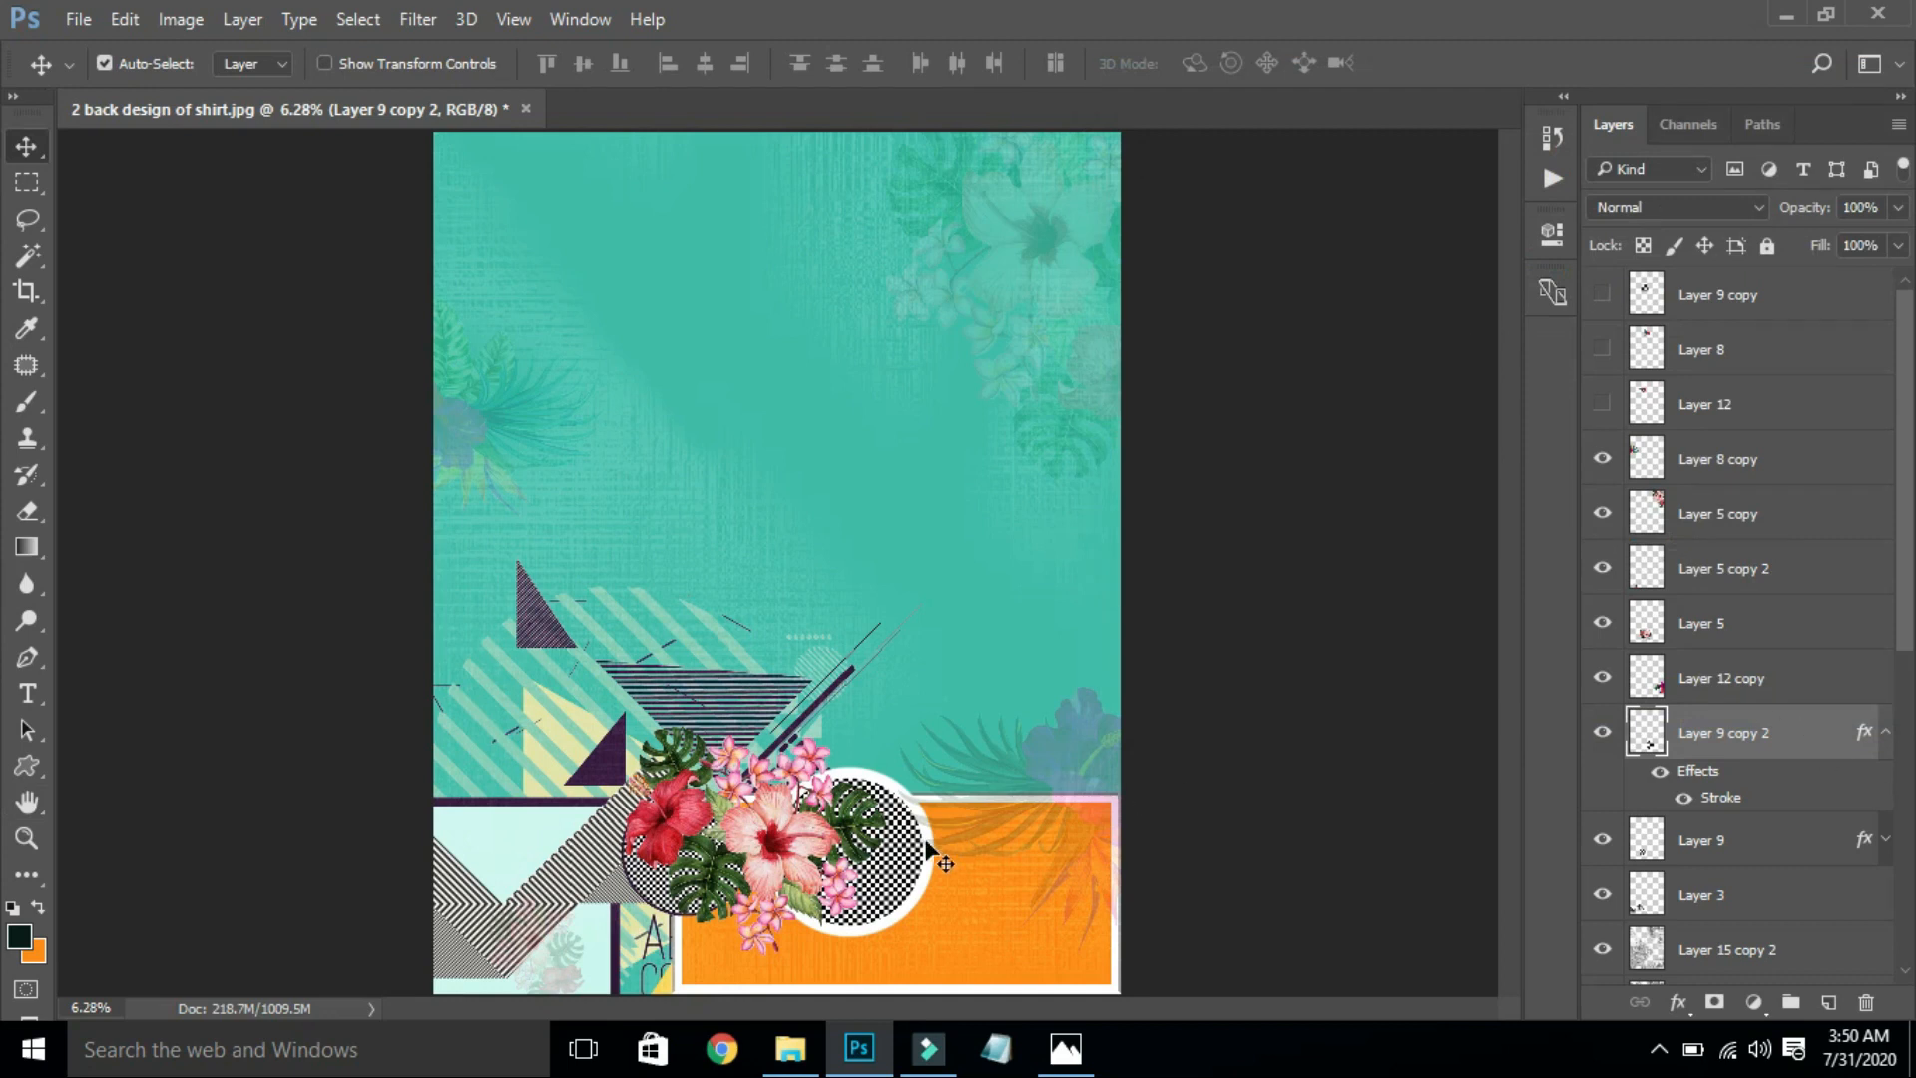
Step: Free-transform the large flower cluster on Layer 5, rotating it slightly clockwise over the two checkered circles
click(798, 853)
key(ctrl+t)
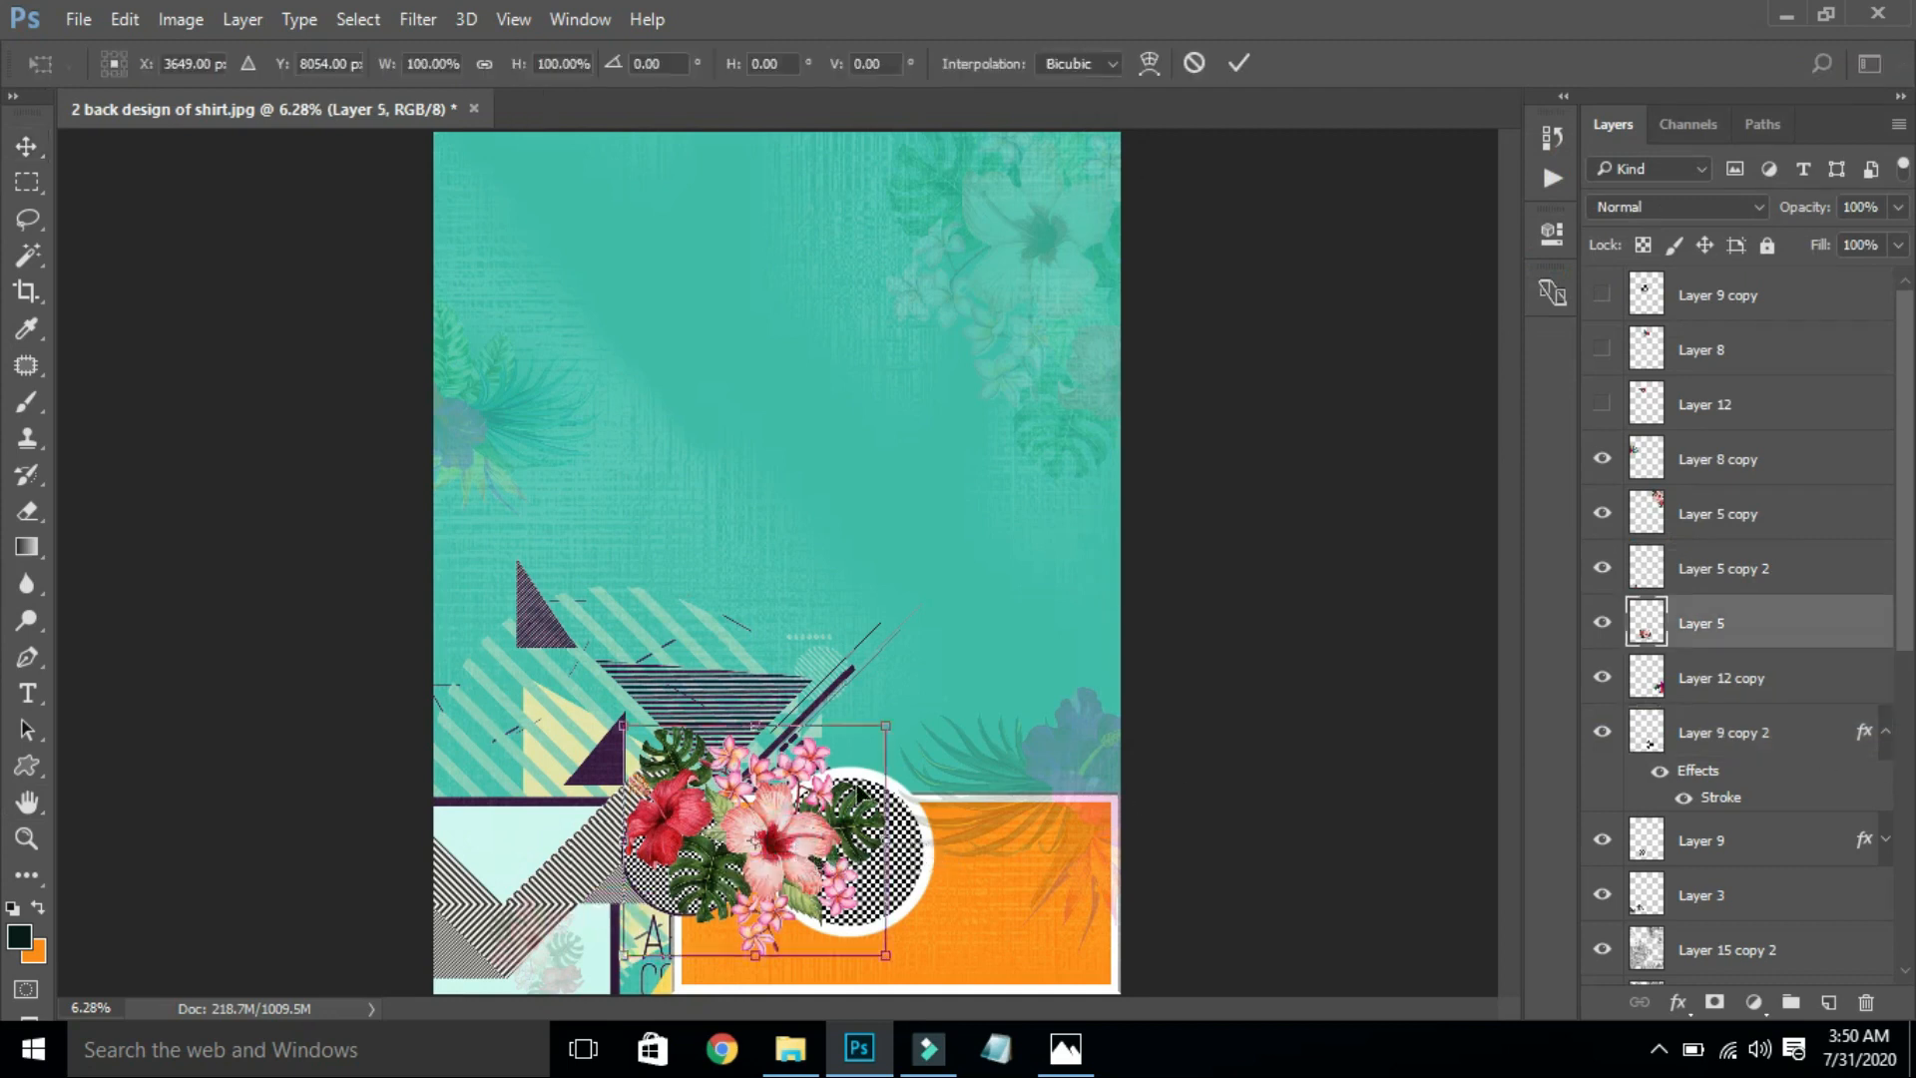
drag(884, 722, 820, 804)
key(Return)
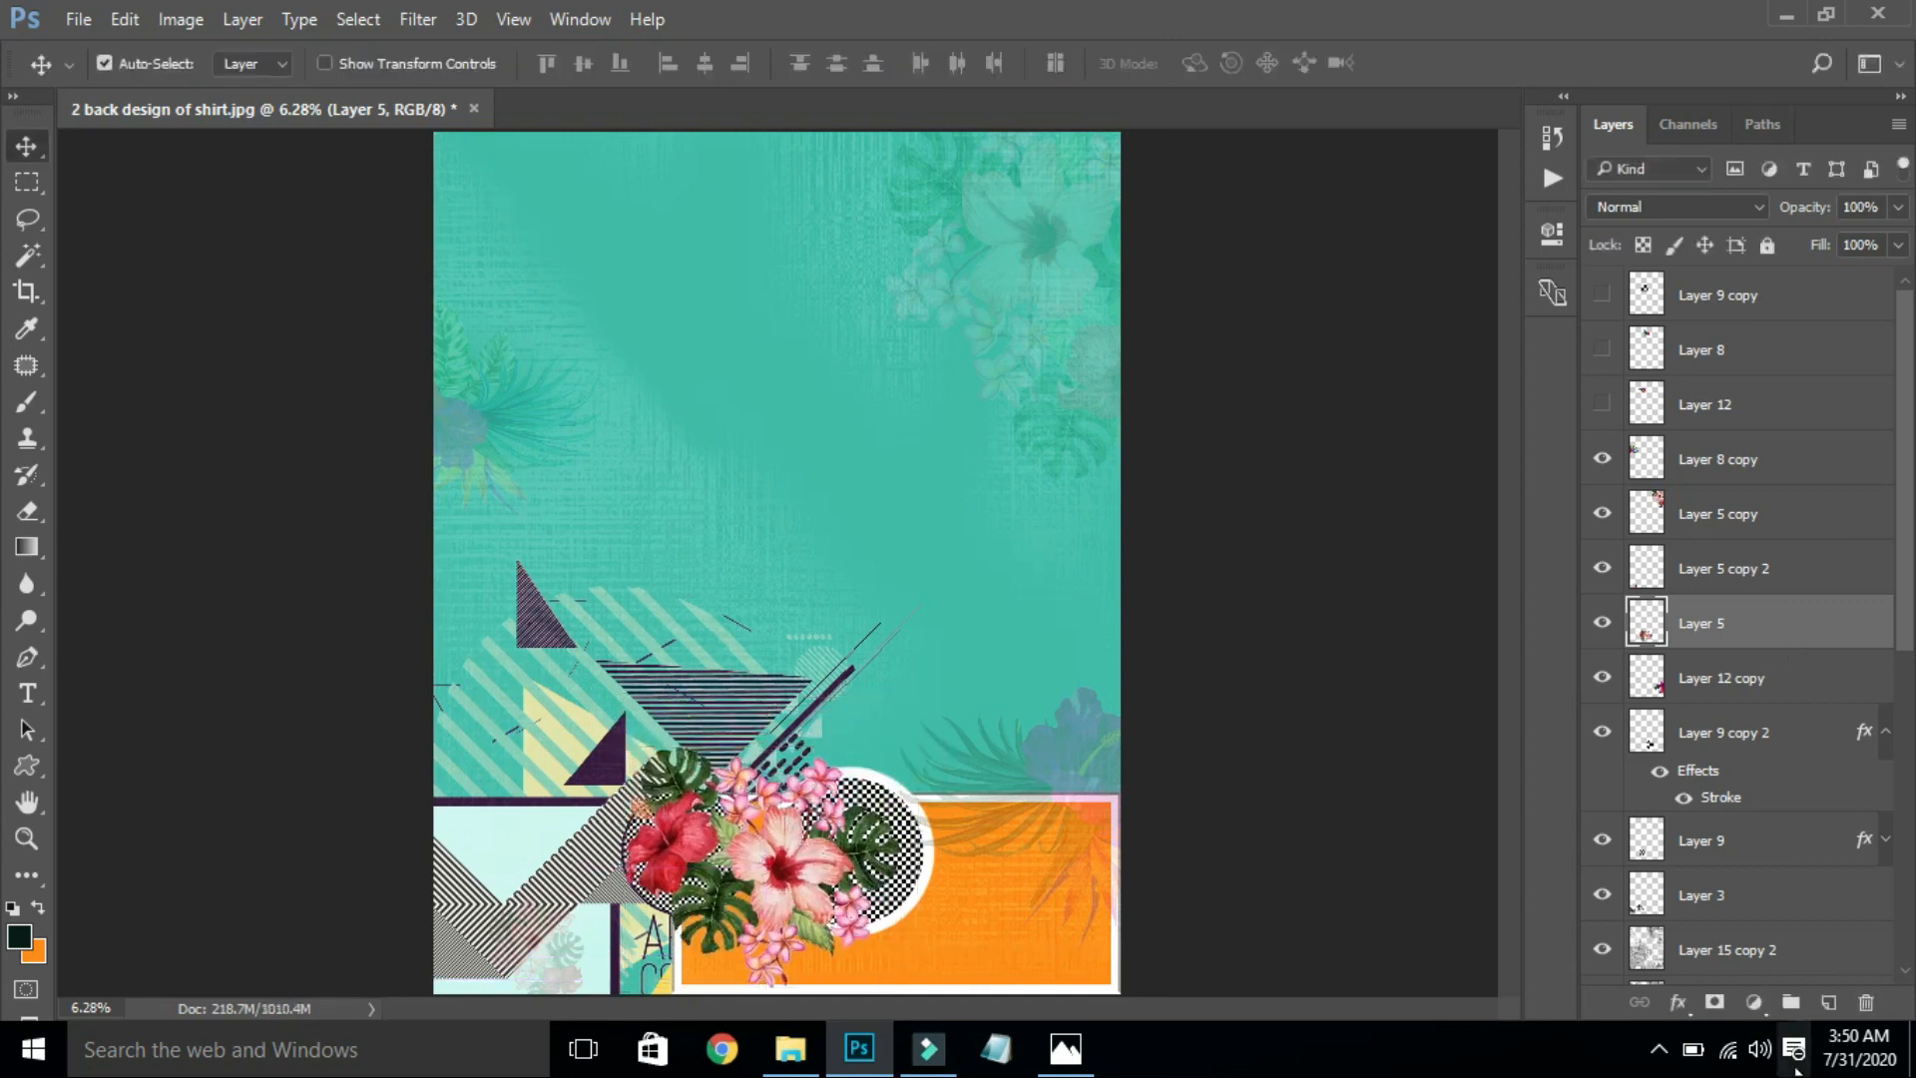
Step: Add a new empty layer directly above Layer 5
click(1830, 1003)
key(p)
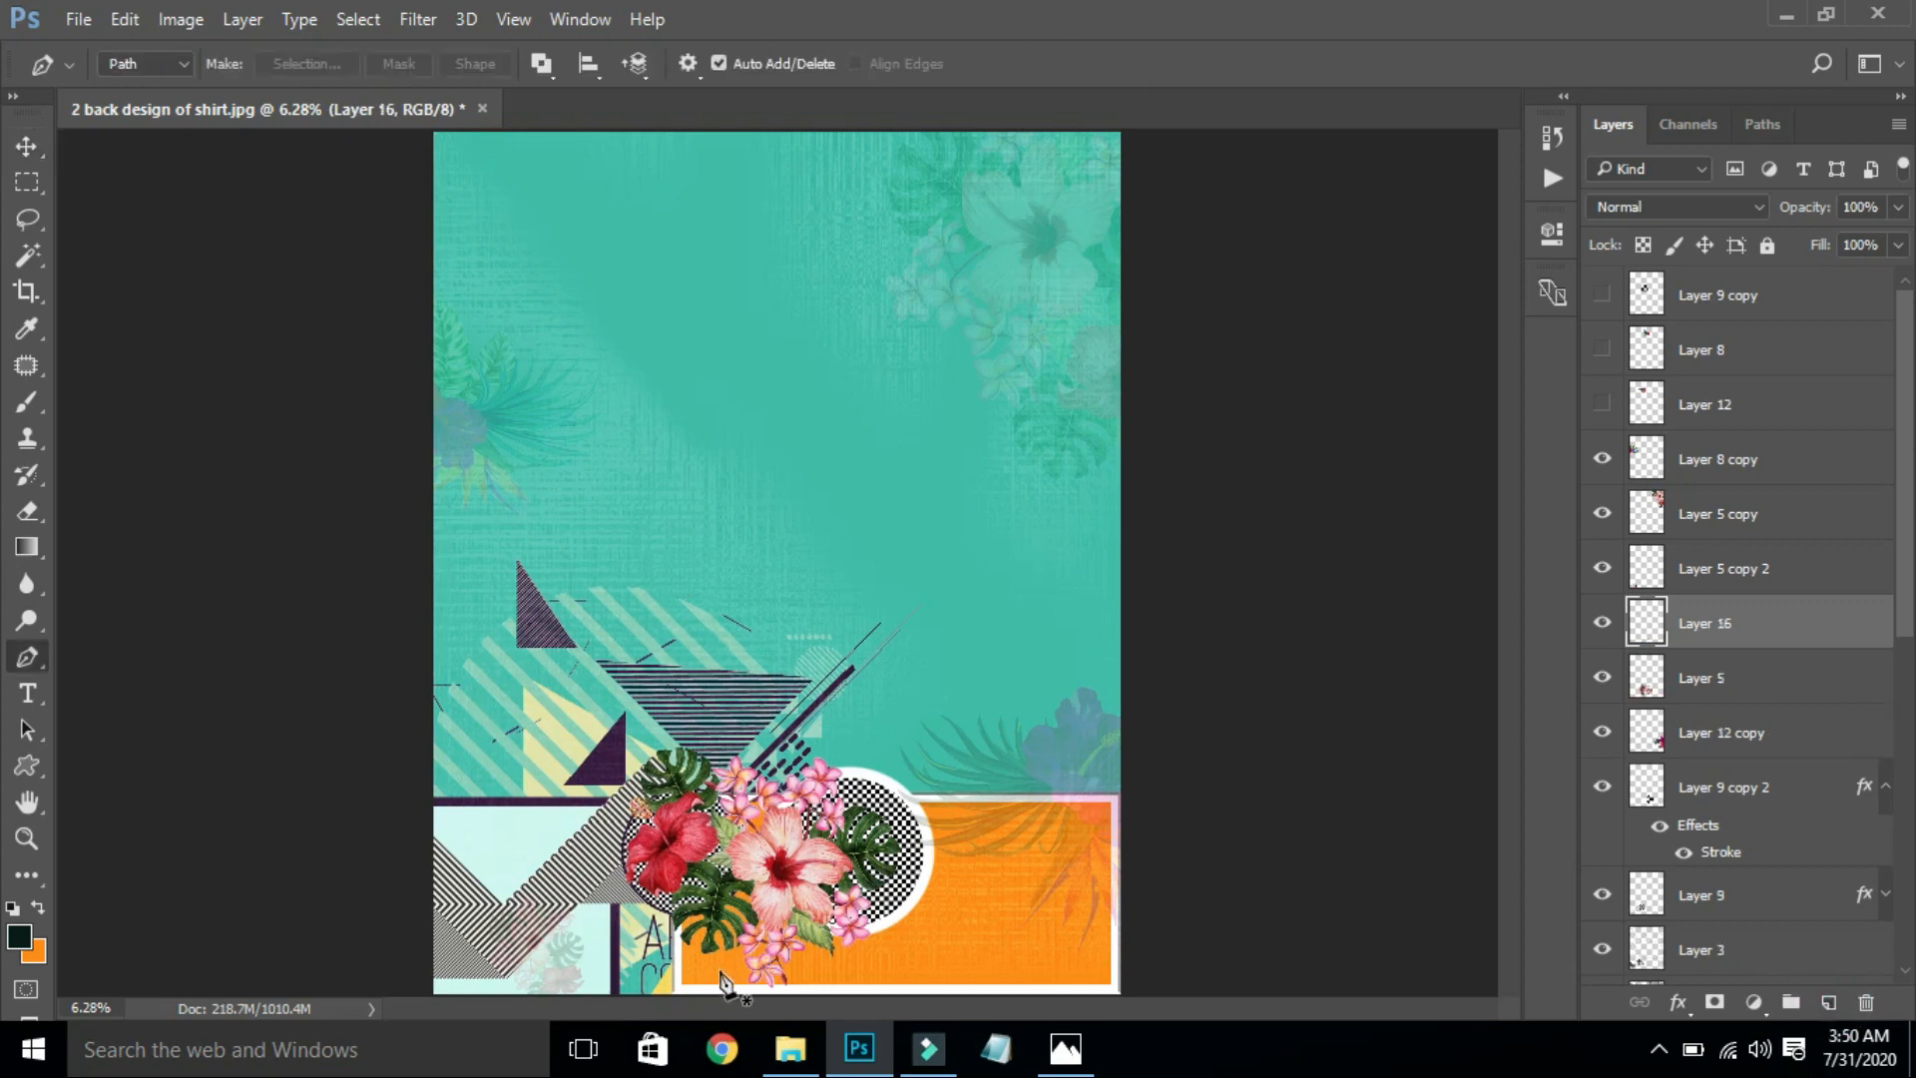
drag(538, 802, 764, 1022)
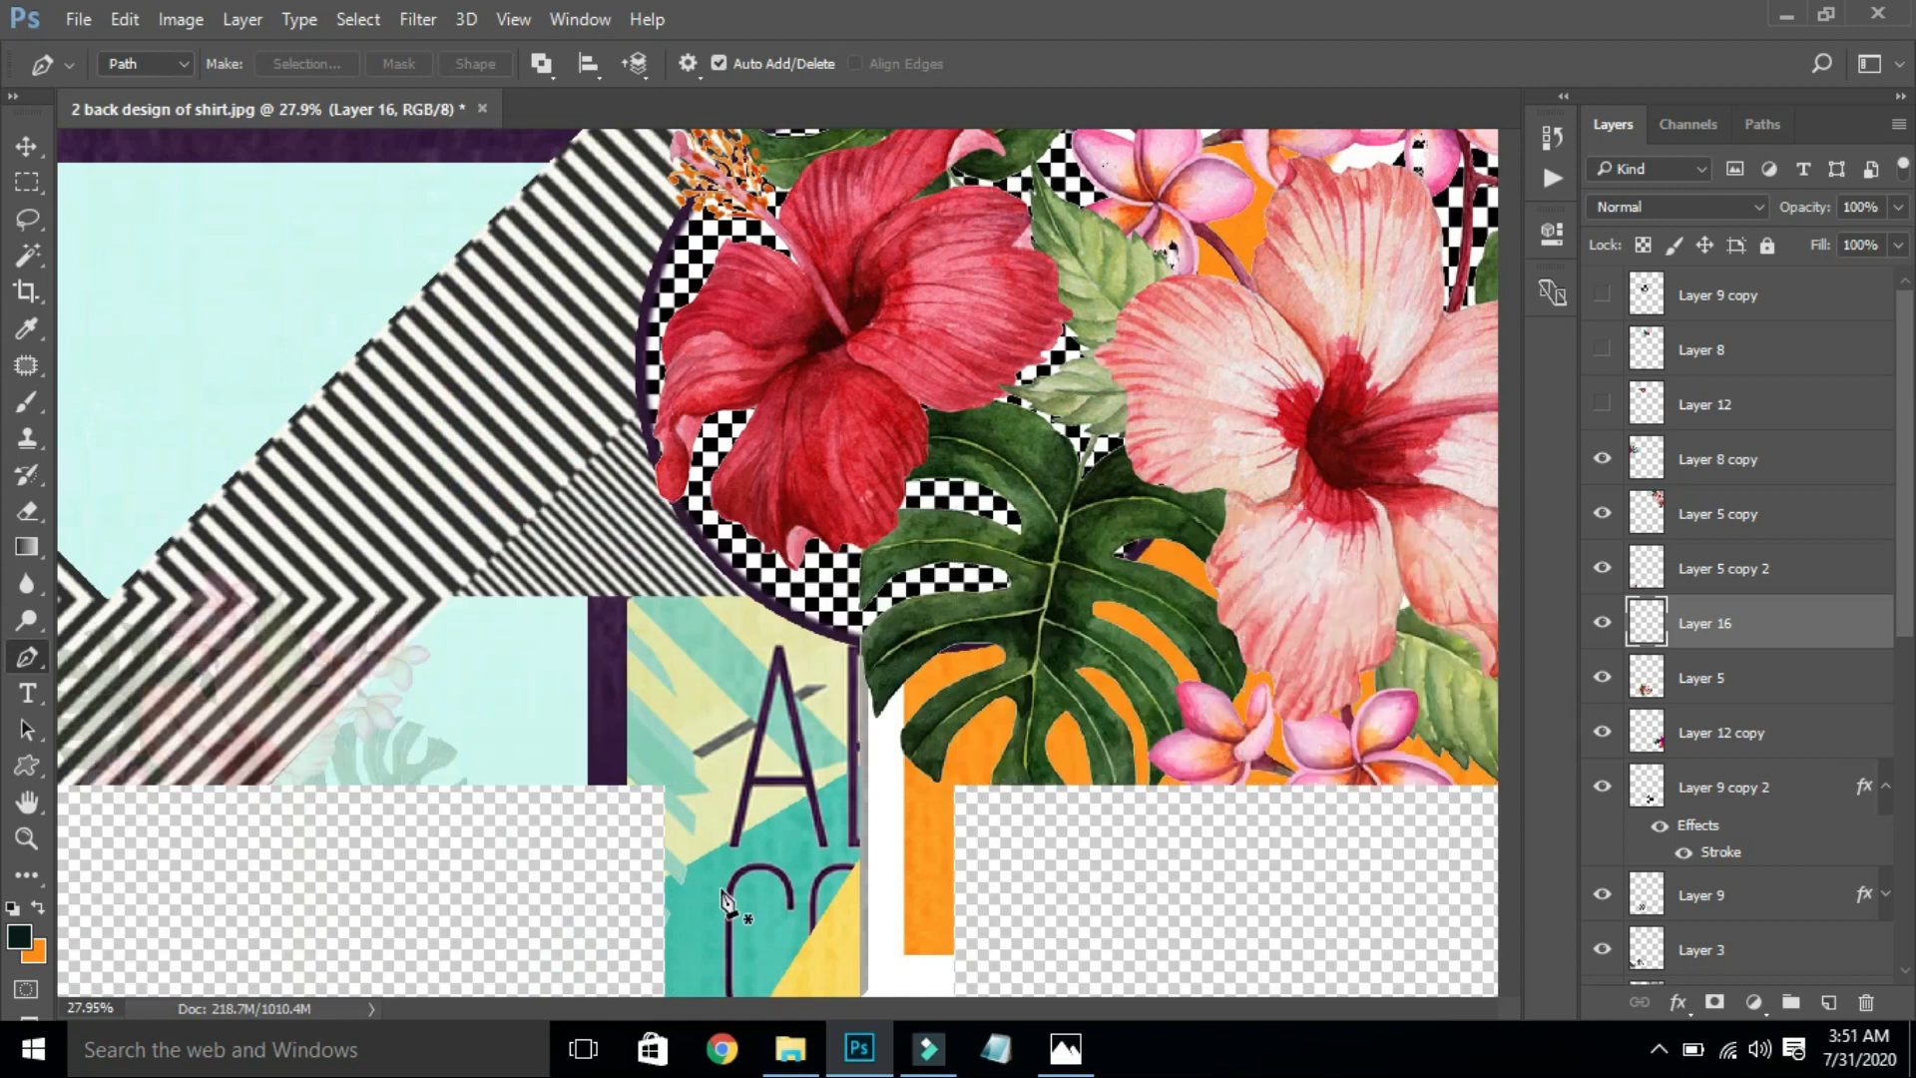
key(v)
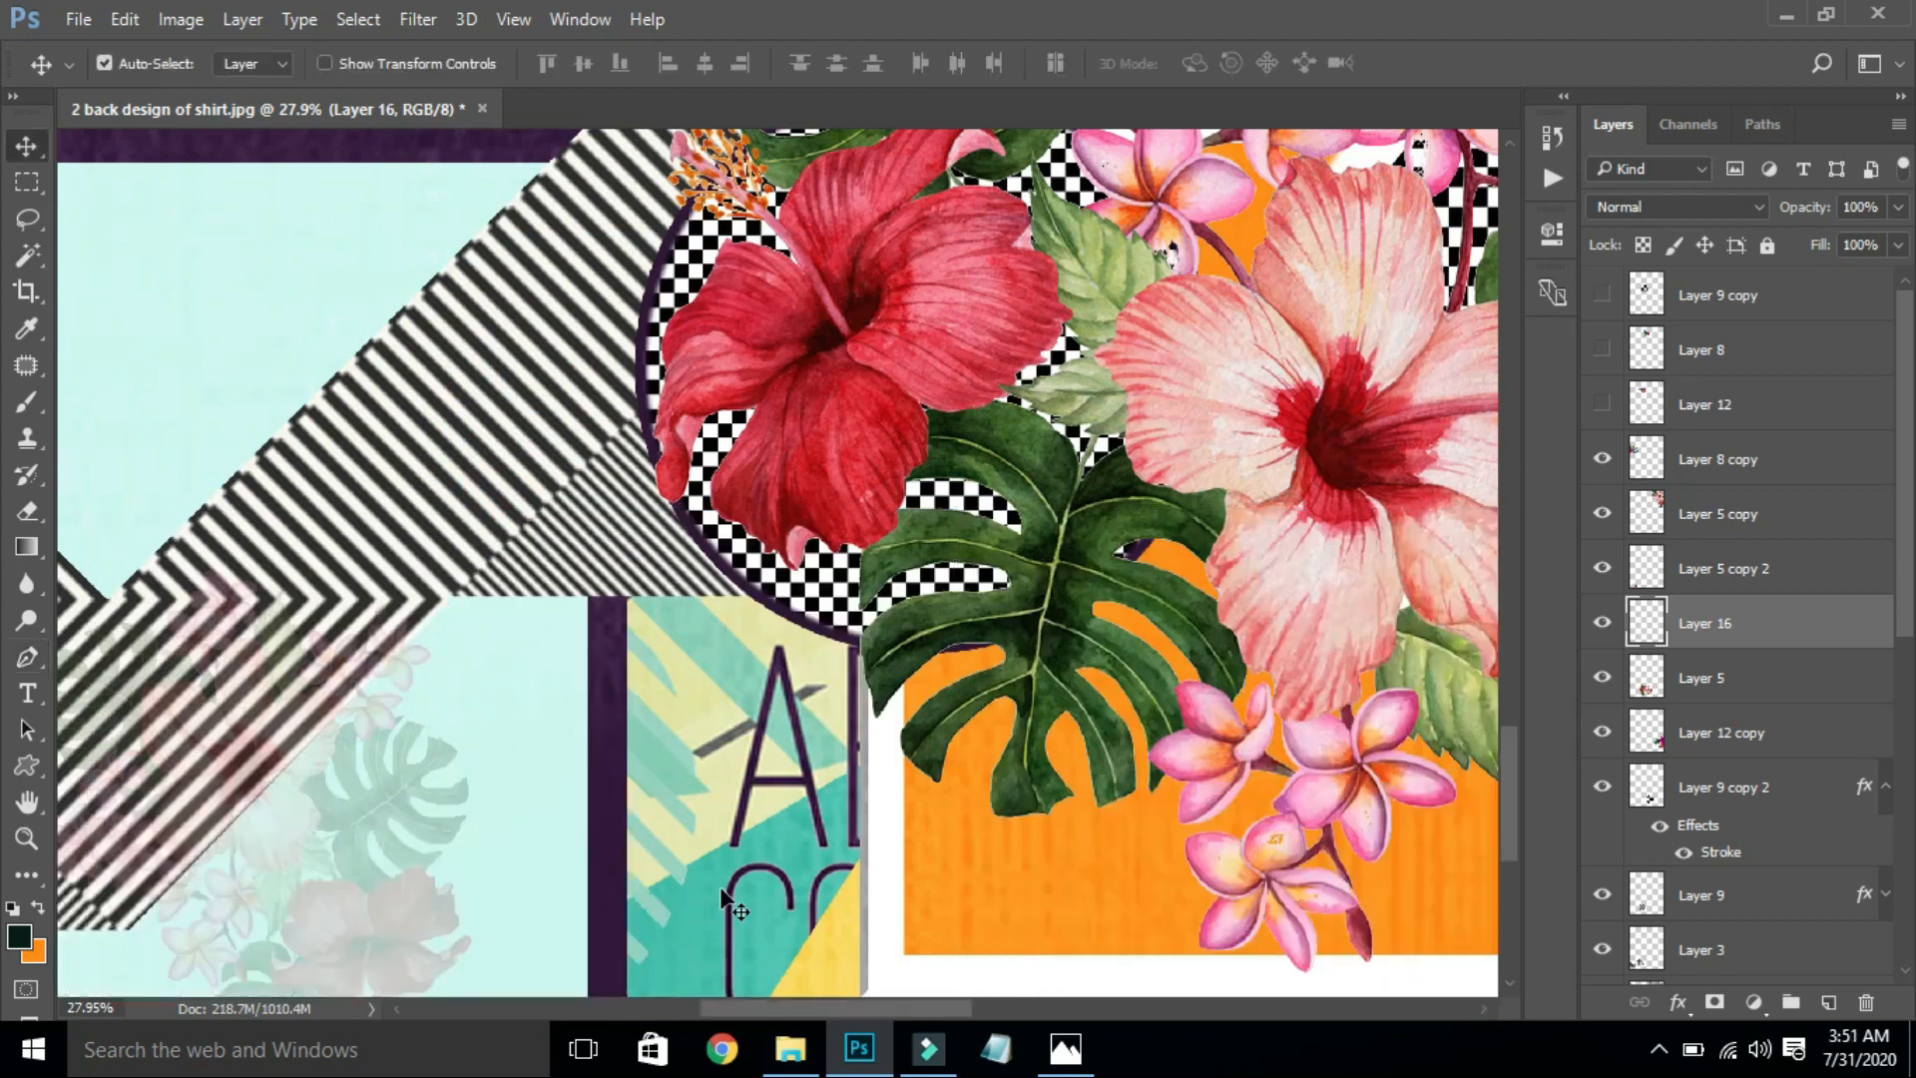
Step: Lasso the leftover lettering beside the orange rectangle, delete it from Layer 4 and clear the selection
click(807, 782)
key(e)
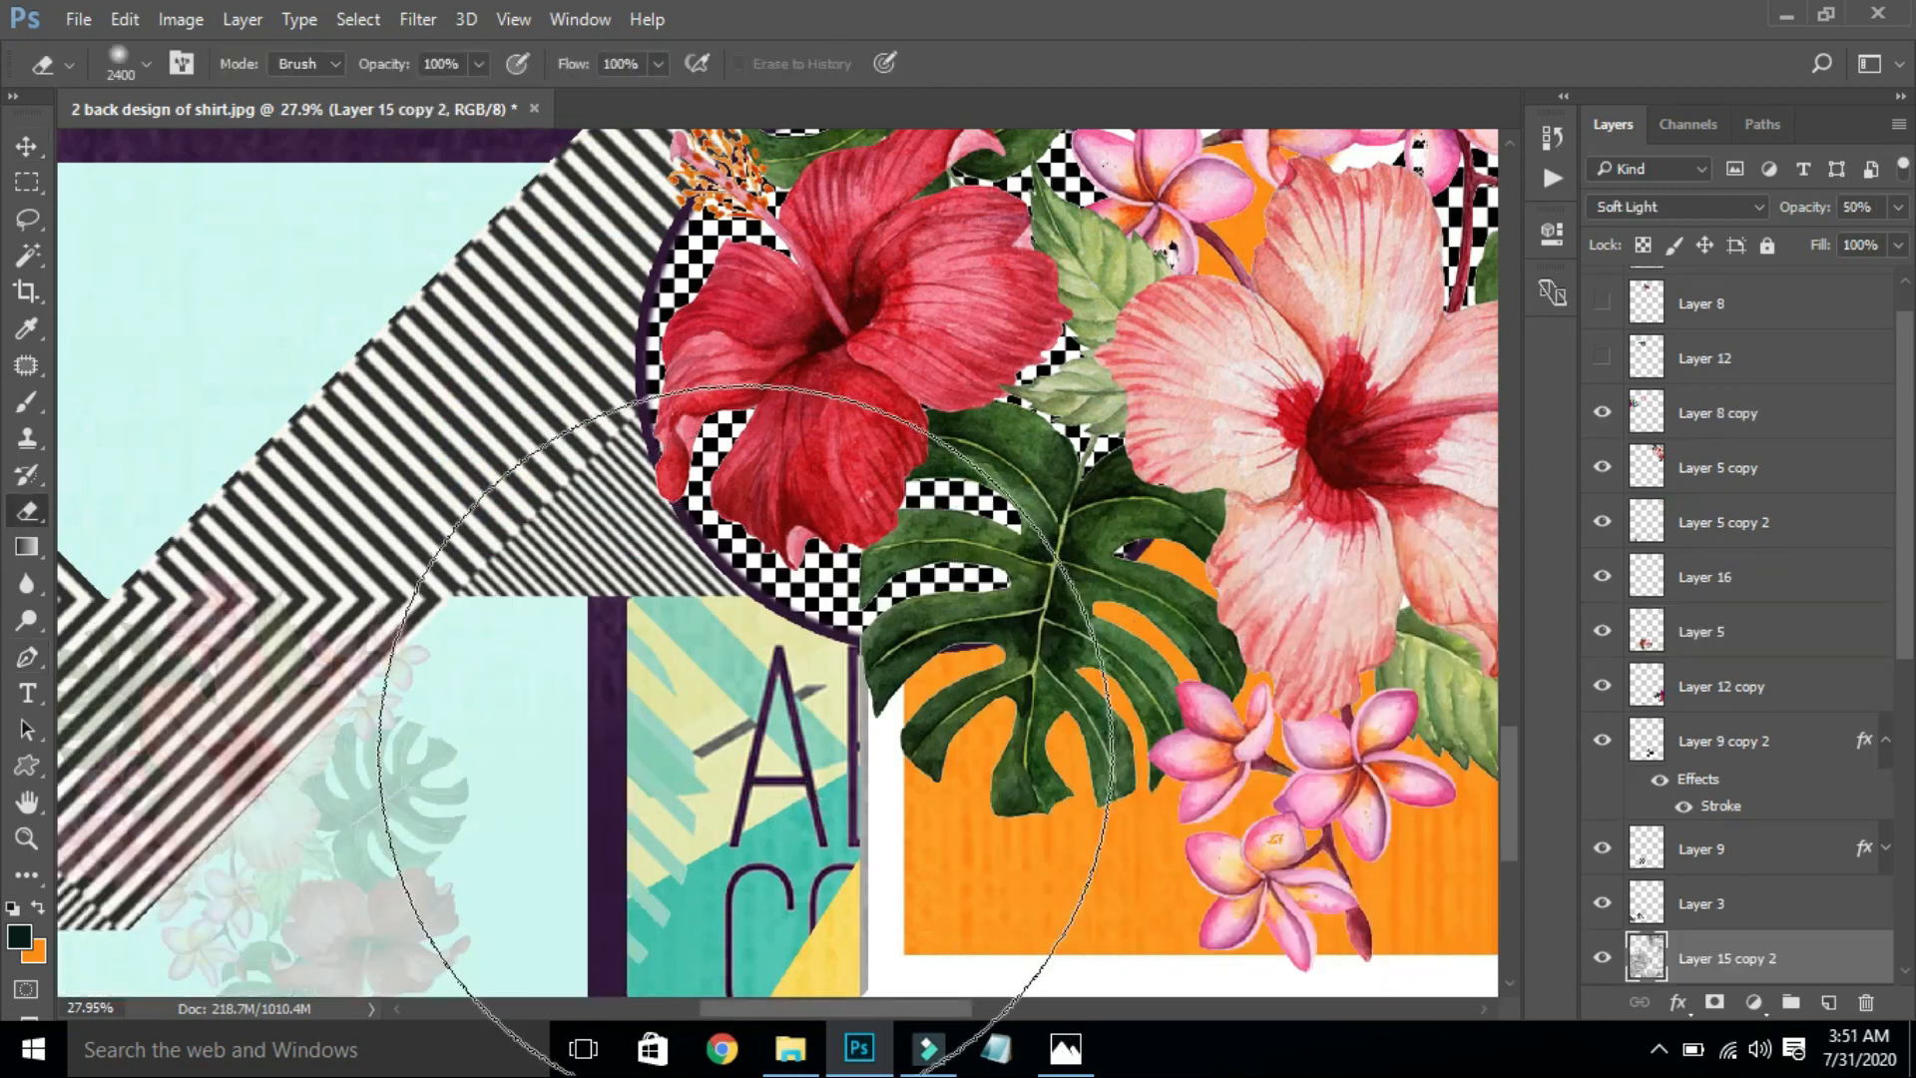
key(l)
mouse_move(676, 828)
mouse_down()
mouse_move(735, 639)
mouse_move(808, 618)
mouse_move(870, 642)
mouse_move(910, 748)
mouse_move(887, 912)
mouse_move(748, 1004)
mouse_move(710, 1006)
mouse_move(664, 940)
mouse_up()
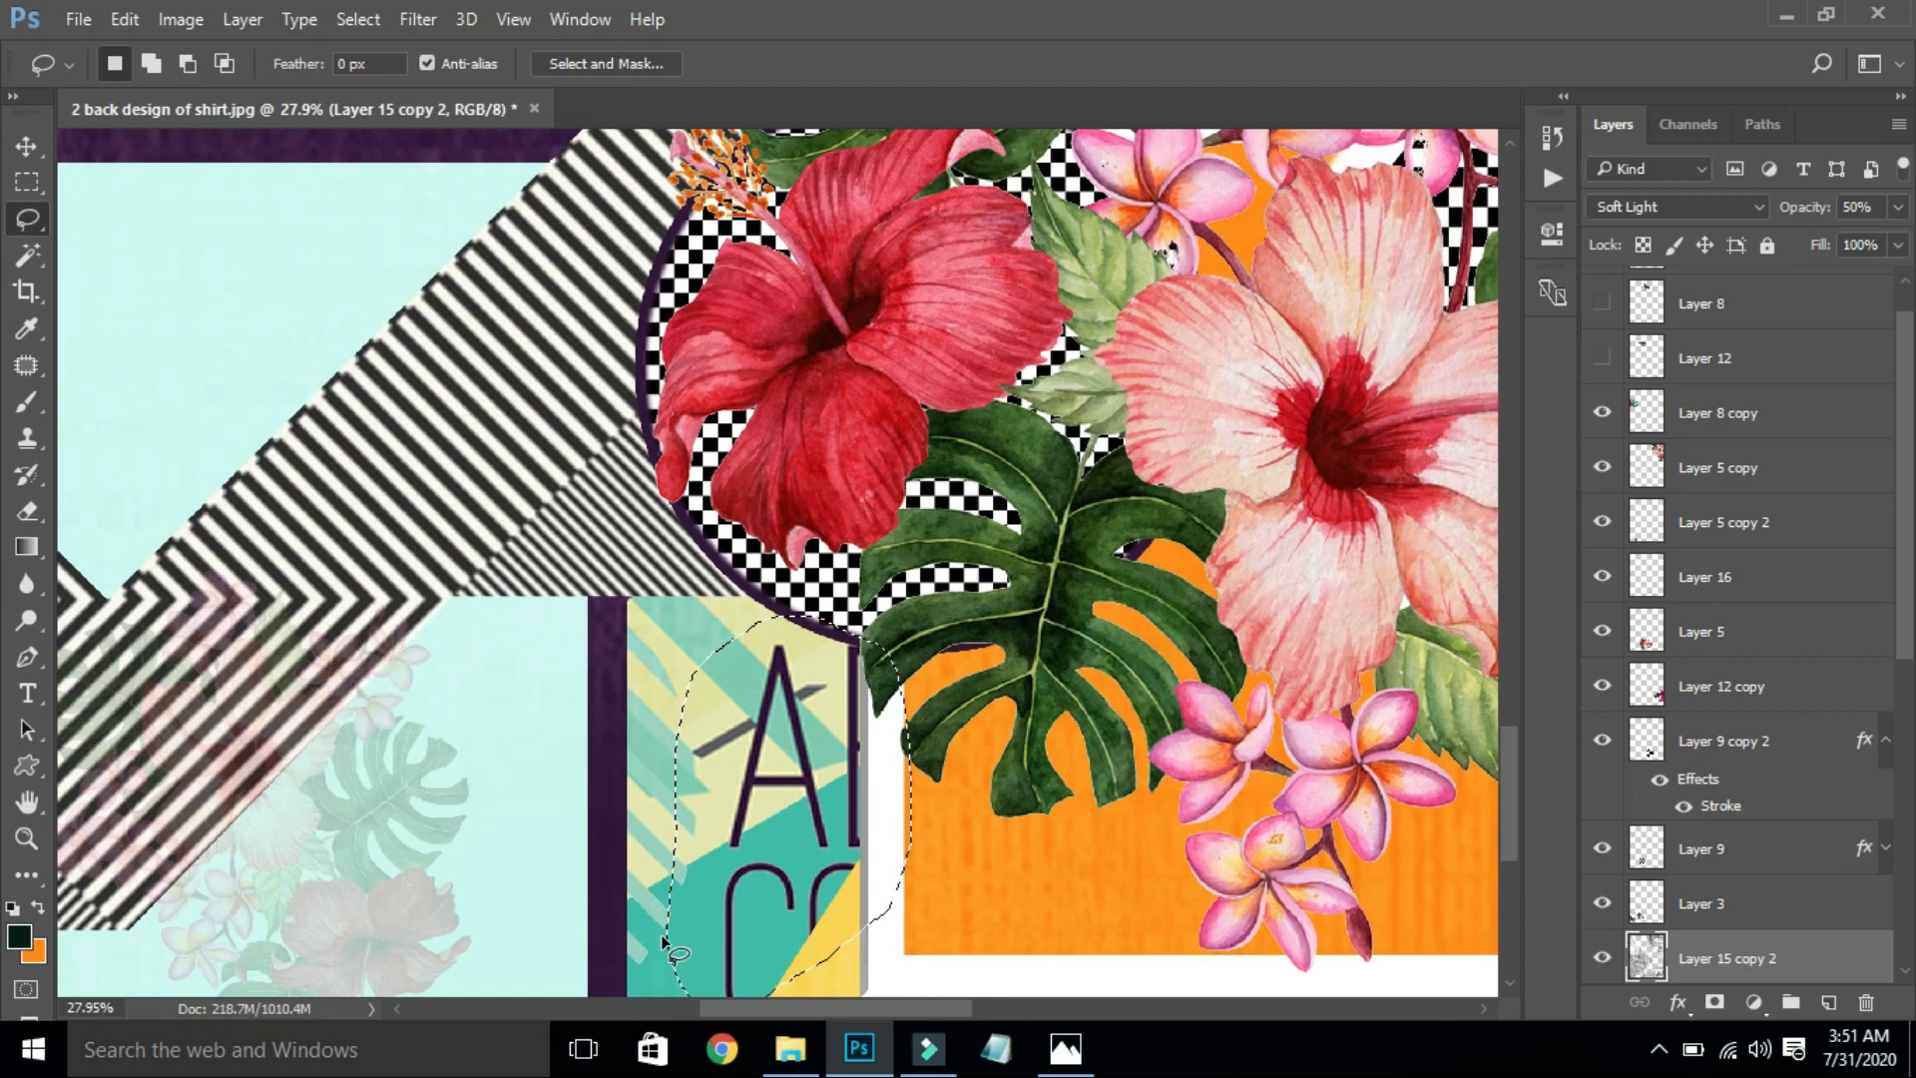
key(v)
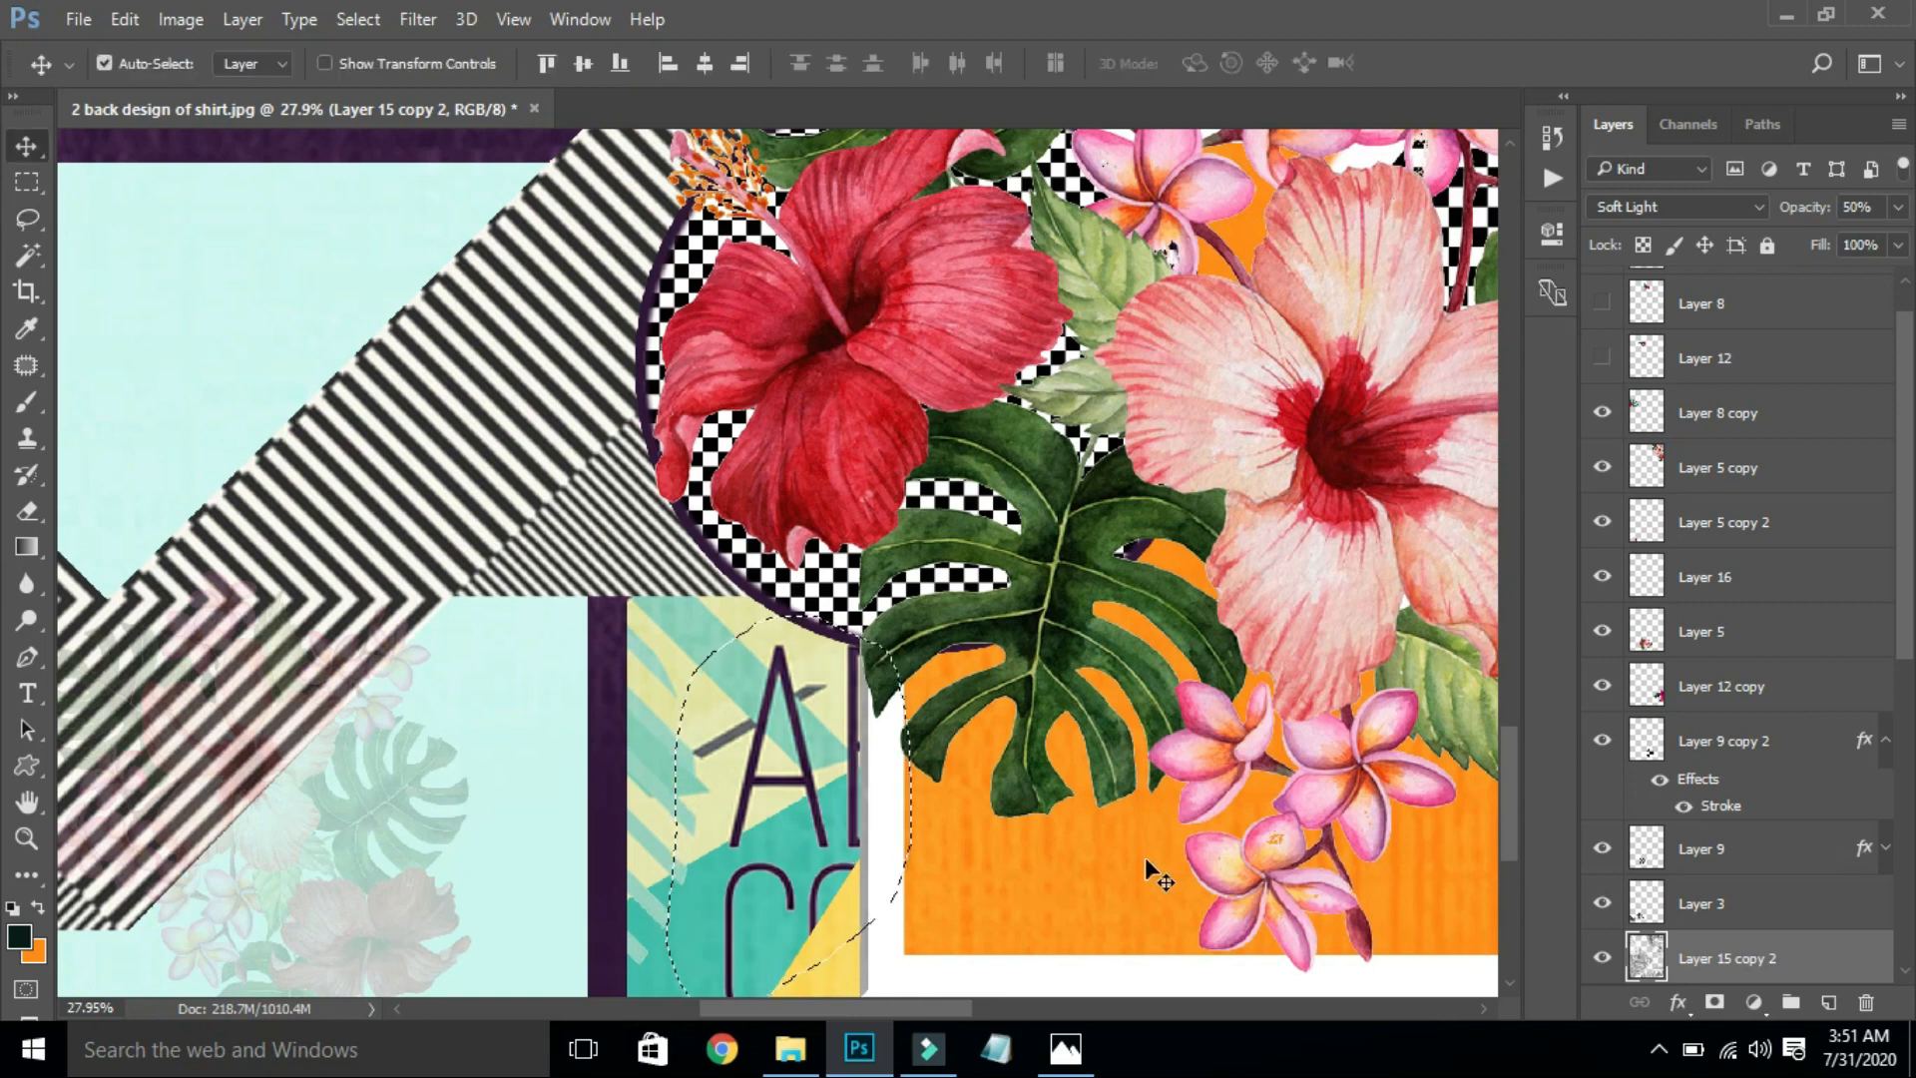
drag(1907, 634, 1914, 942)
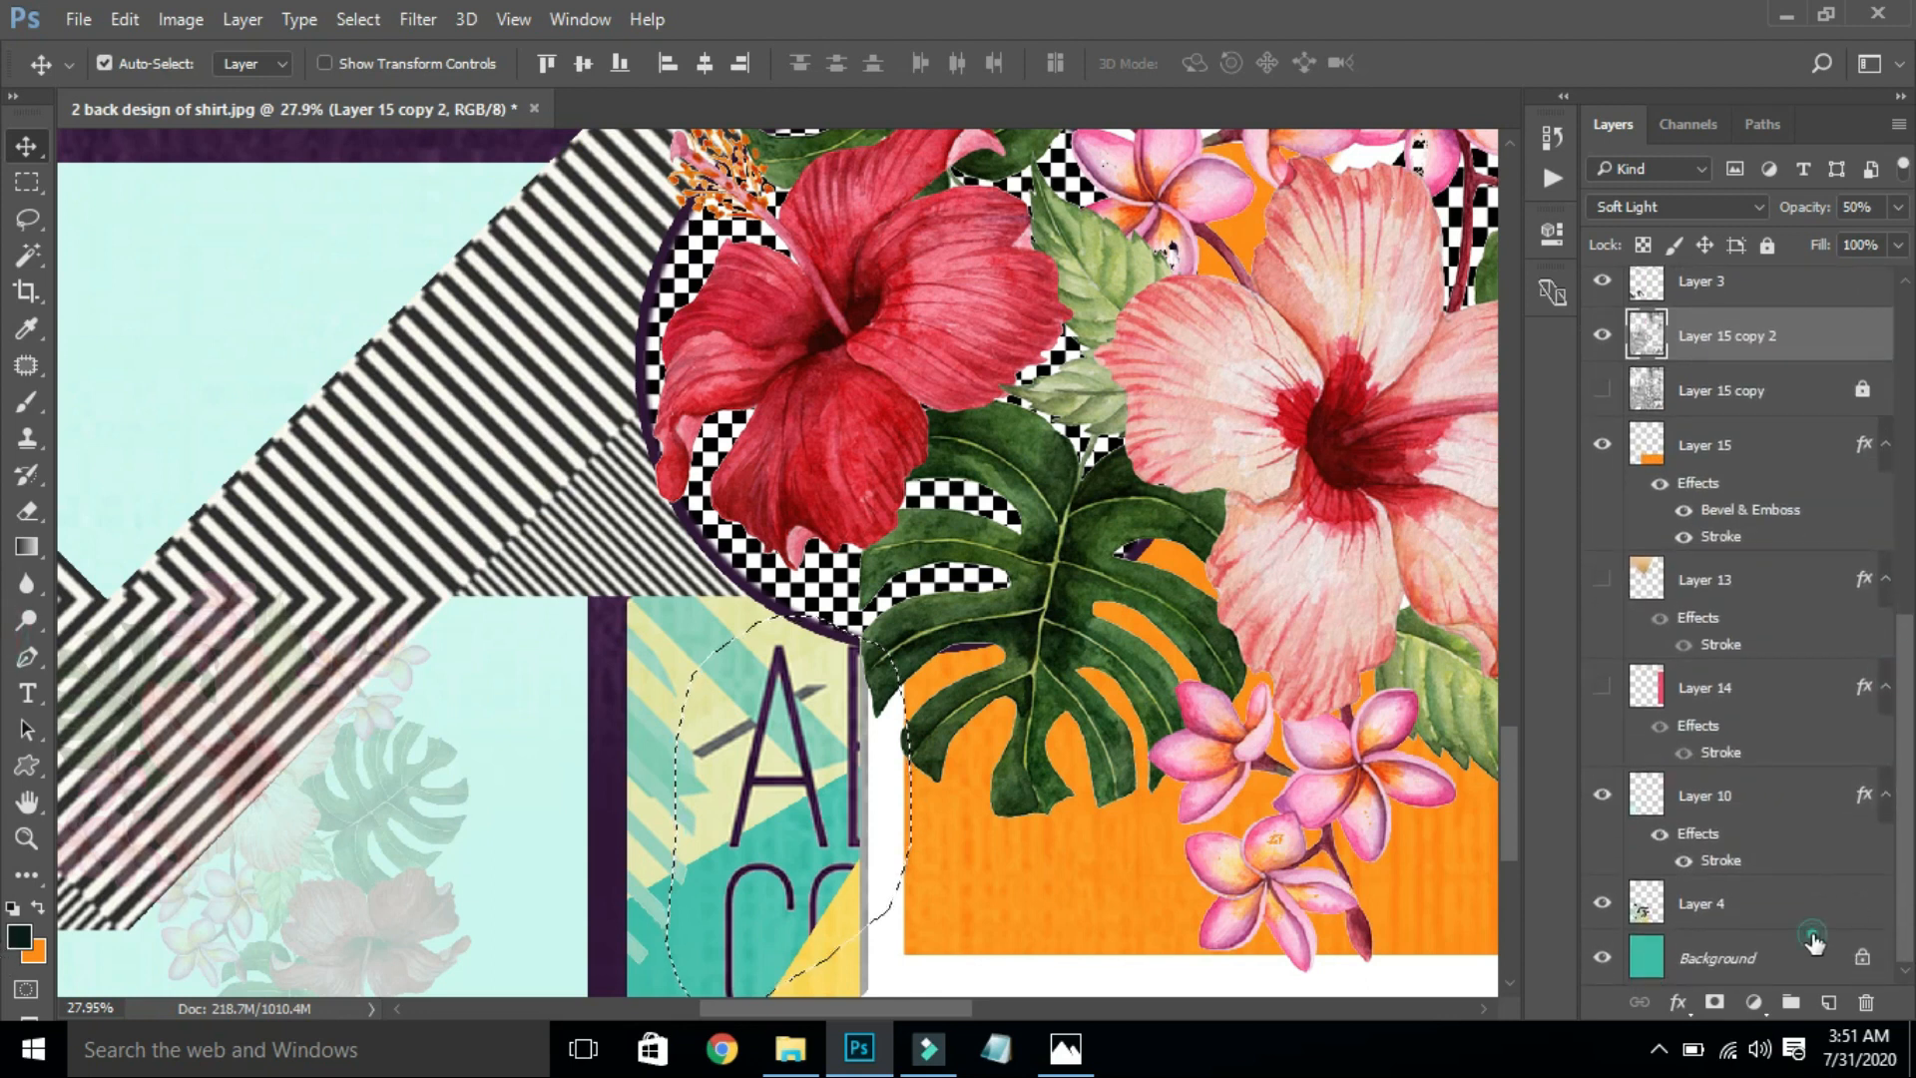
click(1814, 953)
click(1817, 923)
key(Delete)
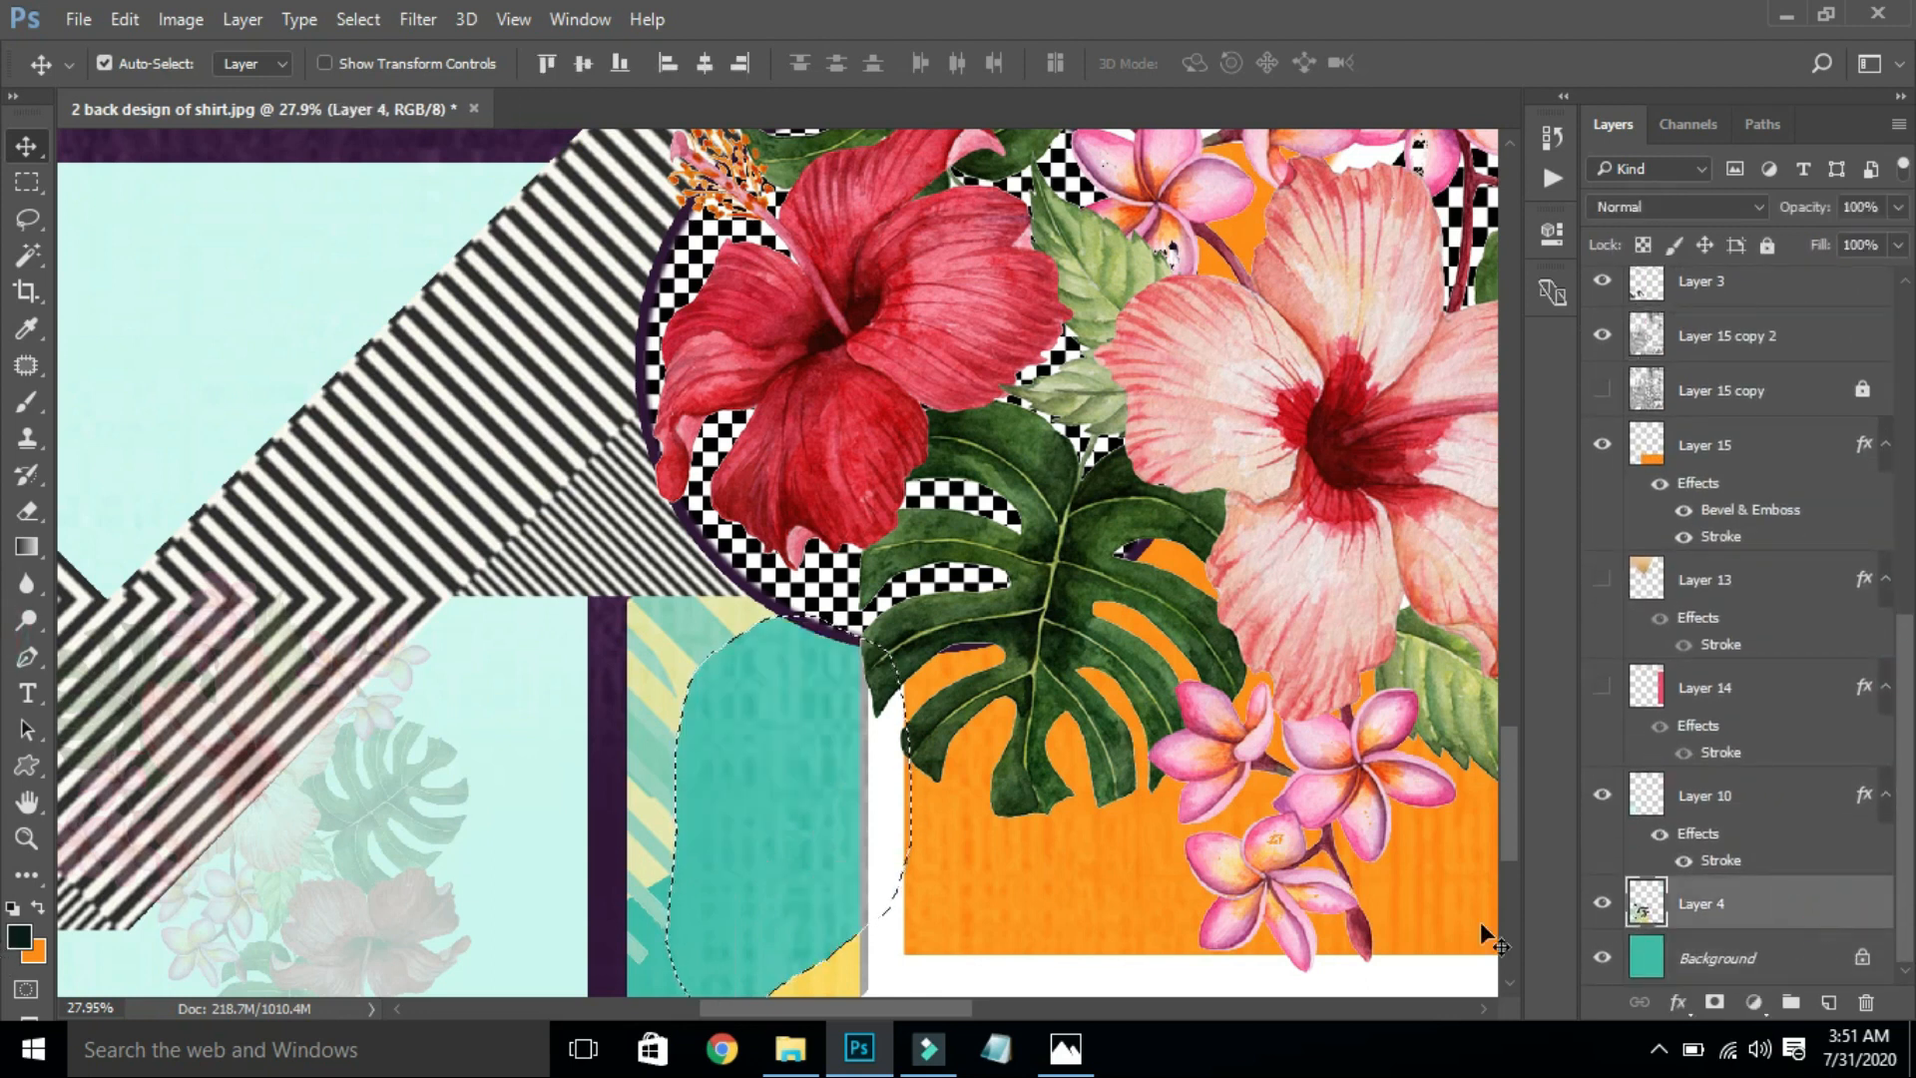
key(ctrl+d)
key(ctrl+0)
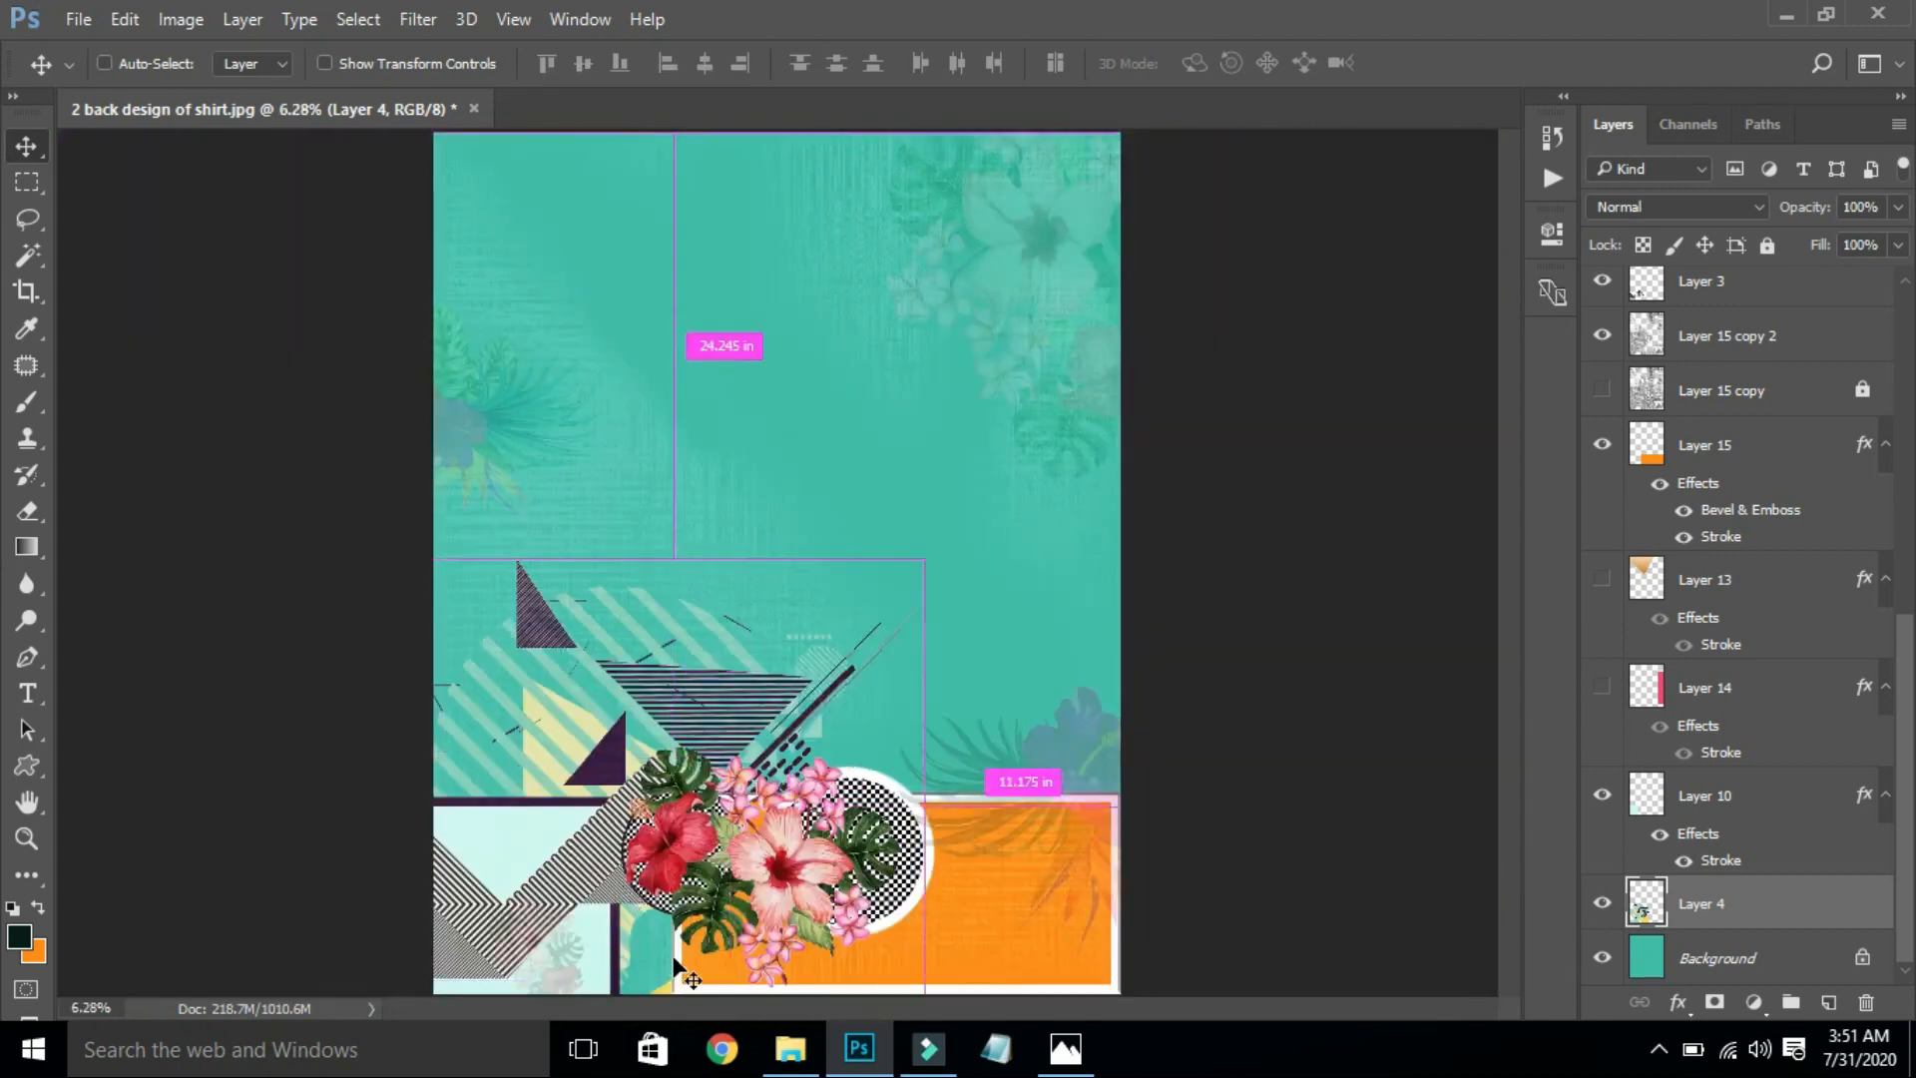
Step: Move the Layer 9 checkered circle slightly down and left, and scale down the Layer 5 flower cluster over the circles
key(d)
drag(666, 923, 692, 871)
key(ctrl+t)
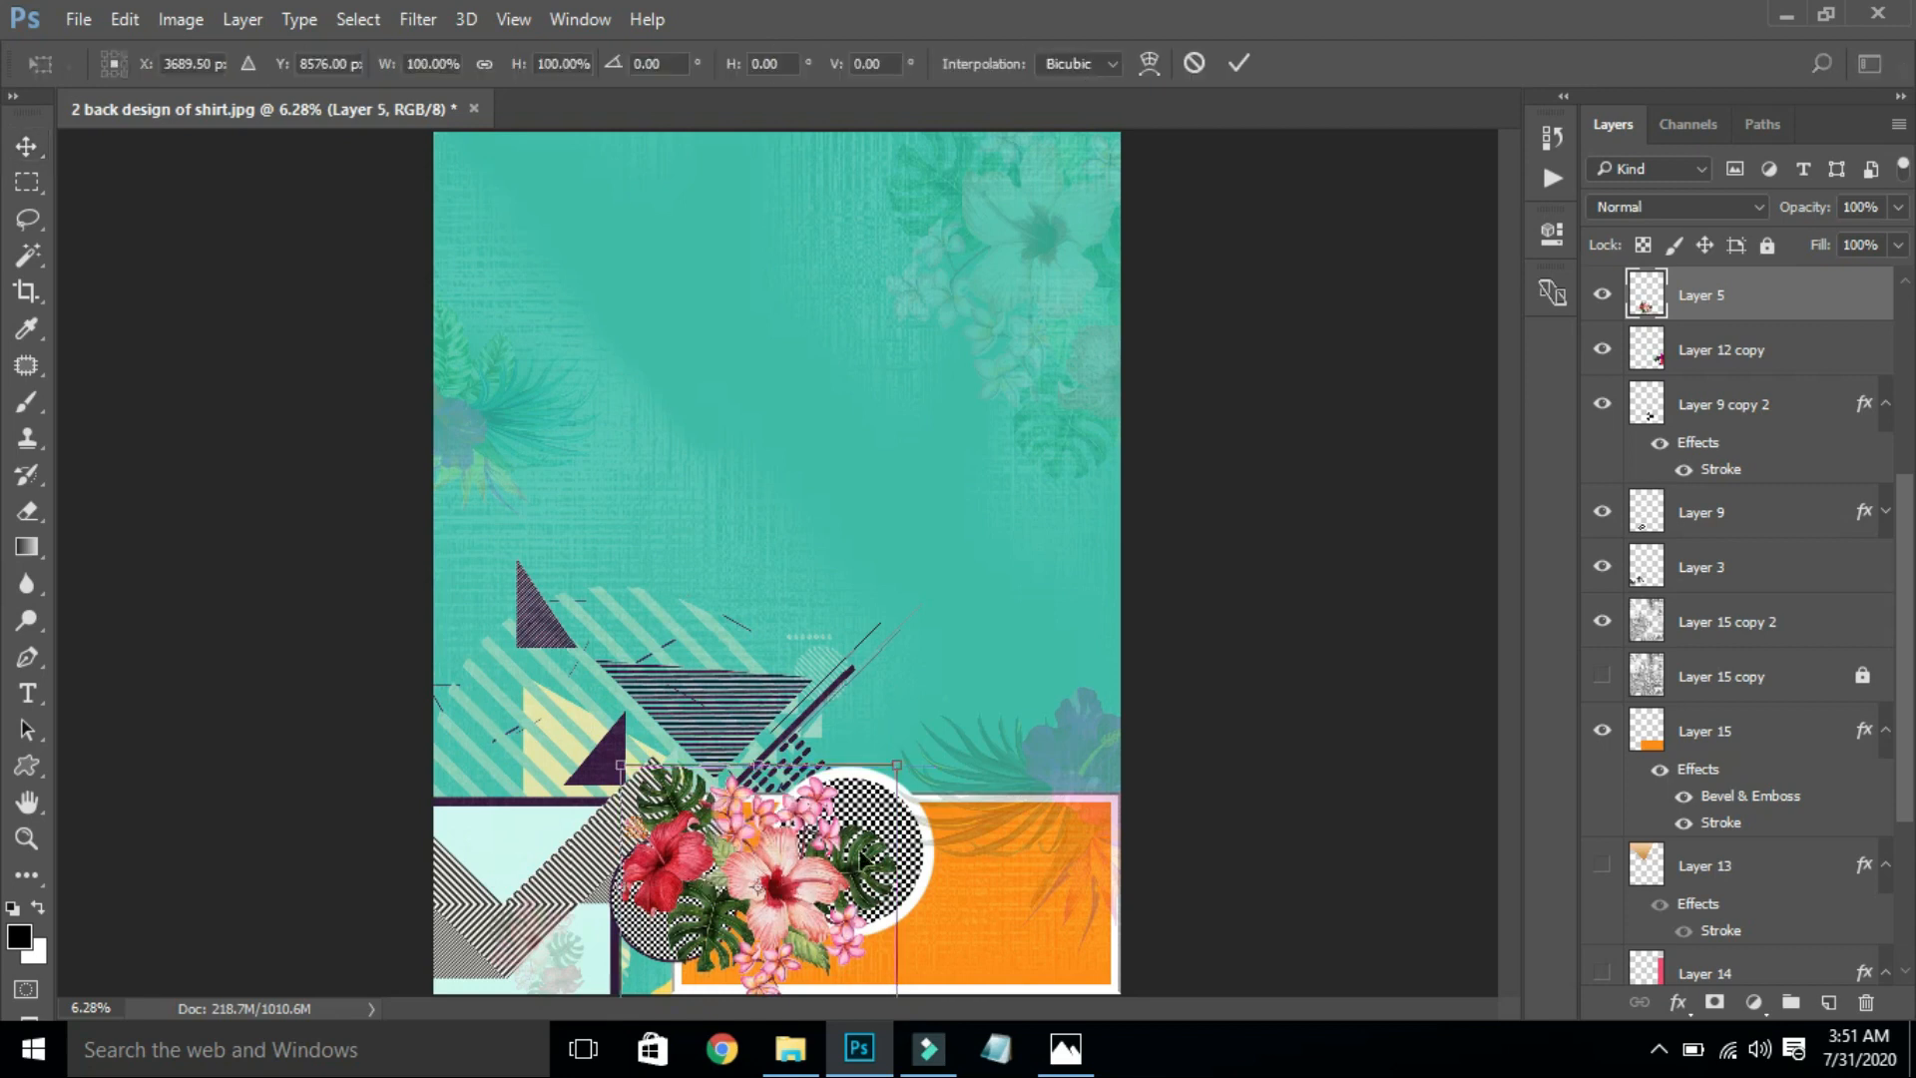
drag(990, 766, 845, 760)
key(Return)
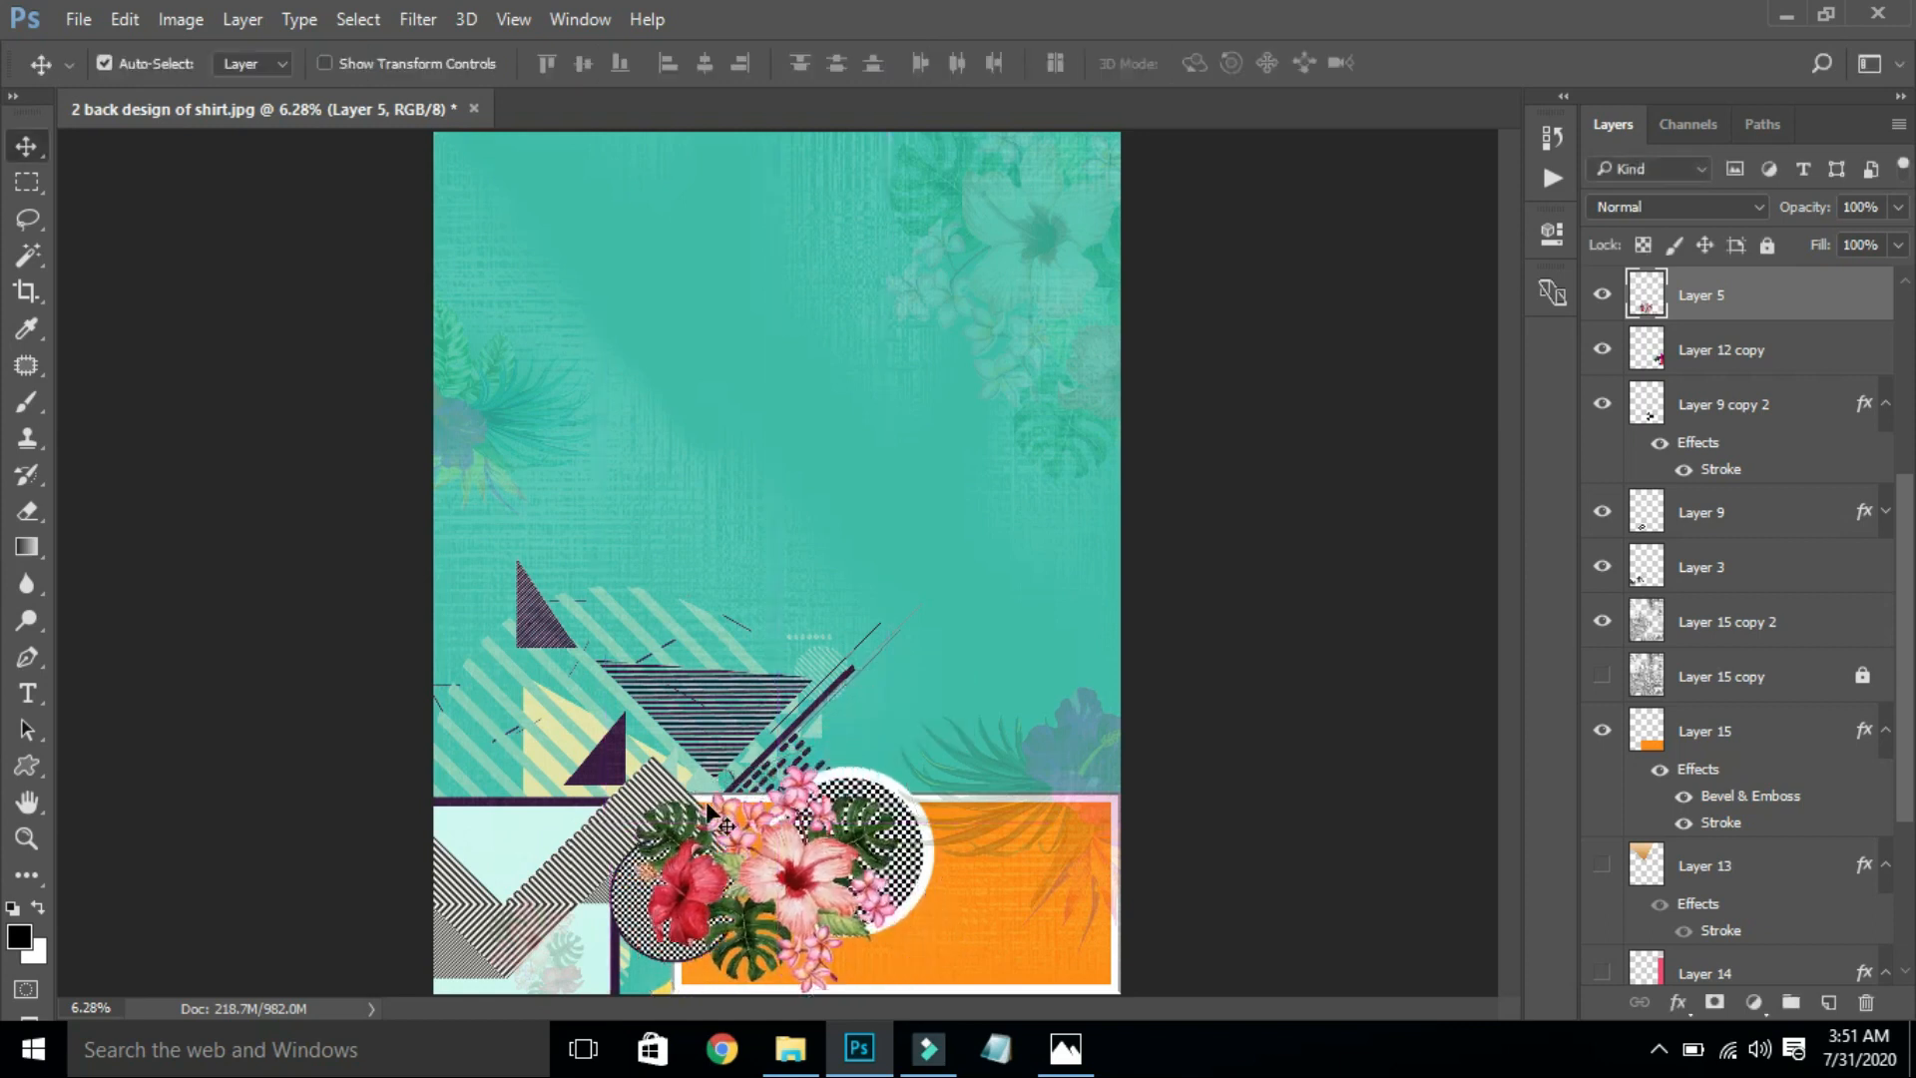
Step: Compare the design with the tan shape on Layer 13 and the pink panel on Layer 14 shown and hidden
key(p)
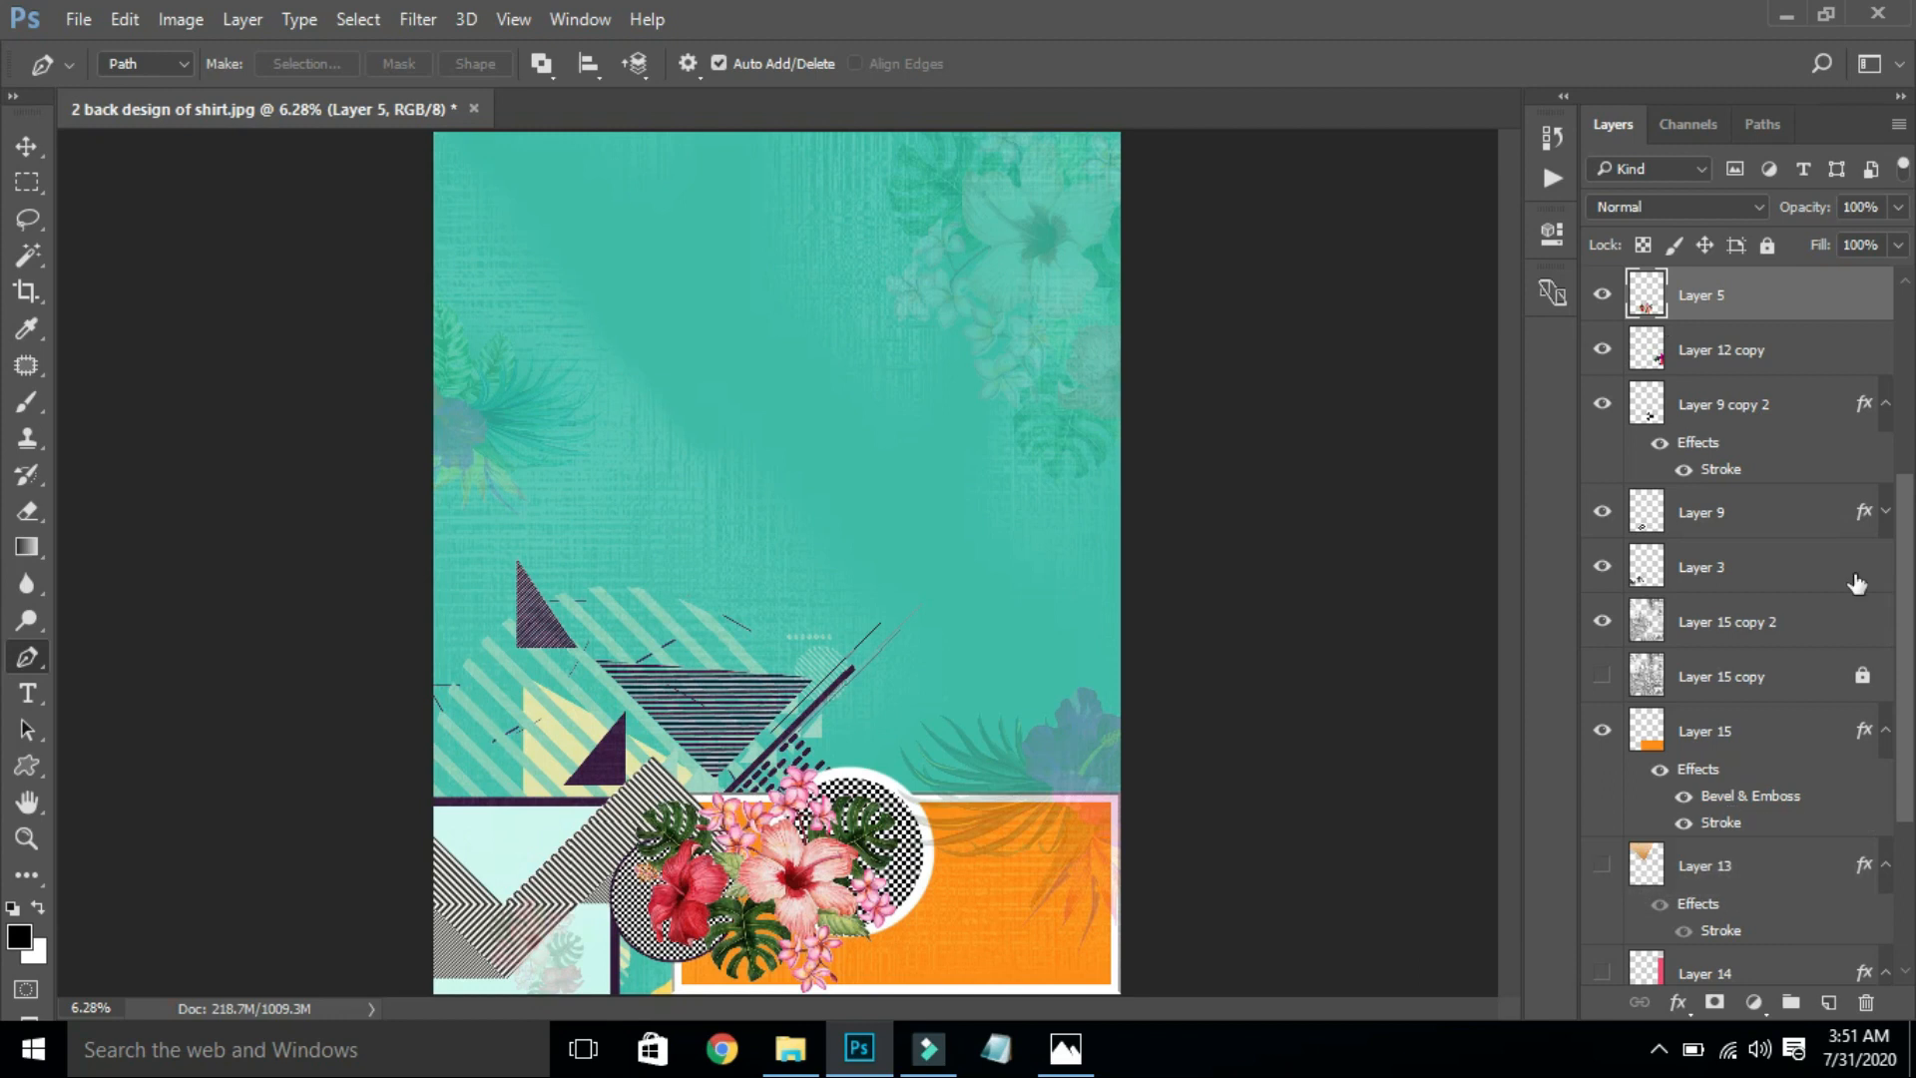
drag(1910, 609, 1887, 728)
click(1602, 621)
click(1602, 621)
click(1703, 639)
click(1605, 731)
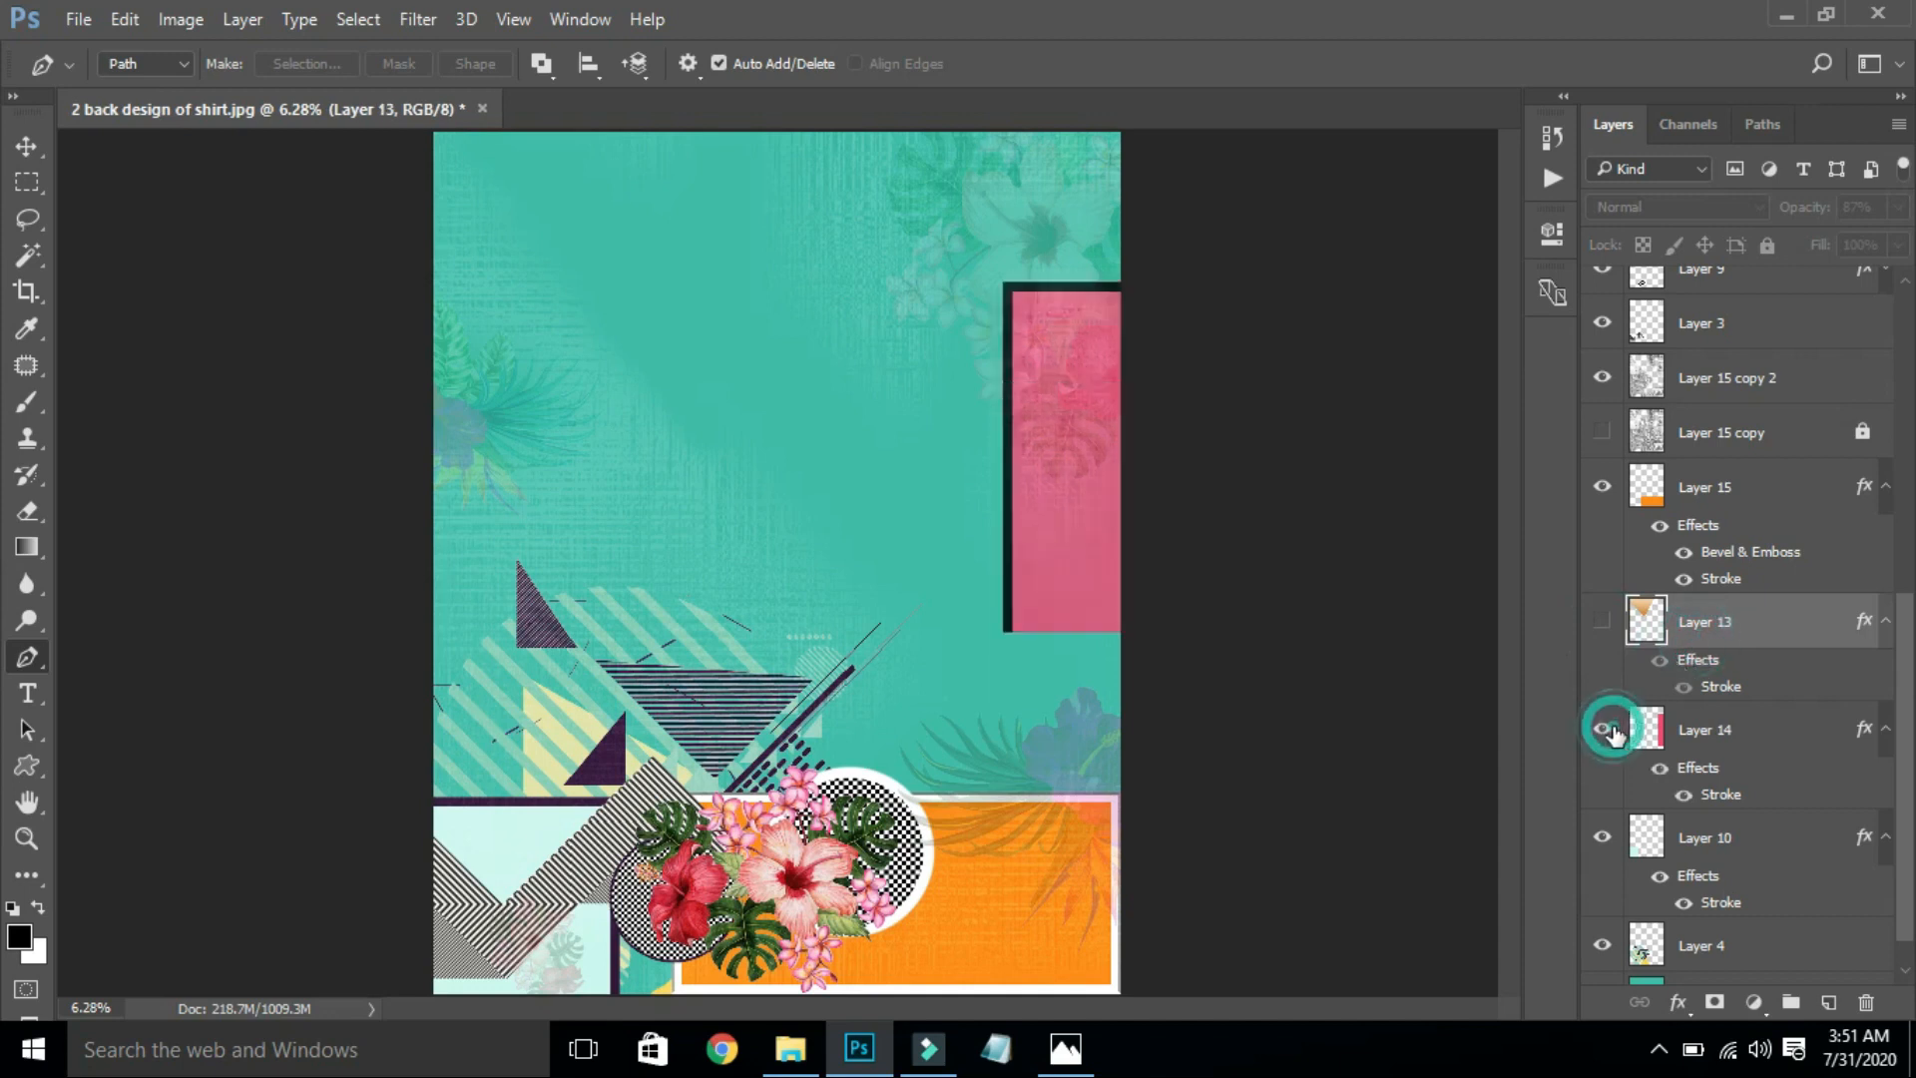
click(1605, 730)
click(1605, 731)
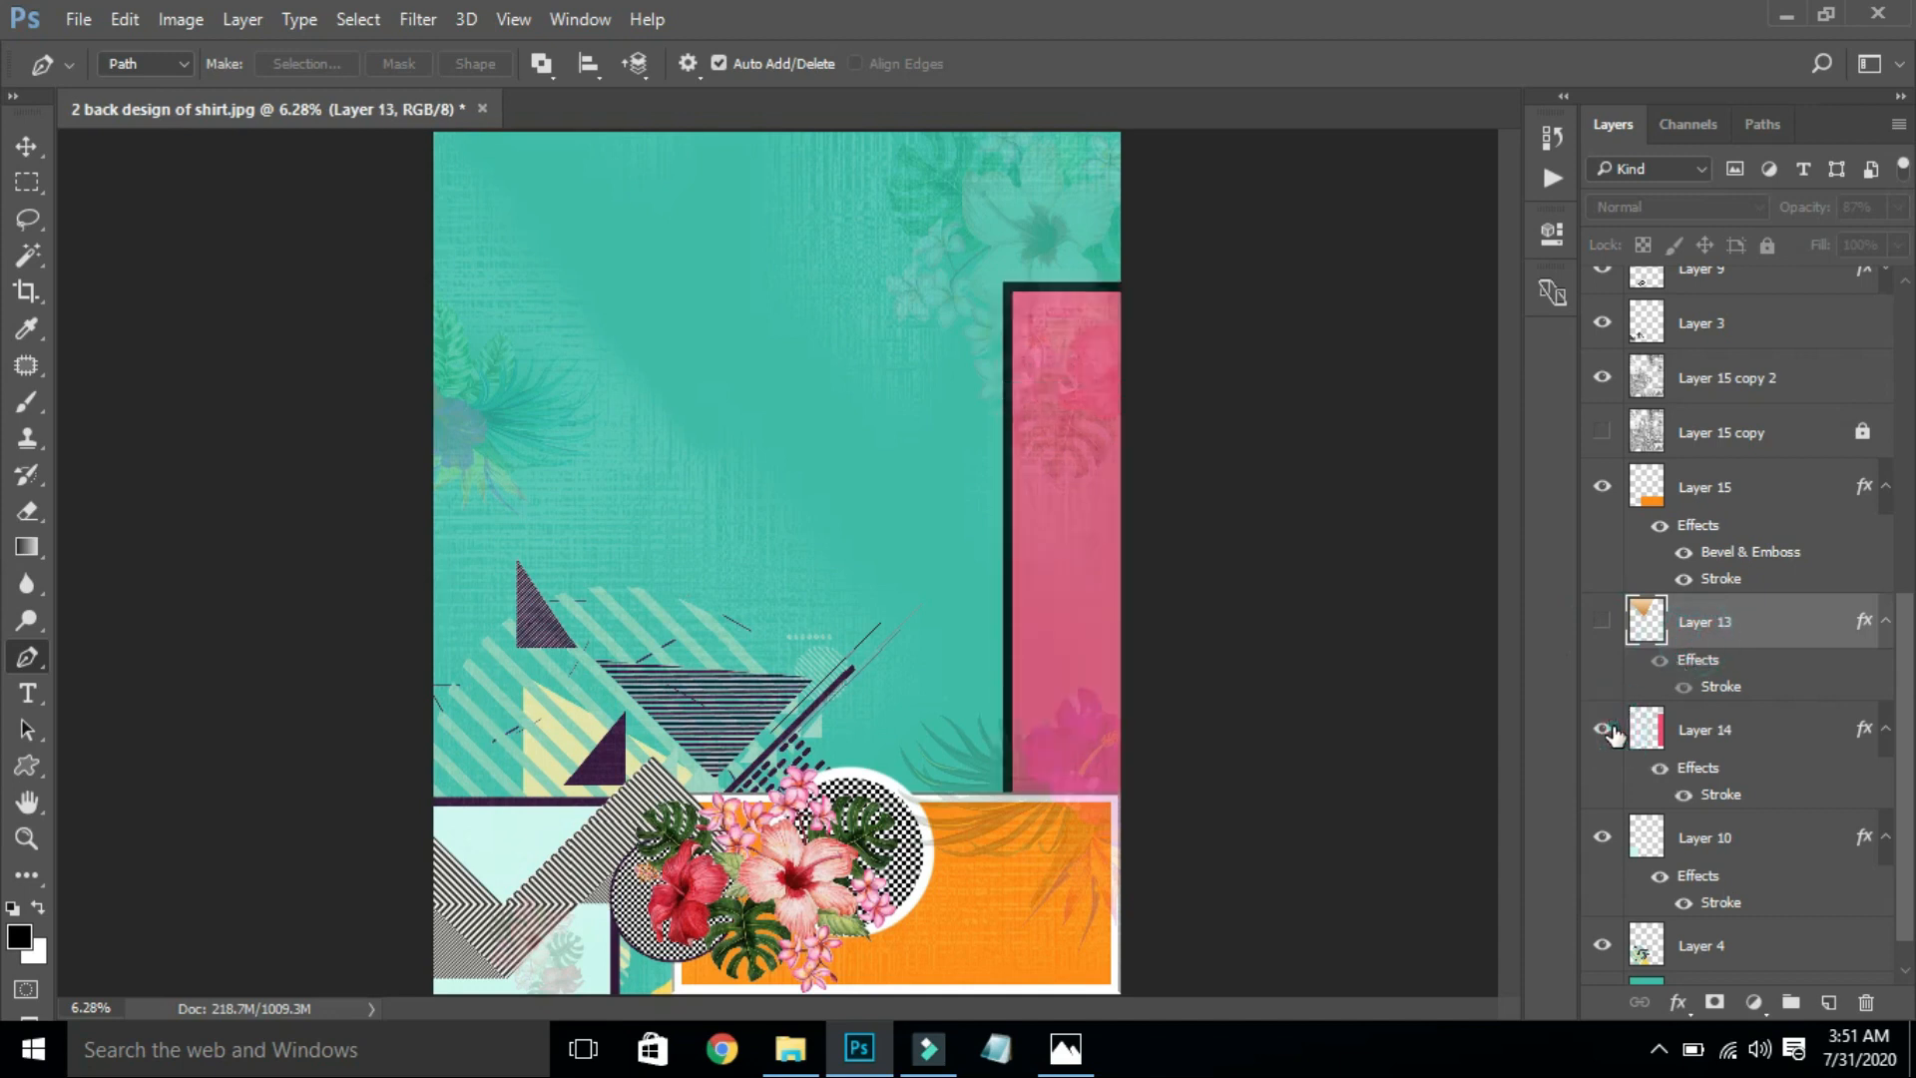
click(1603, 621)
click(1603, 621)
click(1603, 621)
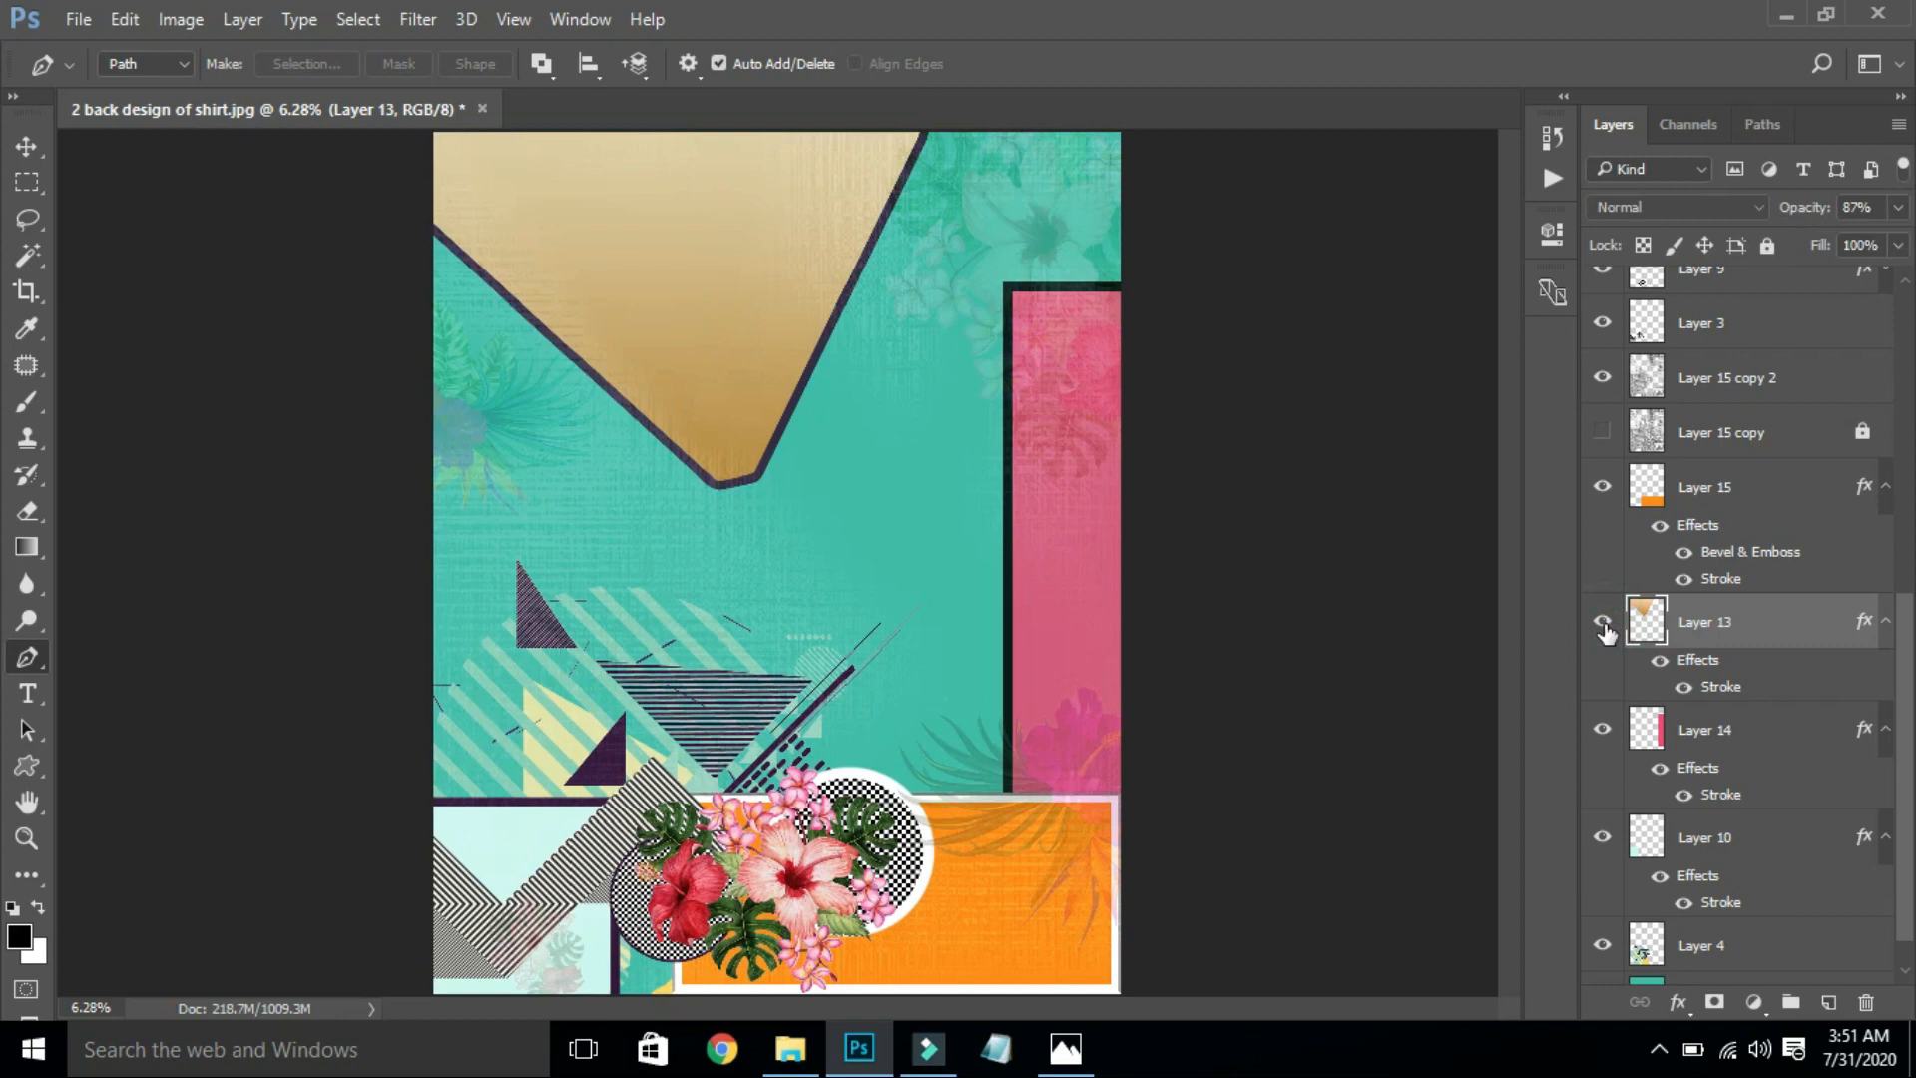
click(1603, 621)
click(1728, 721)
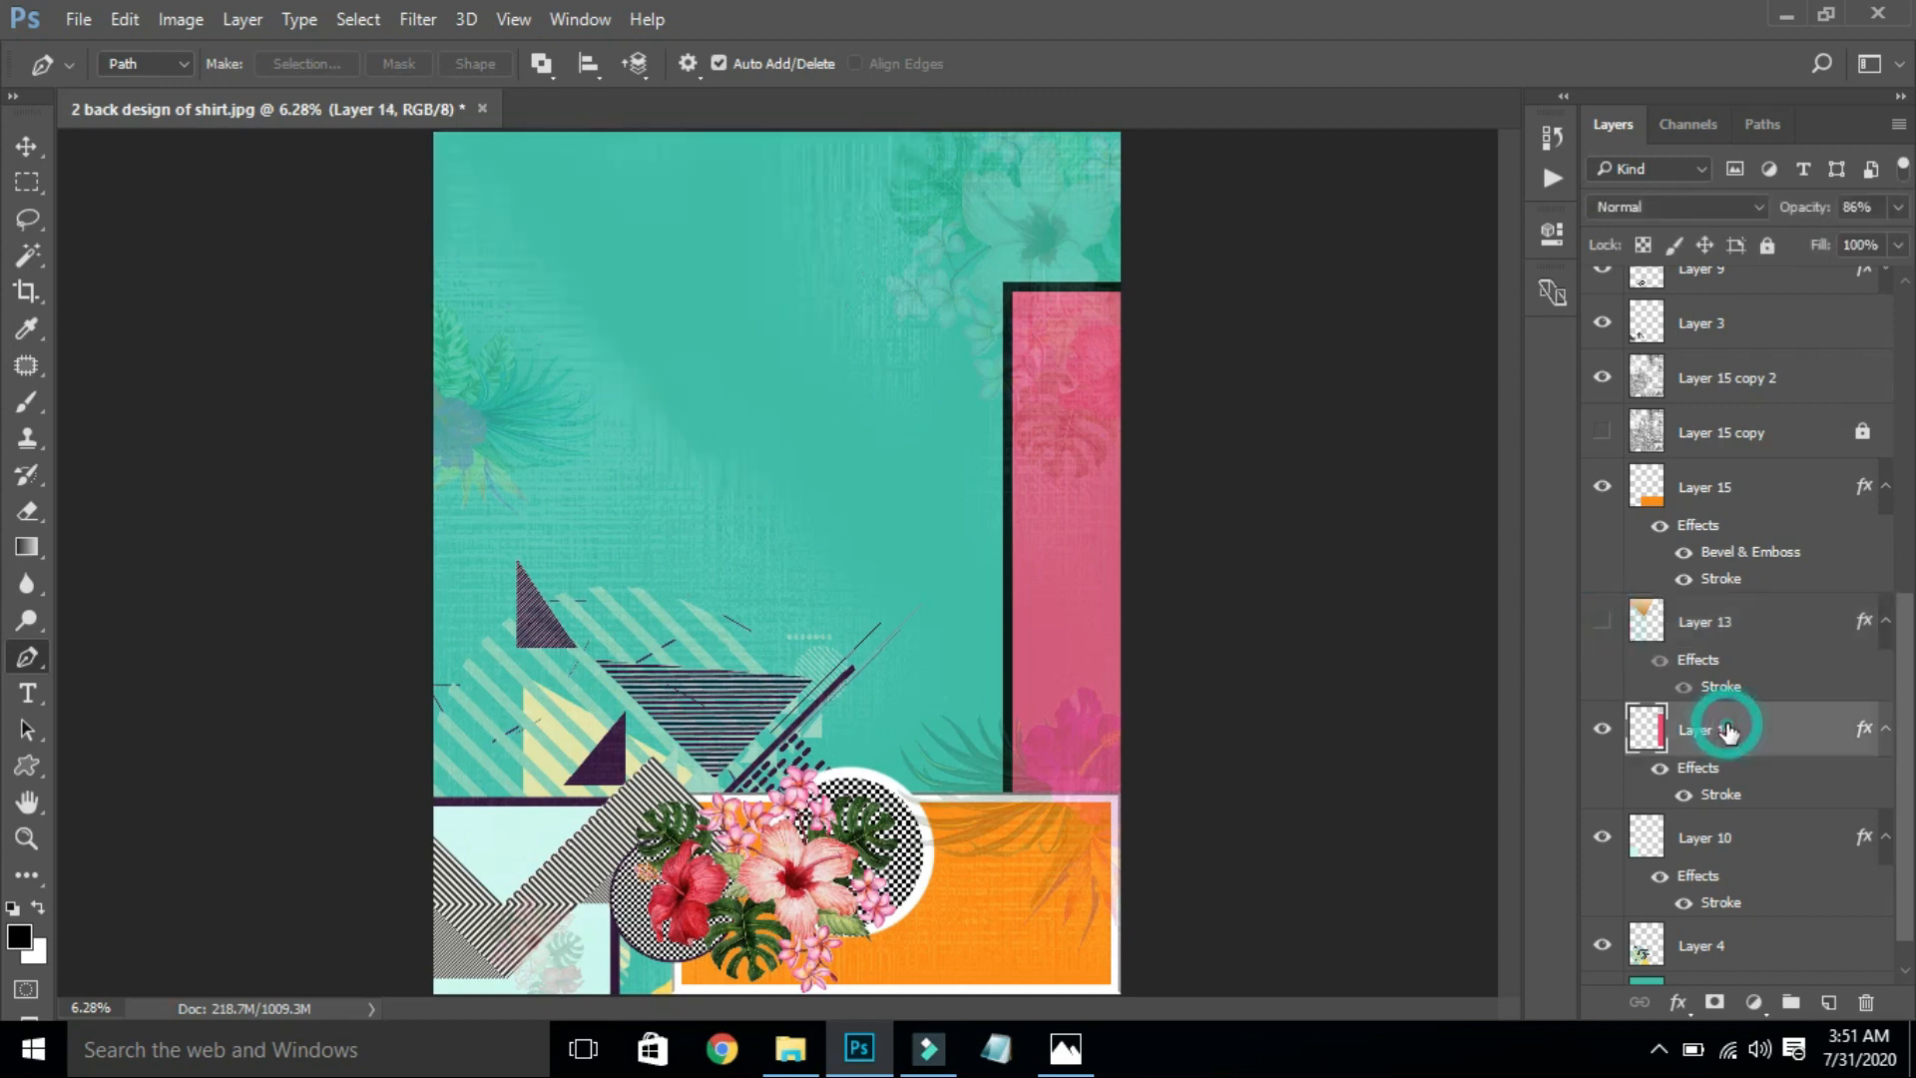
click(1603, 730)
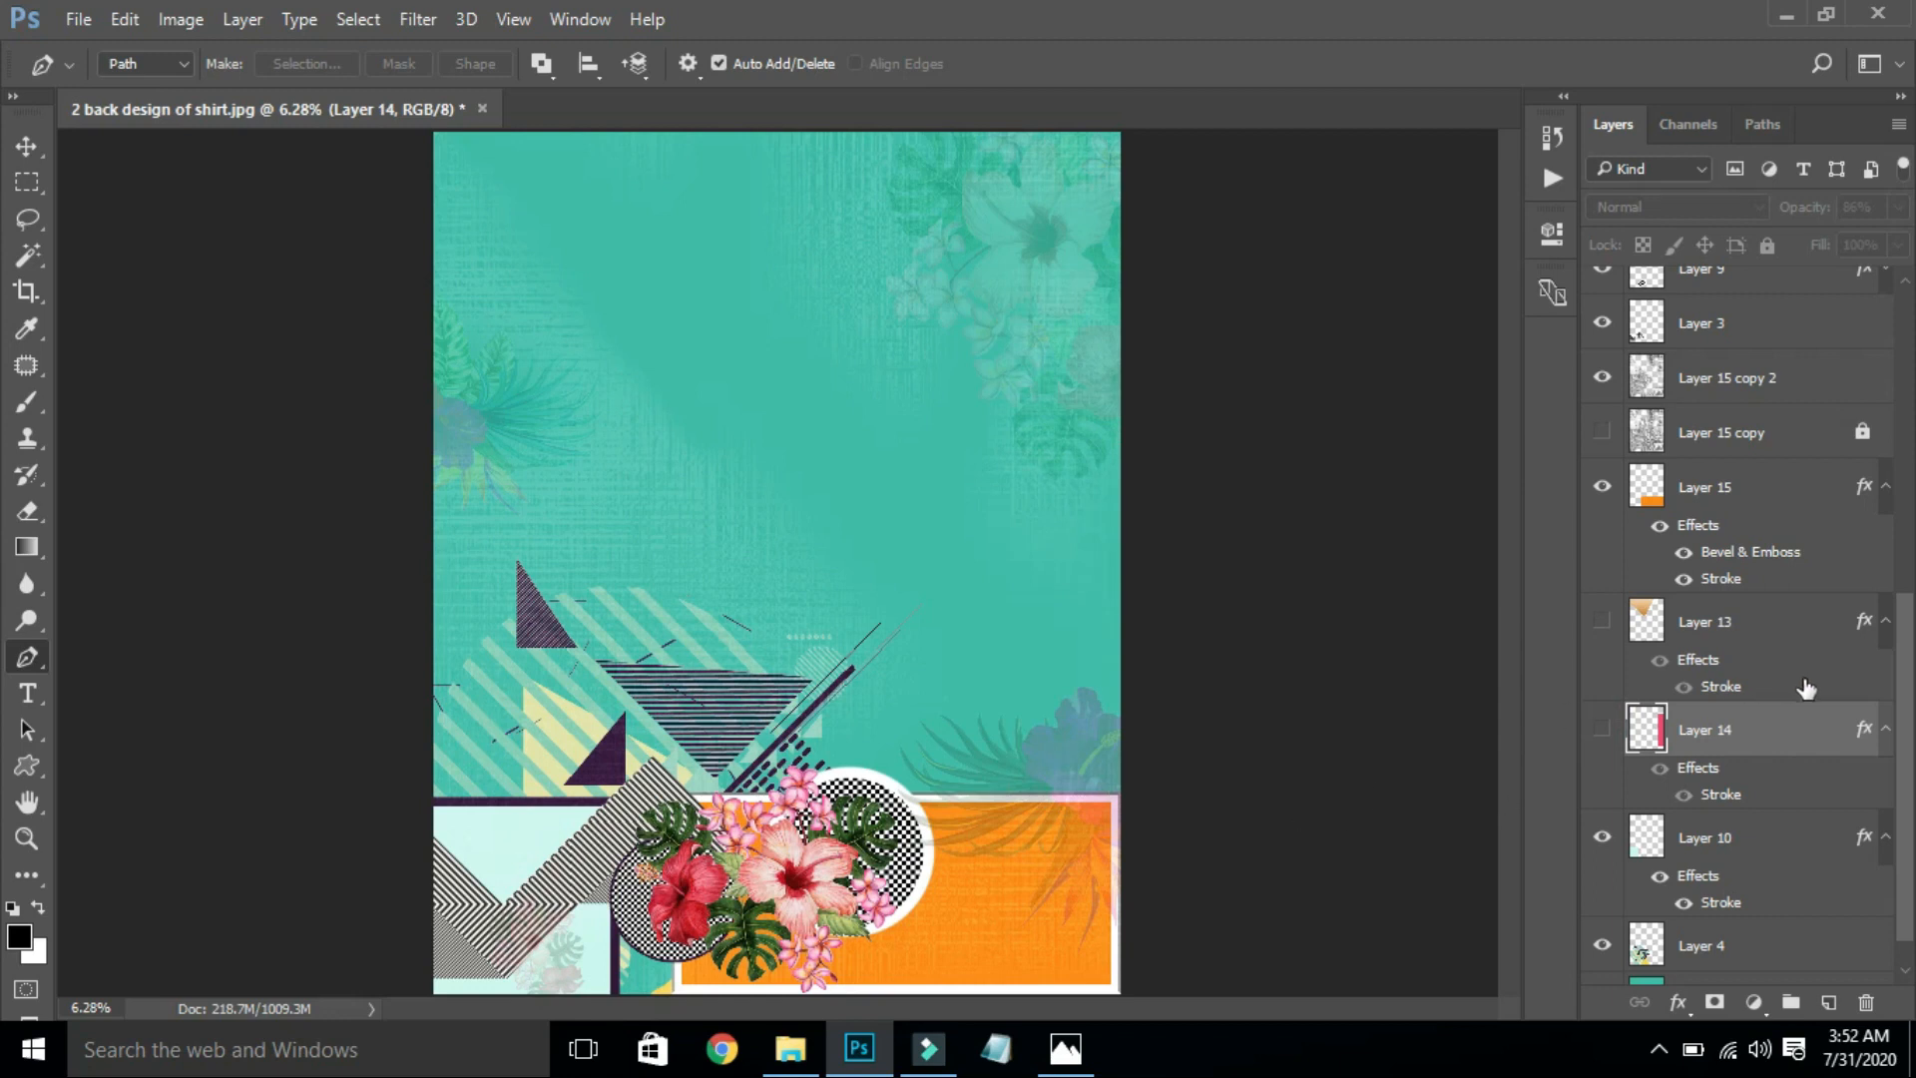
Step: On a new layer above Layer 10, outline a thin bent band from the bottom edge past the flowers to the right edge, and convert it to a selection
click(1785, 858)
click(1829, 1002)
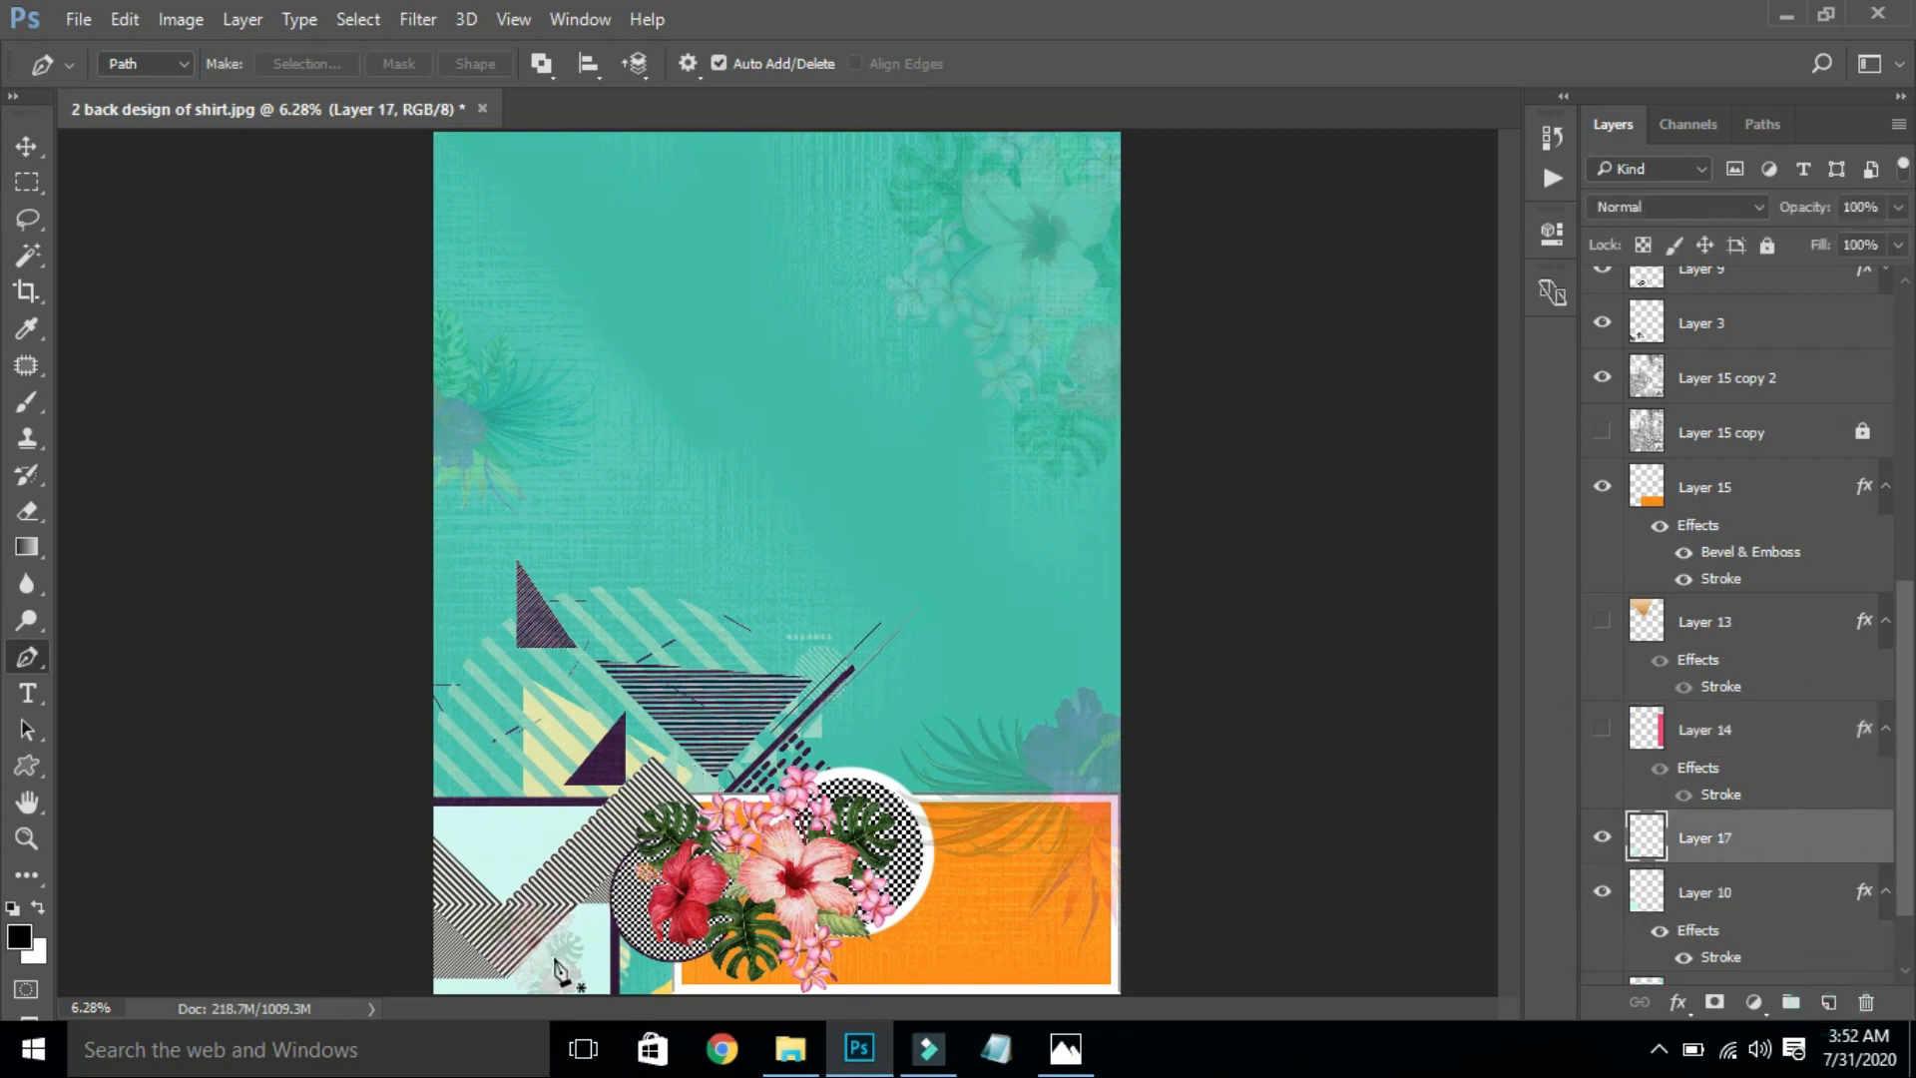
click(511, 995)
click(732, 774)
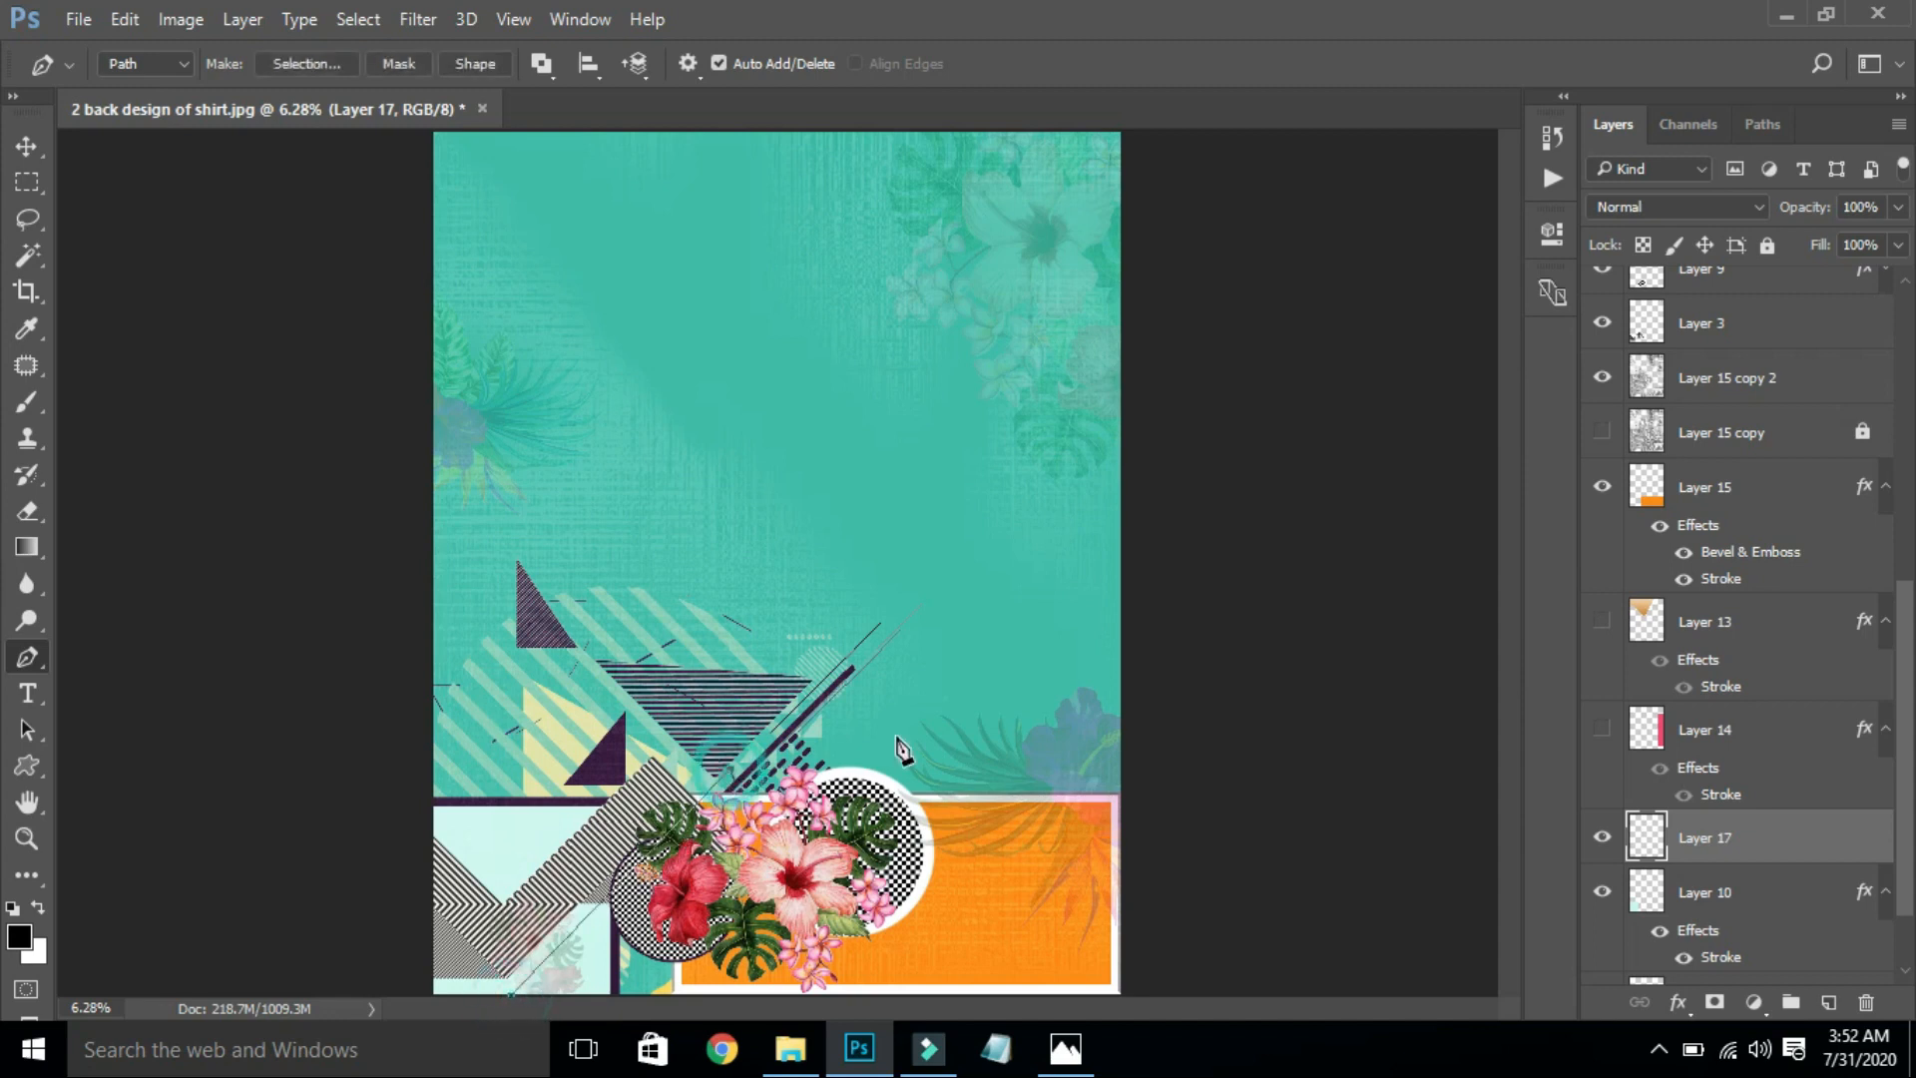
click(1130, 674)
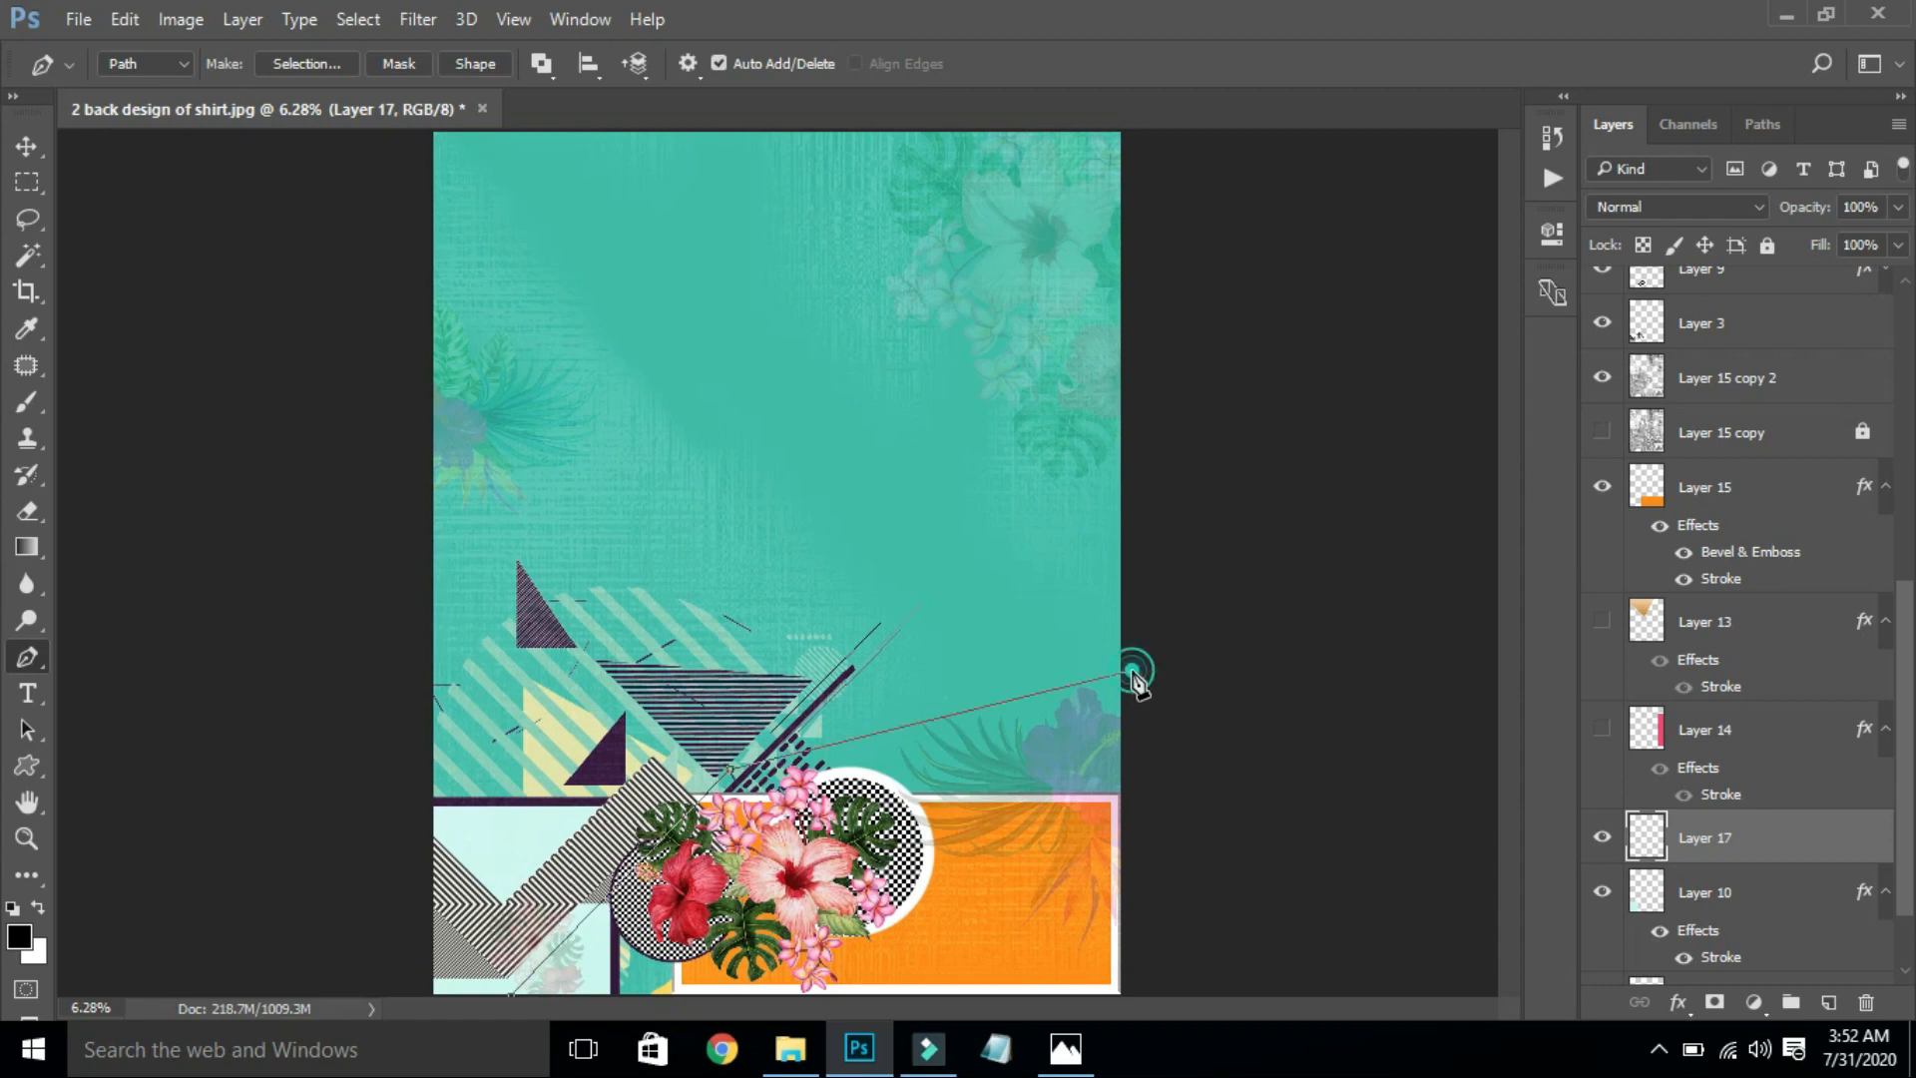
click(744, 778)
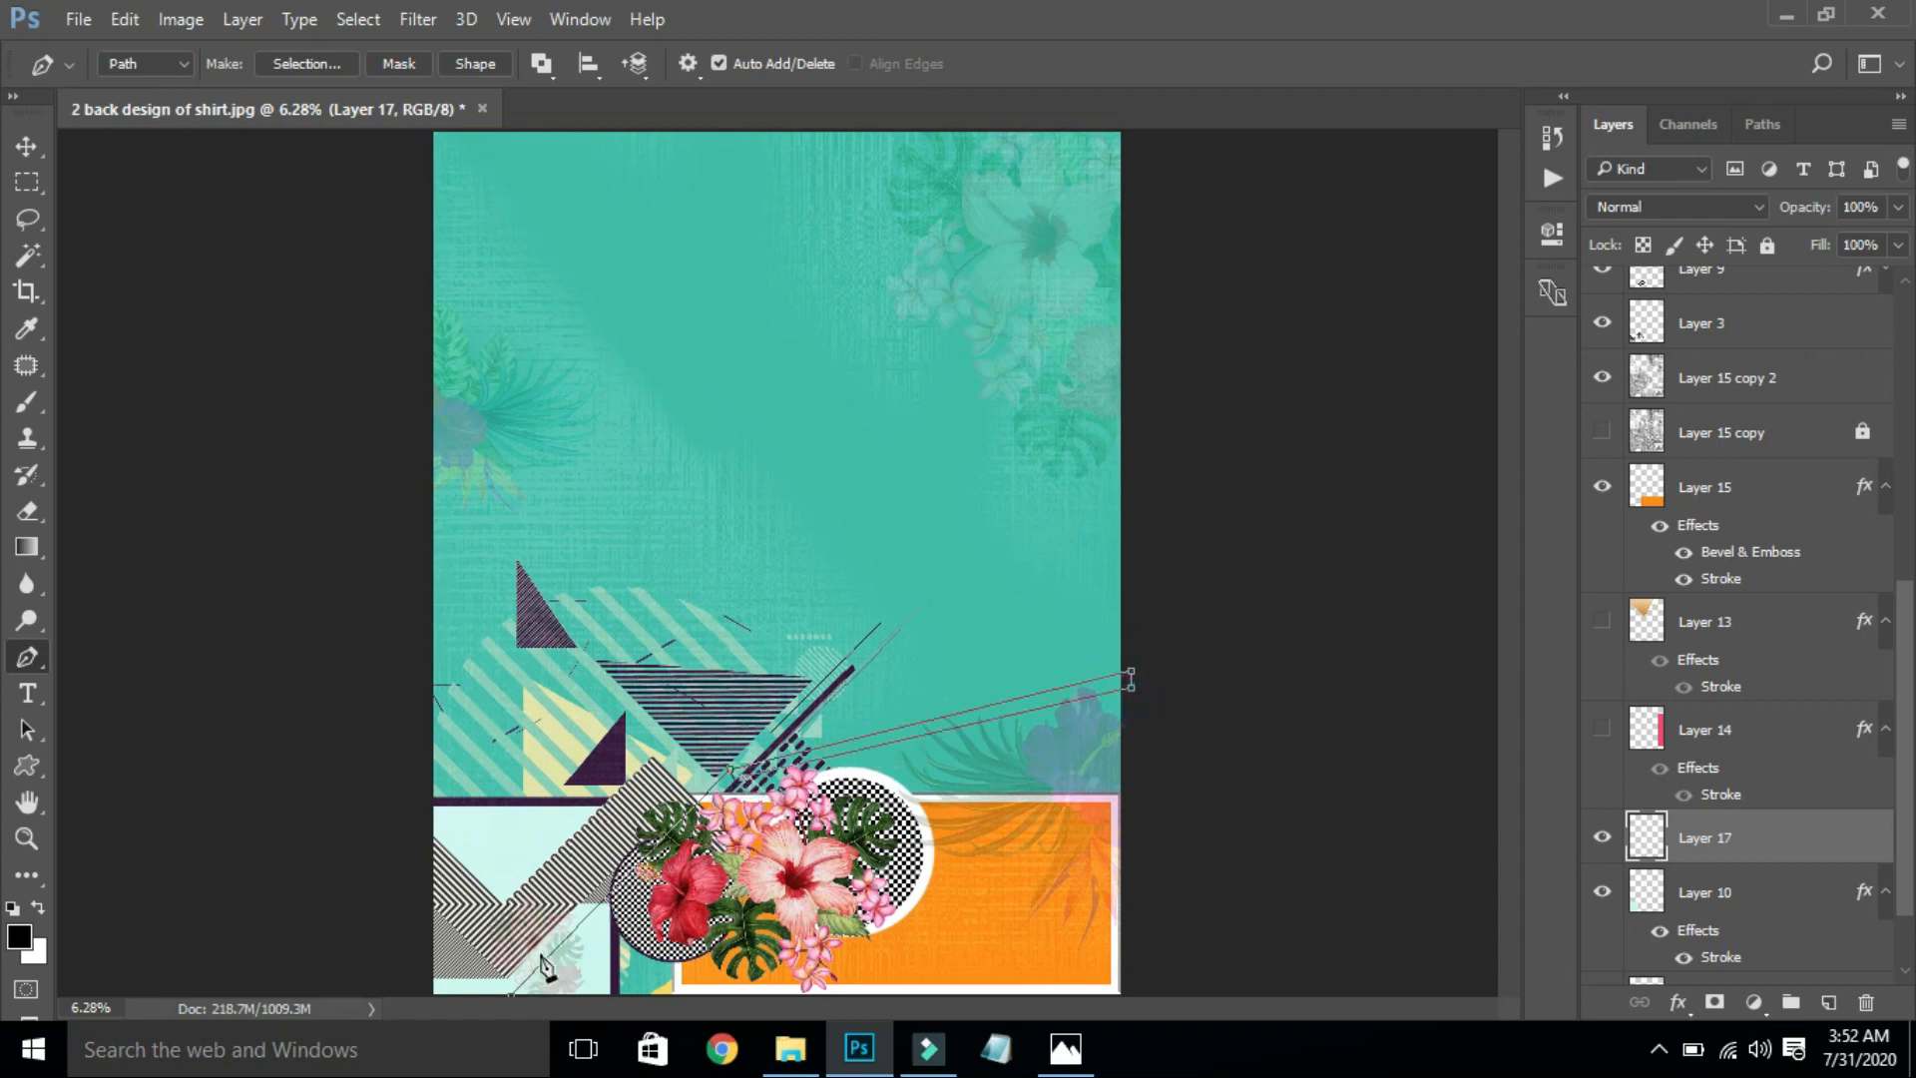
click(522, 996)
key(ctrl+Return)
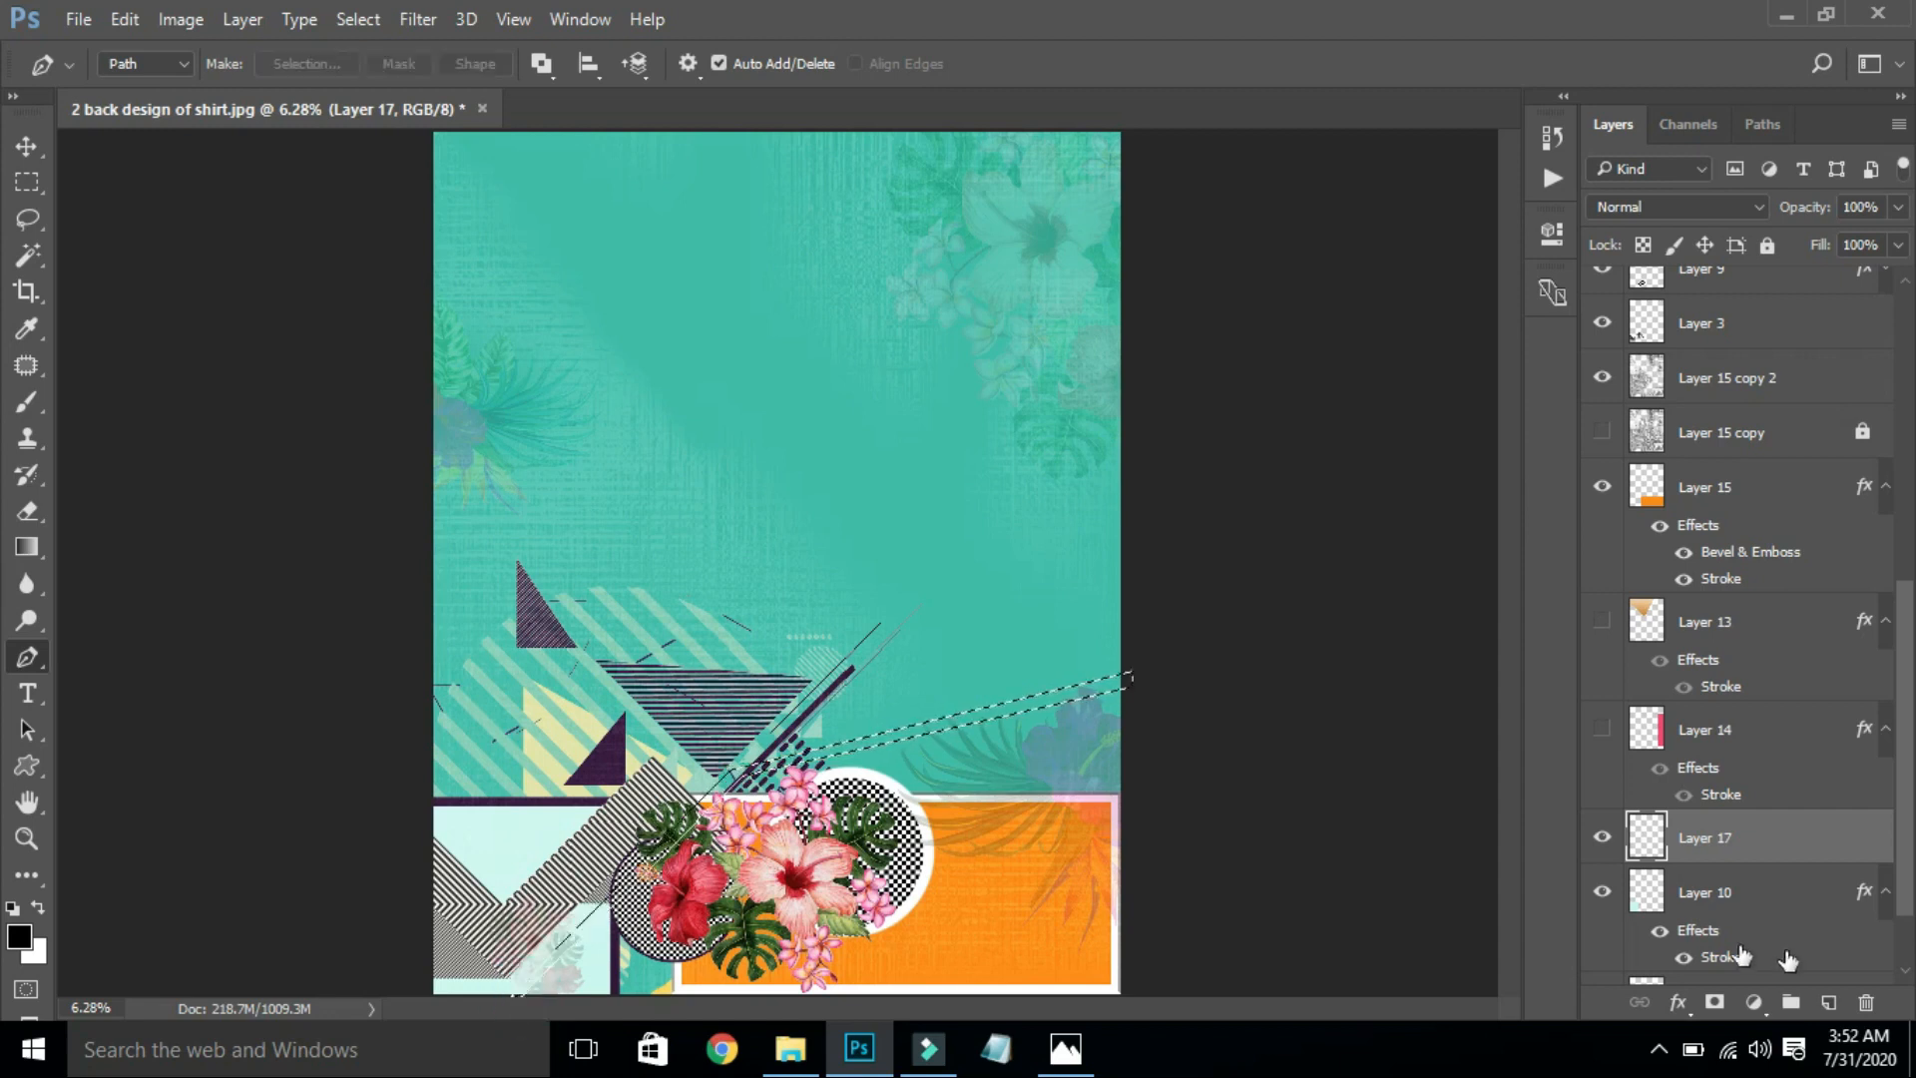
Step: Fill the band selection on Layer 17 with the dark purple sampled from the small triangle
key(i)
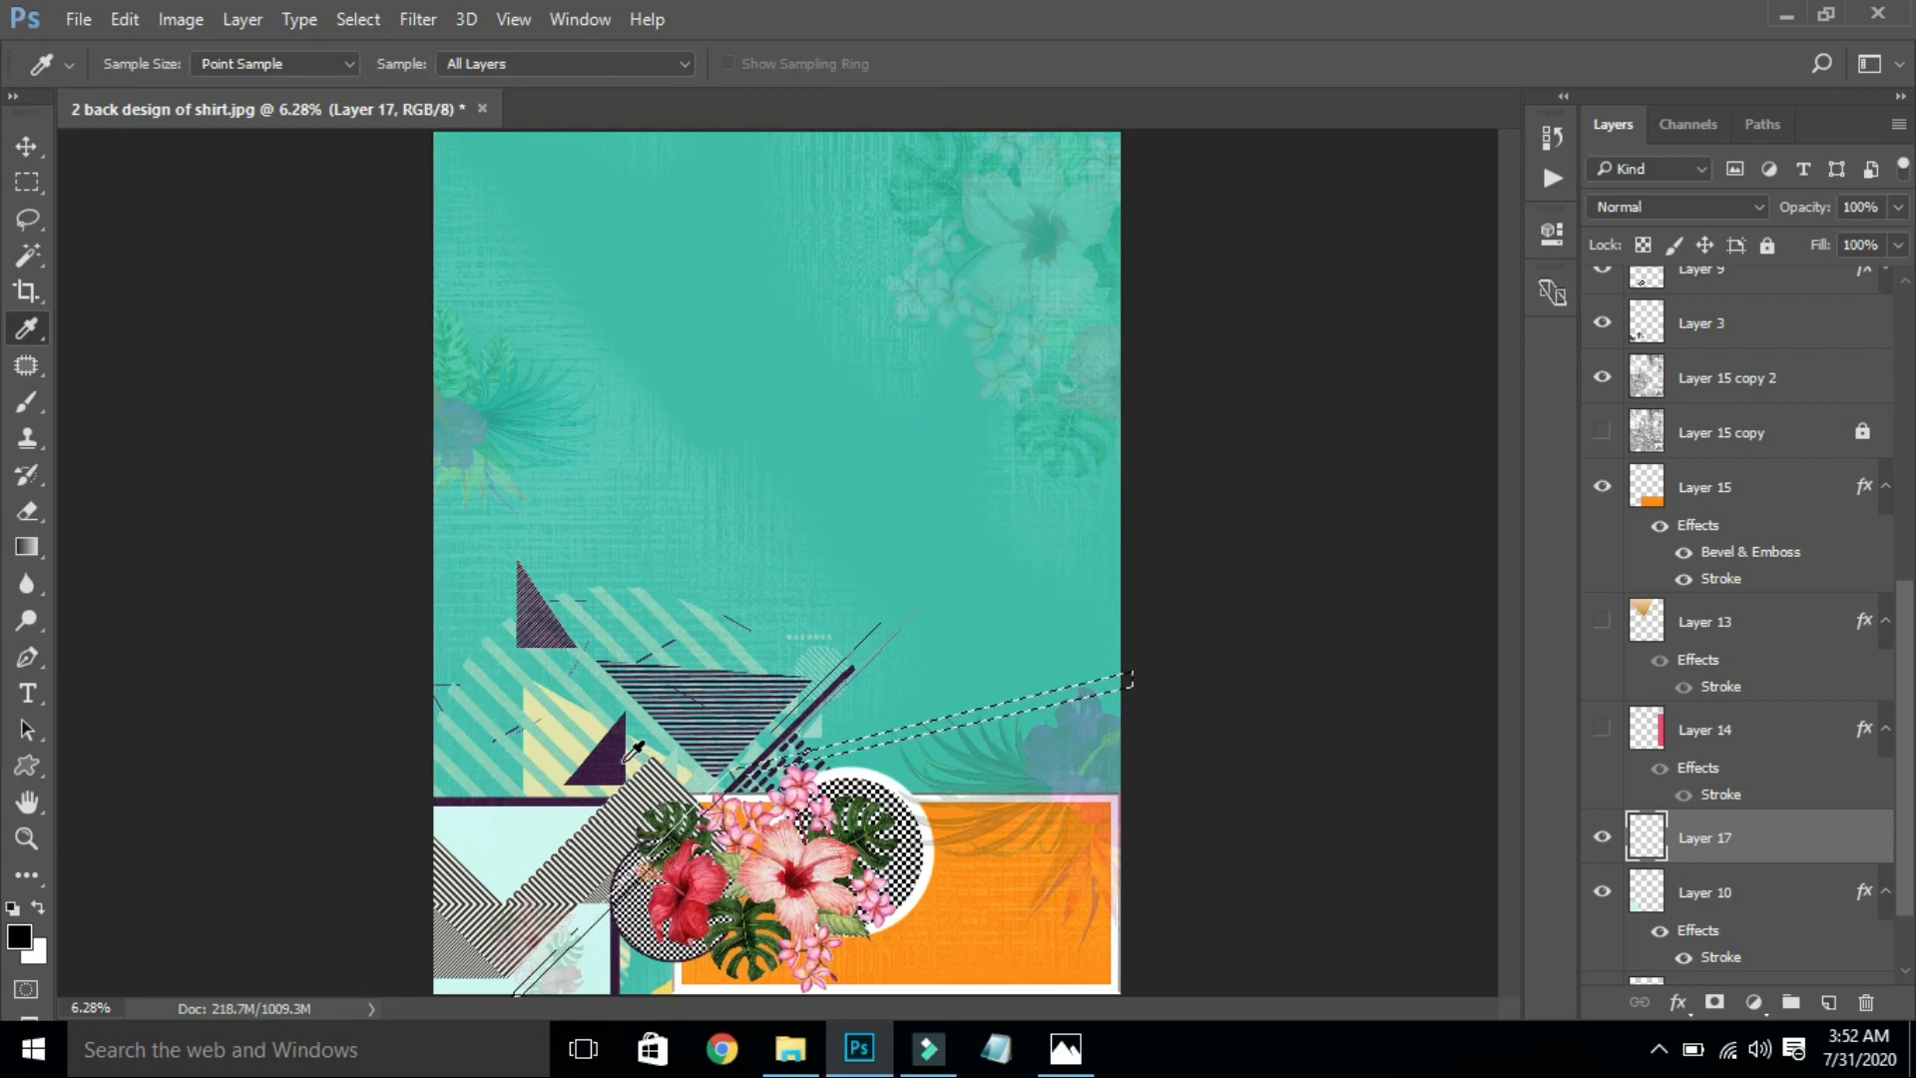
click(621, 770)
key(alt+BackSpace)
key(ctrl+d)
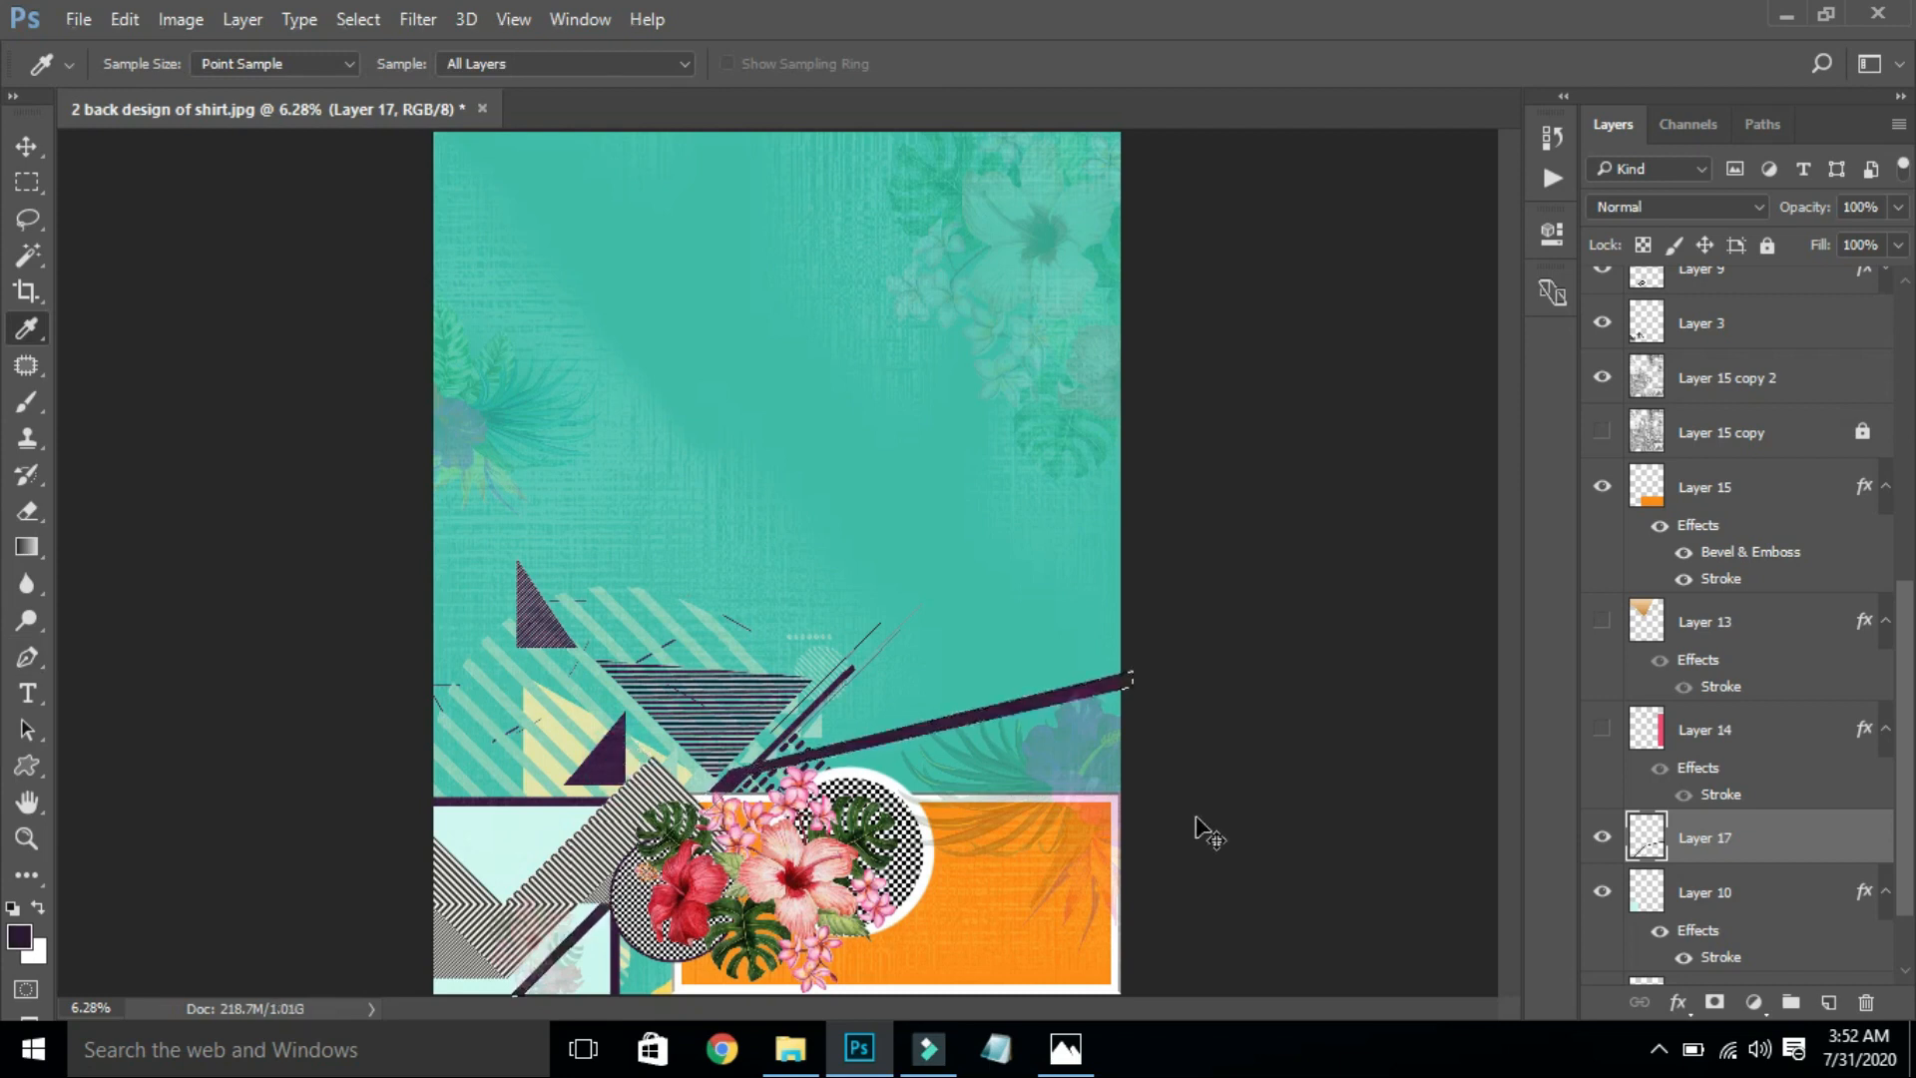
Step: Raise the dark band, Layer 17, in the layer order to directly above Layer 16
key(ctrl+bracketright)
key(ctrl+bracketright)
key(ctrl+bracketright)
key(ctrl+bracketright)
key(ctrl+bracketright)
key(ctrl+bracketright)
key(ctrl+bracketright)
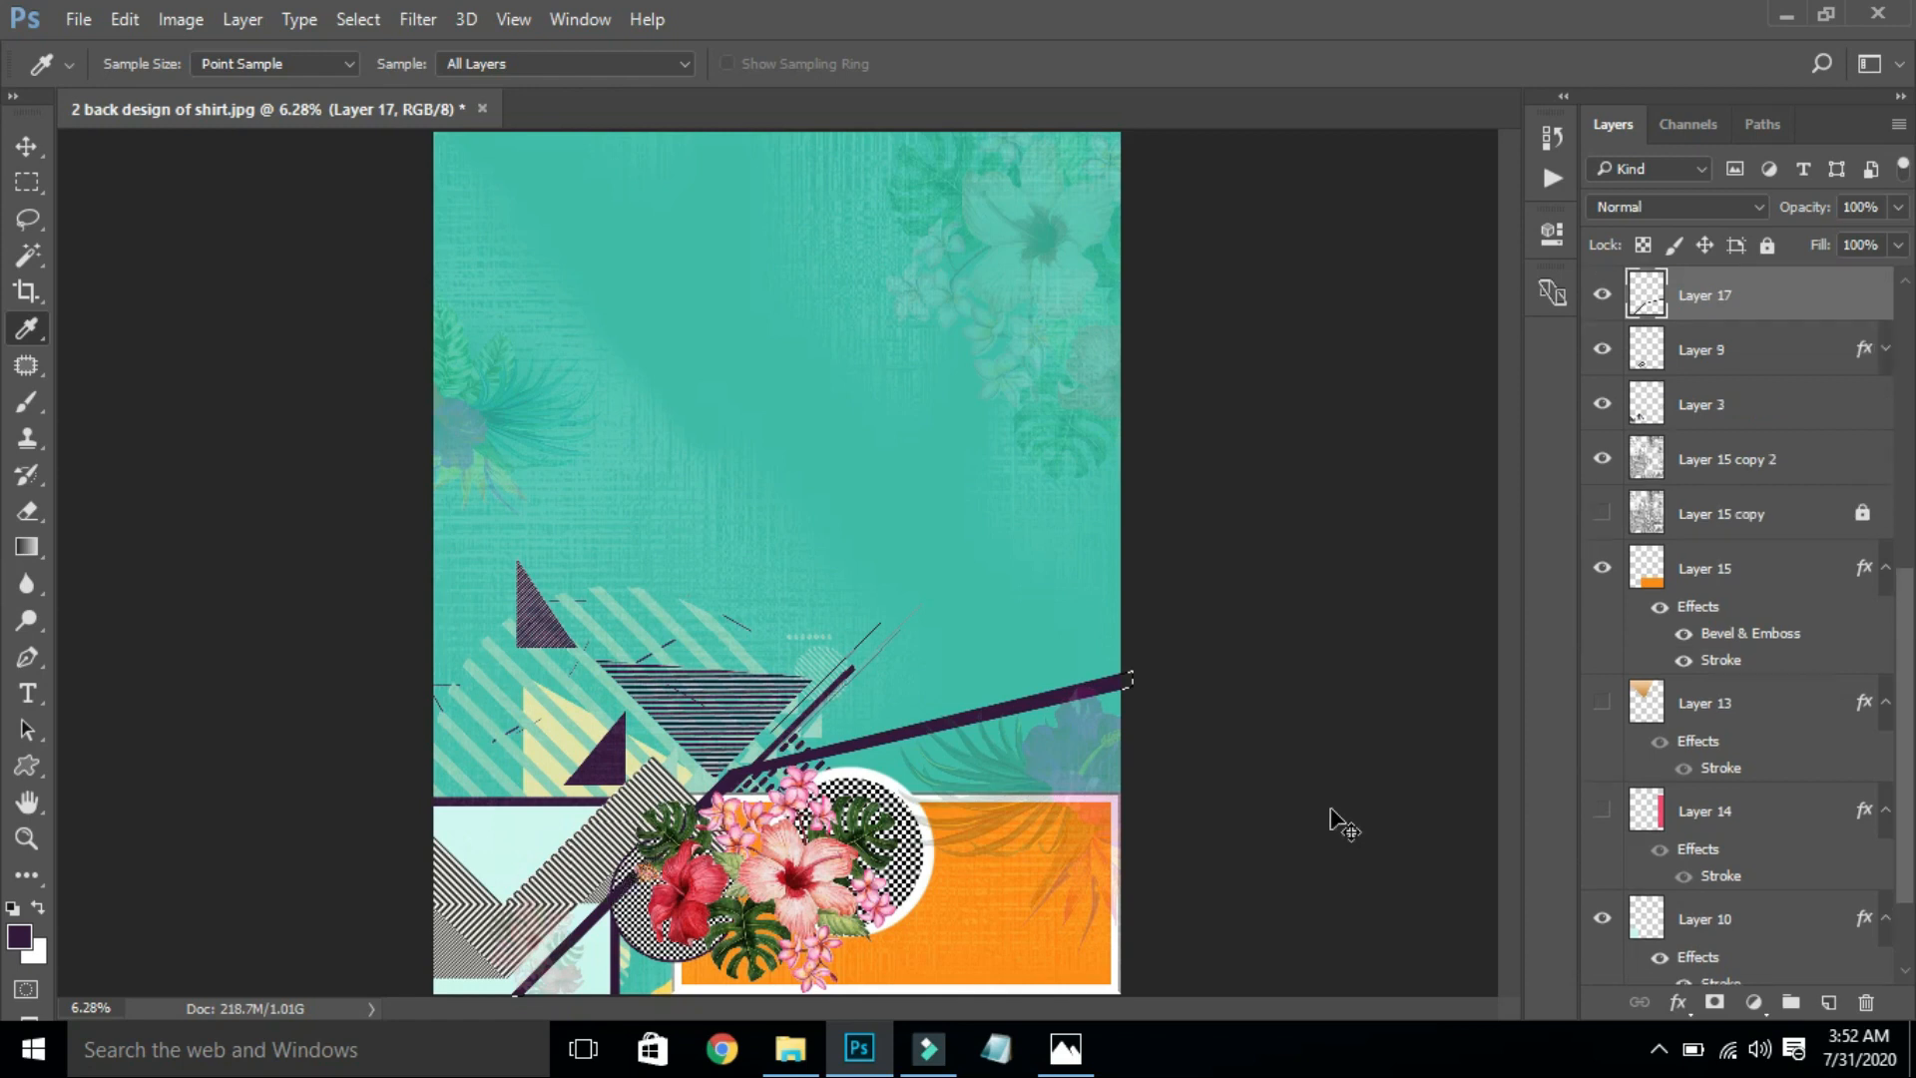
key(ctrl+bracketright)
key(ctrl+bracketright)
key(ctrl+bracketright)
key(ctrl+bracketright)
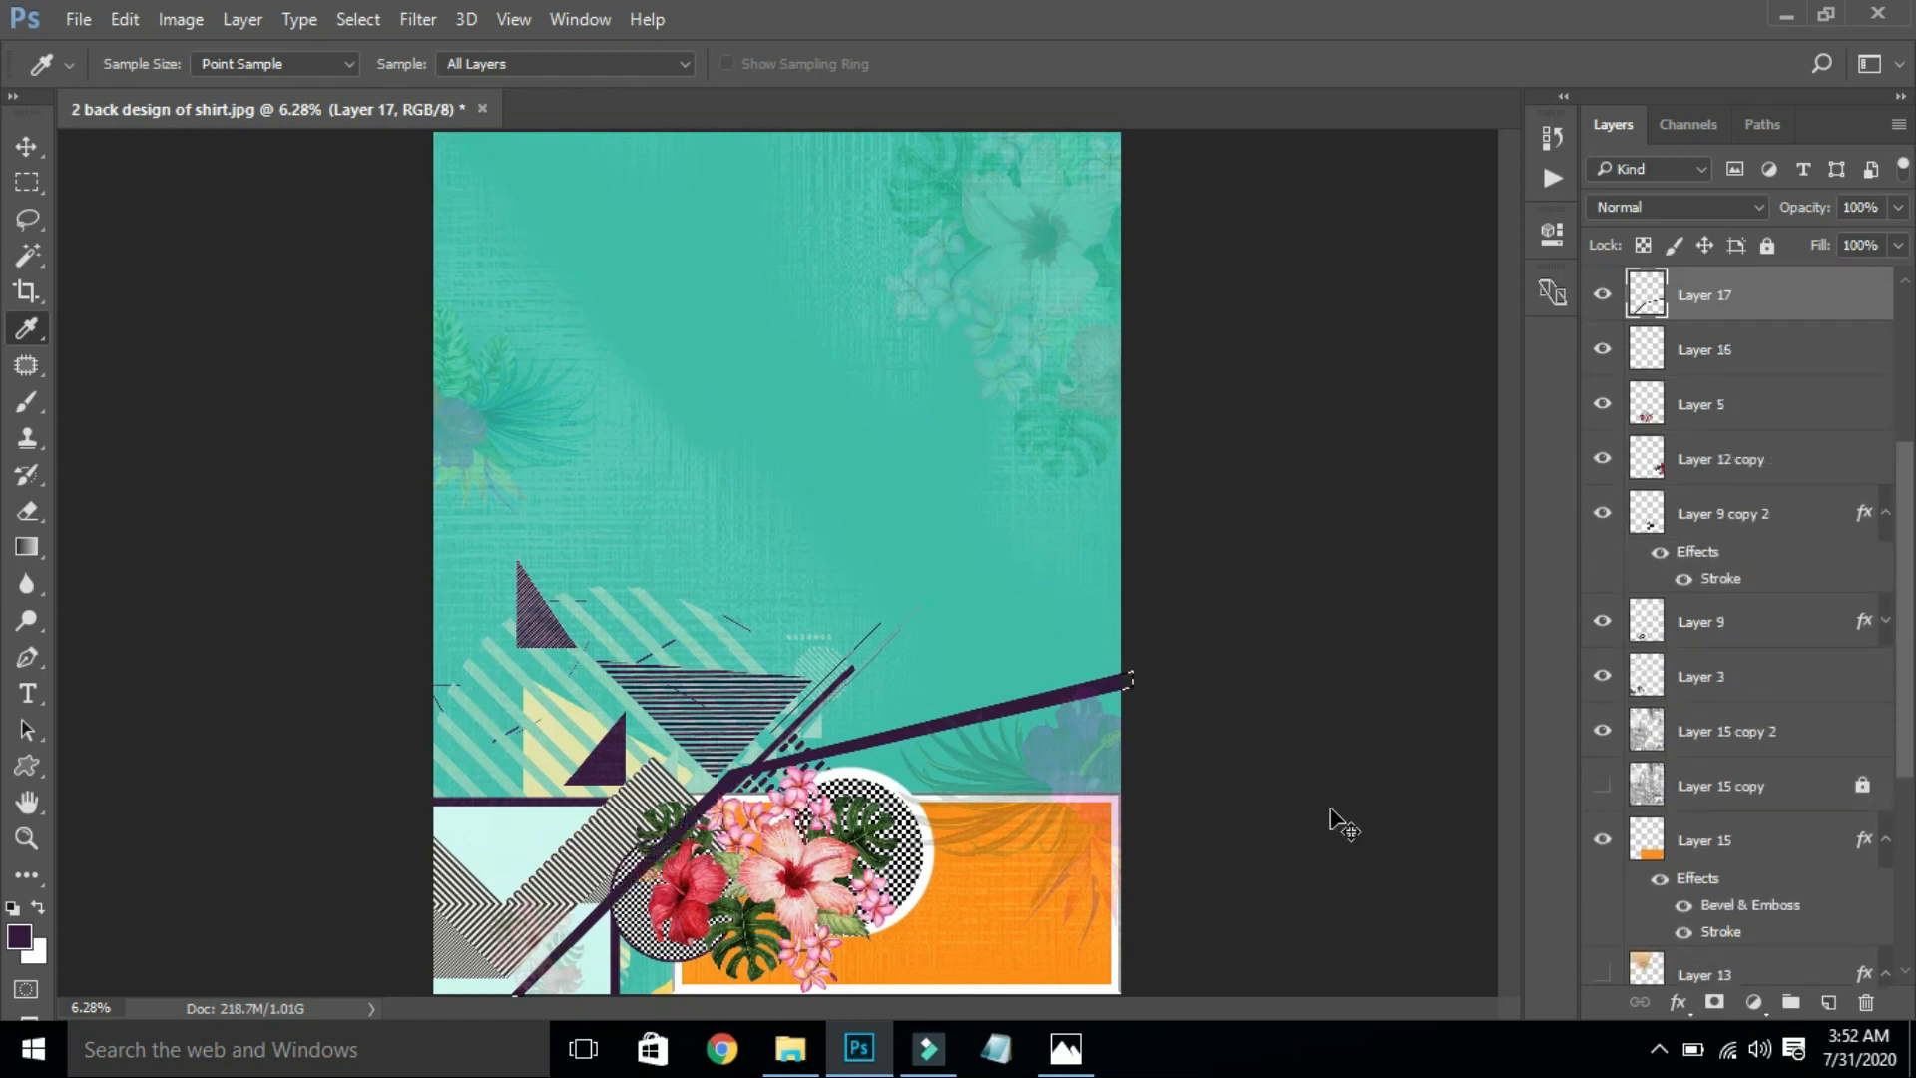
Step: Shift the Layer 5 flower cluster and the Layer 9 checkered circle slightly down, and select the dark band on Layer 17
key(v)
drag(813, 873, 789, 853)
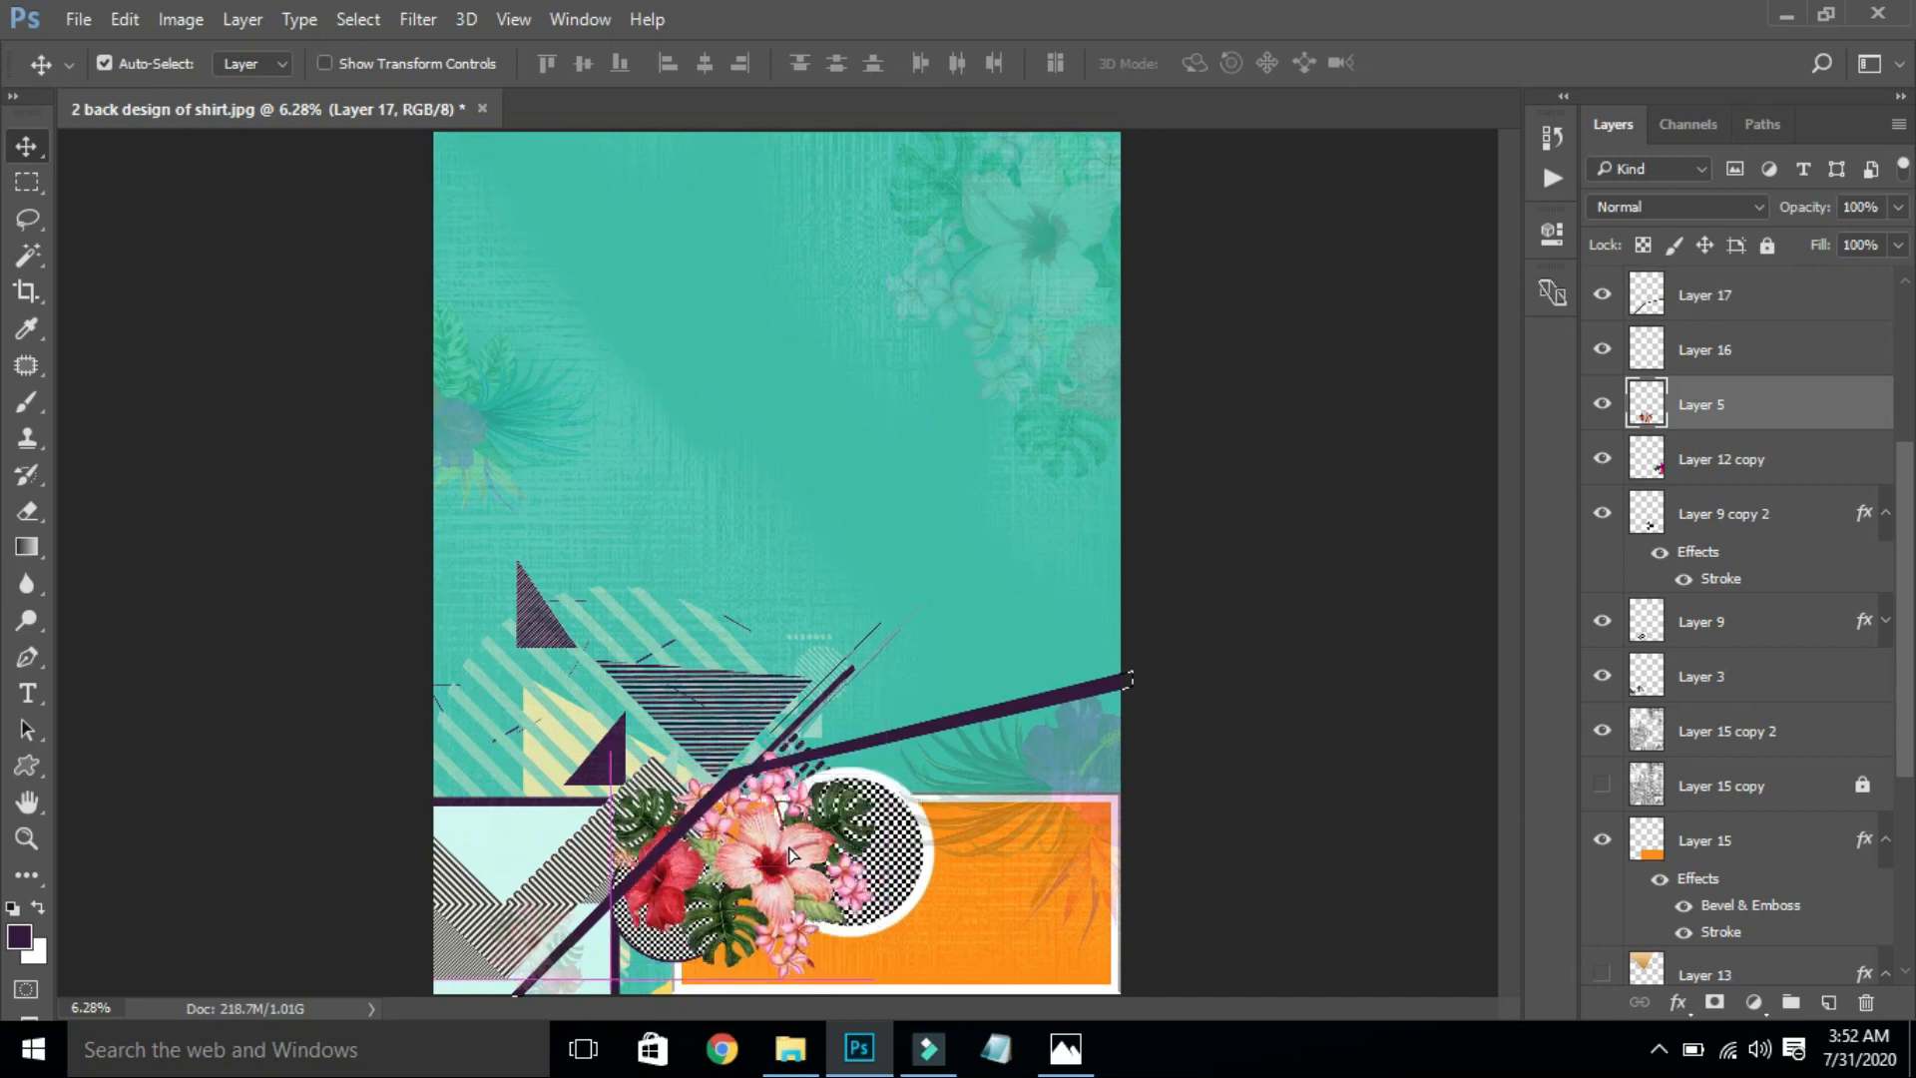
click(671, 950)
mouse_move(671, 942)
mouse_down()
mouse_move(674, 960)
mouse_move(666, 906)
mouse_move(683, 933)
mouse_up()
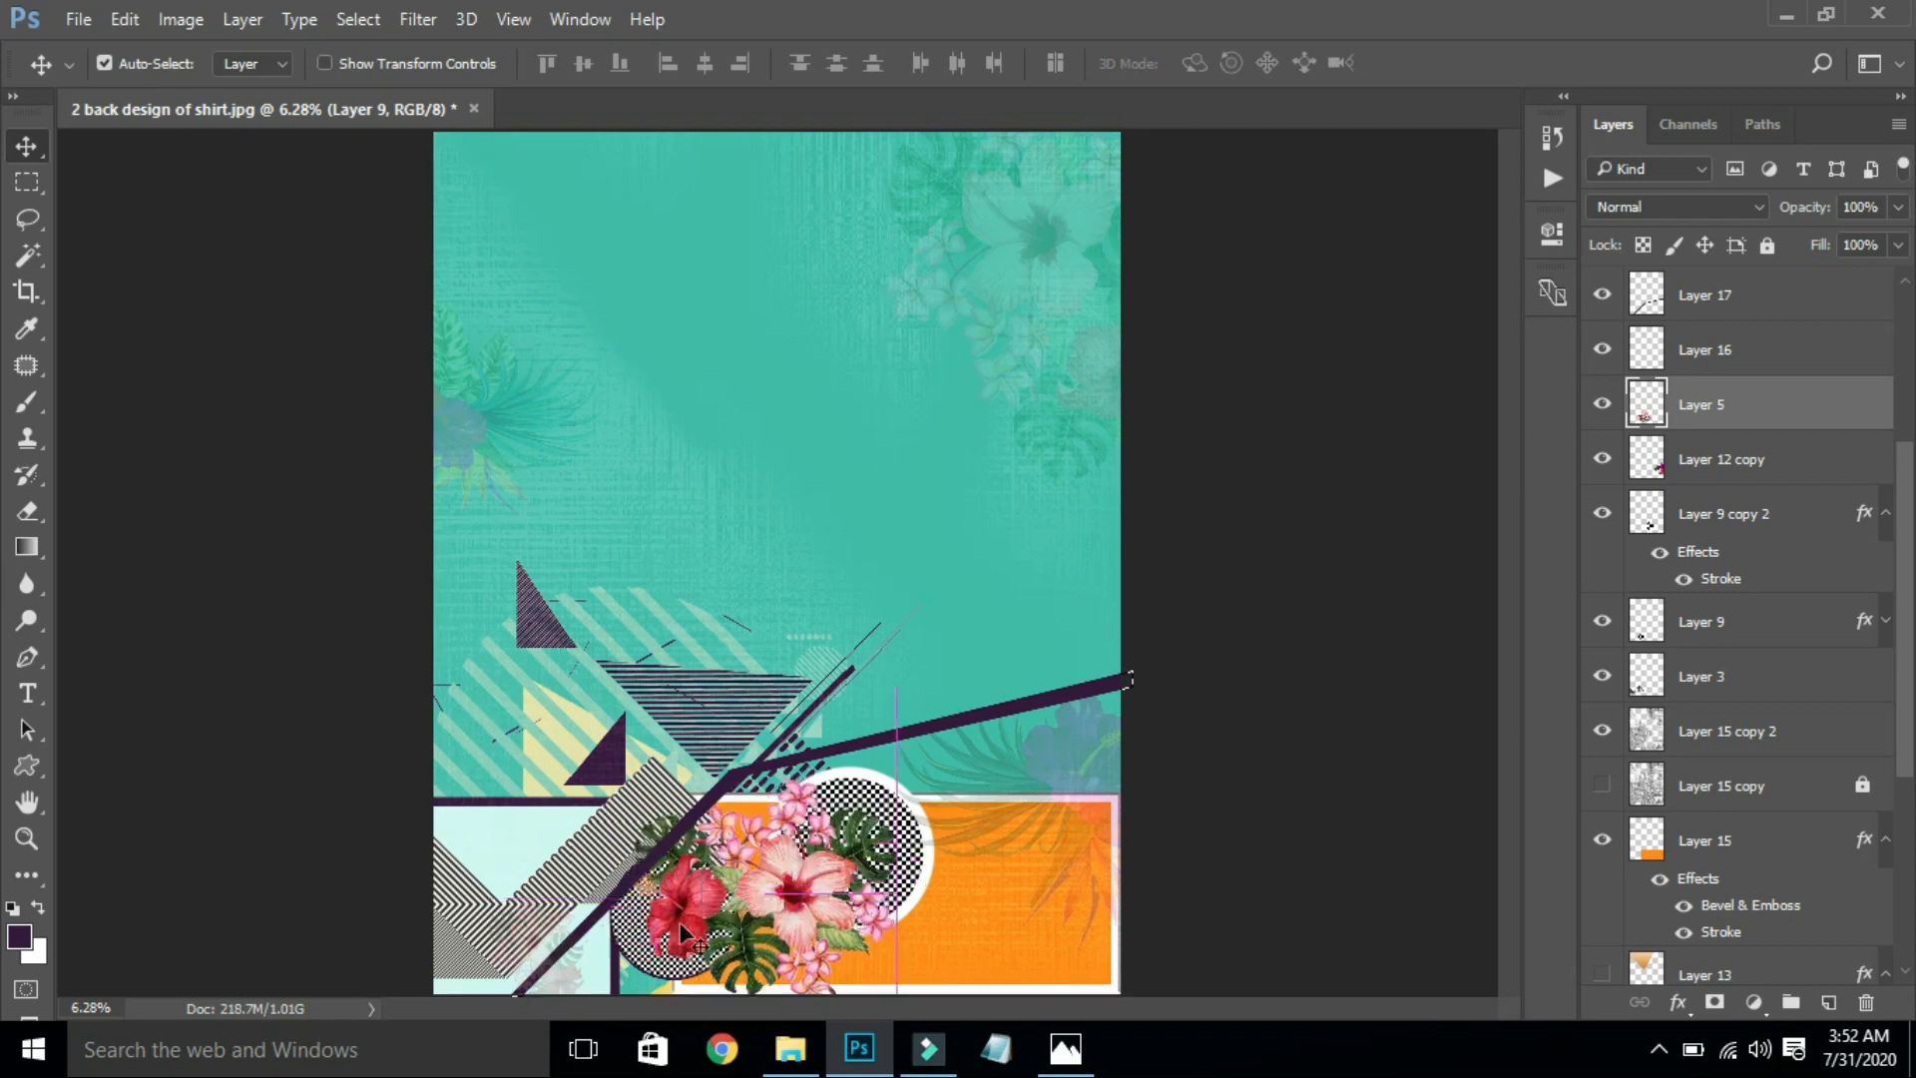
click(732, 794)
key(ctrl)
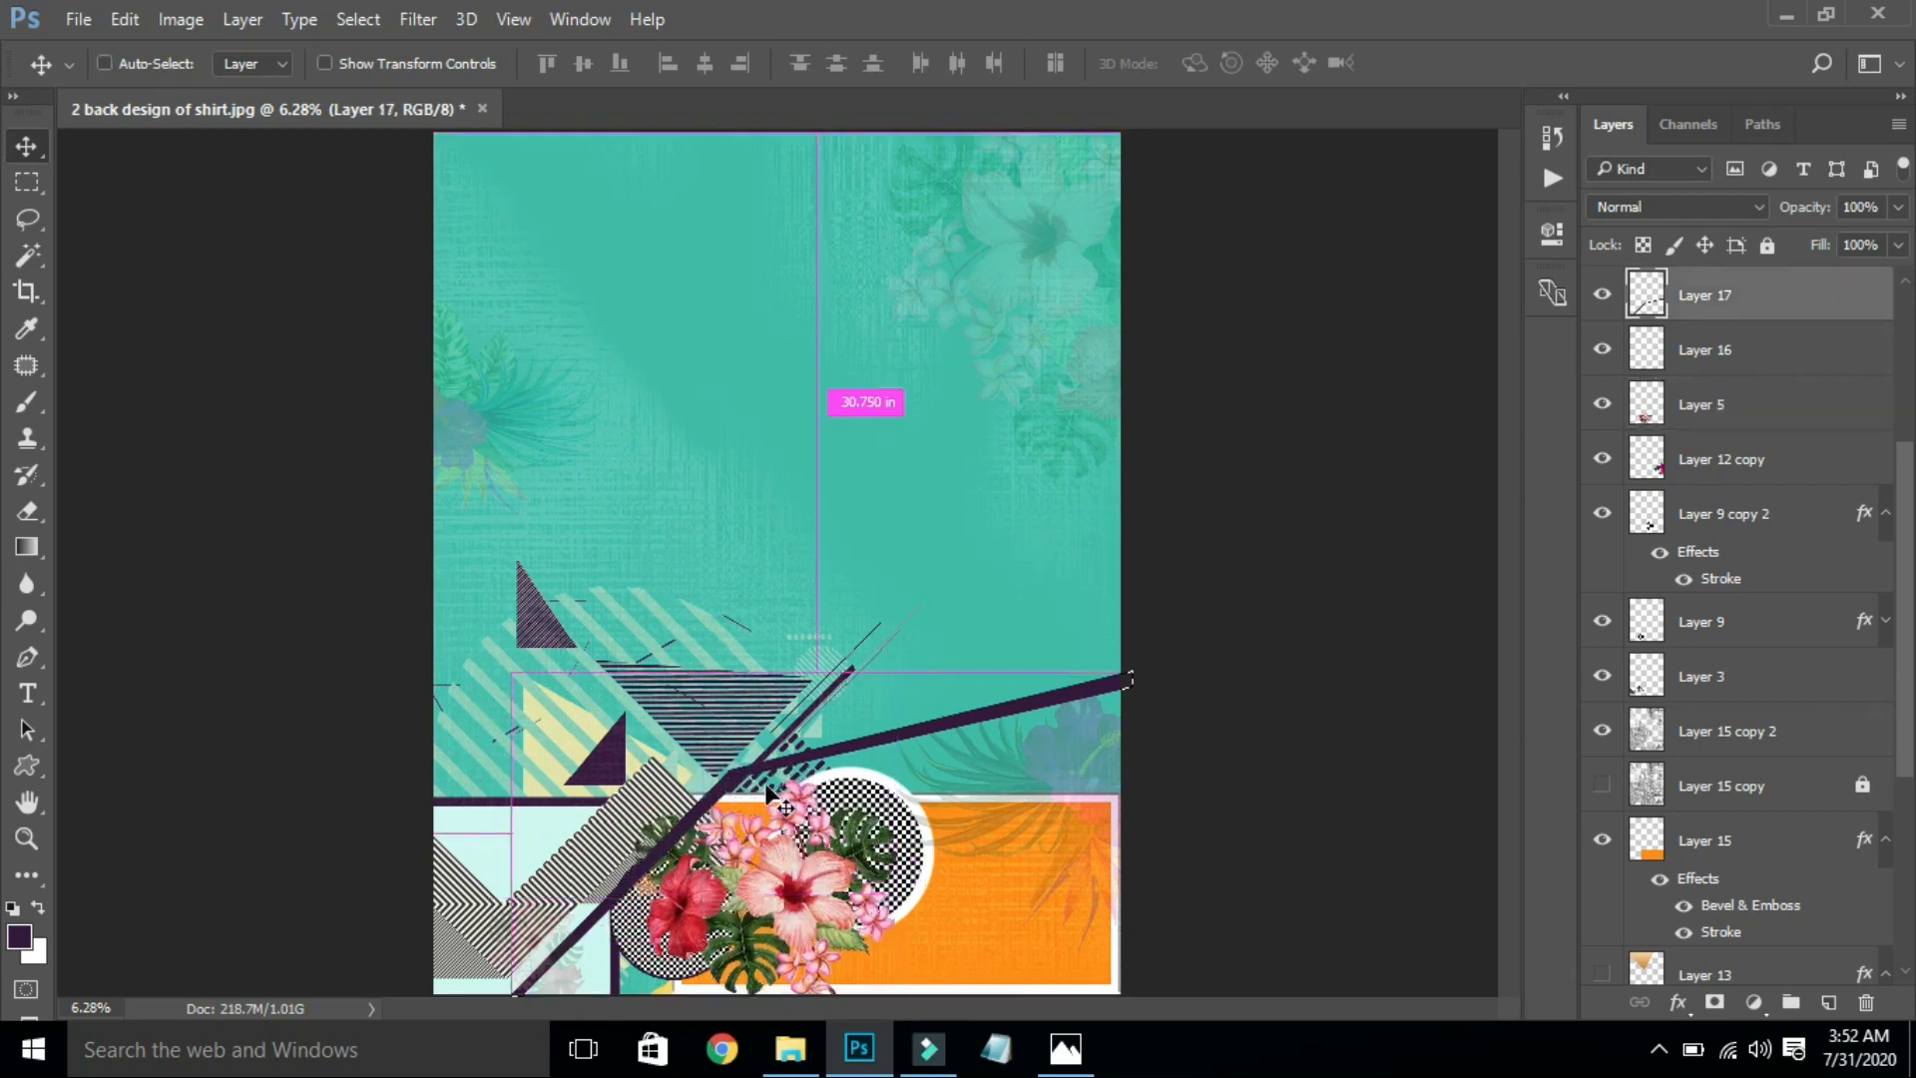
Step: Save the document and lower the dark band, Layer 17, in the layer order to directly between Layer 16 and Layer 5
key(ctrl+s)
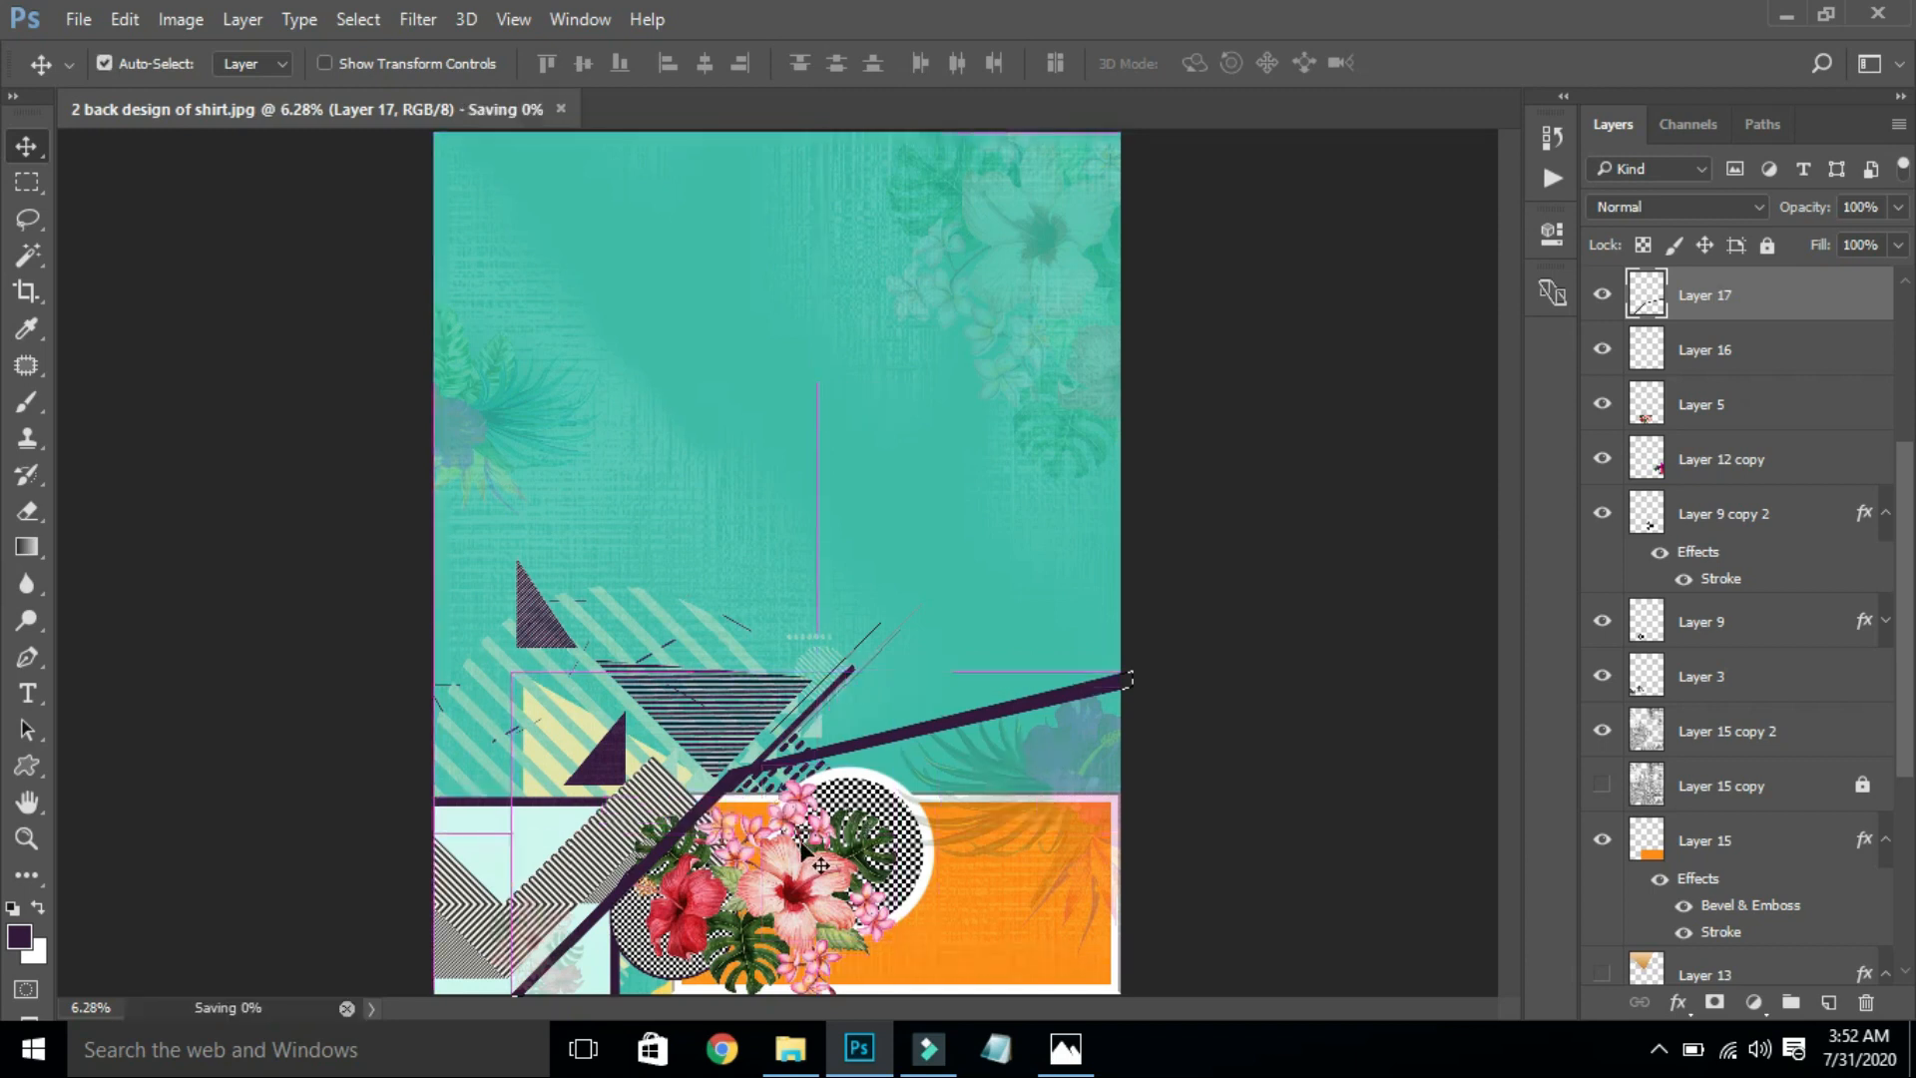
click(803, 834)
click(727, 784)
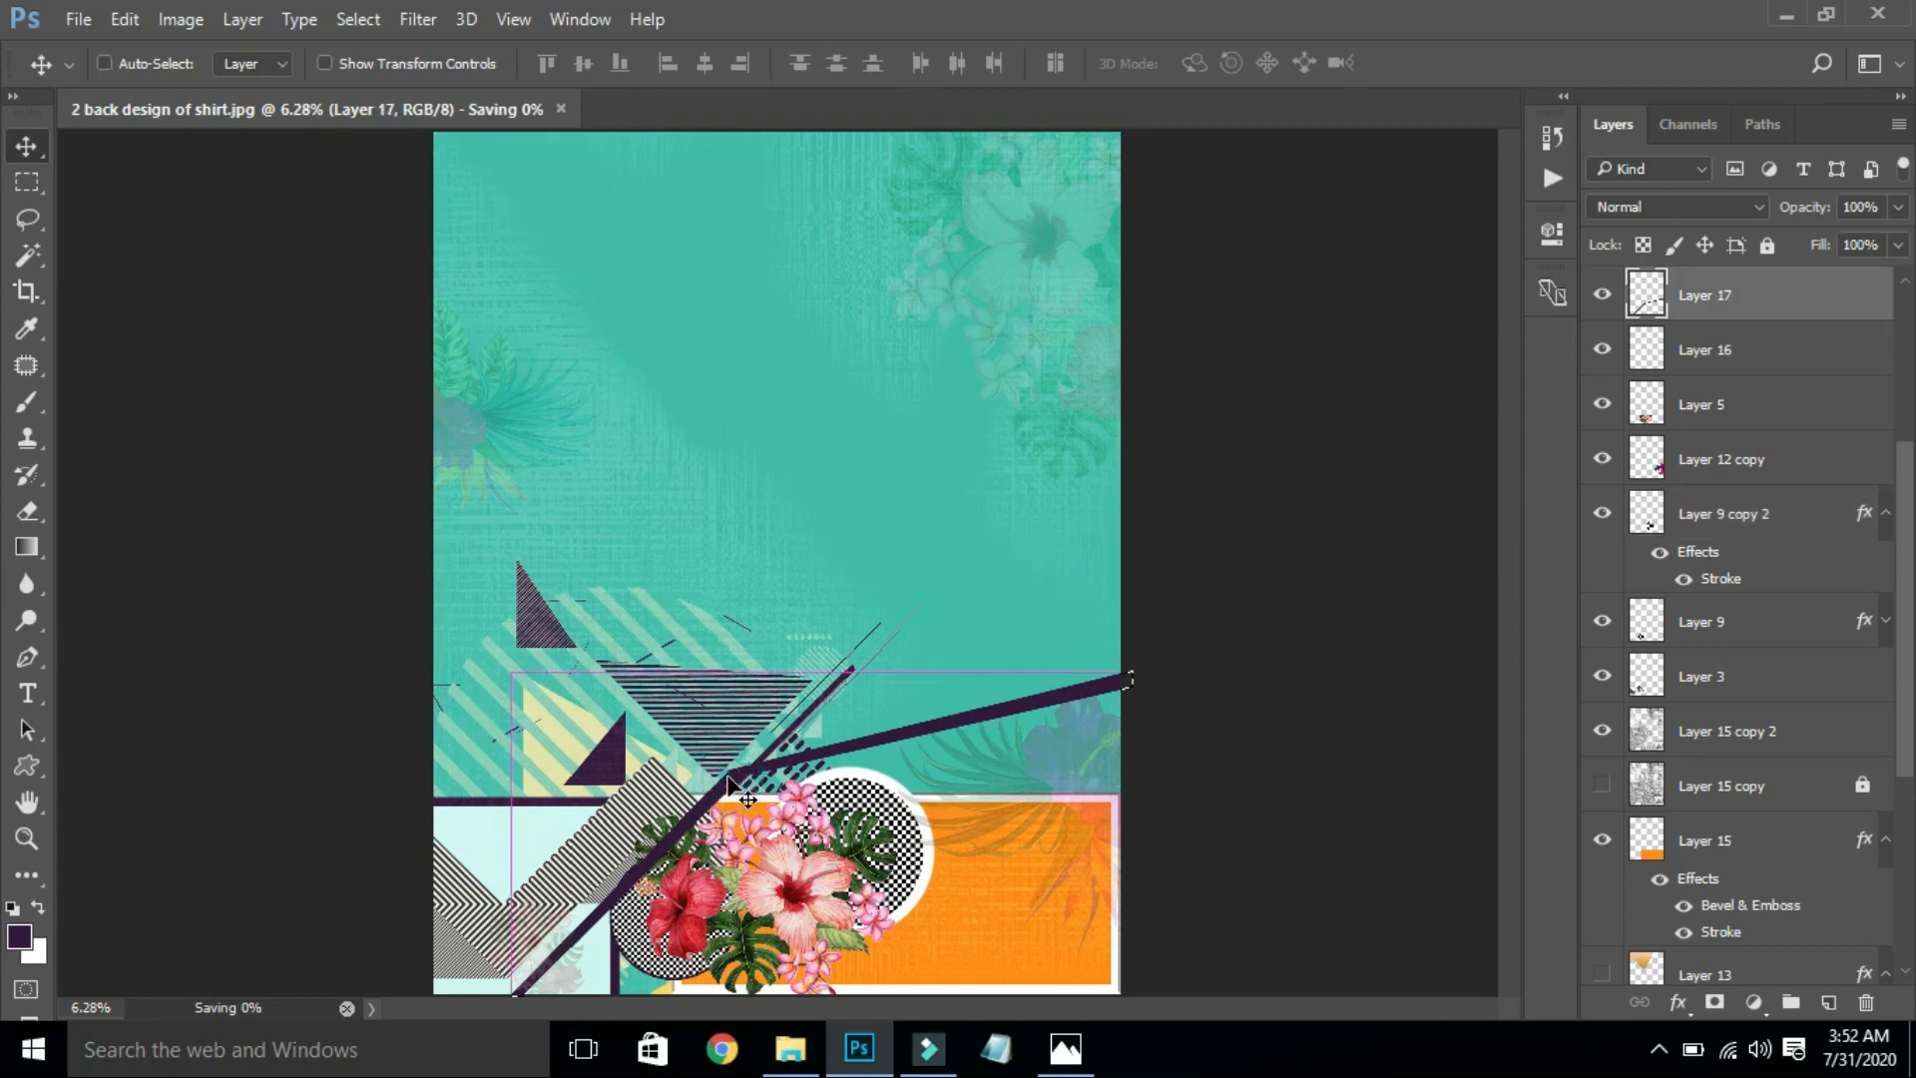
key(ctrl+bracketleft)
key(ctrl+bracketleft)
key(ctrl+bracketleft)
key(ctrl+bracketleft)
key(ctrl+bracketleft)
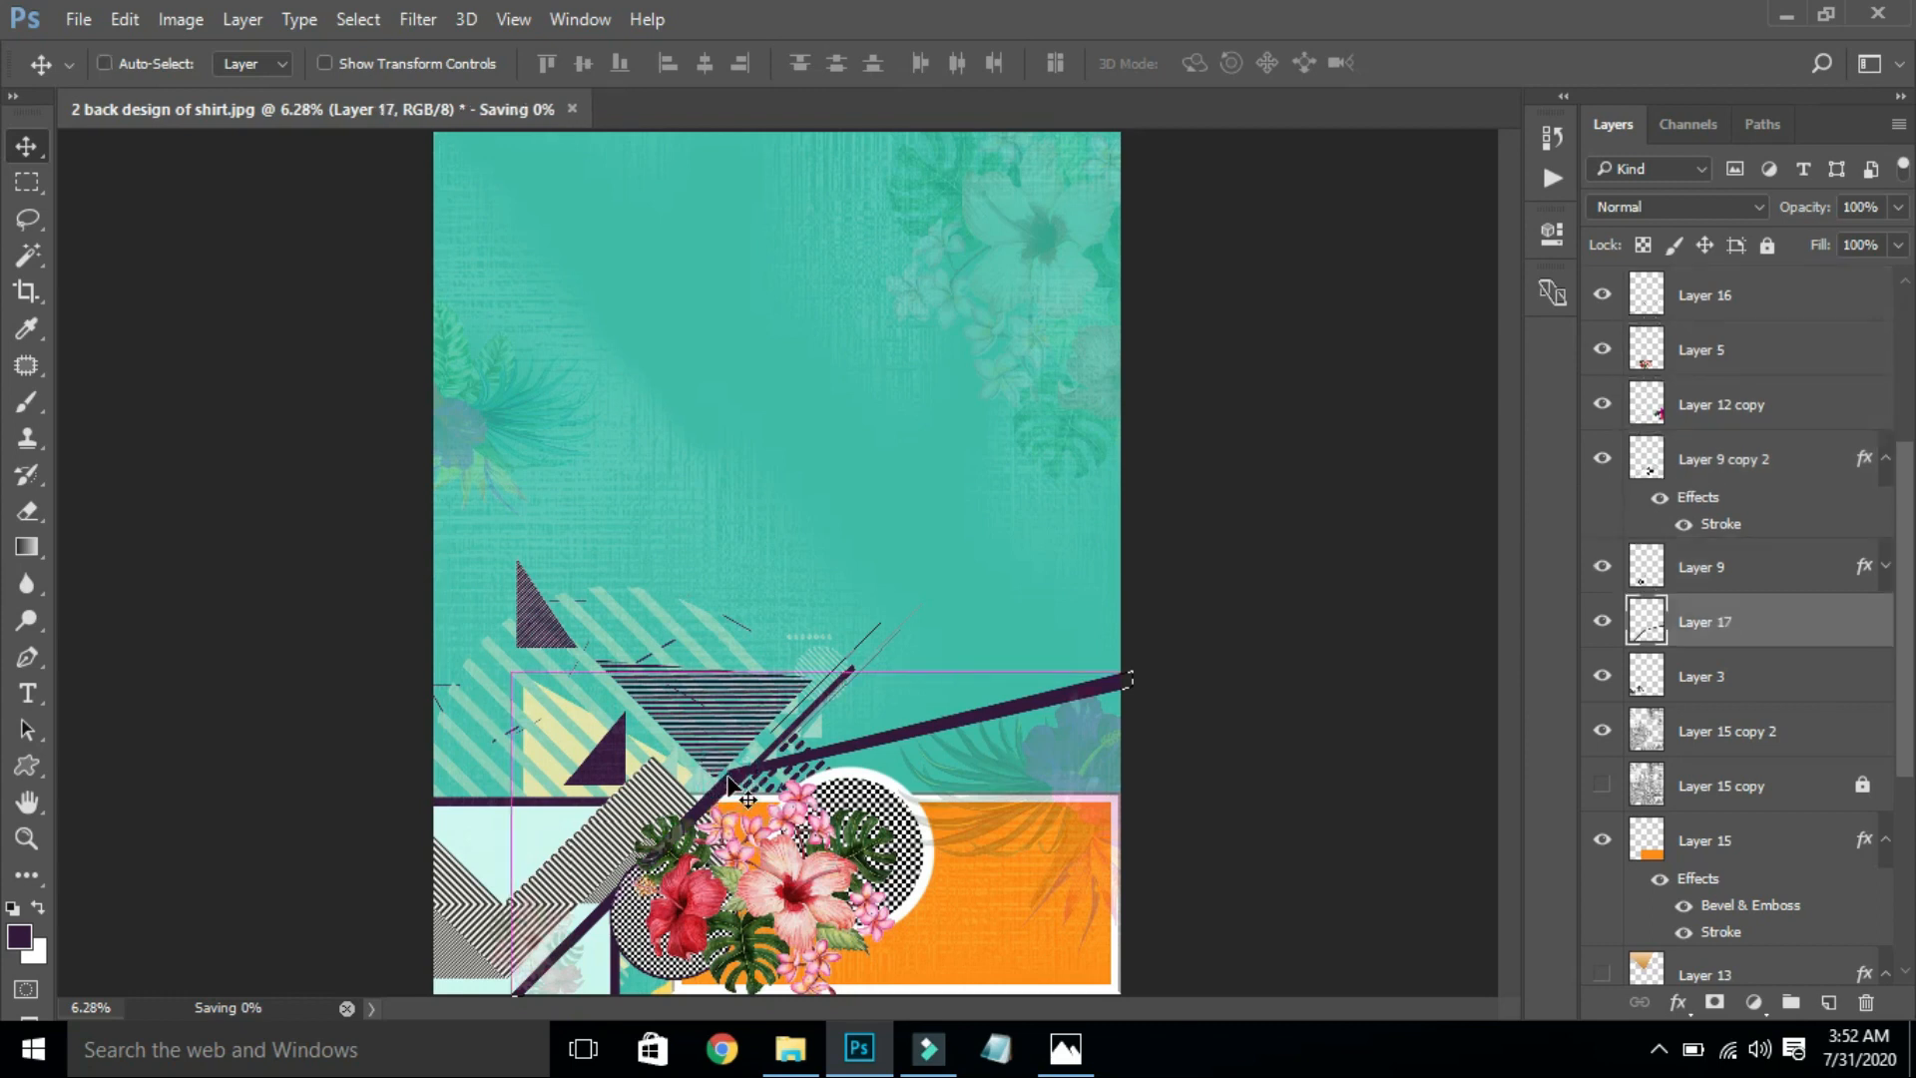
key(ctrl+bracketright)
key(ctrl+bracketright)
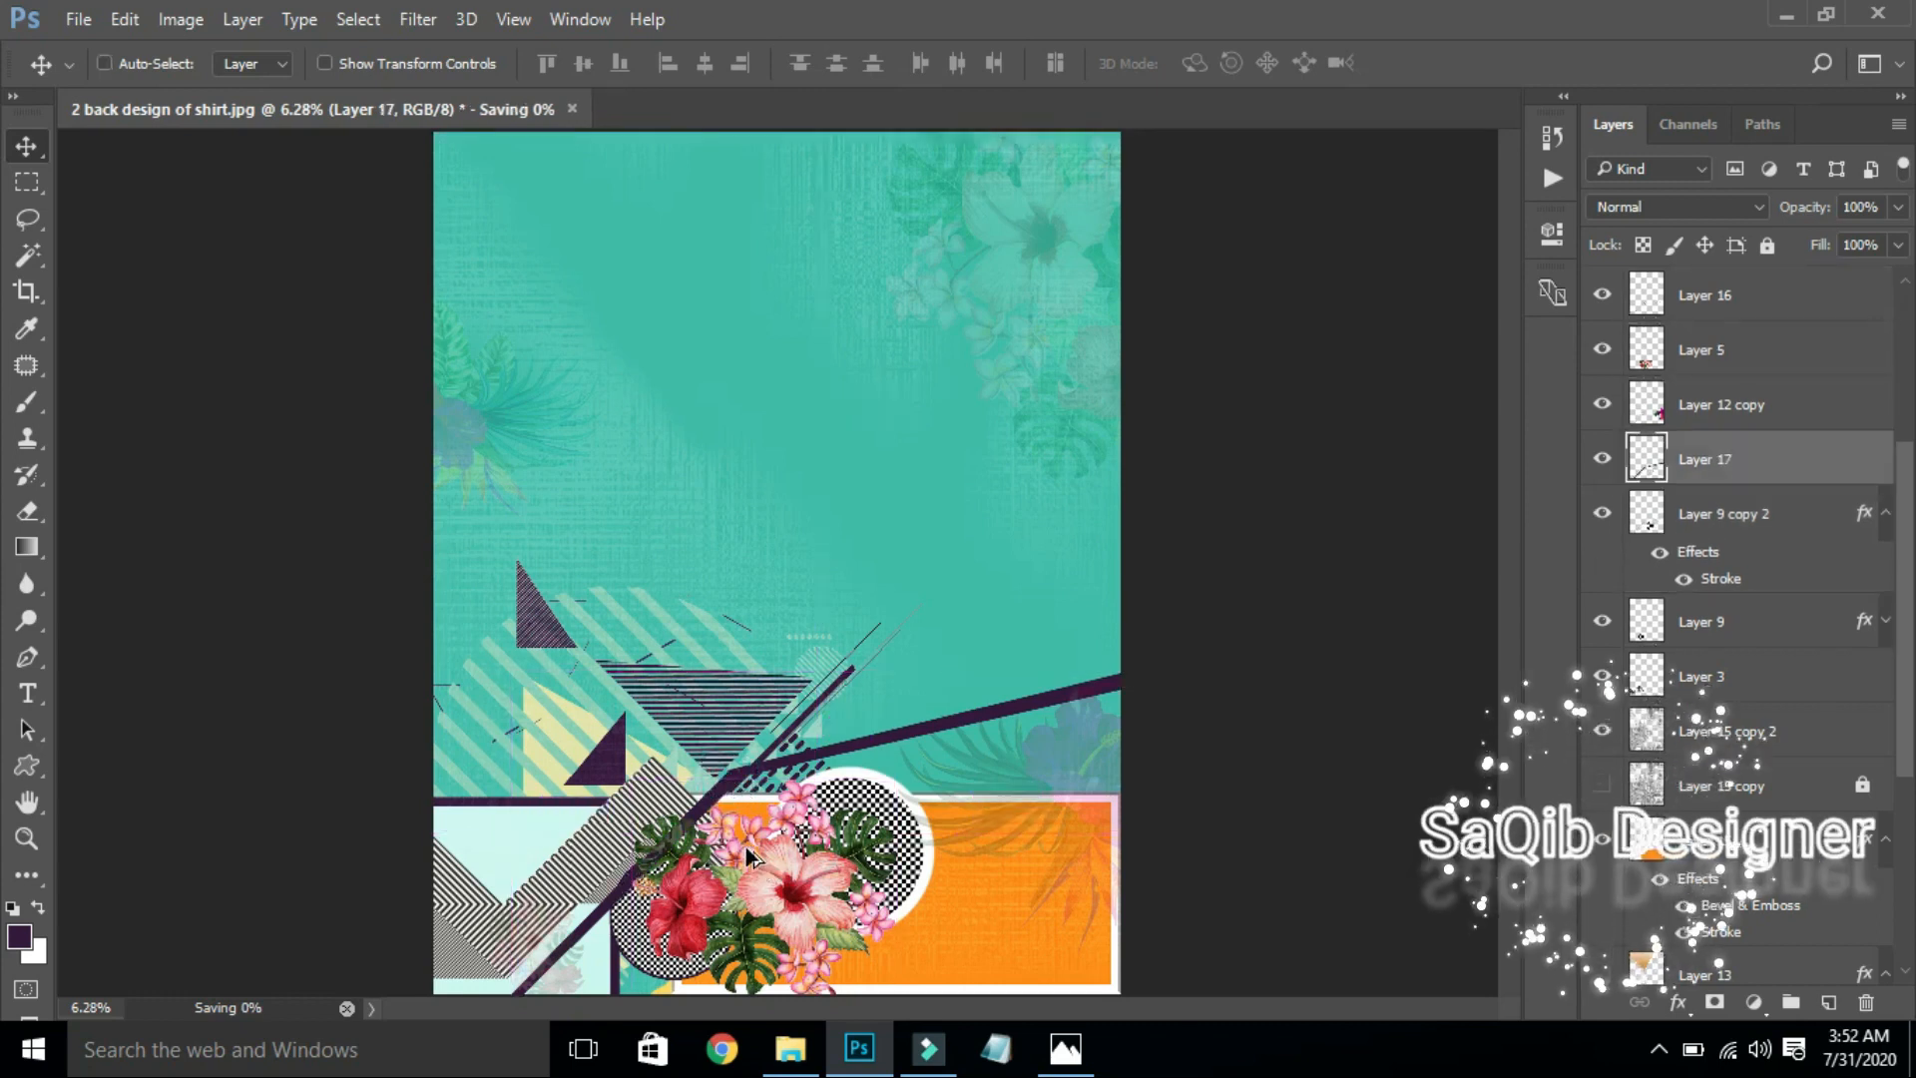
key(ctrl+bracketright)
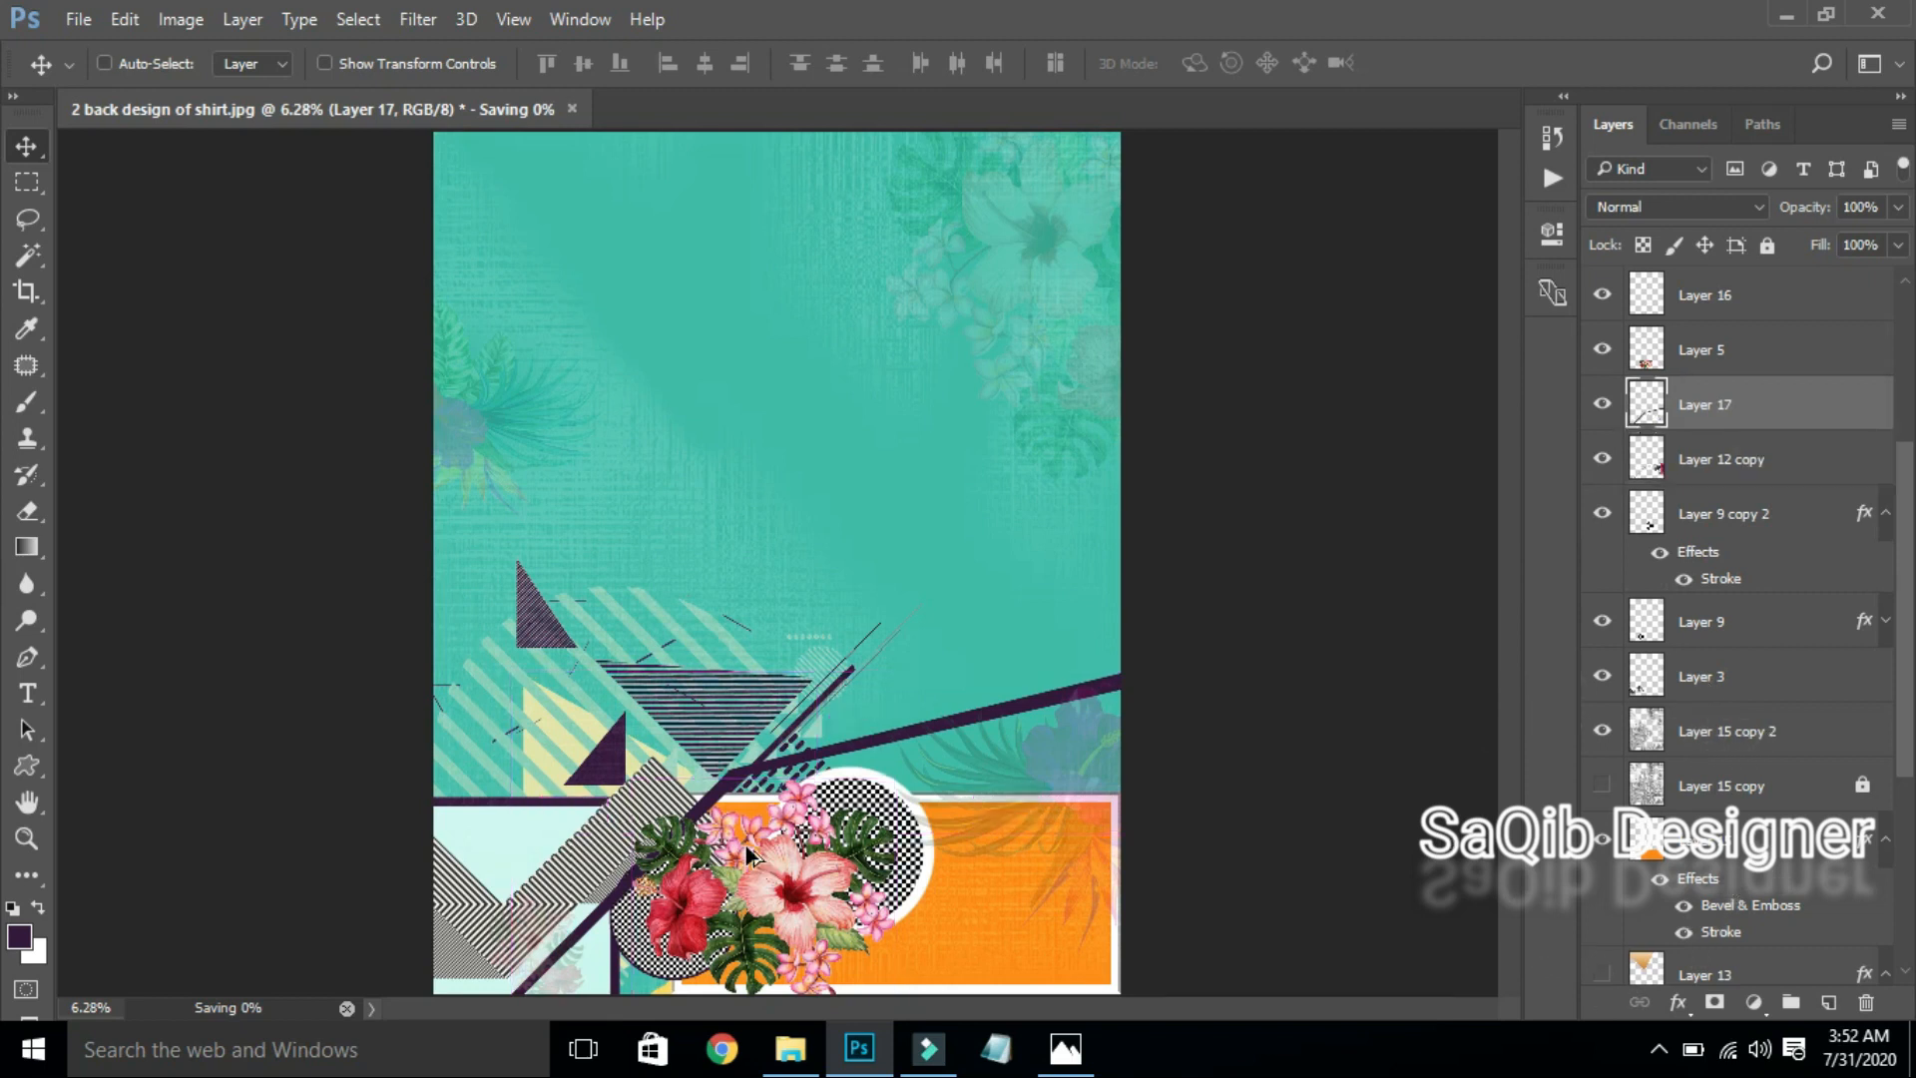
key(ctrl+bracketright)
Step: Erase the bend of the Layer 17 band above the flowers with the soft 2400 px eraser
key(e)
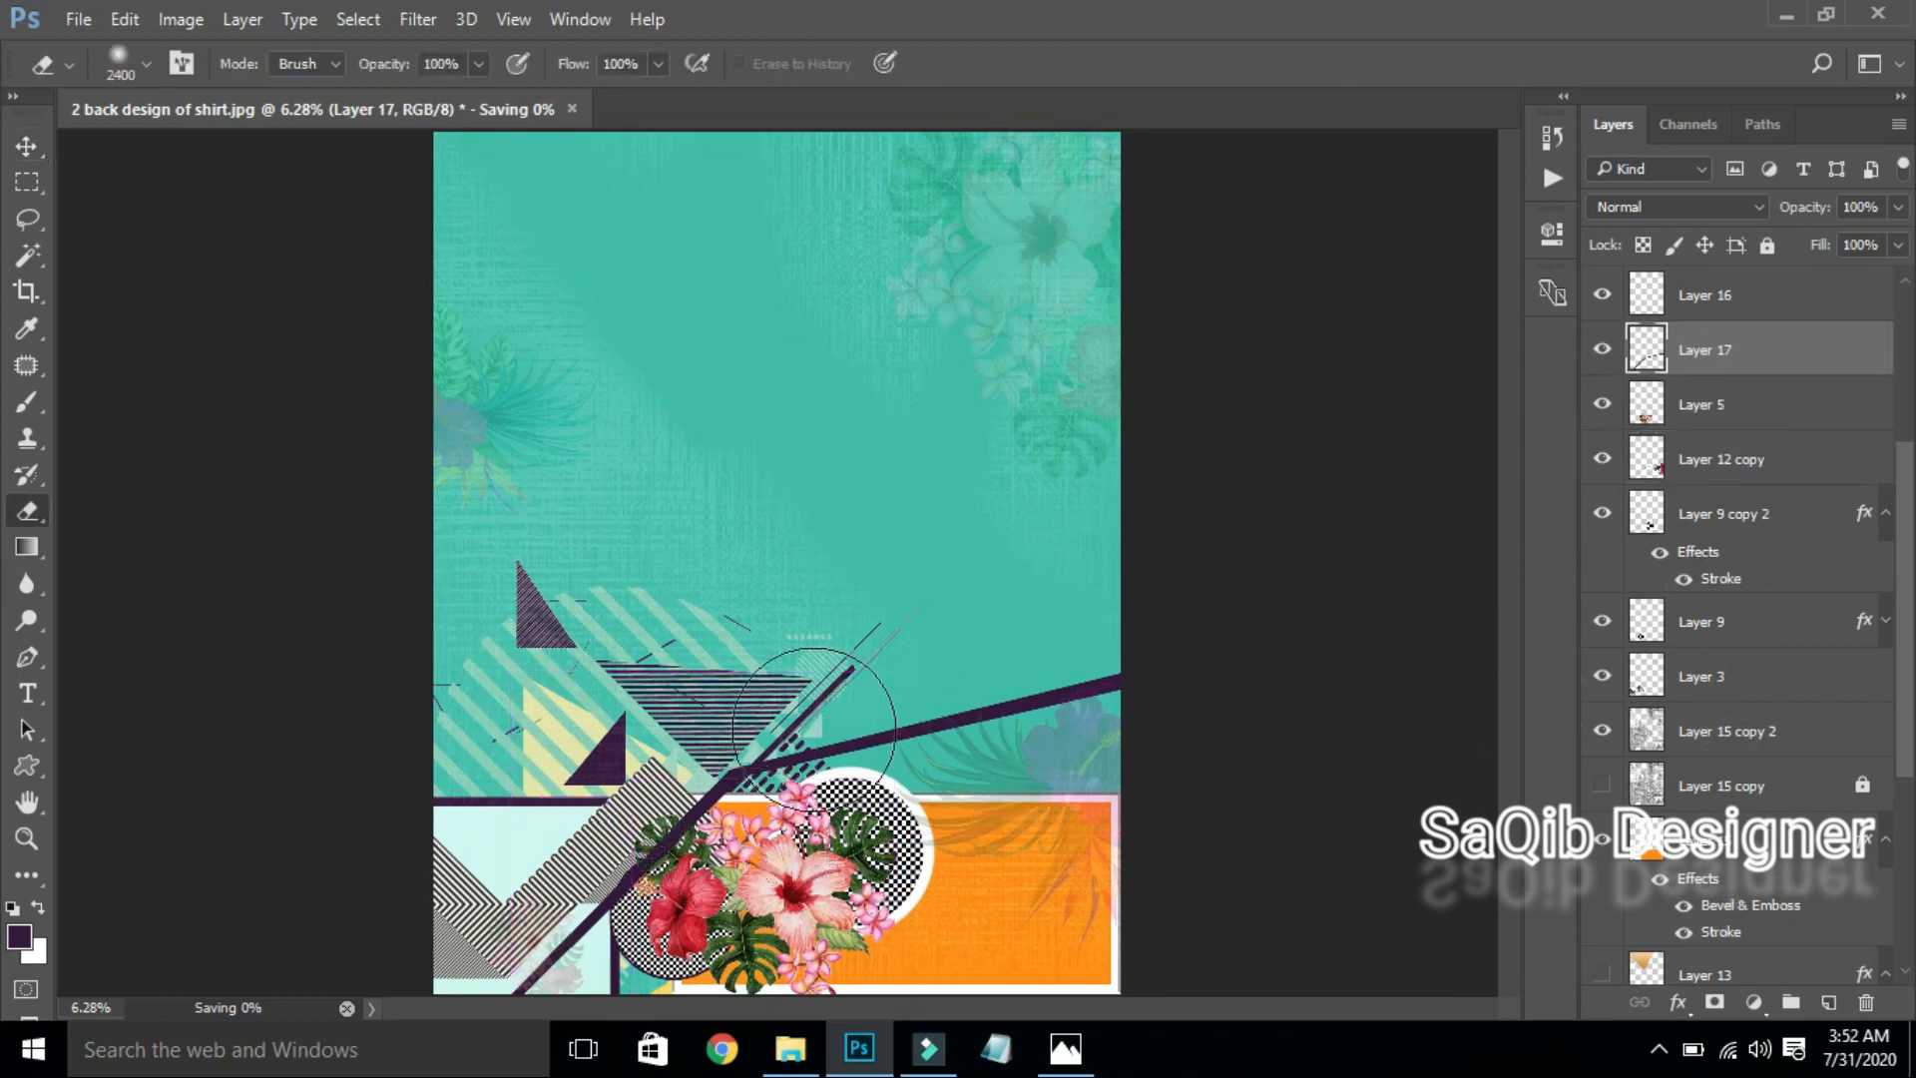
click(800, 744)
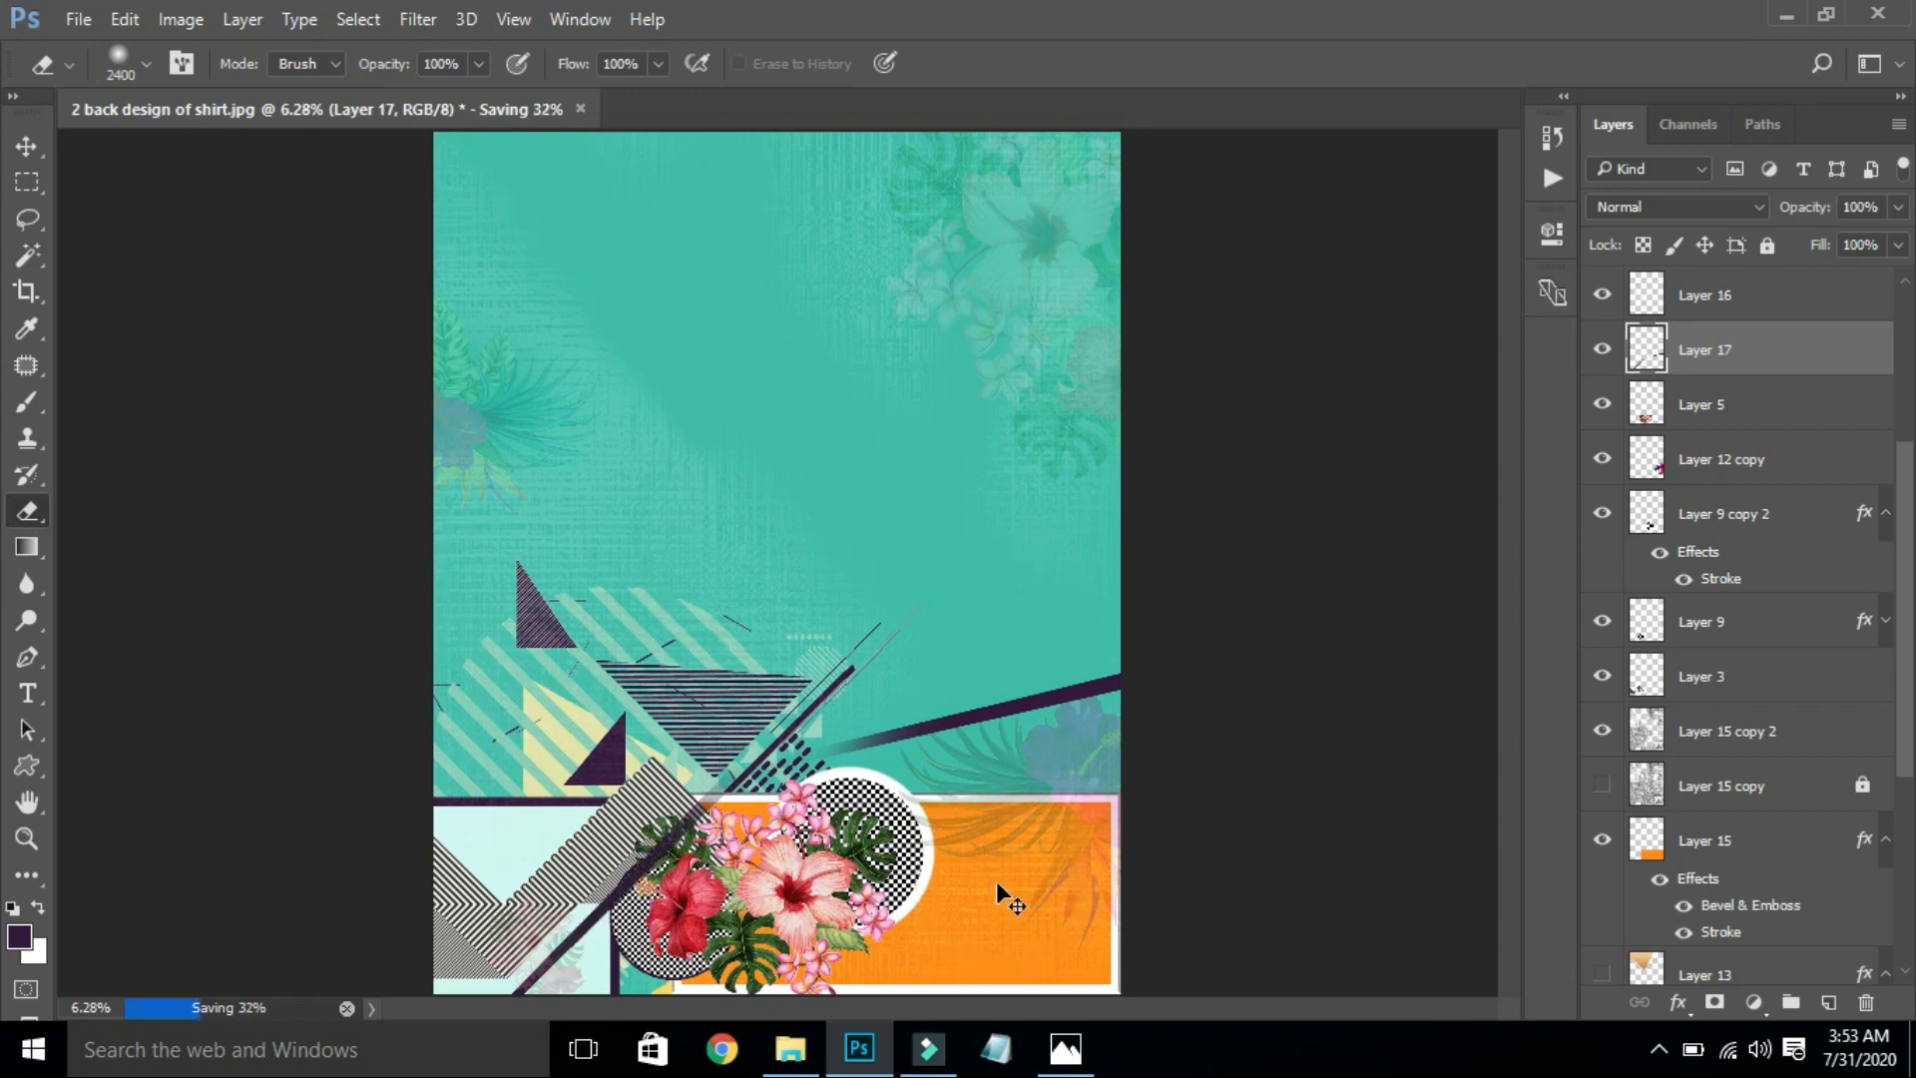
Step: Duplicate Layer 17, rotate and move the copy so it runs above the striped triangle and crosses the original band, and soften its inner end with the eraser
key(ctrl+j)
key(ctrl+t)
drag(1271, 736, 1143, 958)
mouse_move(998, 878)
mouse_down()
mouse_move(889, 866)
mouse_move(1168, 816)
mouse_move(1116, 763)
mouse_up()
key(e)
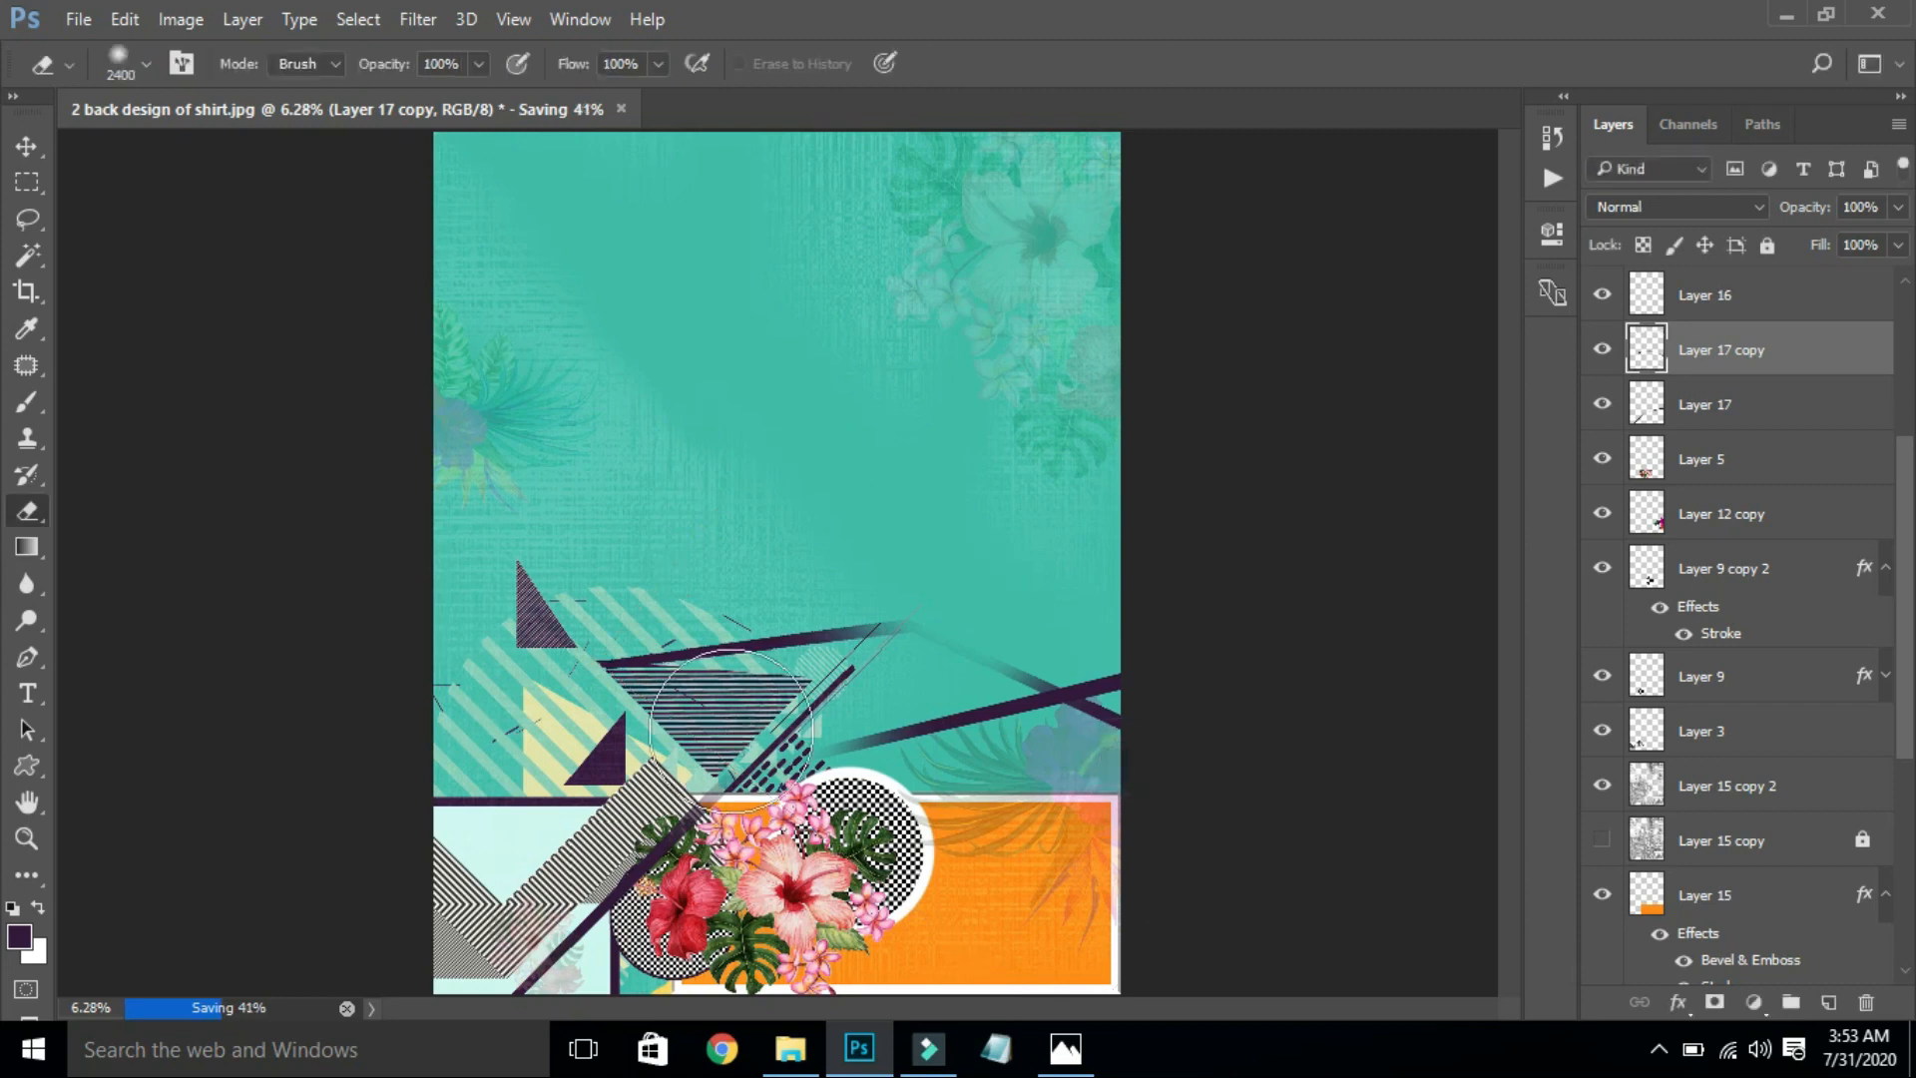
mouse_move(808, 723)
mouse_down()
mouse_move(804, 599)
mouse_move(842, 599)
mouse_move(864, 685)
mouse_move(876, 635)
mouse_up()
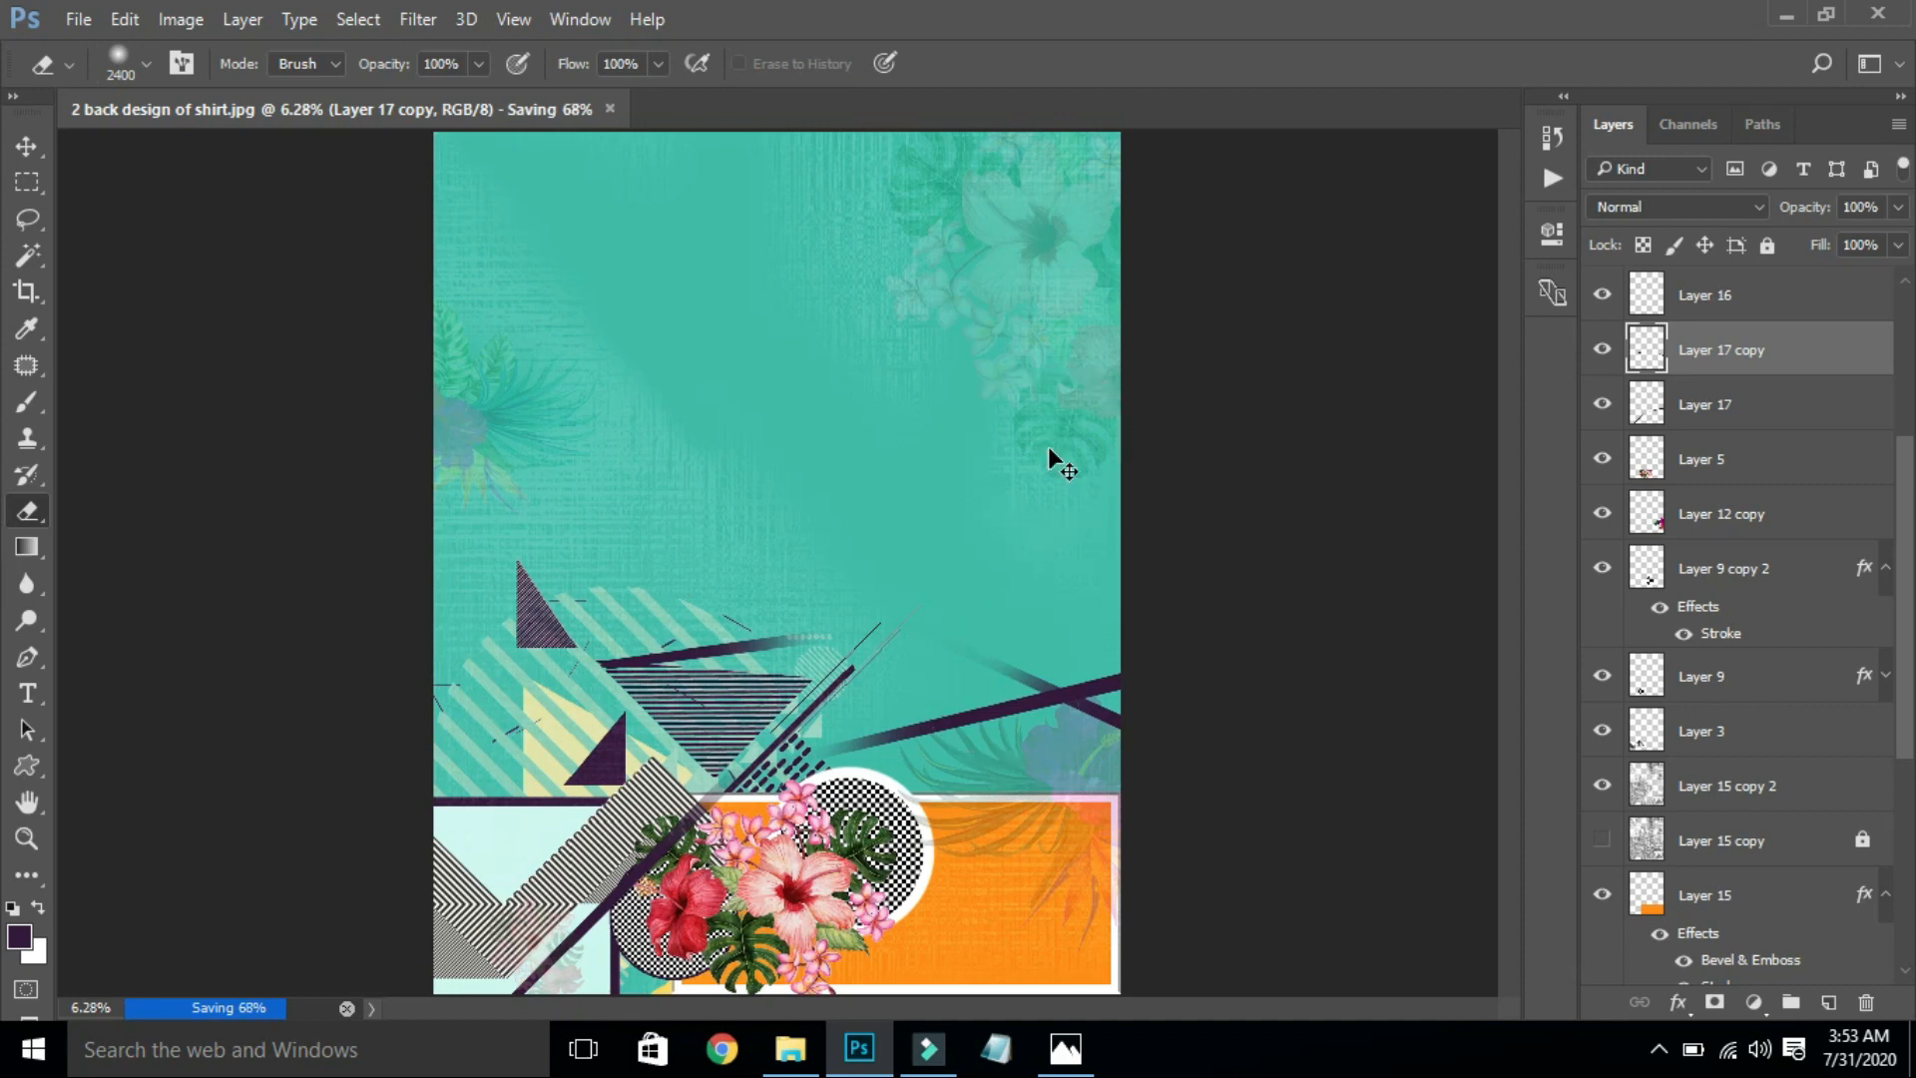
key(Tab)
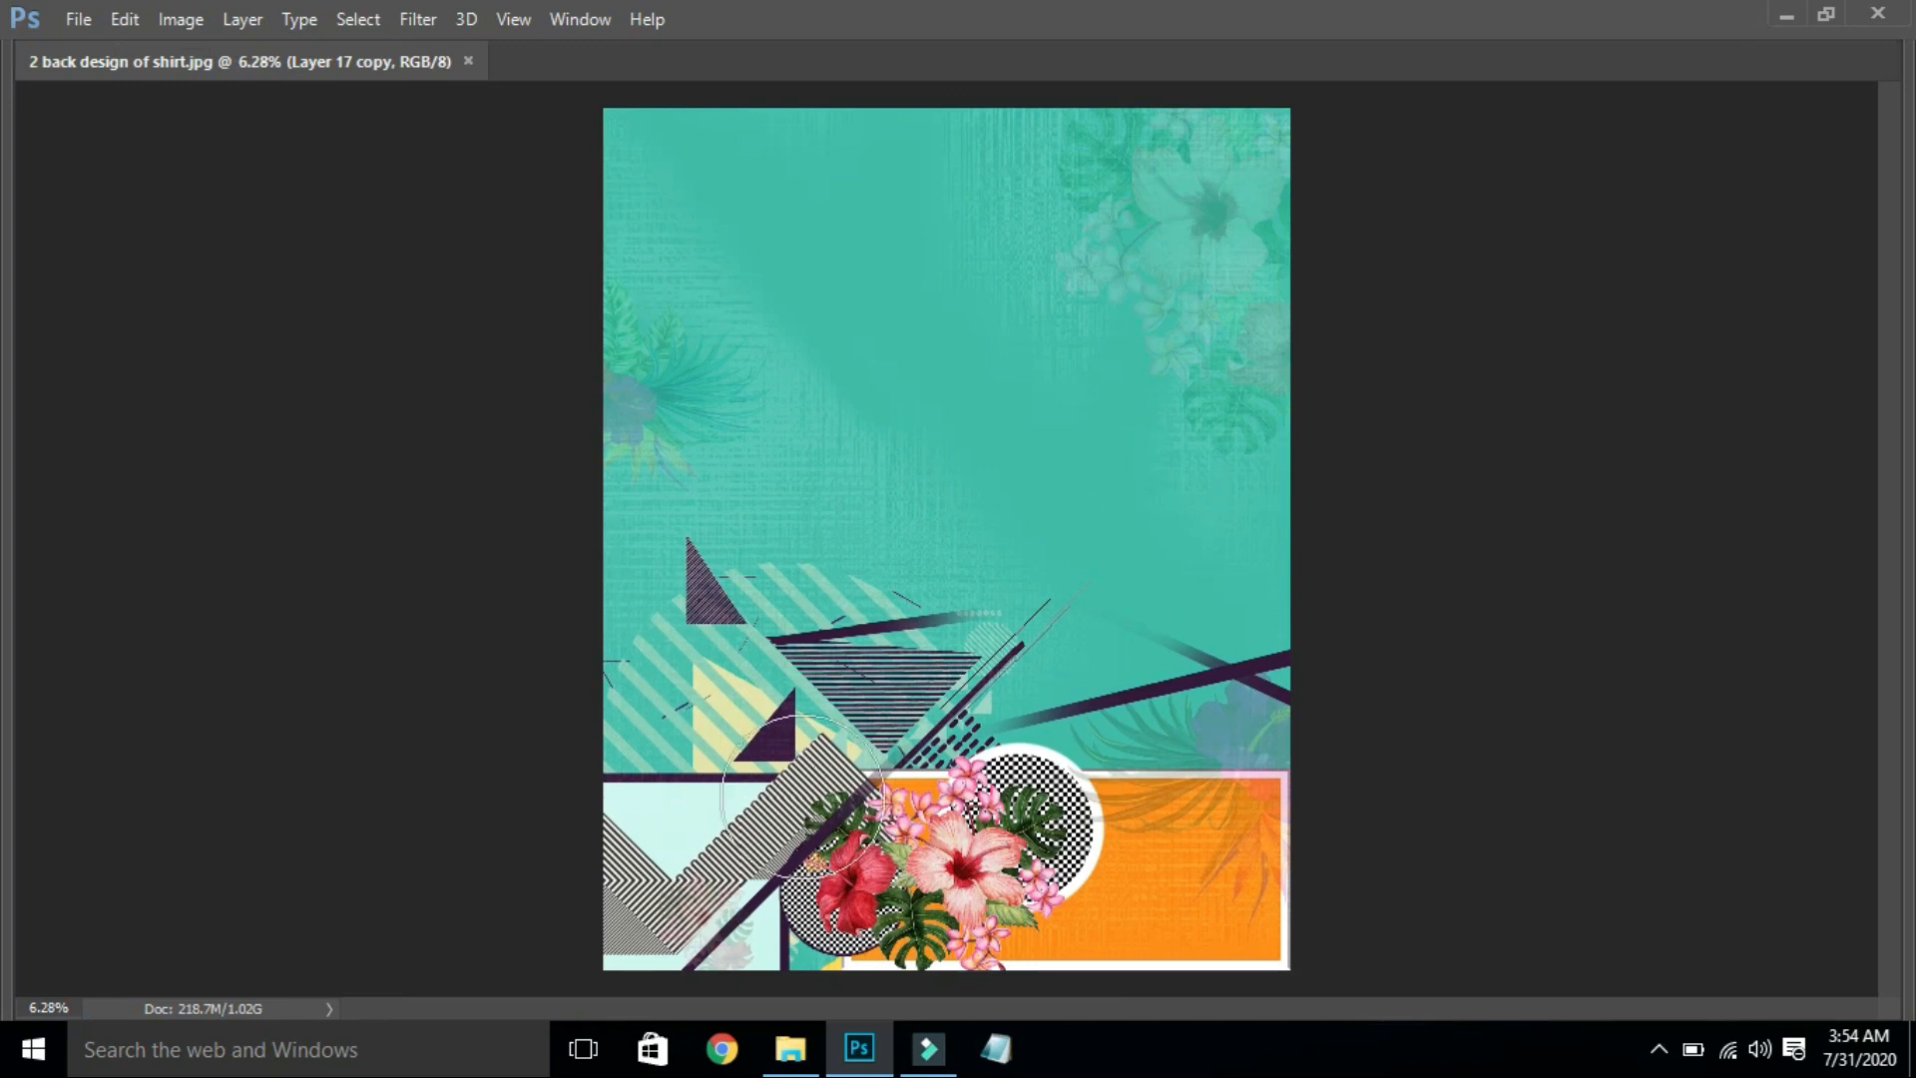
key(Tab)
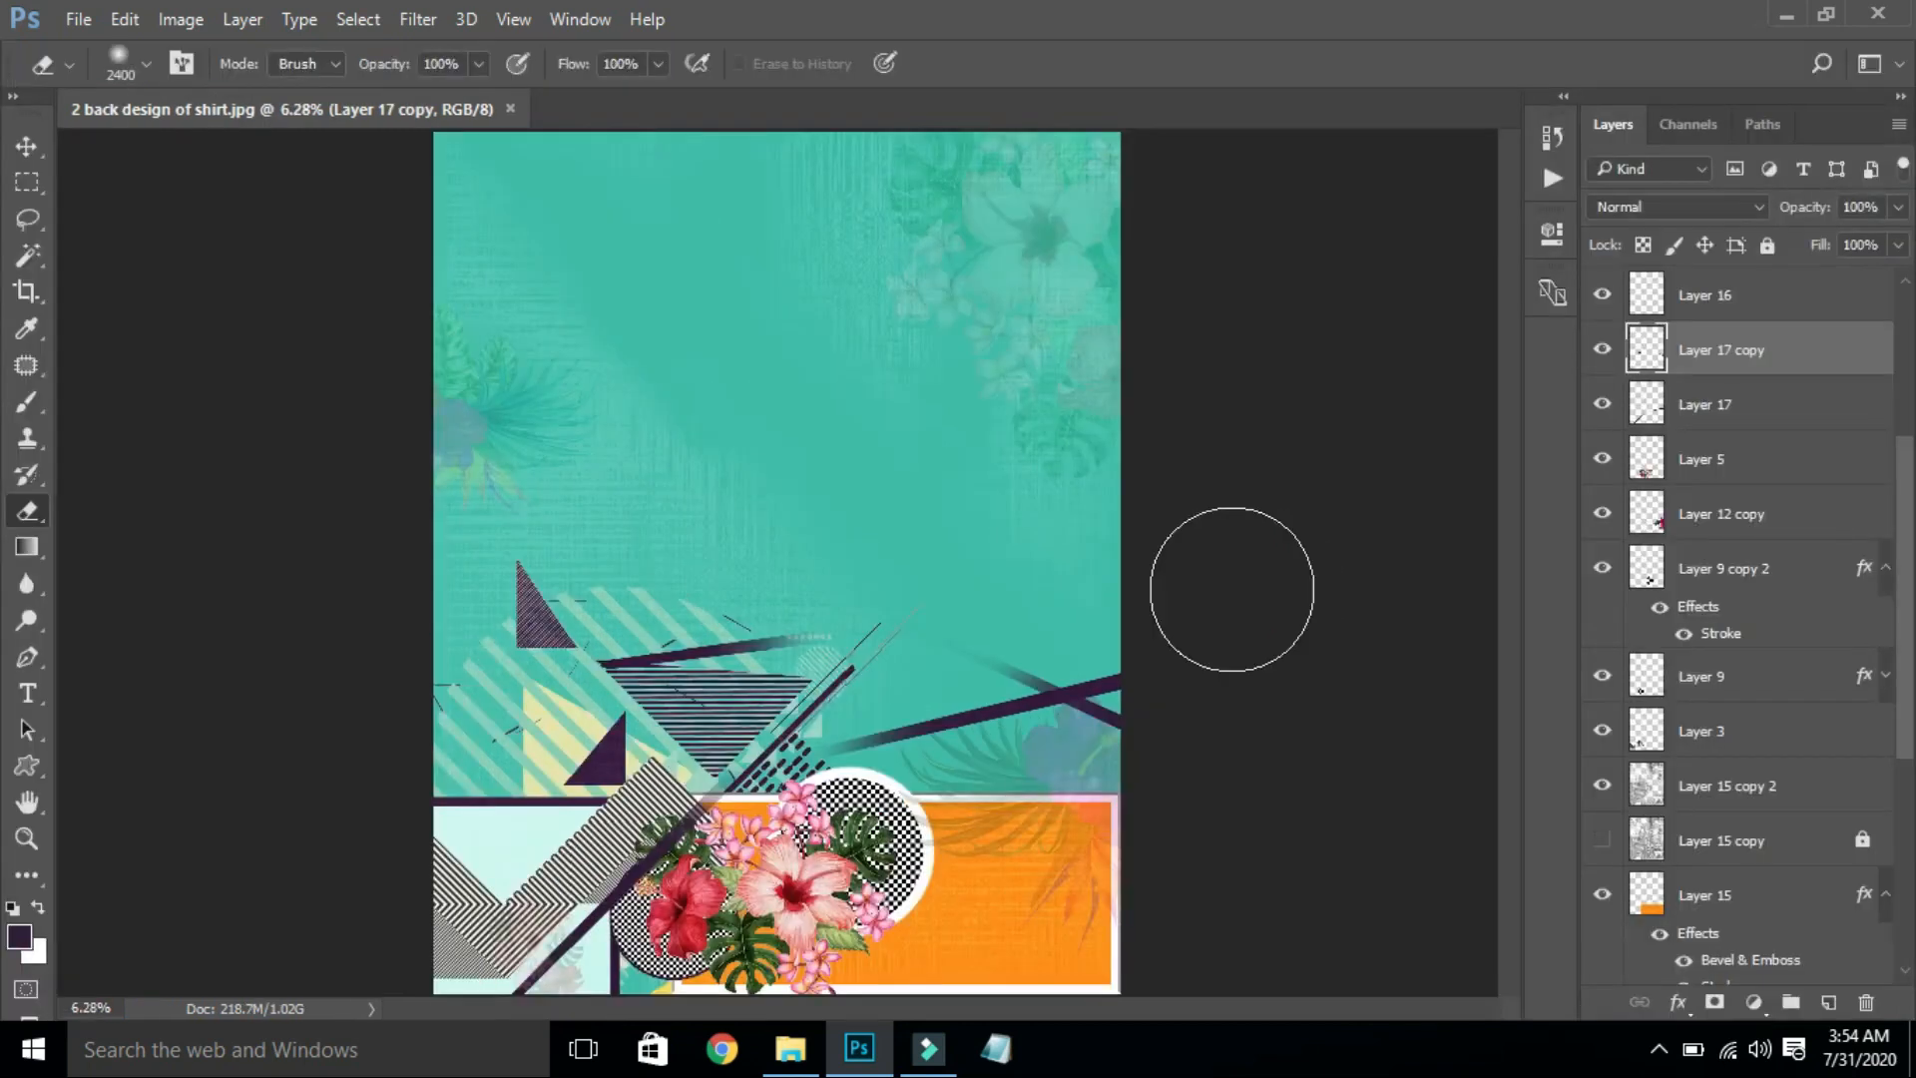
Step: Add a new layer above Layer 17 copy and make a circular selection around the small patterned patch beside the striped triangle
click(1828, 1002)
key(m)
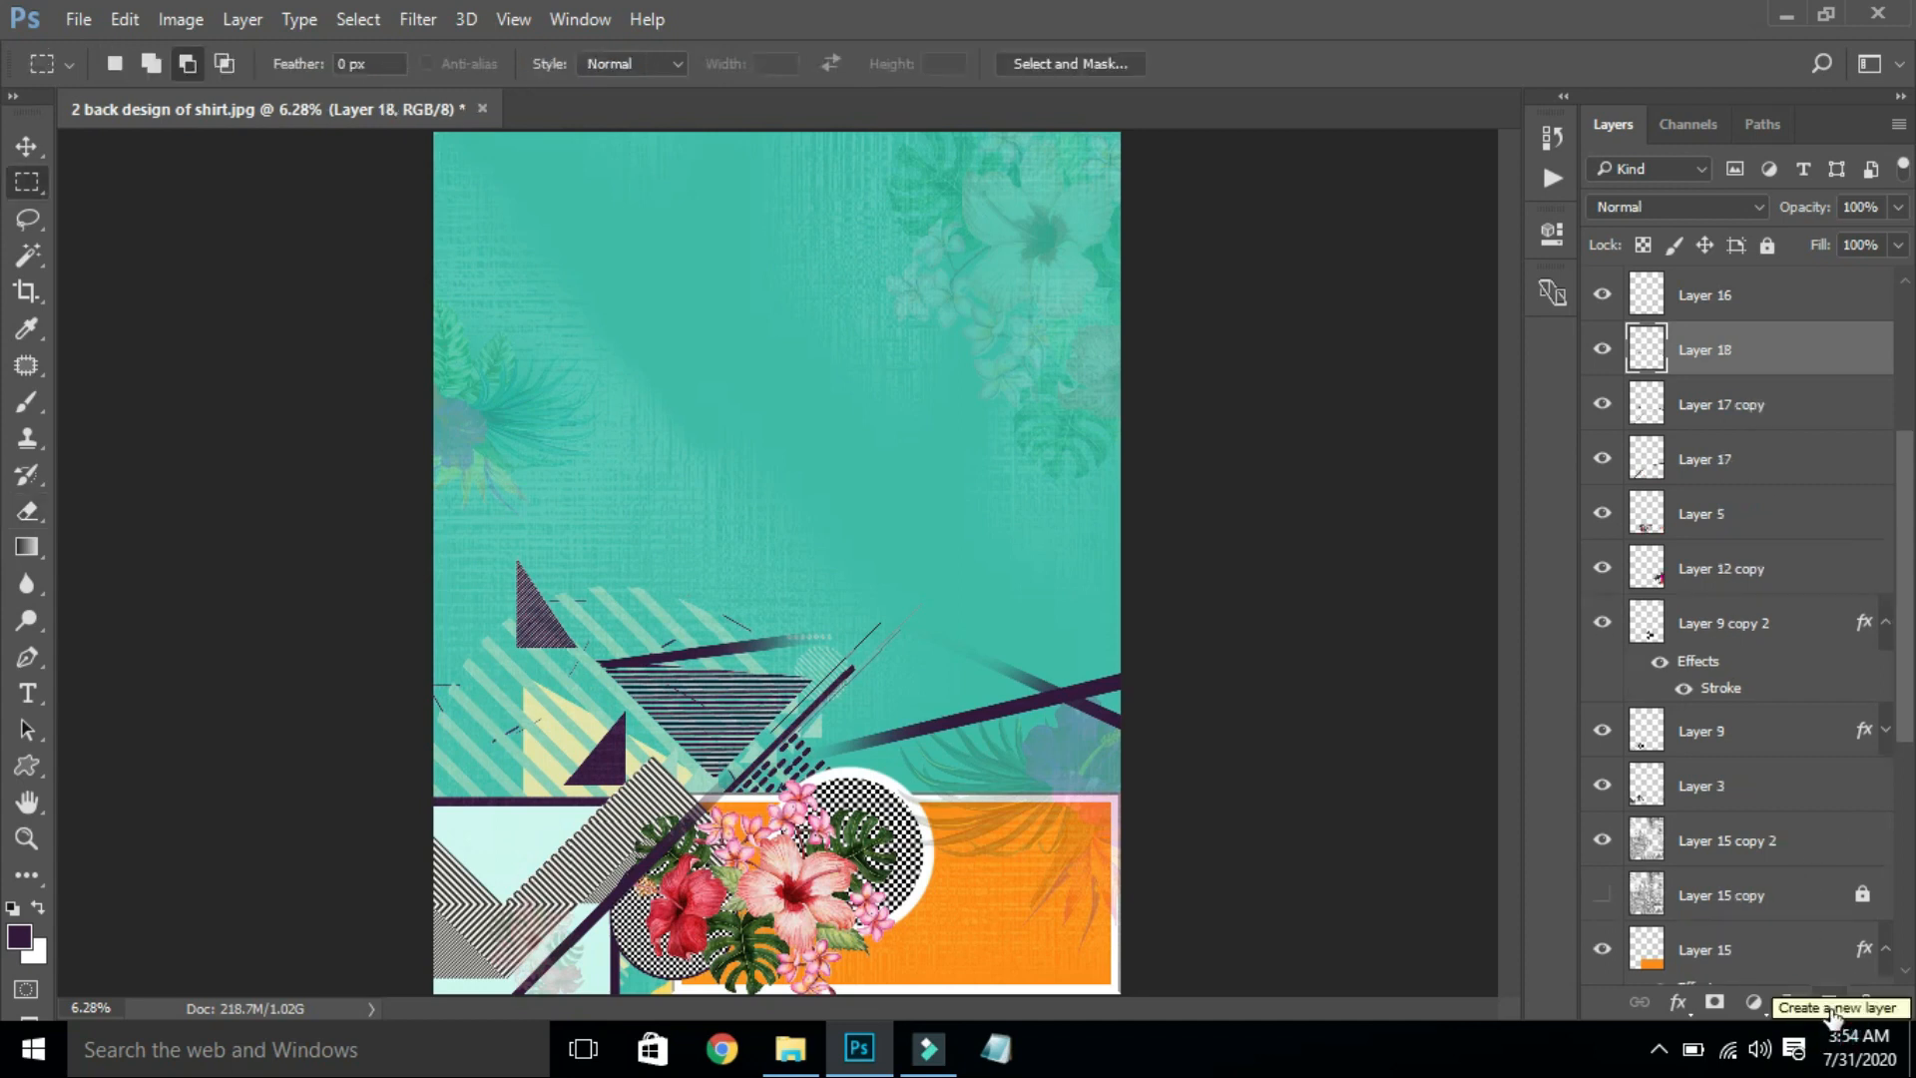
key(shift+m)
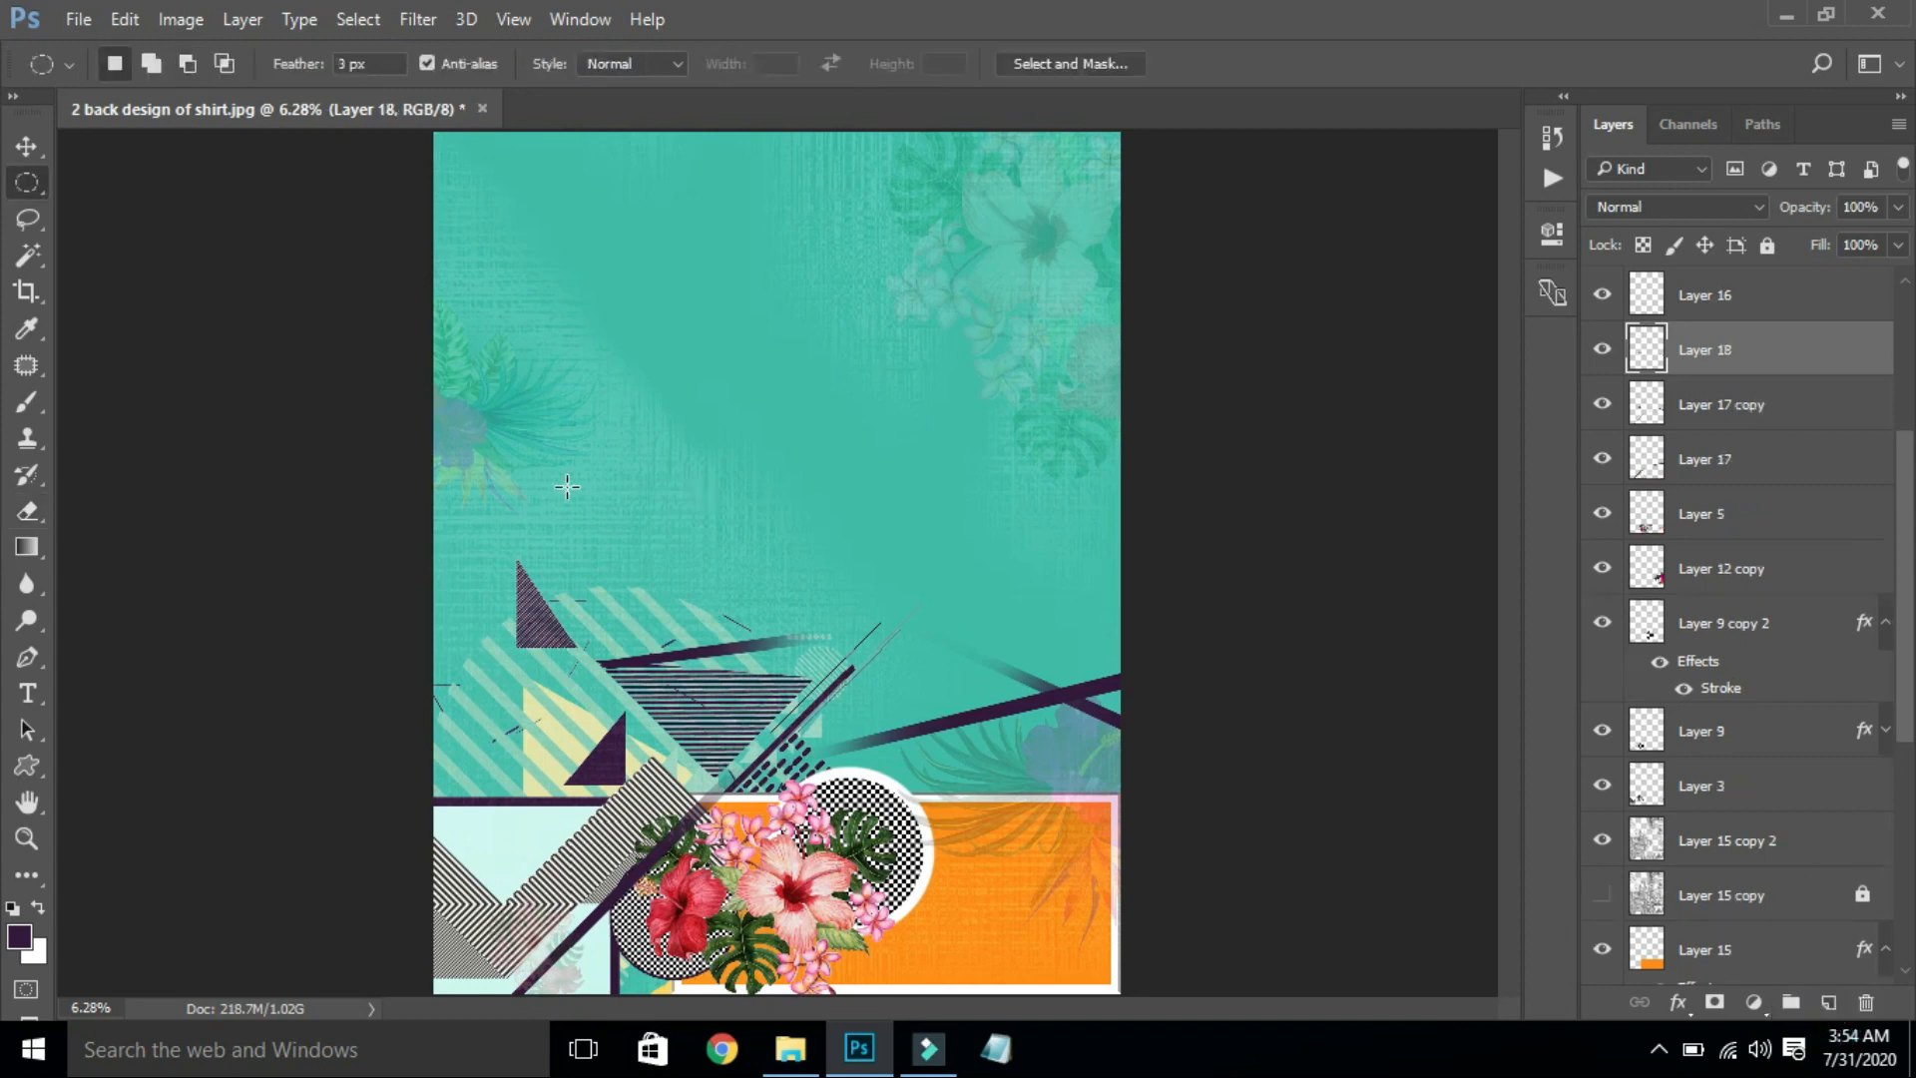
drag(781, 597, 898, 697)
Step: Try stroking the circular selection with a centred 9 px dark purple outline
key(alt+e)
key(s)
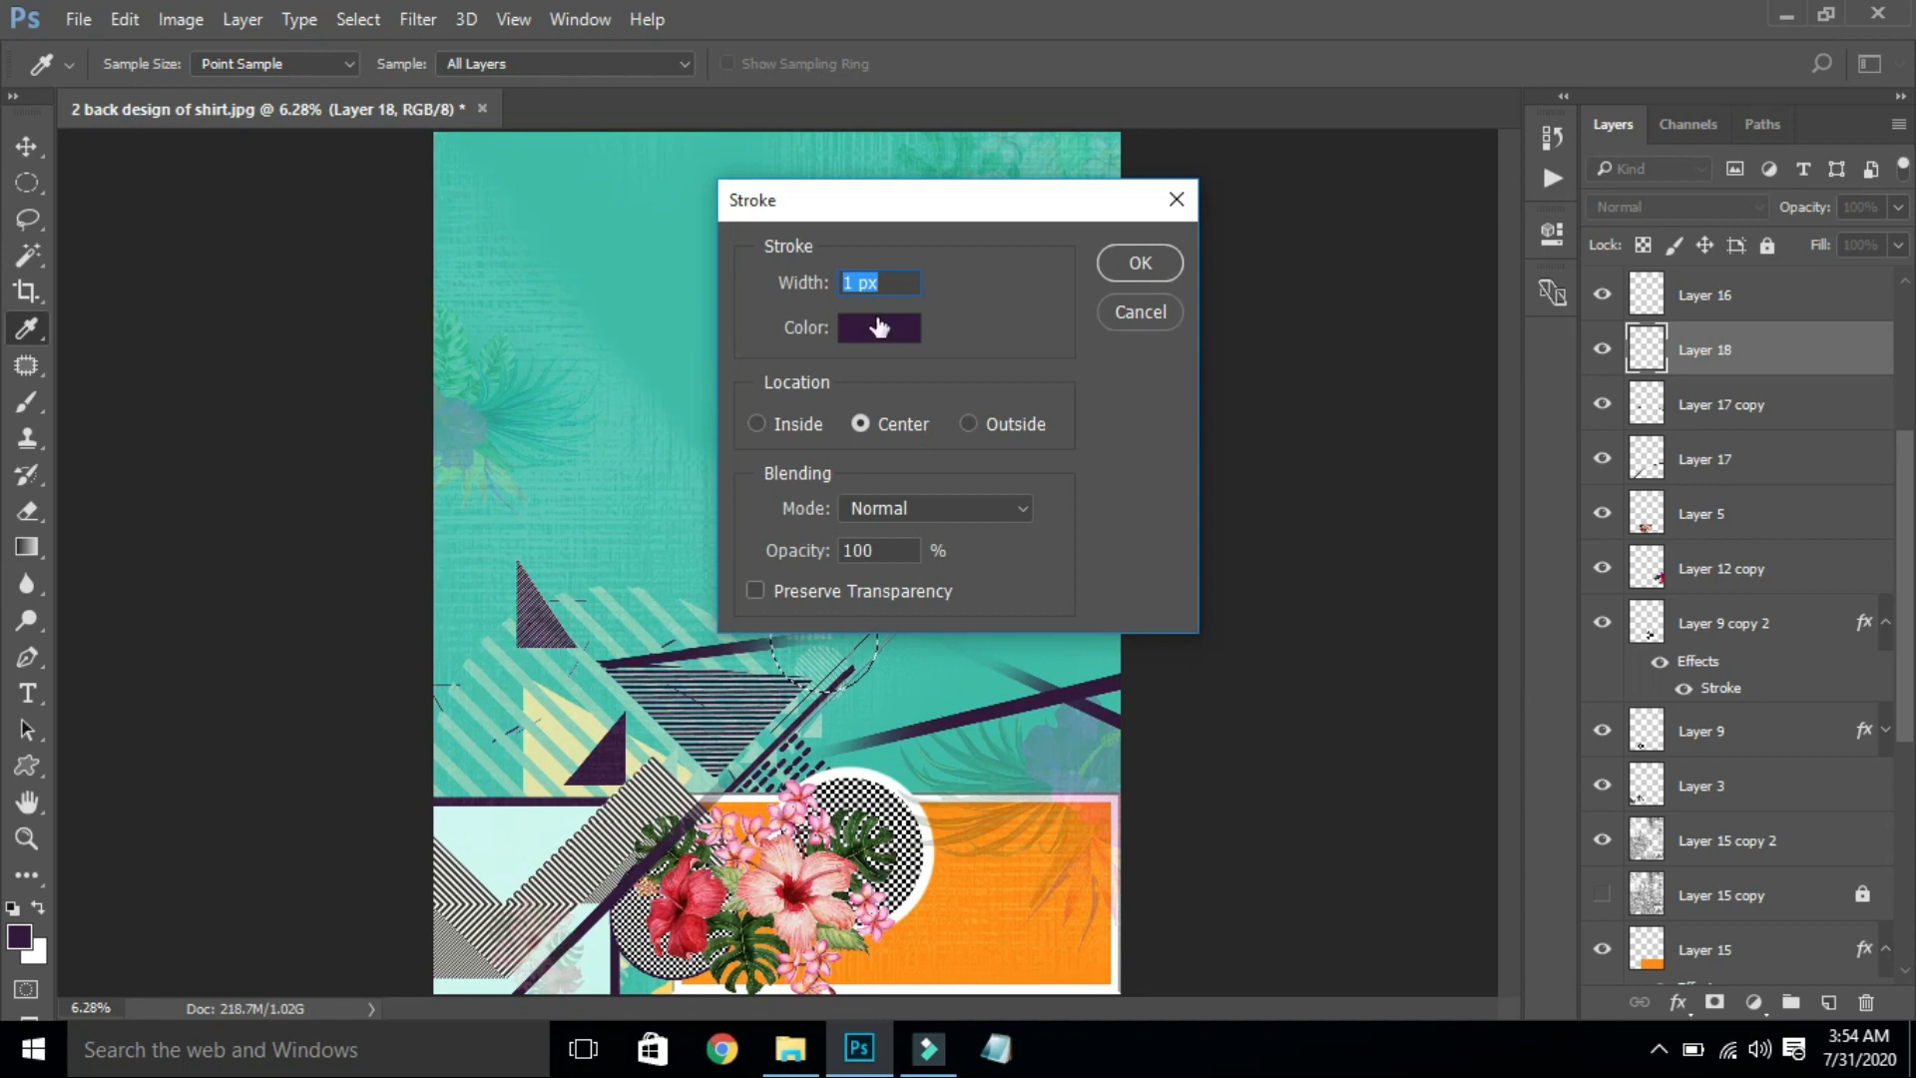
text(8)
key(Return)
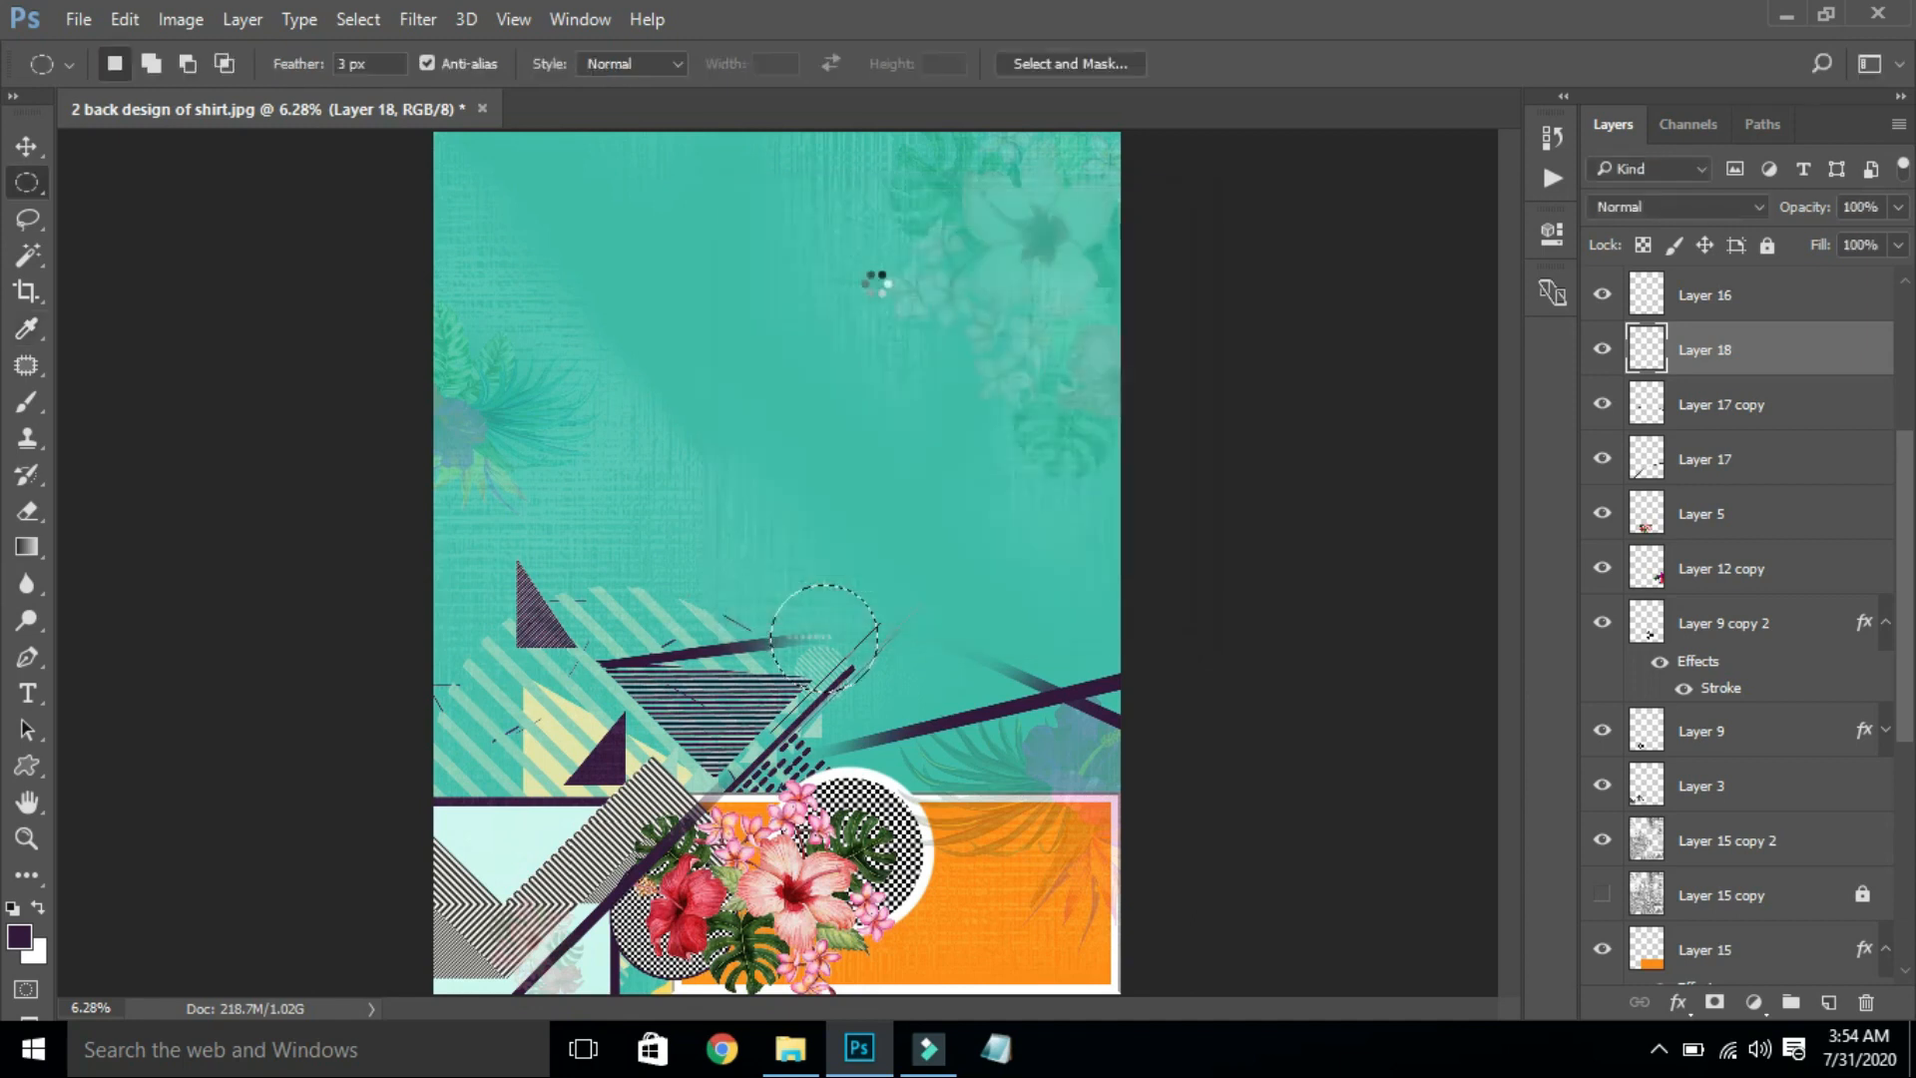
Step: Deselect and try nudging the thin ring on Layer 18 slightly down
key(ctrl+d)
key(v)
key(Down)
key(Down)
key(Down)
key(Down)
key(Down)
key(Down)
key(Down)
key(Down)
key(Down)
key(Down)
key(Down)
key(Down)
key(Down)
key(Down)
key(Down)
key(Down)
key(Down)
key(Down)
key(Down)
key(Down)
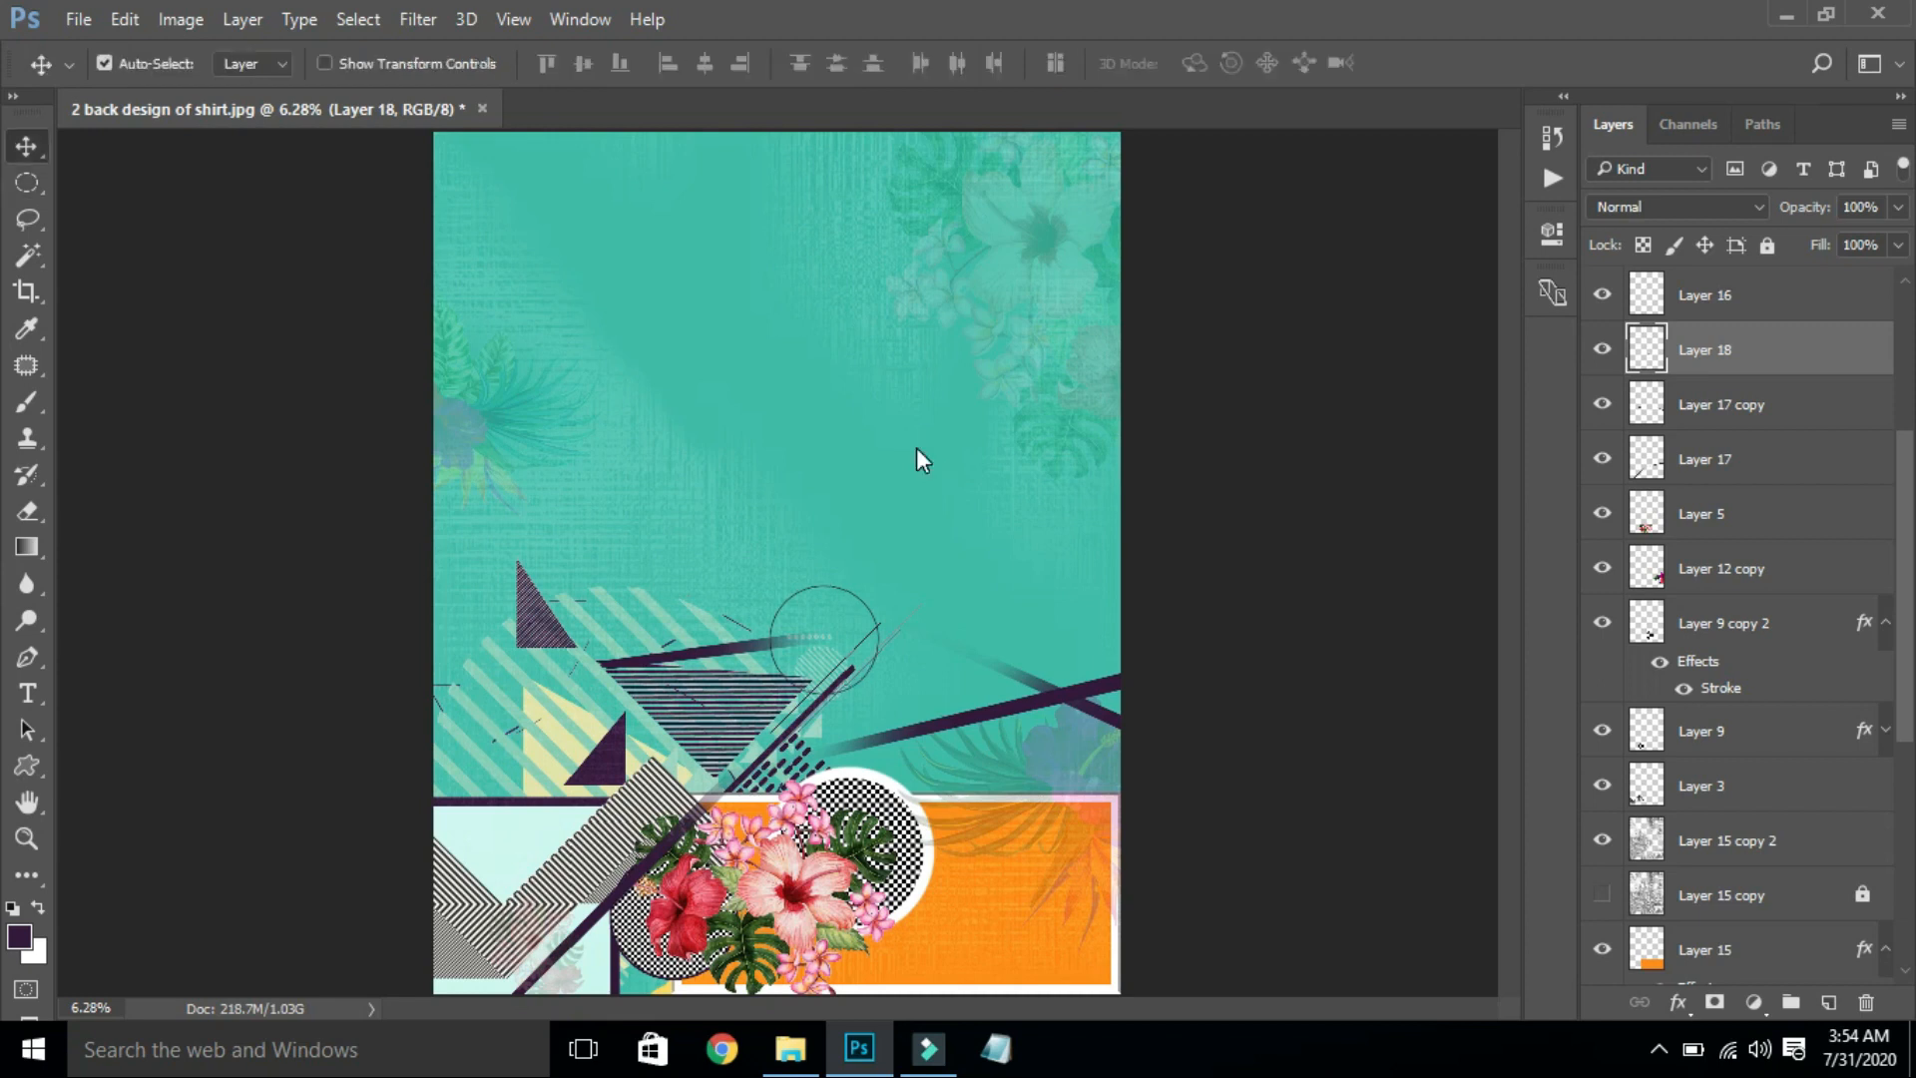
key(Right)
key(Right)
key(m)
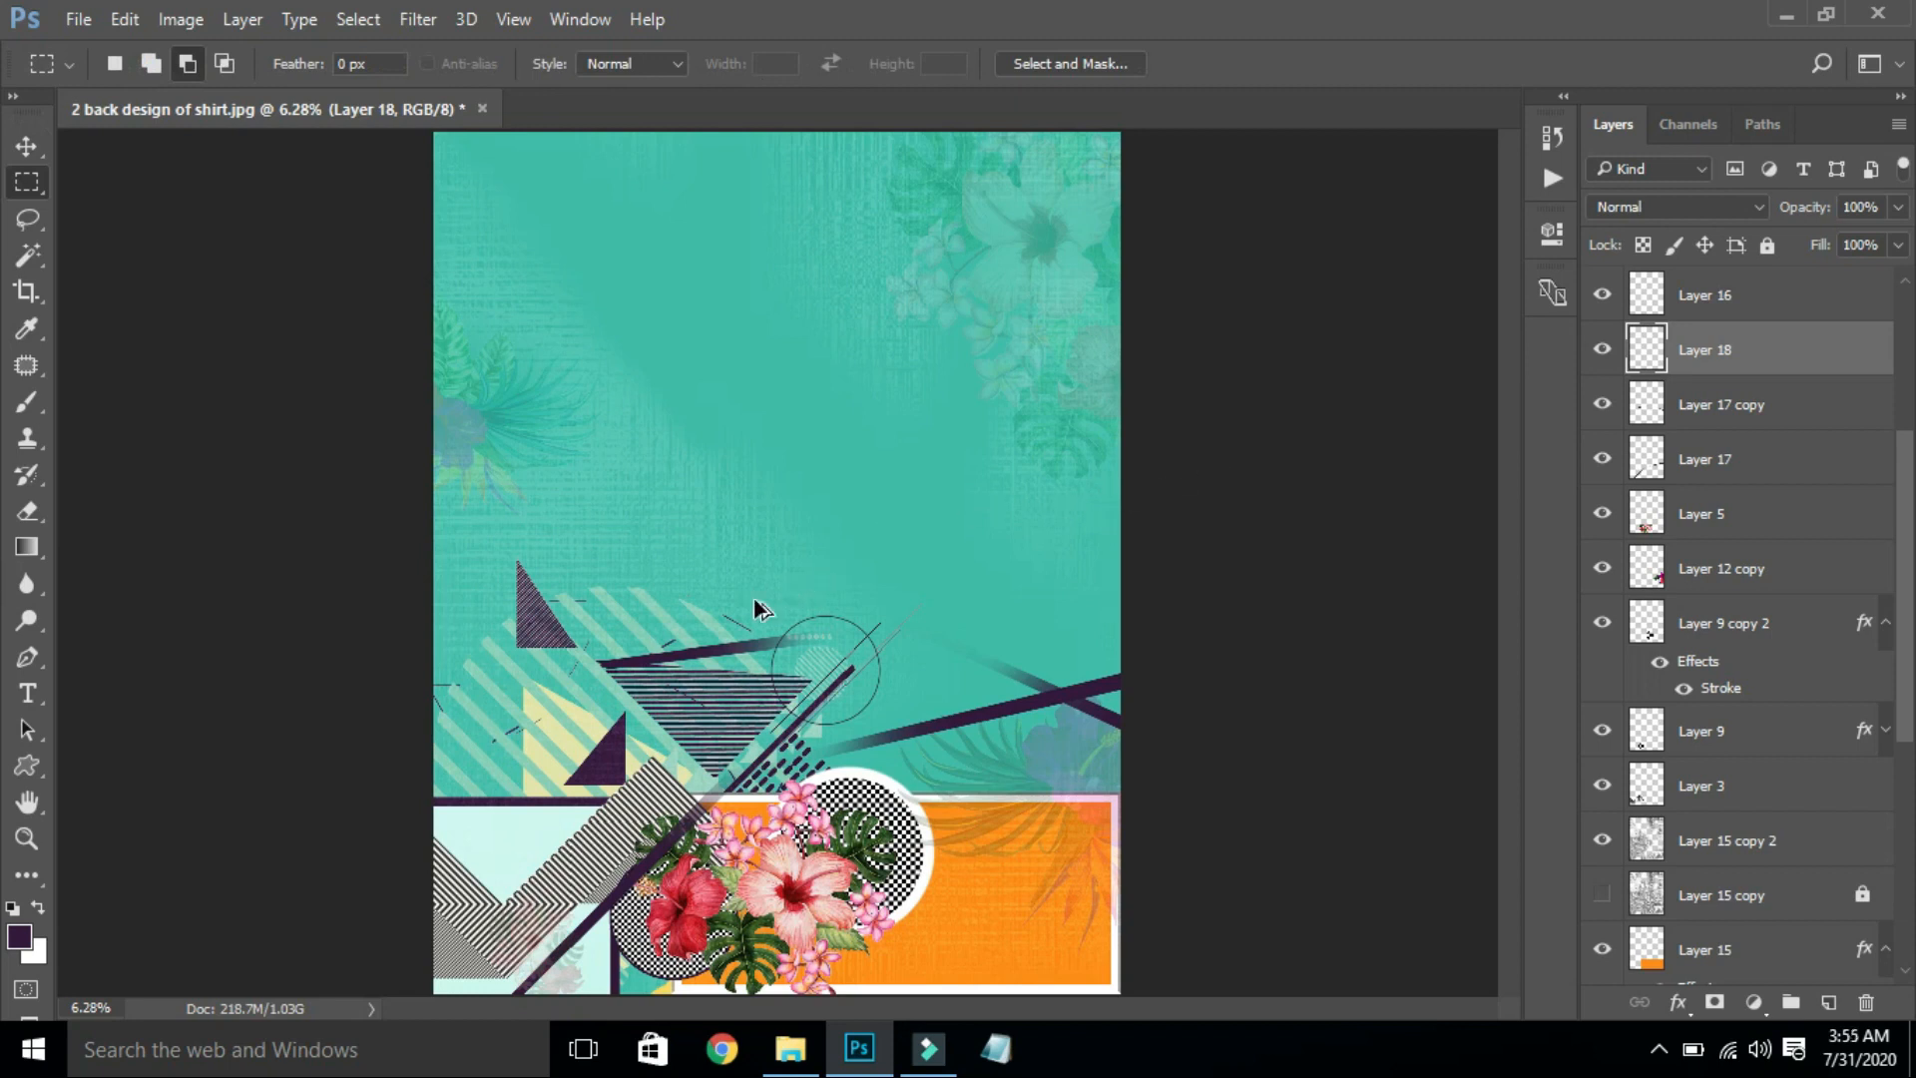
Step: Stroke the circular selection on Layer 18 with a centred 19 px dark purple outline
key(alt+e)
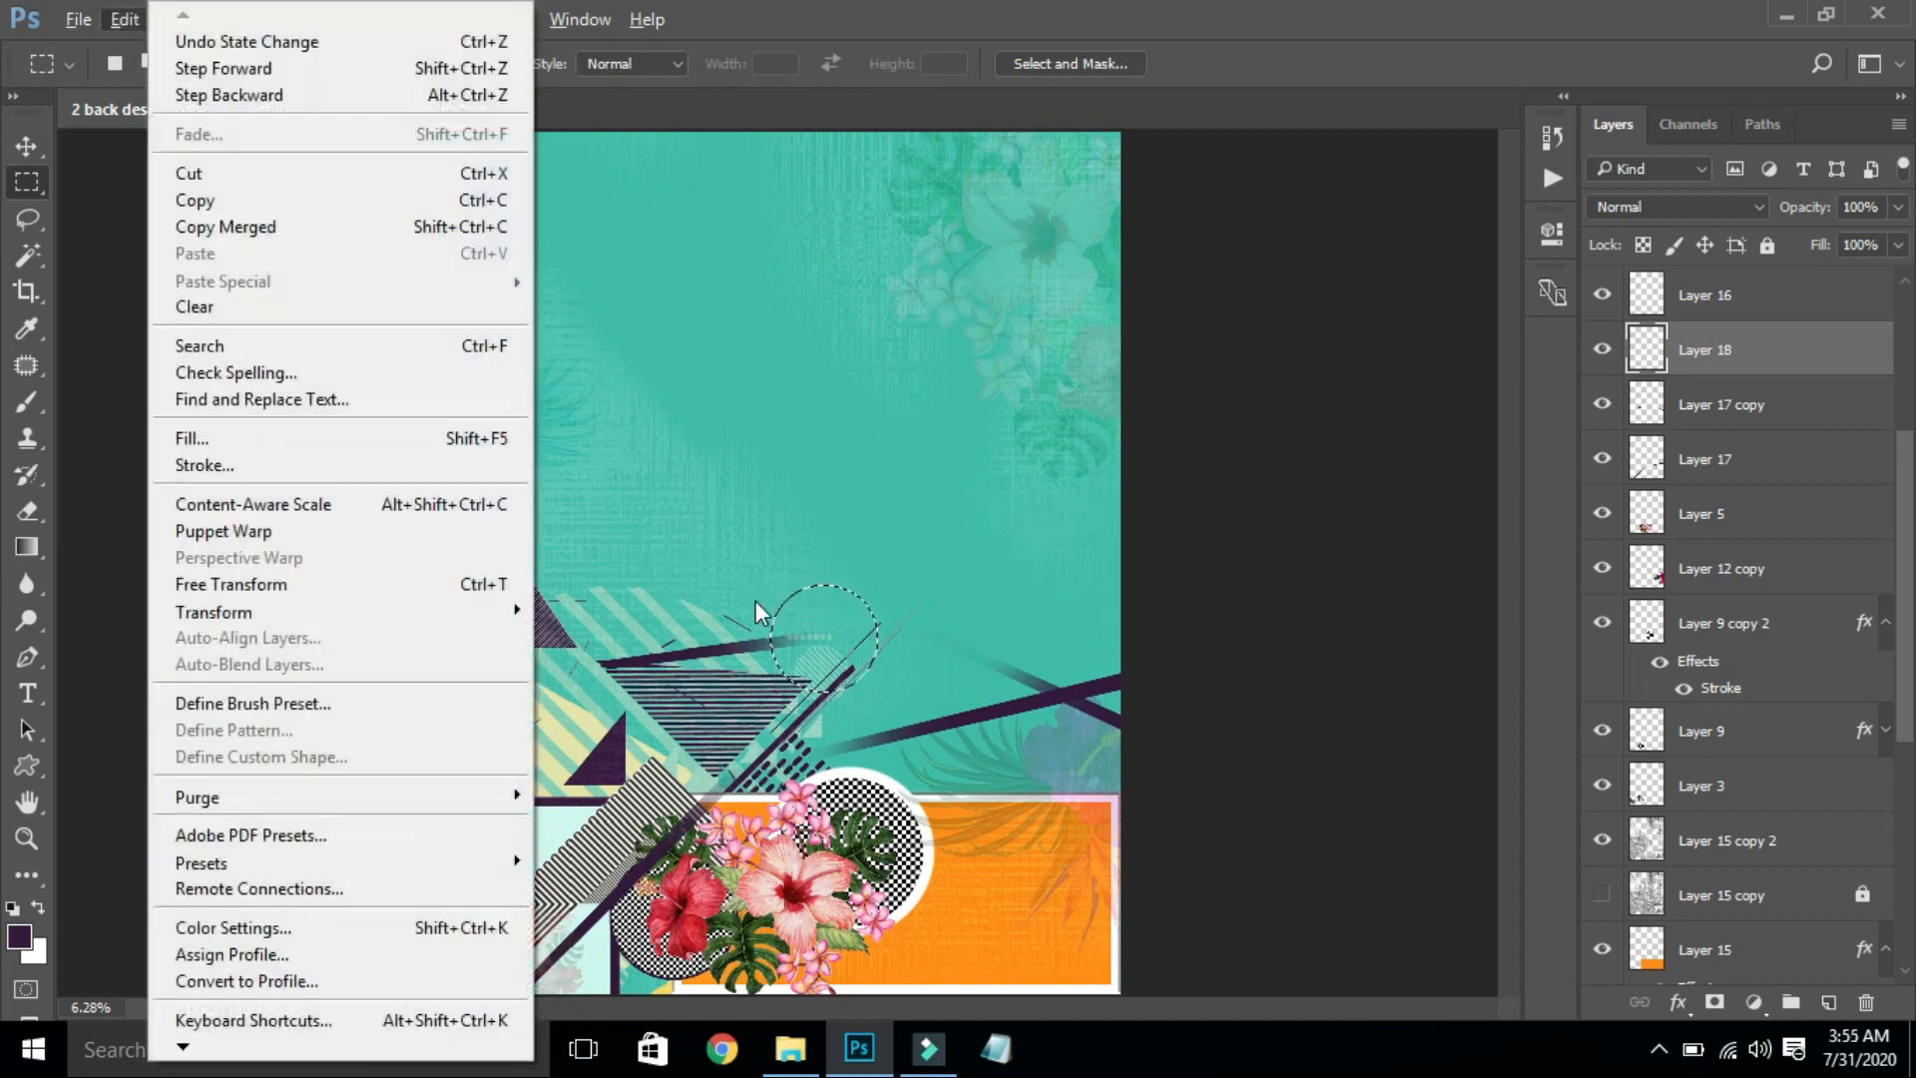
key(s)
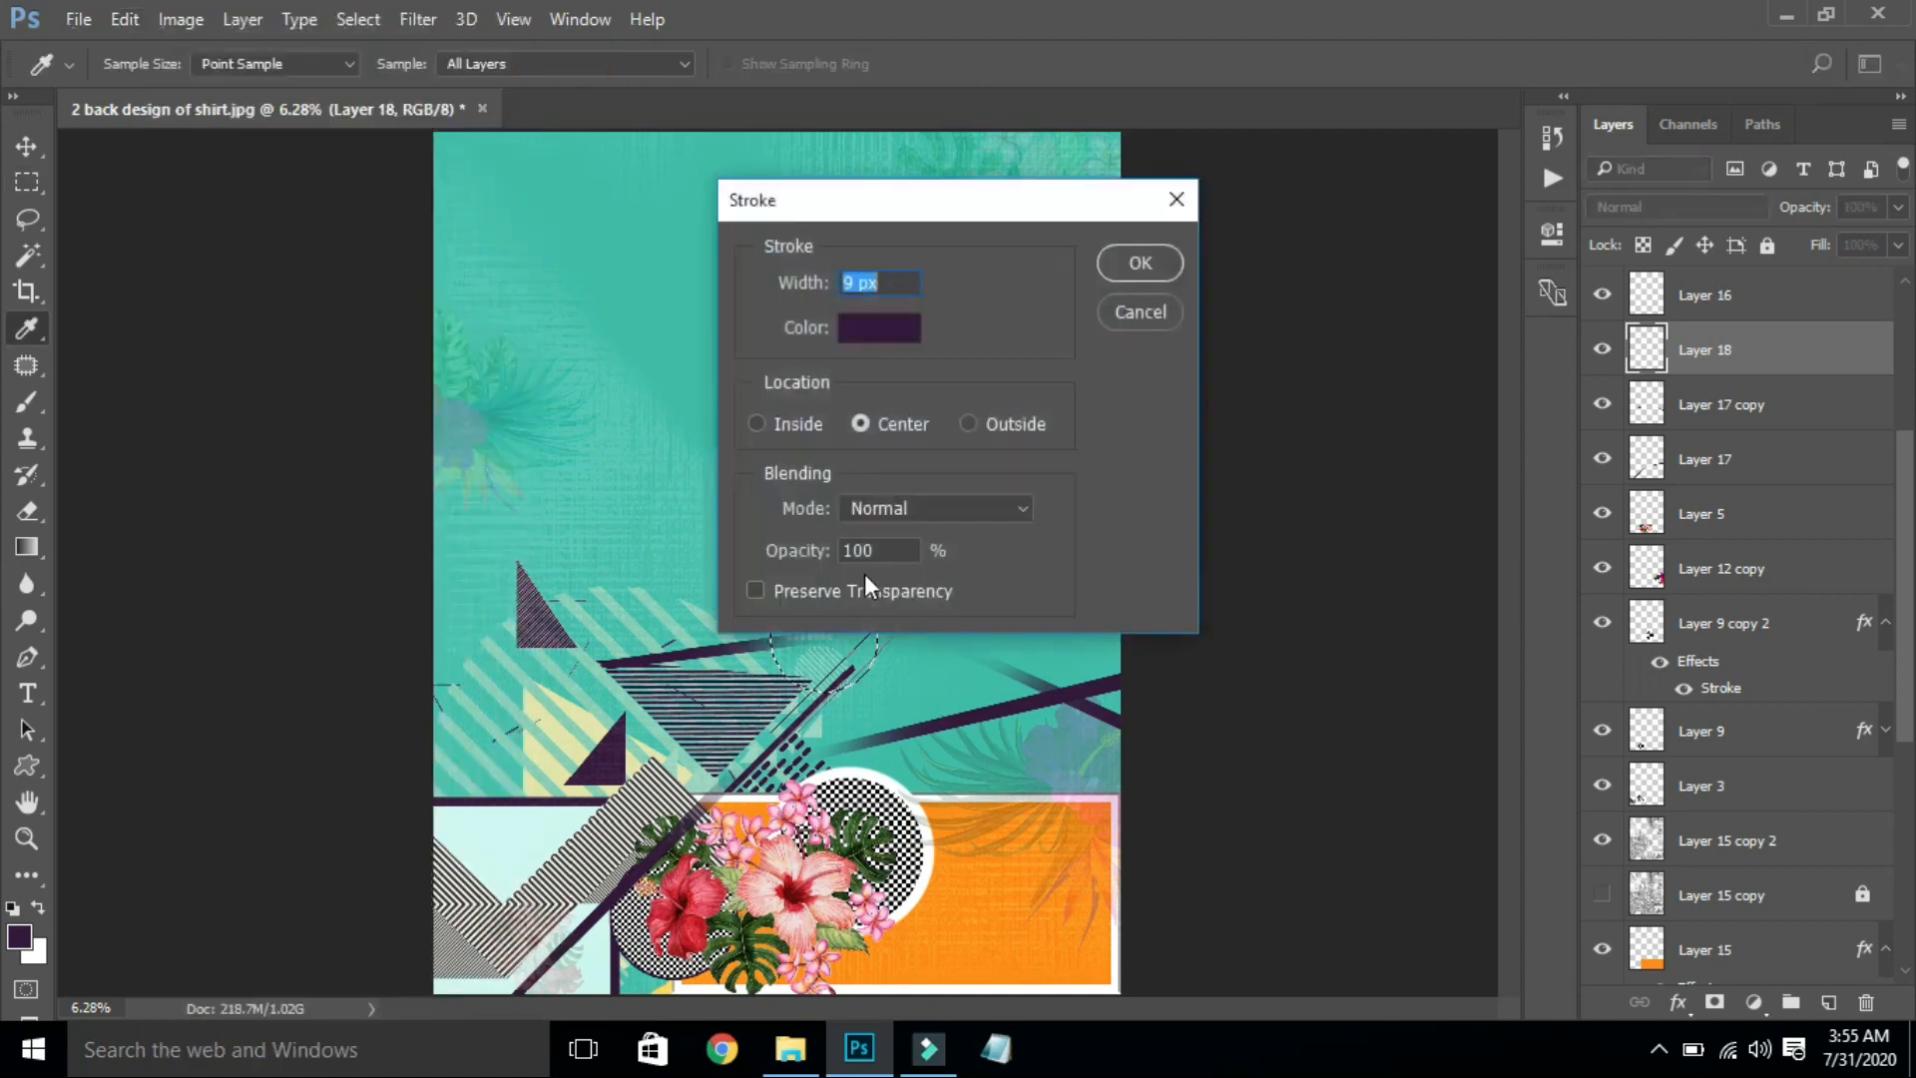
text(10)
key(Return)
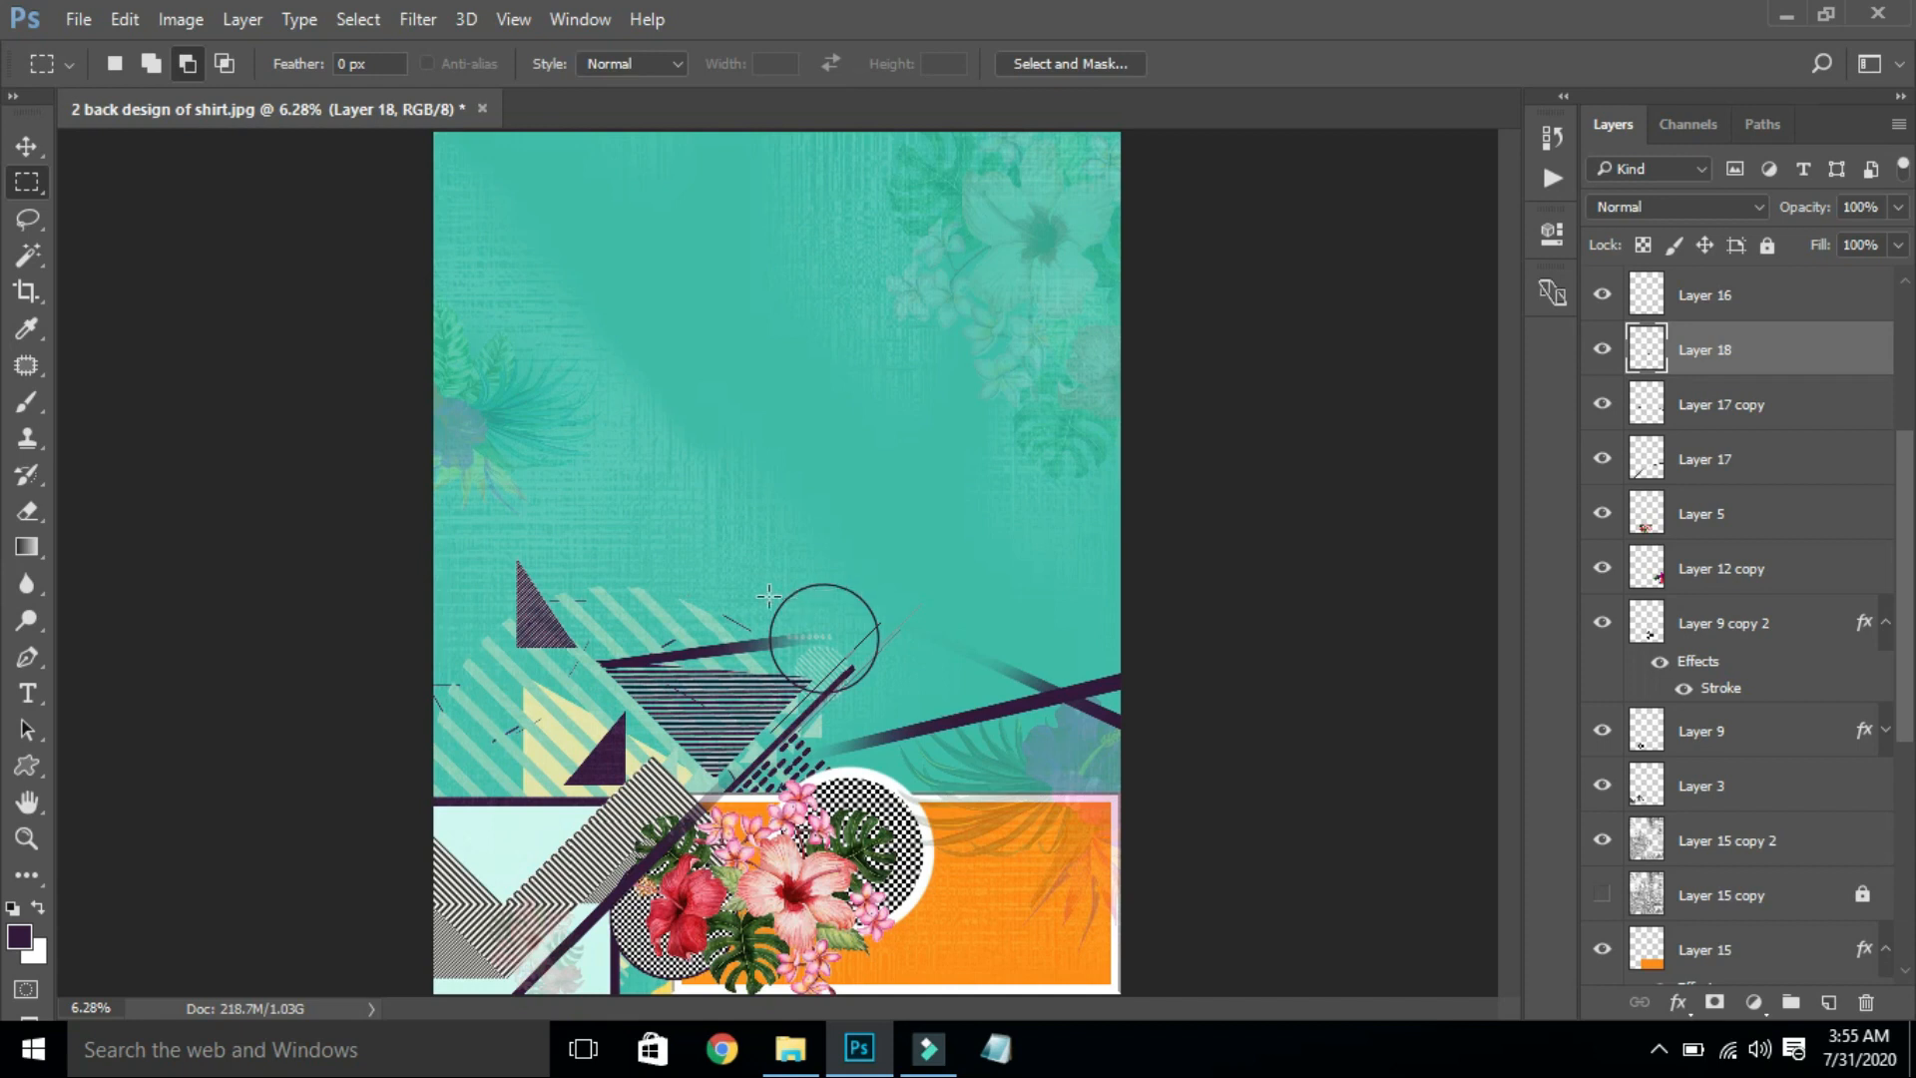
Step: Make a larger circular selection on Layer 18, concentric with the dark ring
drag(734, 559, 891, 699)
key(shift+m)
drag(777, 593, 906, 714)
key(Left)
key(Left)
key(Left)
key(Left)
key(Left)
key(Left)
key(Left)
key(Left)
key(Left)
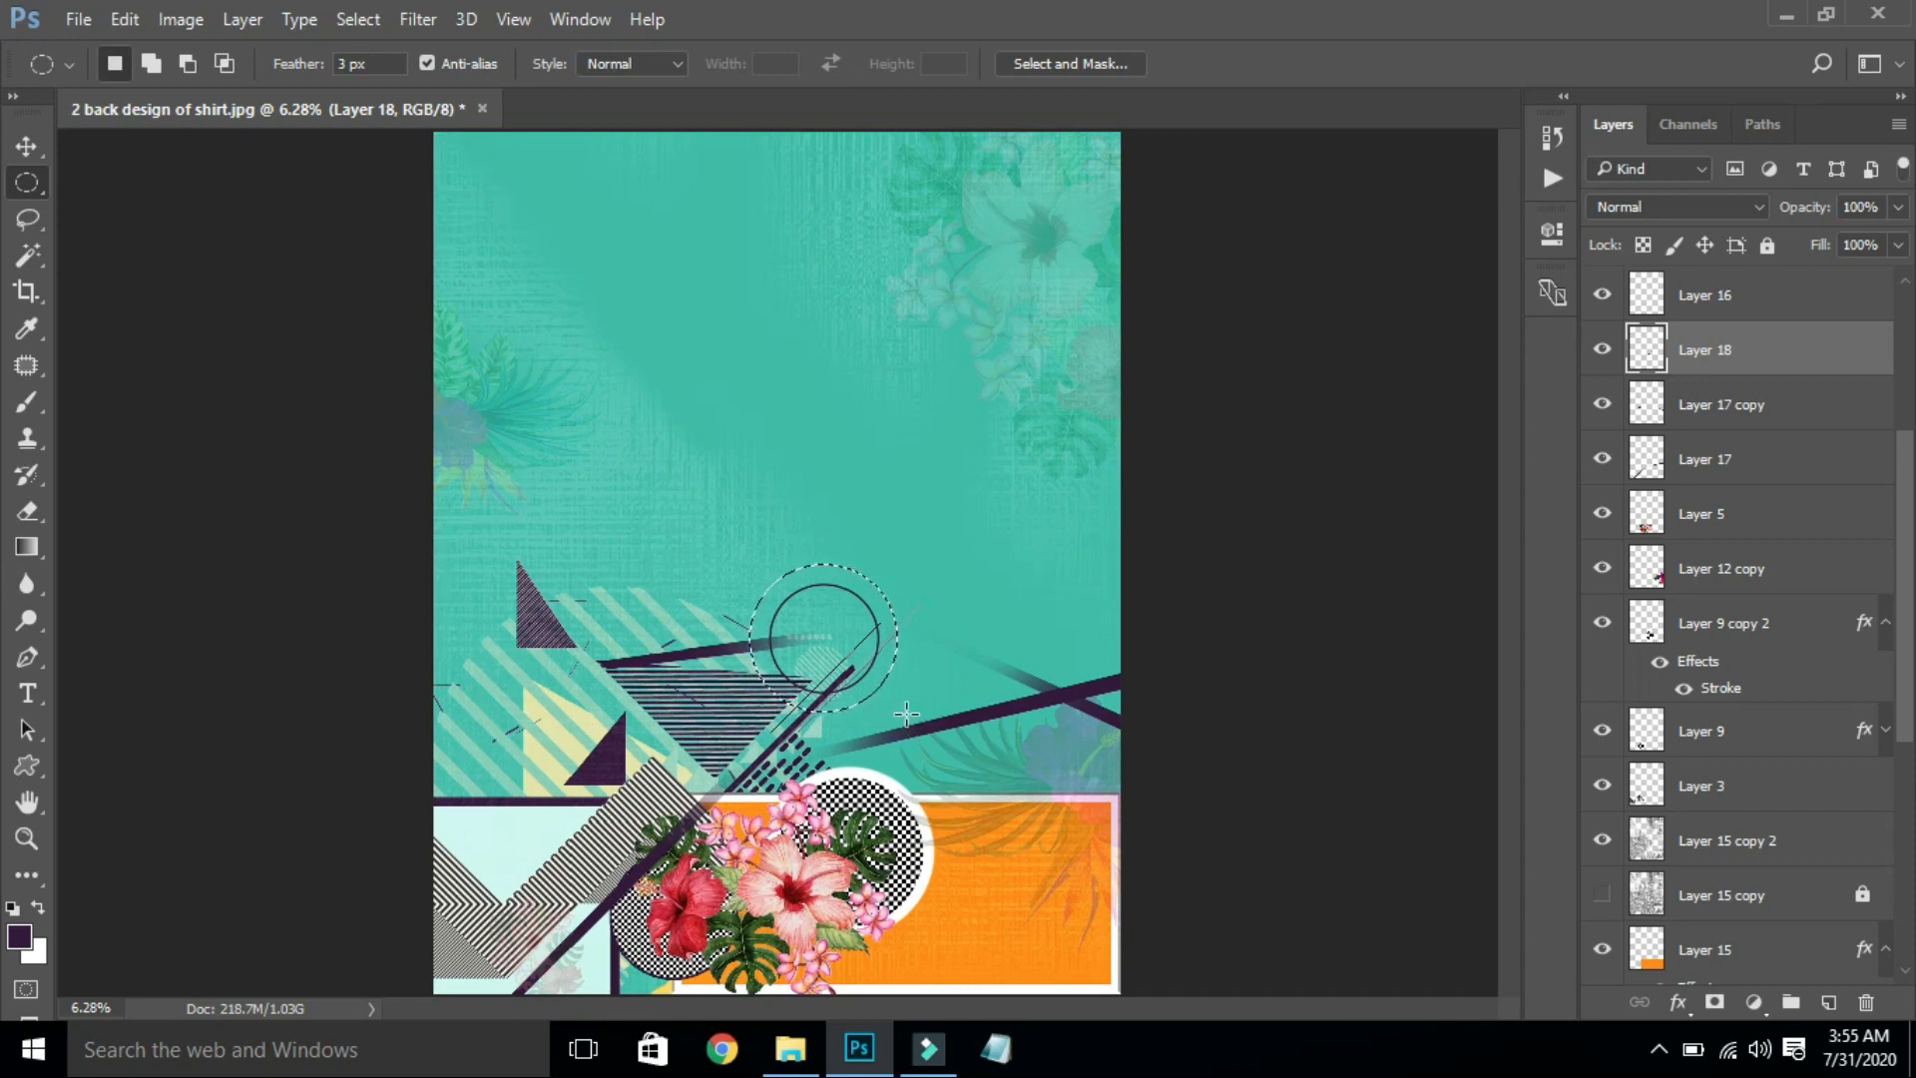
Step: Try stroking the larger circular selection with a centred 33 px dark purple outline, and undo it
key(alt+e)
key(s)
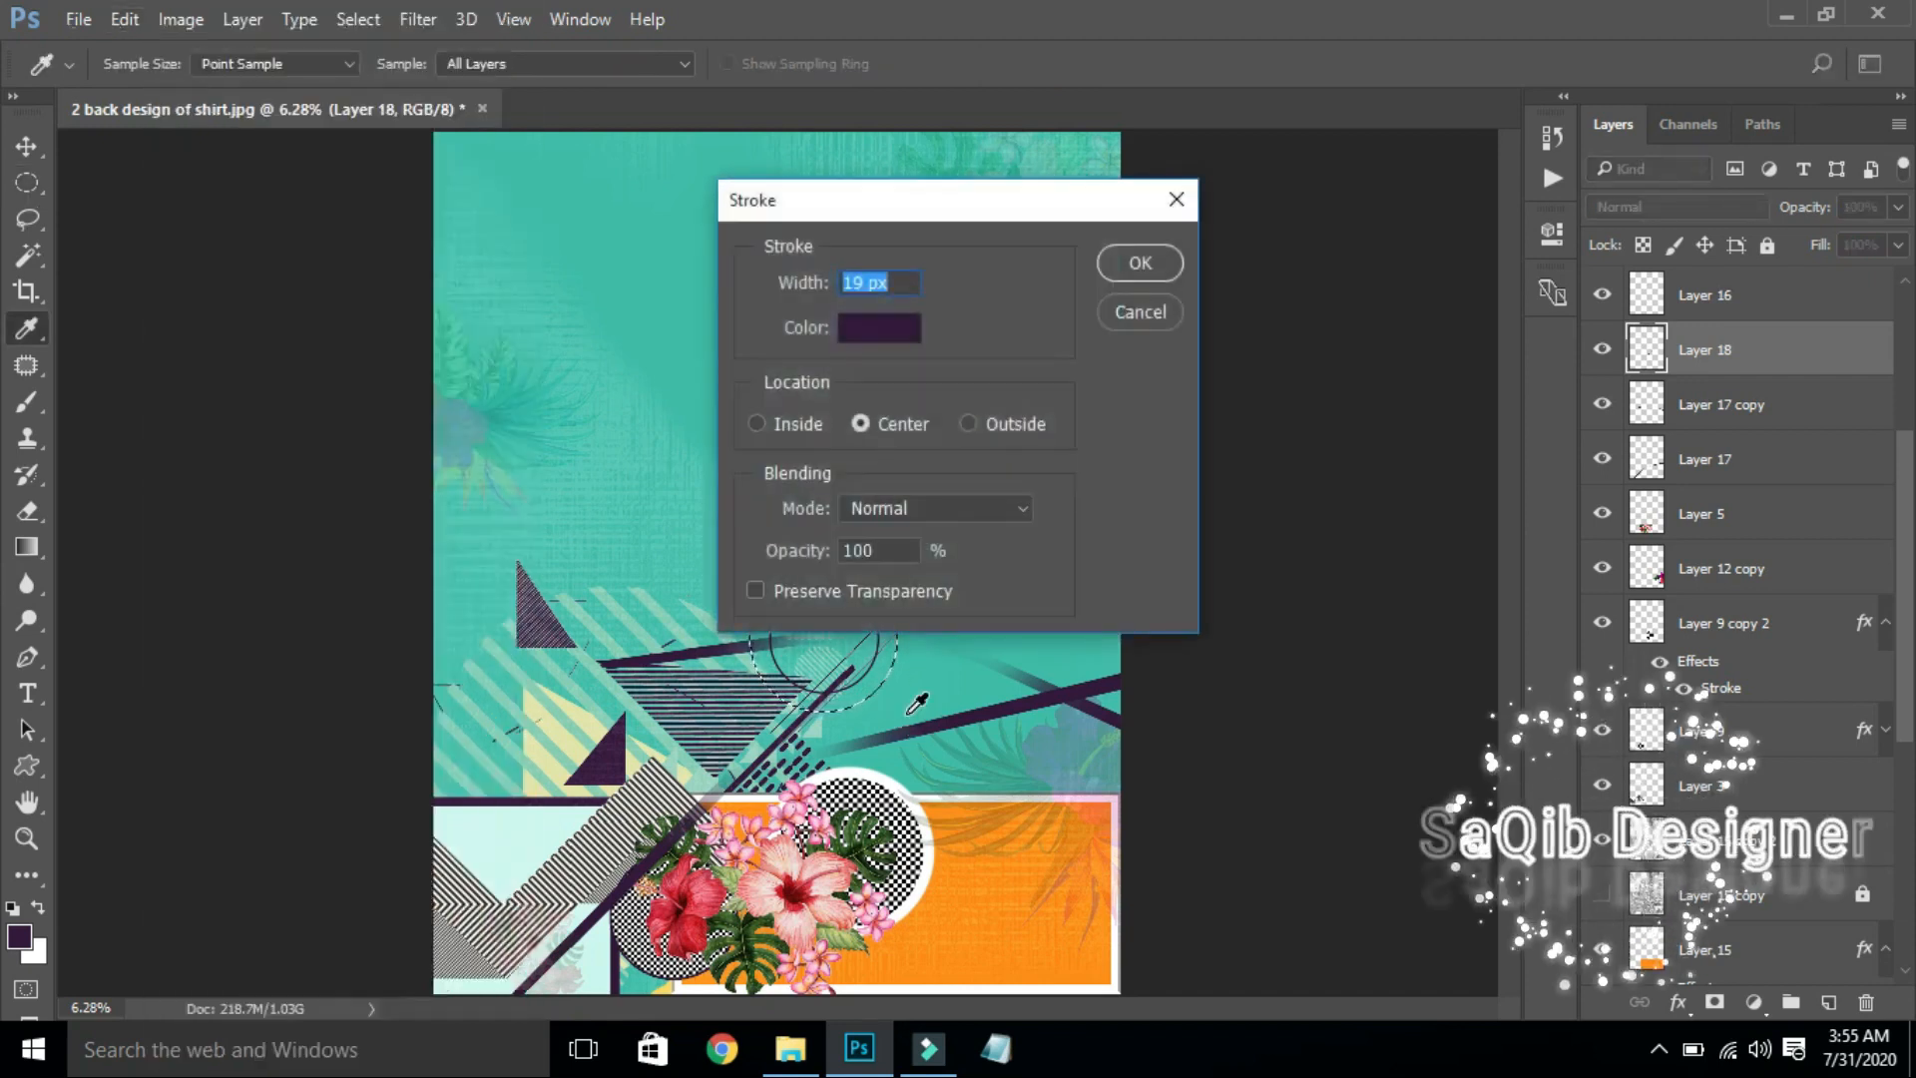
text(10)
key(Return)
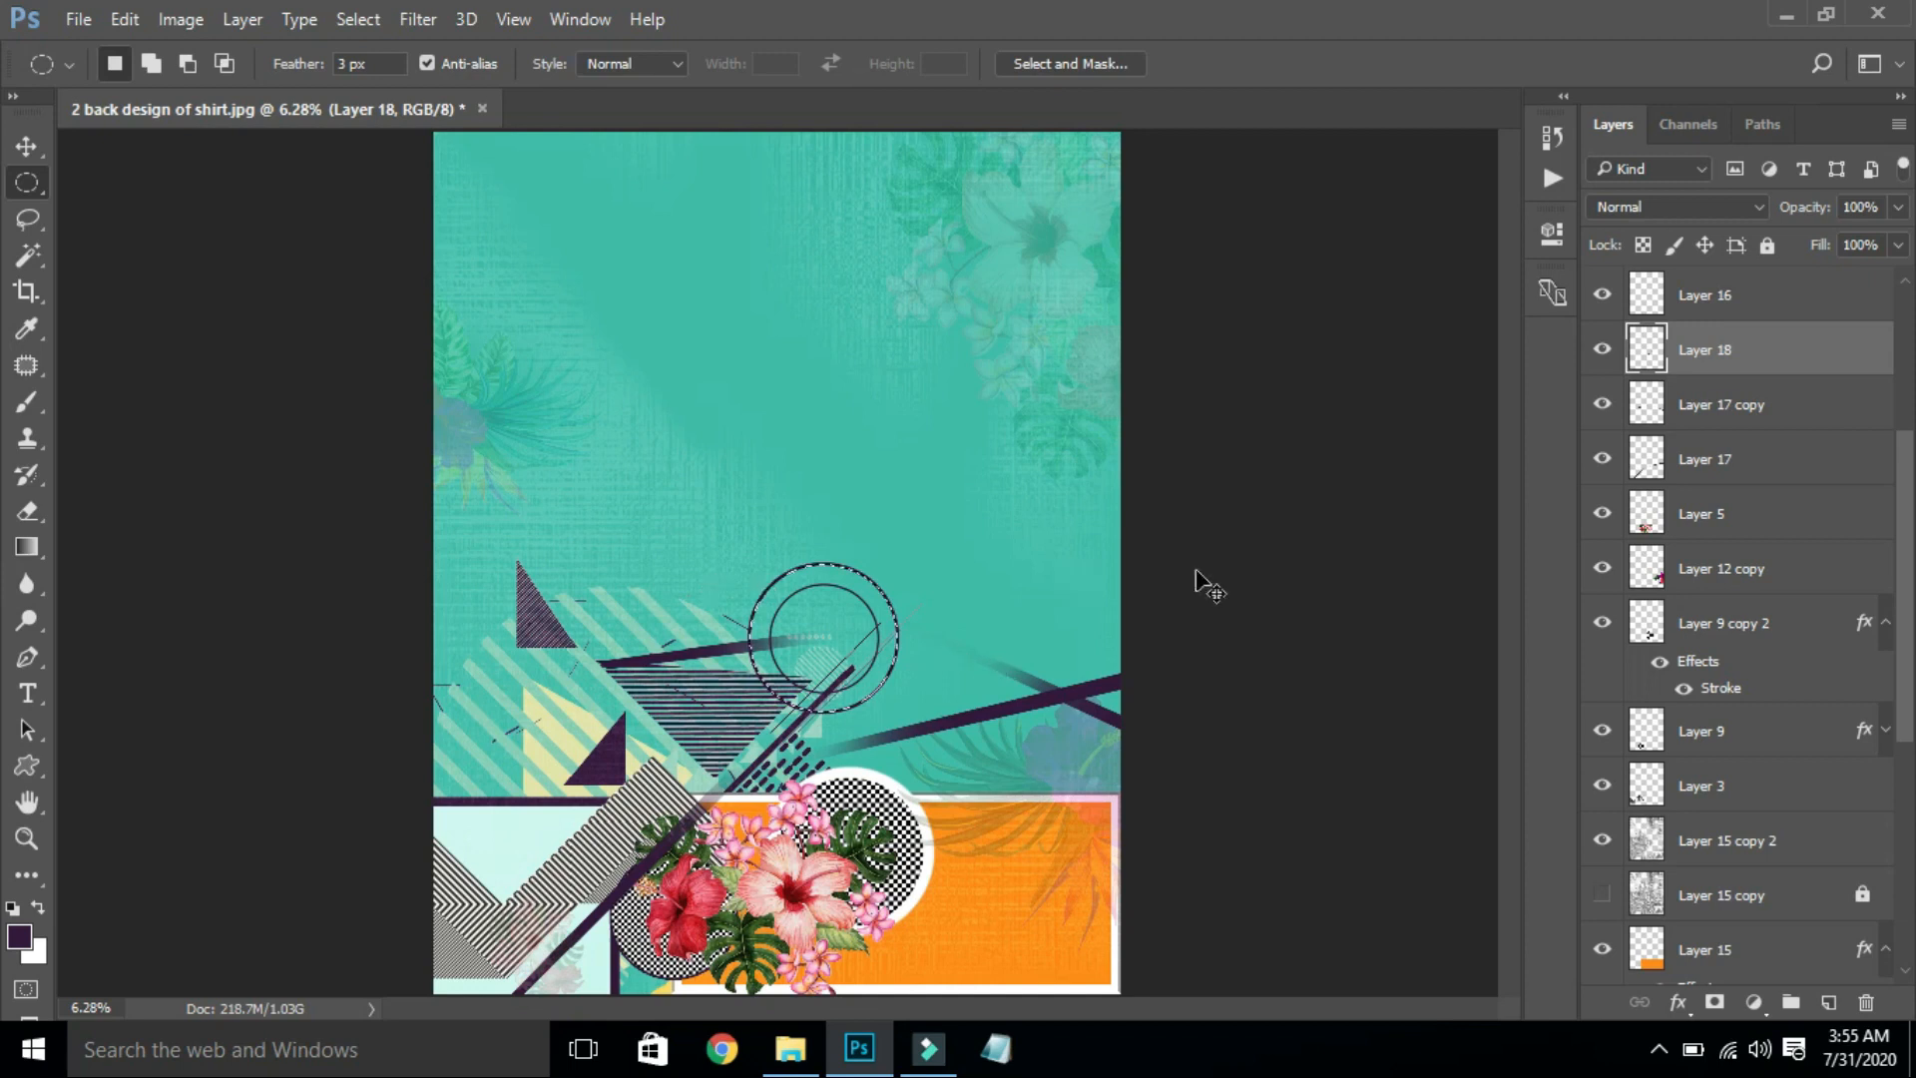
key(ctrl+z)
Step: Try stroking the larger circle with a 55 px outline in orange #d1871a sampled from the orange panel, and undo it
key(i)
key(alt+e)
key(s)
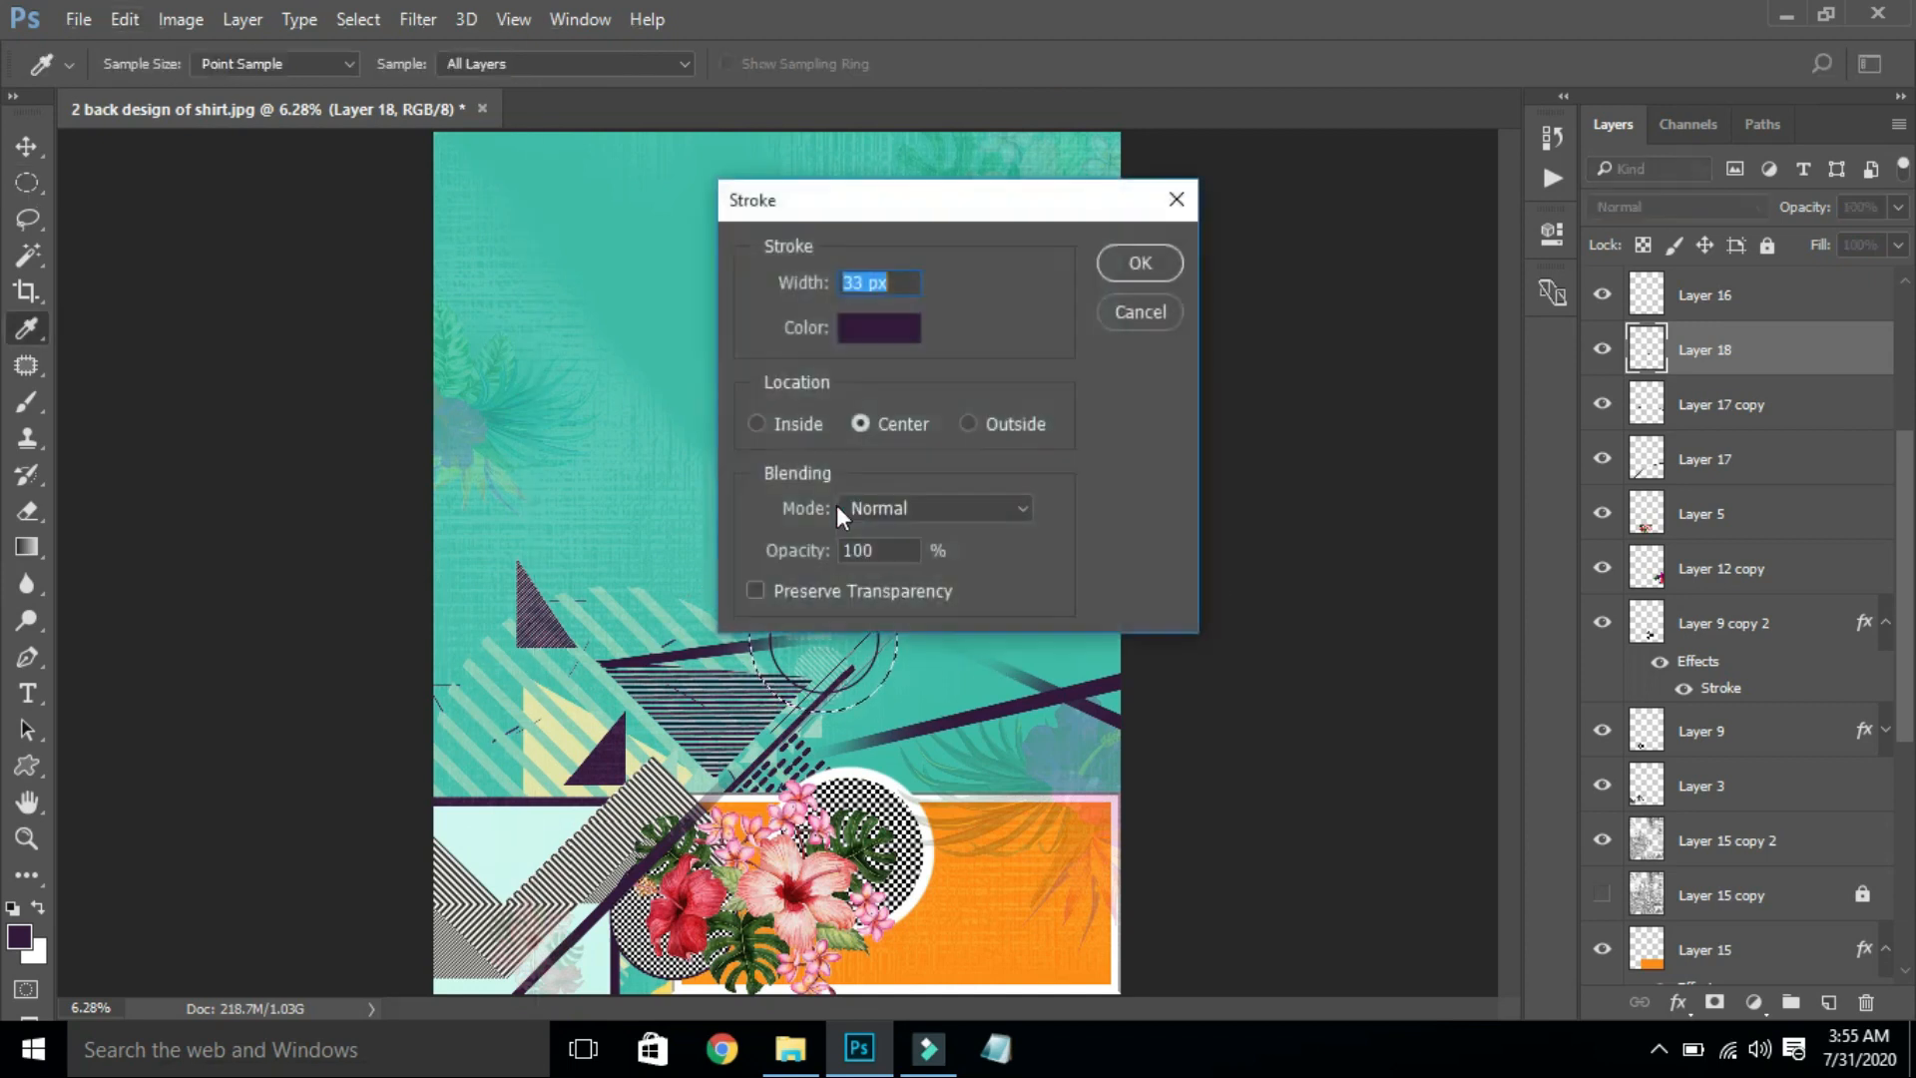
click(856, 330)
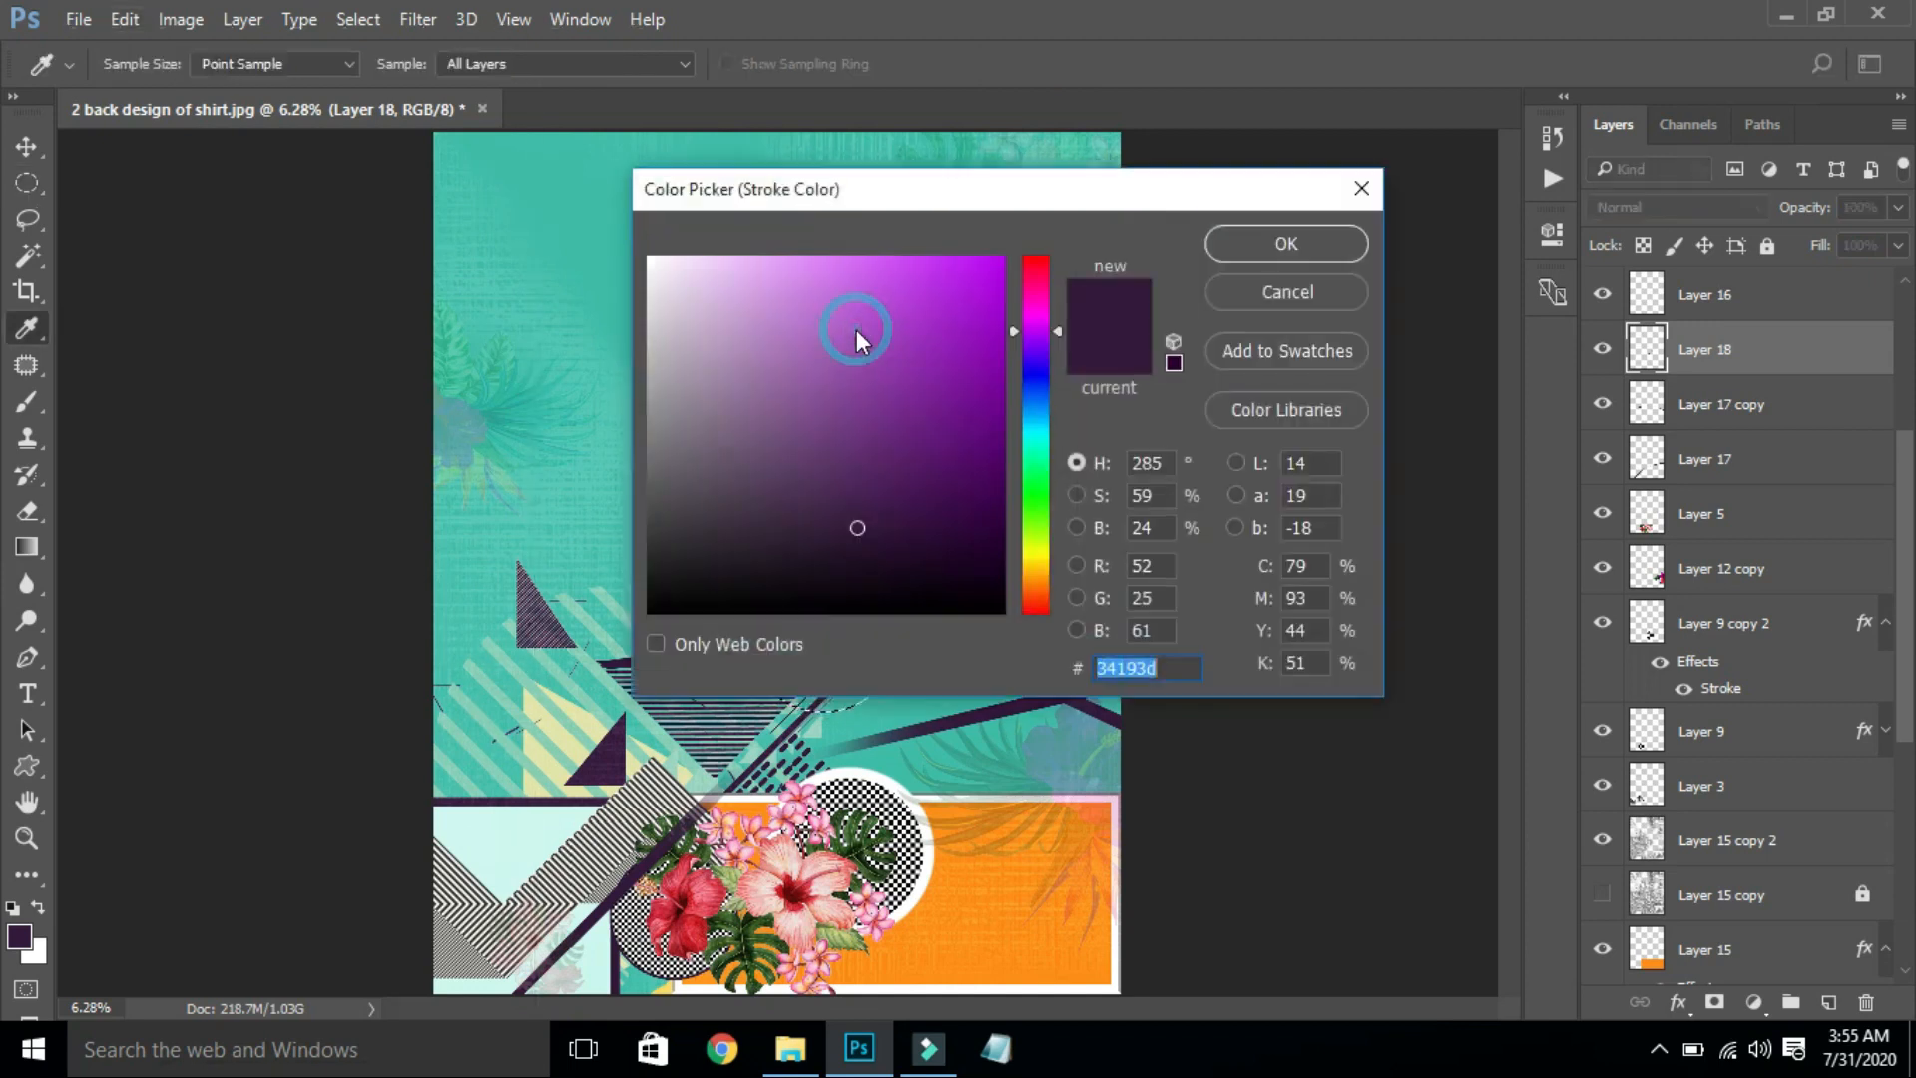
click(976, 849)
key(Return)
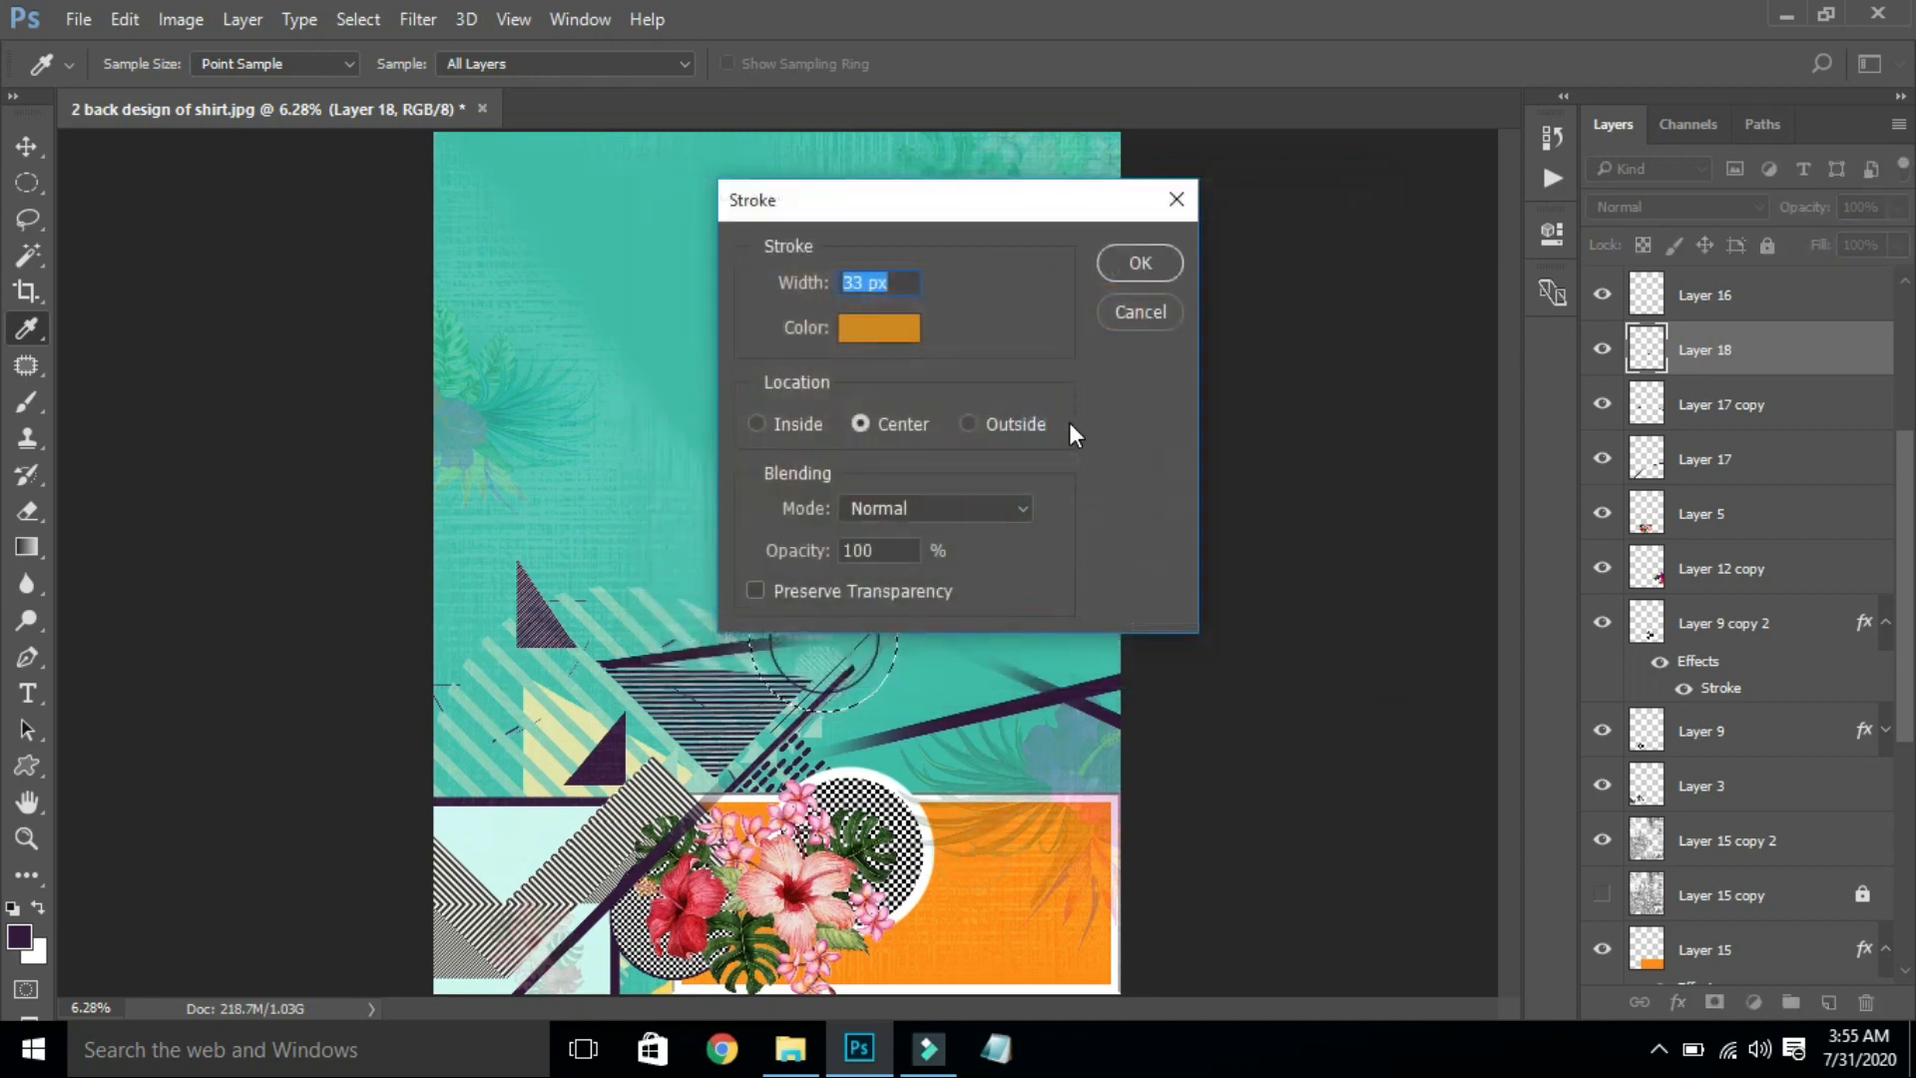
text(55)
key(Return)
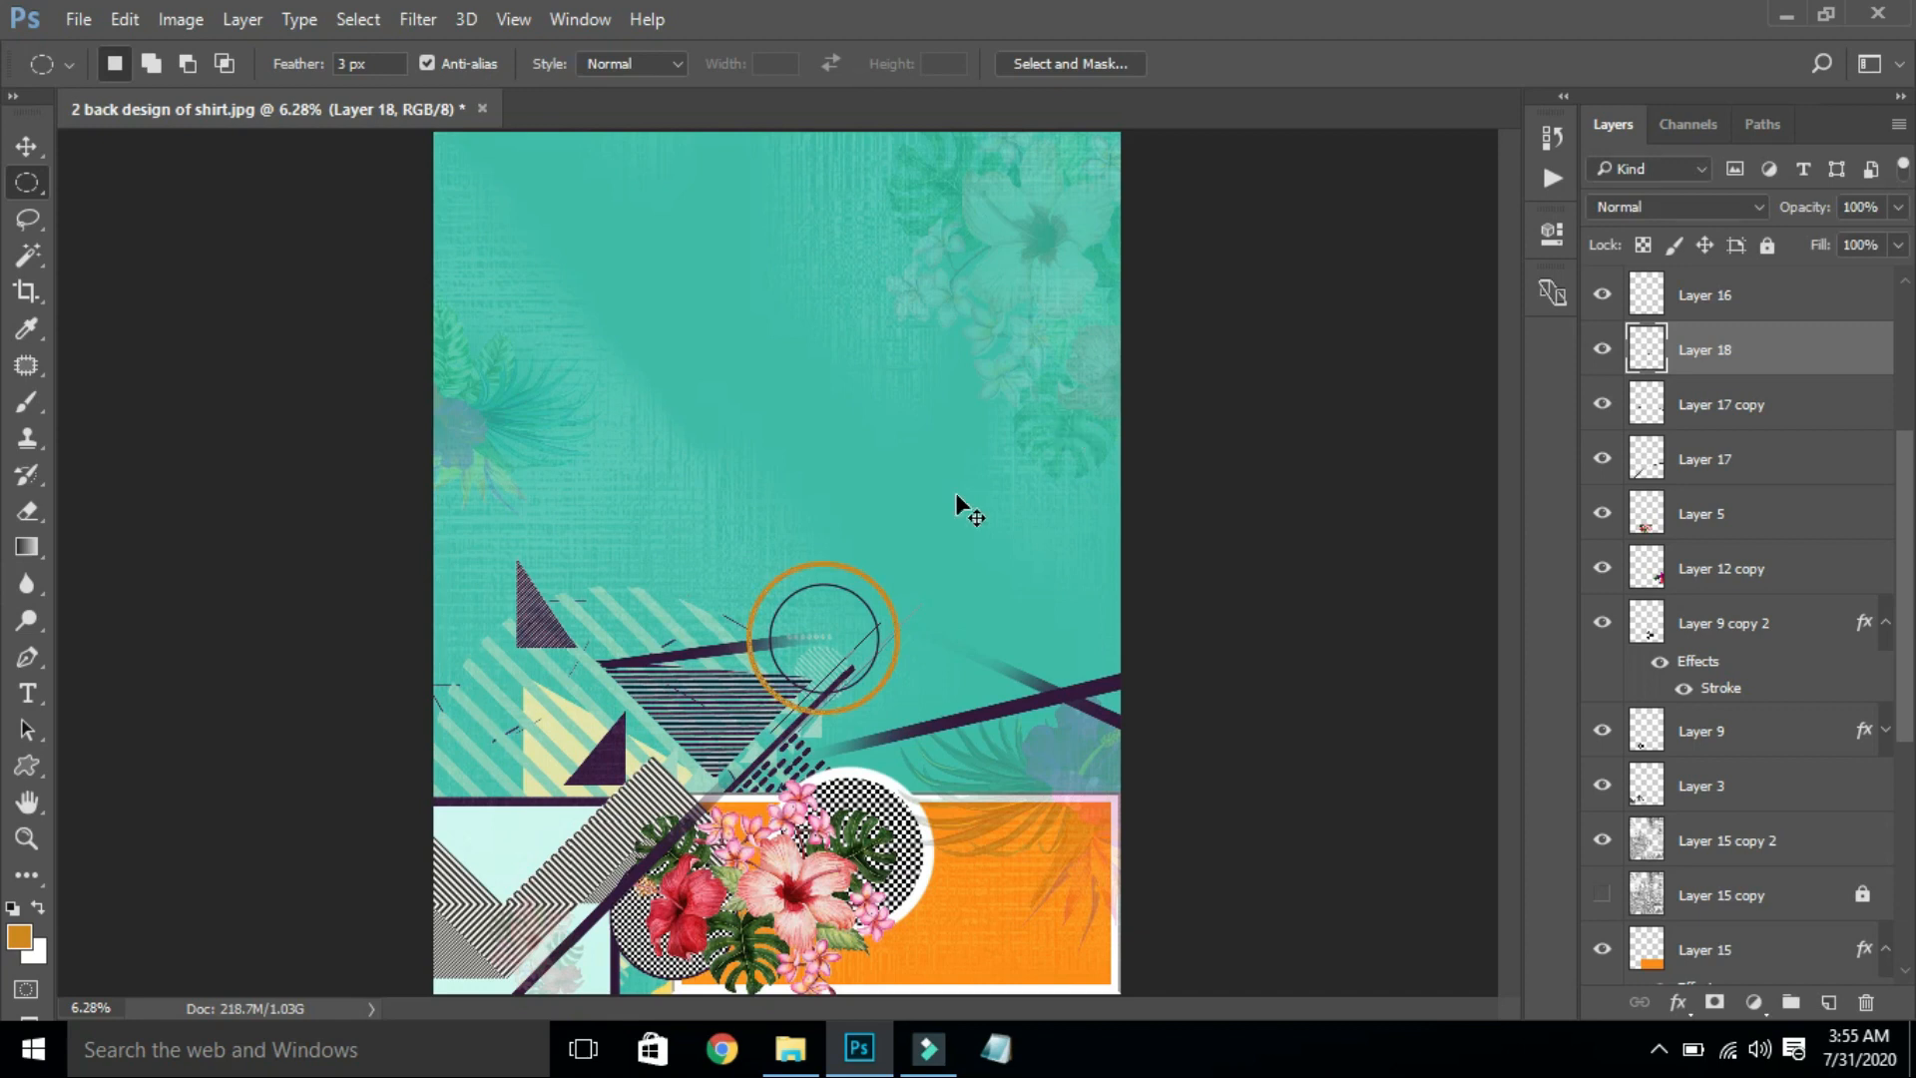
key(ctrl+z)
Step: Stroke the larger circular selection with a centred outline in the red sampled from the red hibiscus
key(alt+e)
key(s)
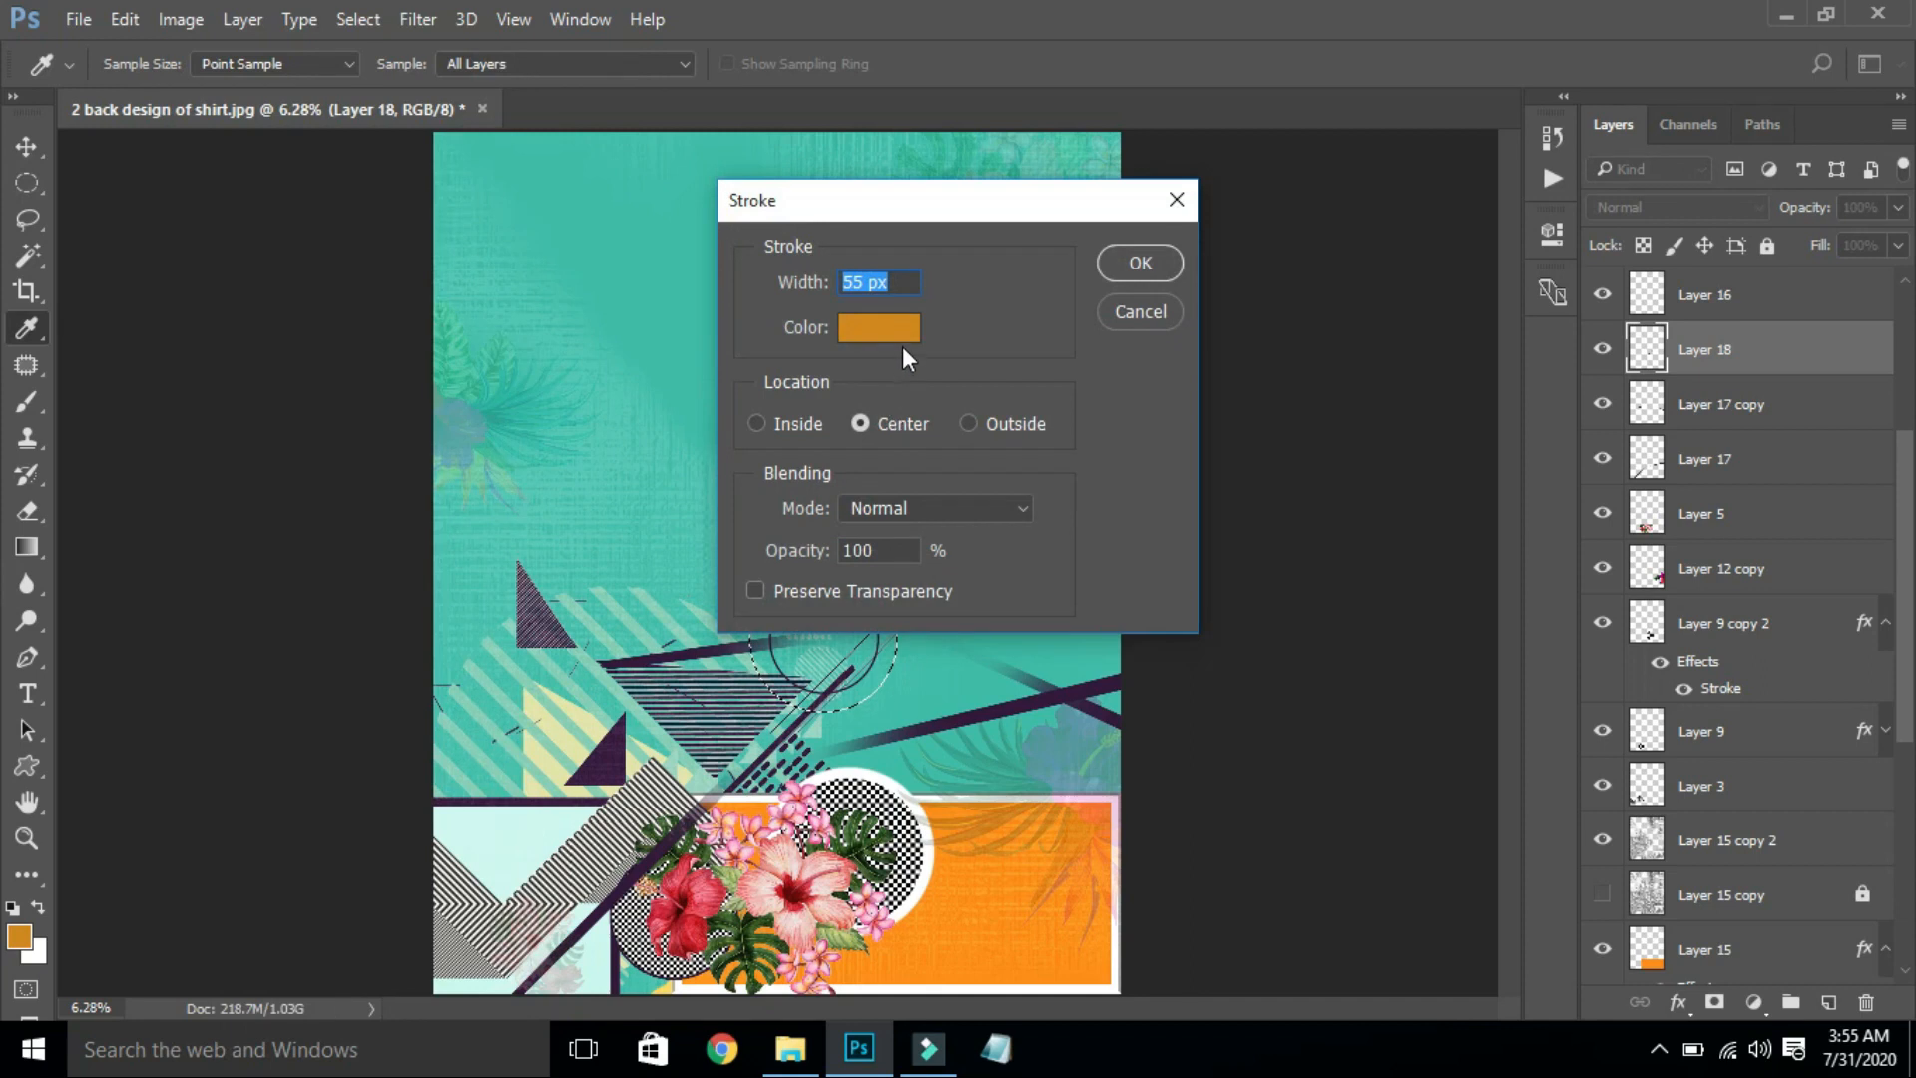
click(888, 326)
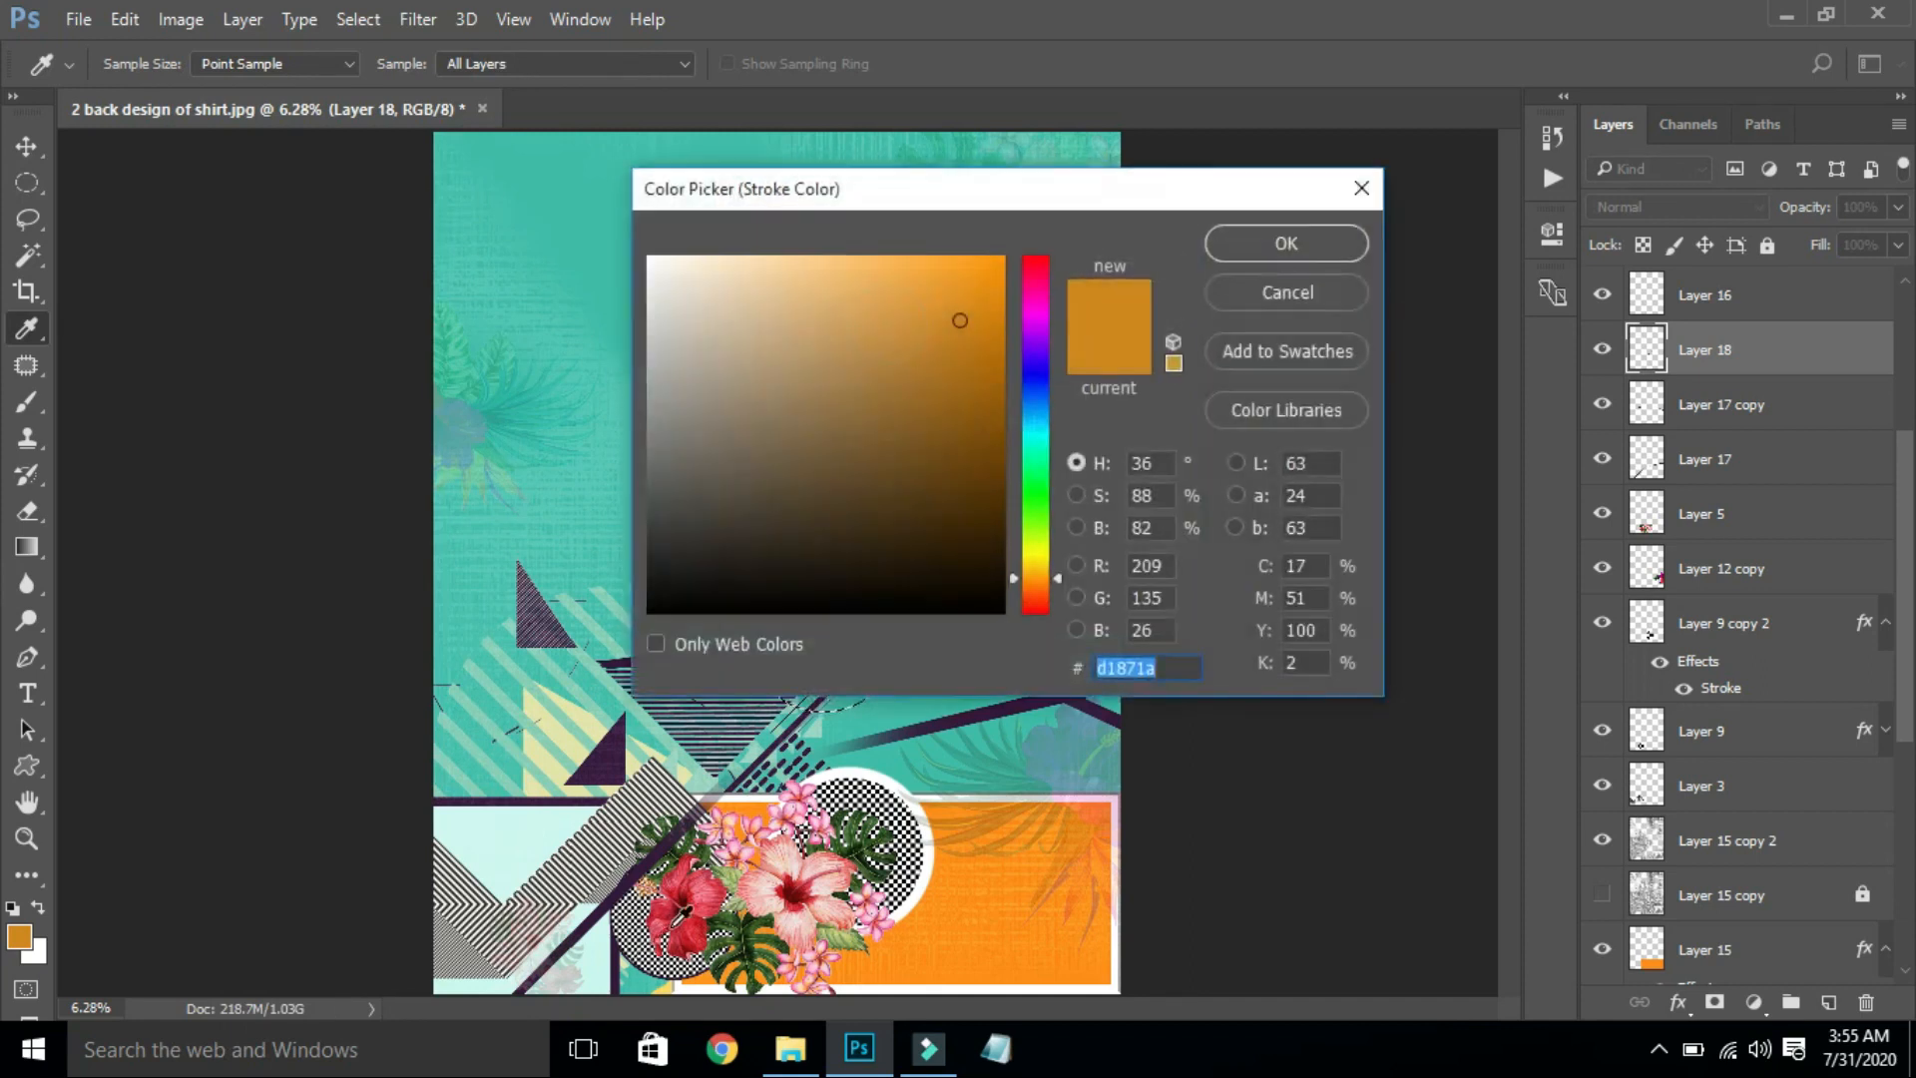
click(685, 916)
key(Return)
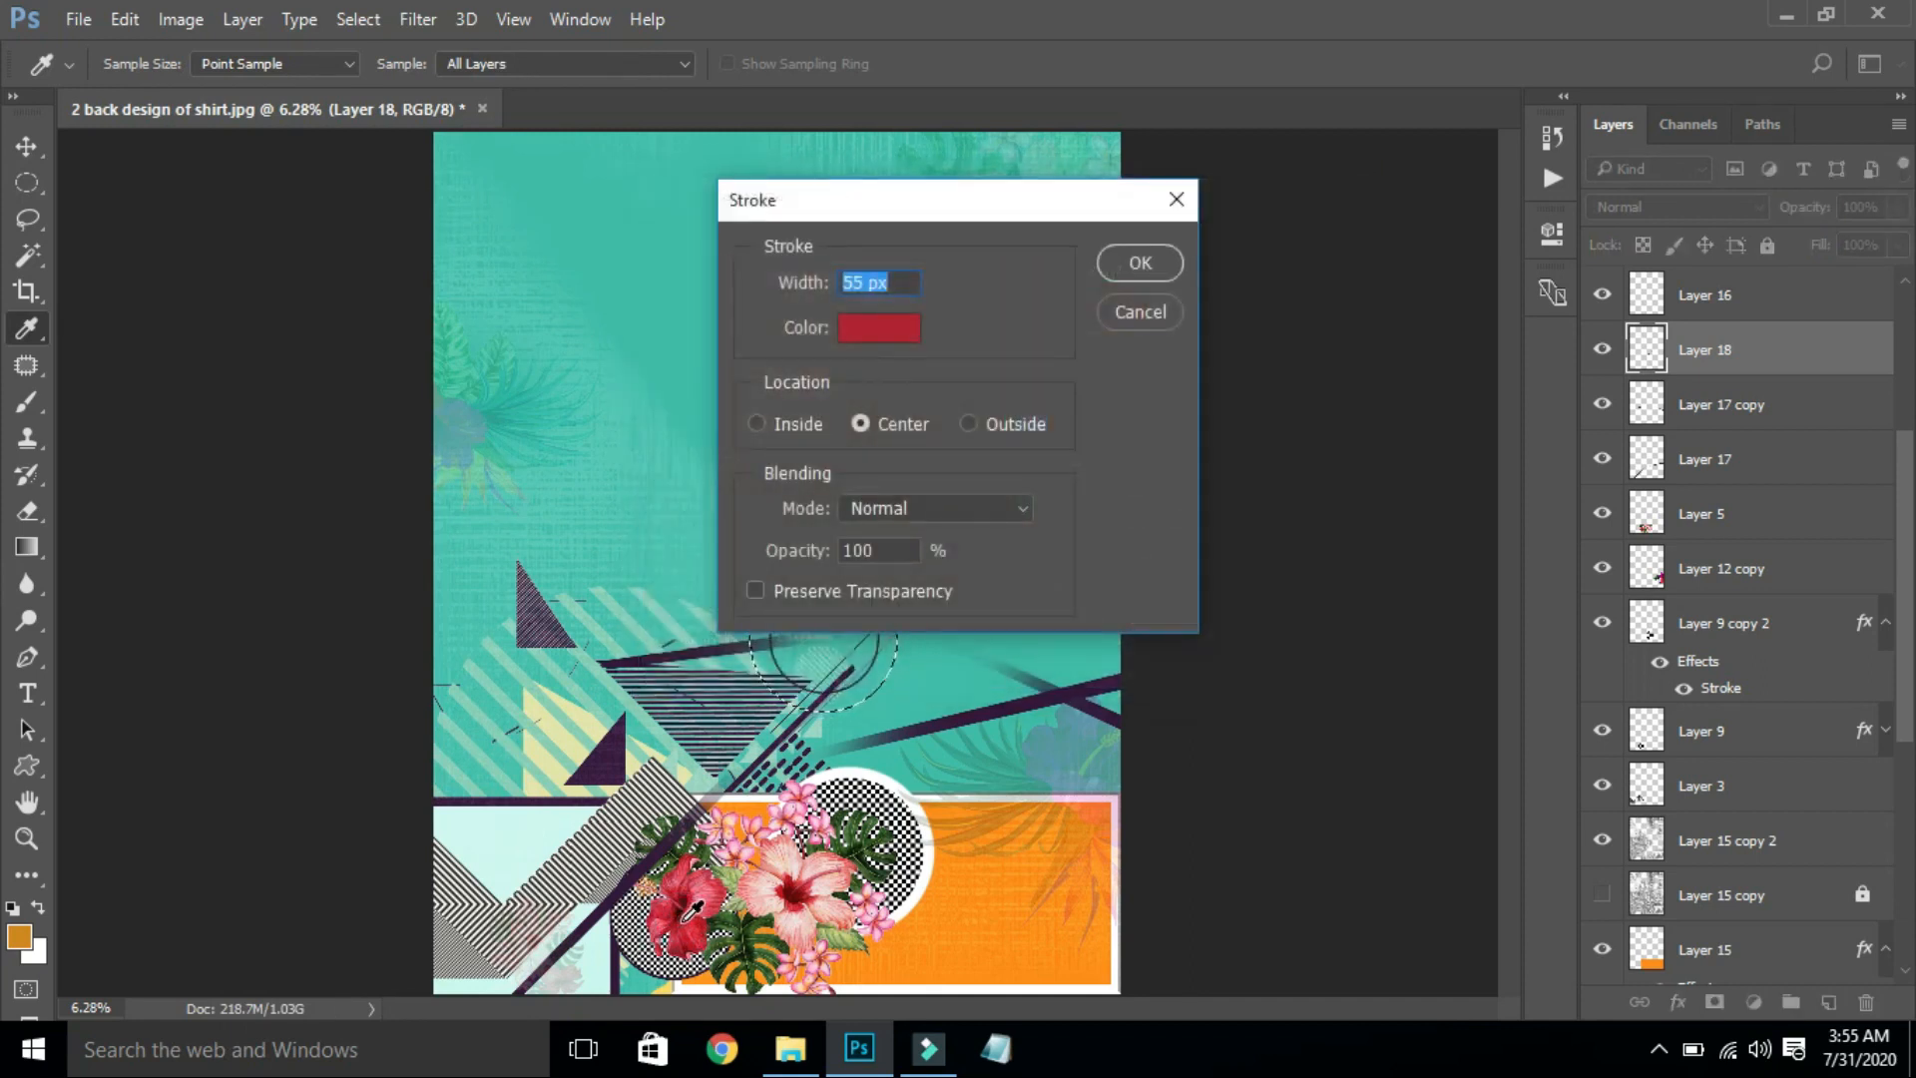
key(Return)
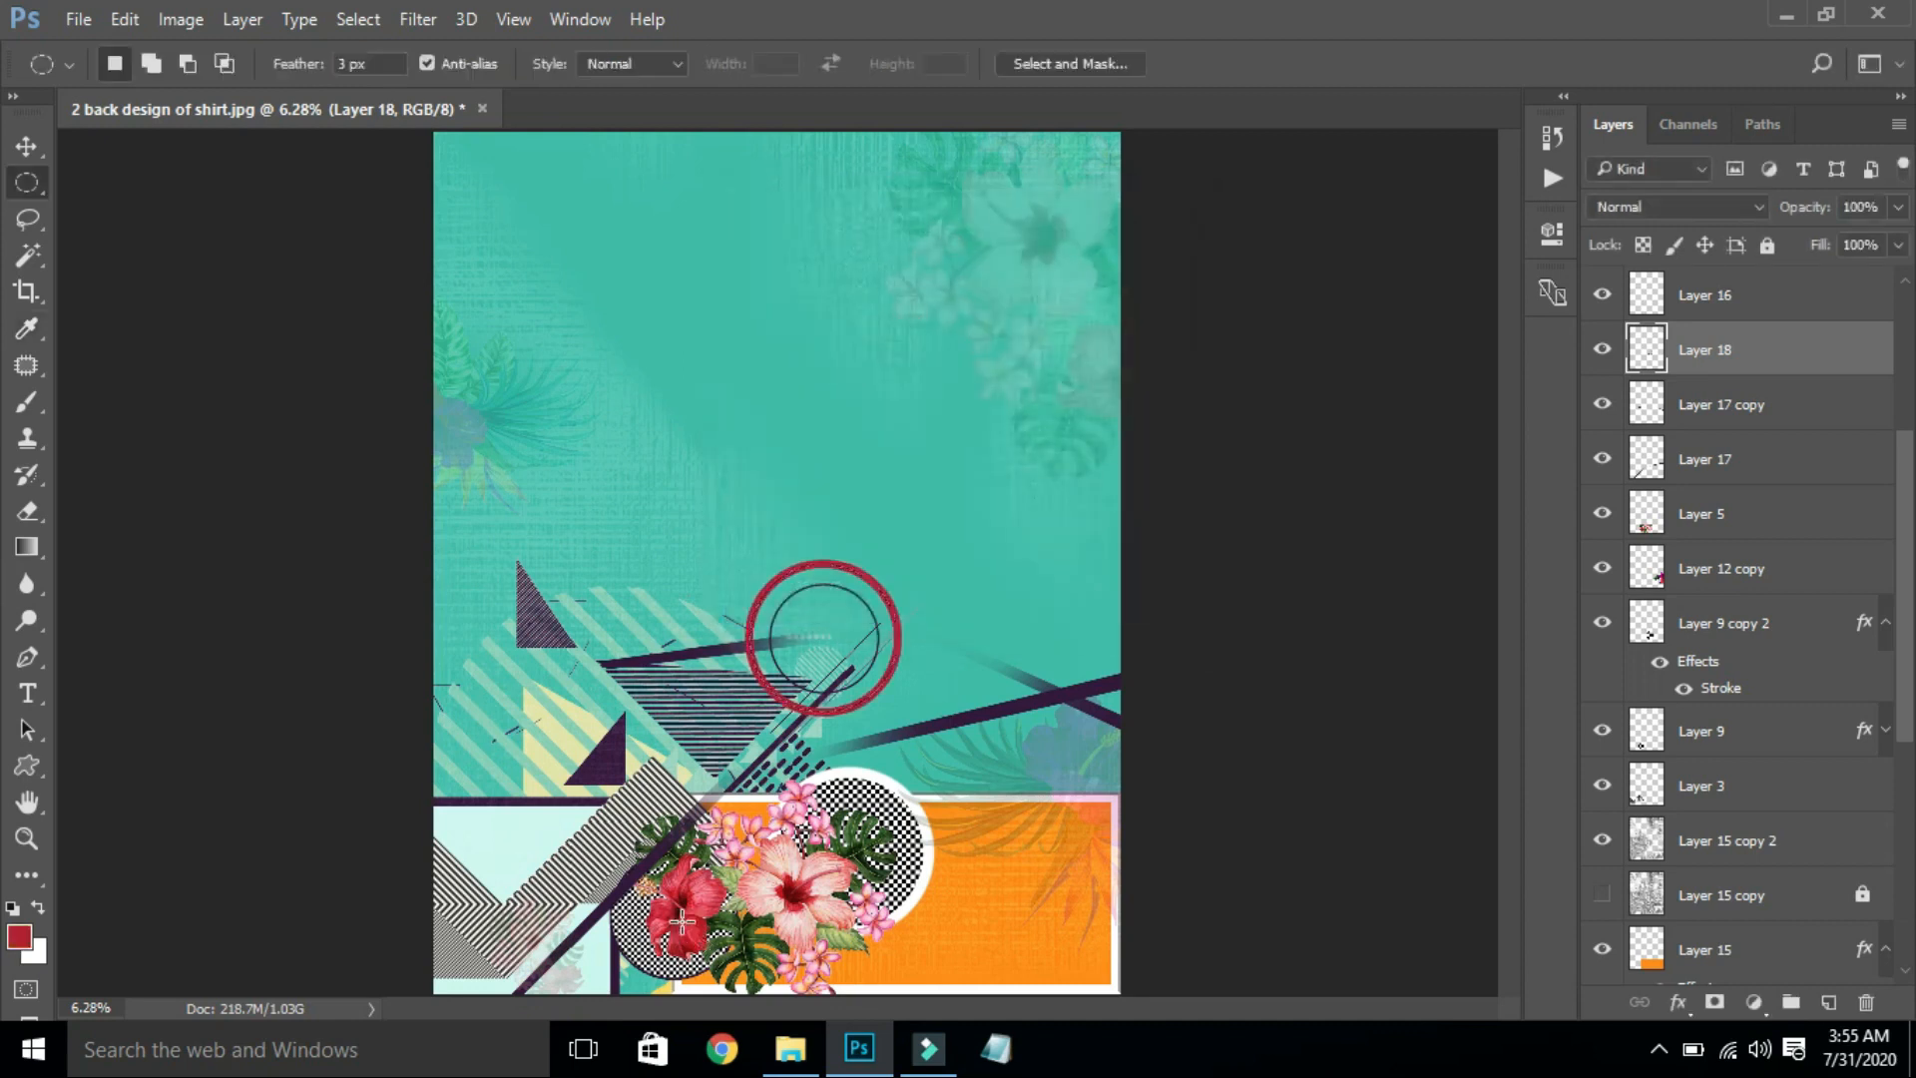
Step: Scale the double ring on Layer 18 down so it surrounds the upper tip of the diagonal dark bar
key(v)
key(ctrl+t)
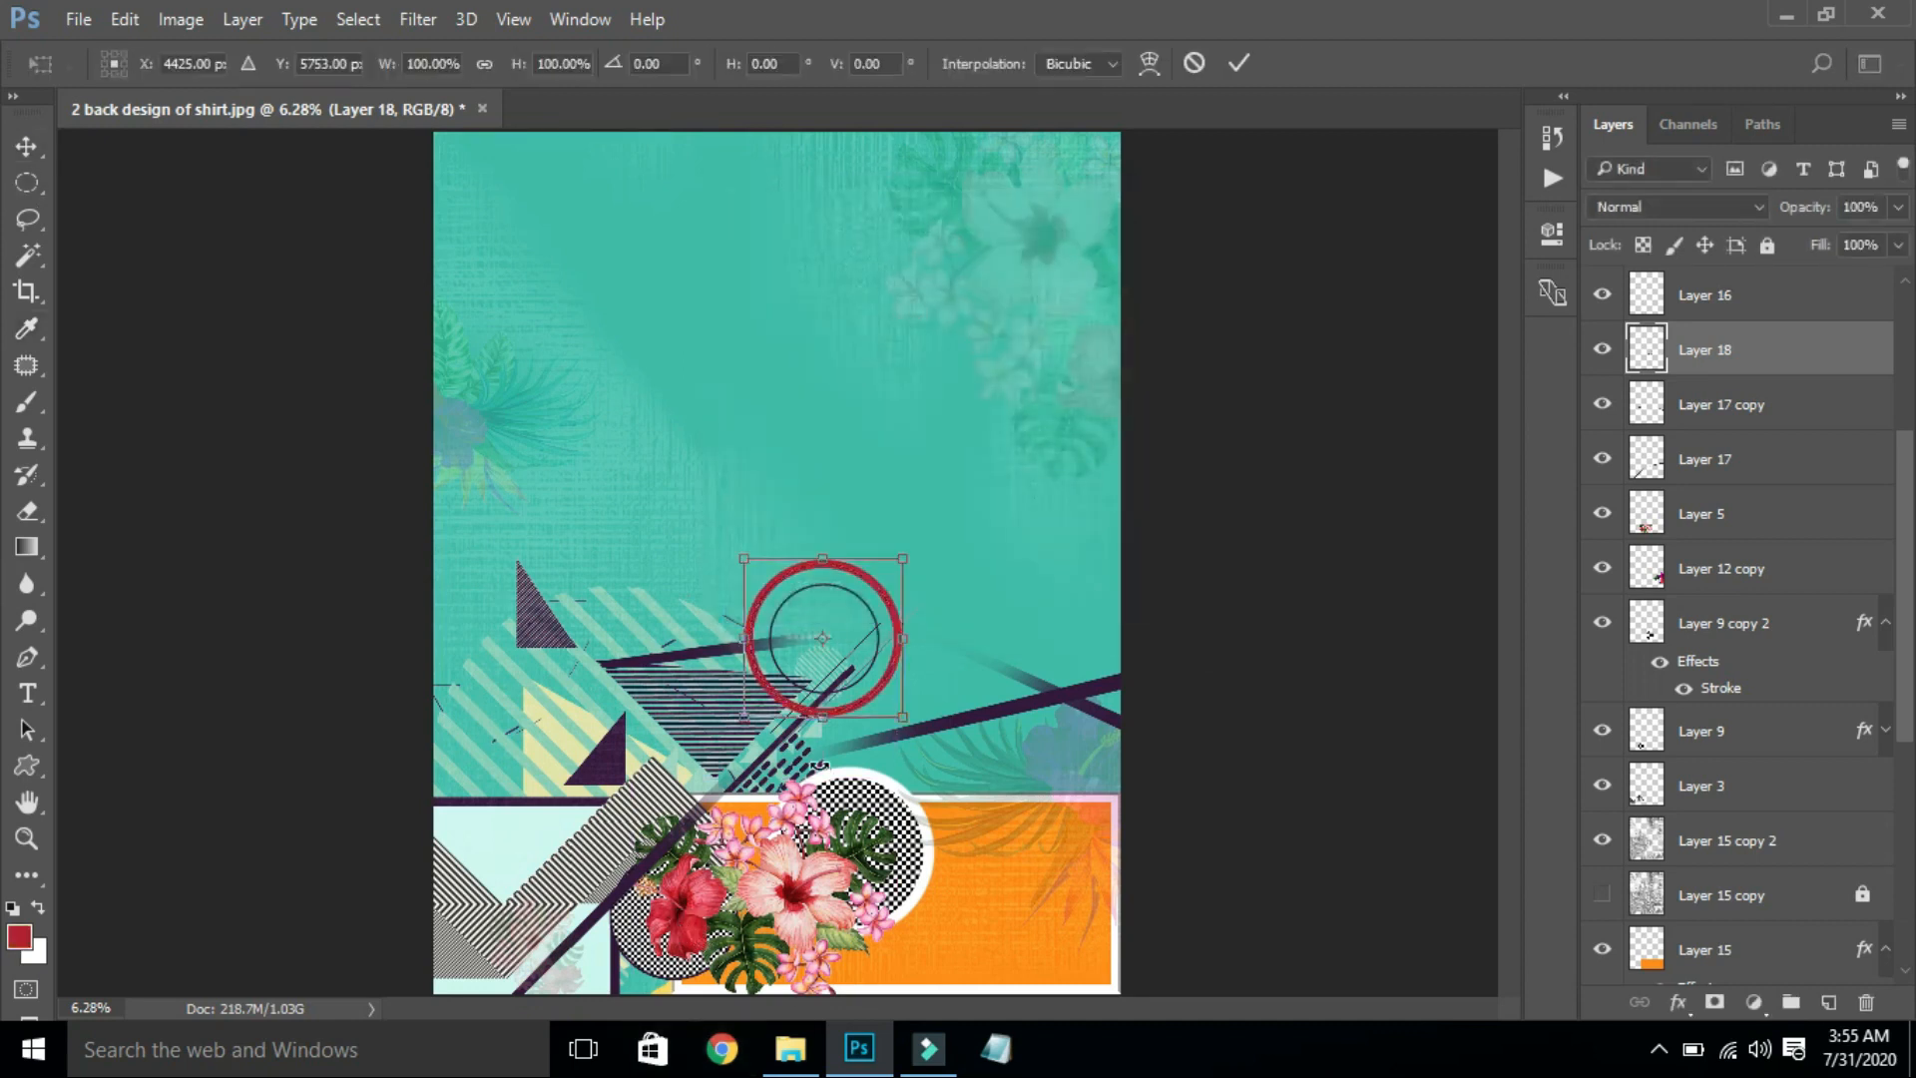
drag(738, 557, 802, 621)
key(Return)
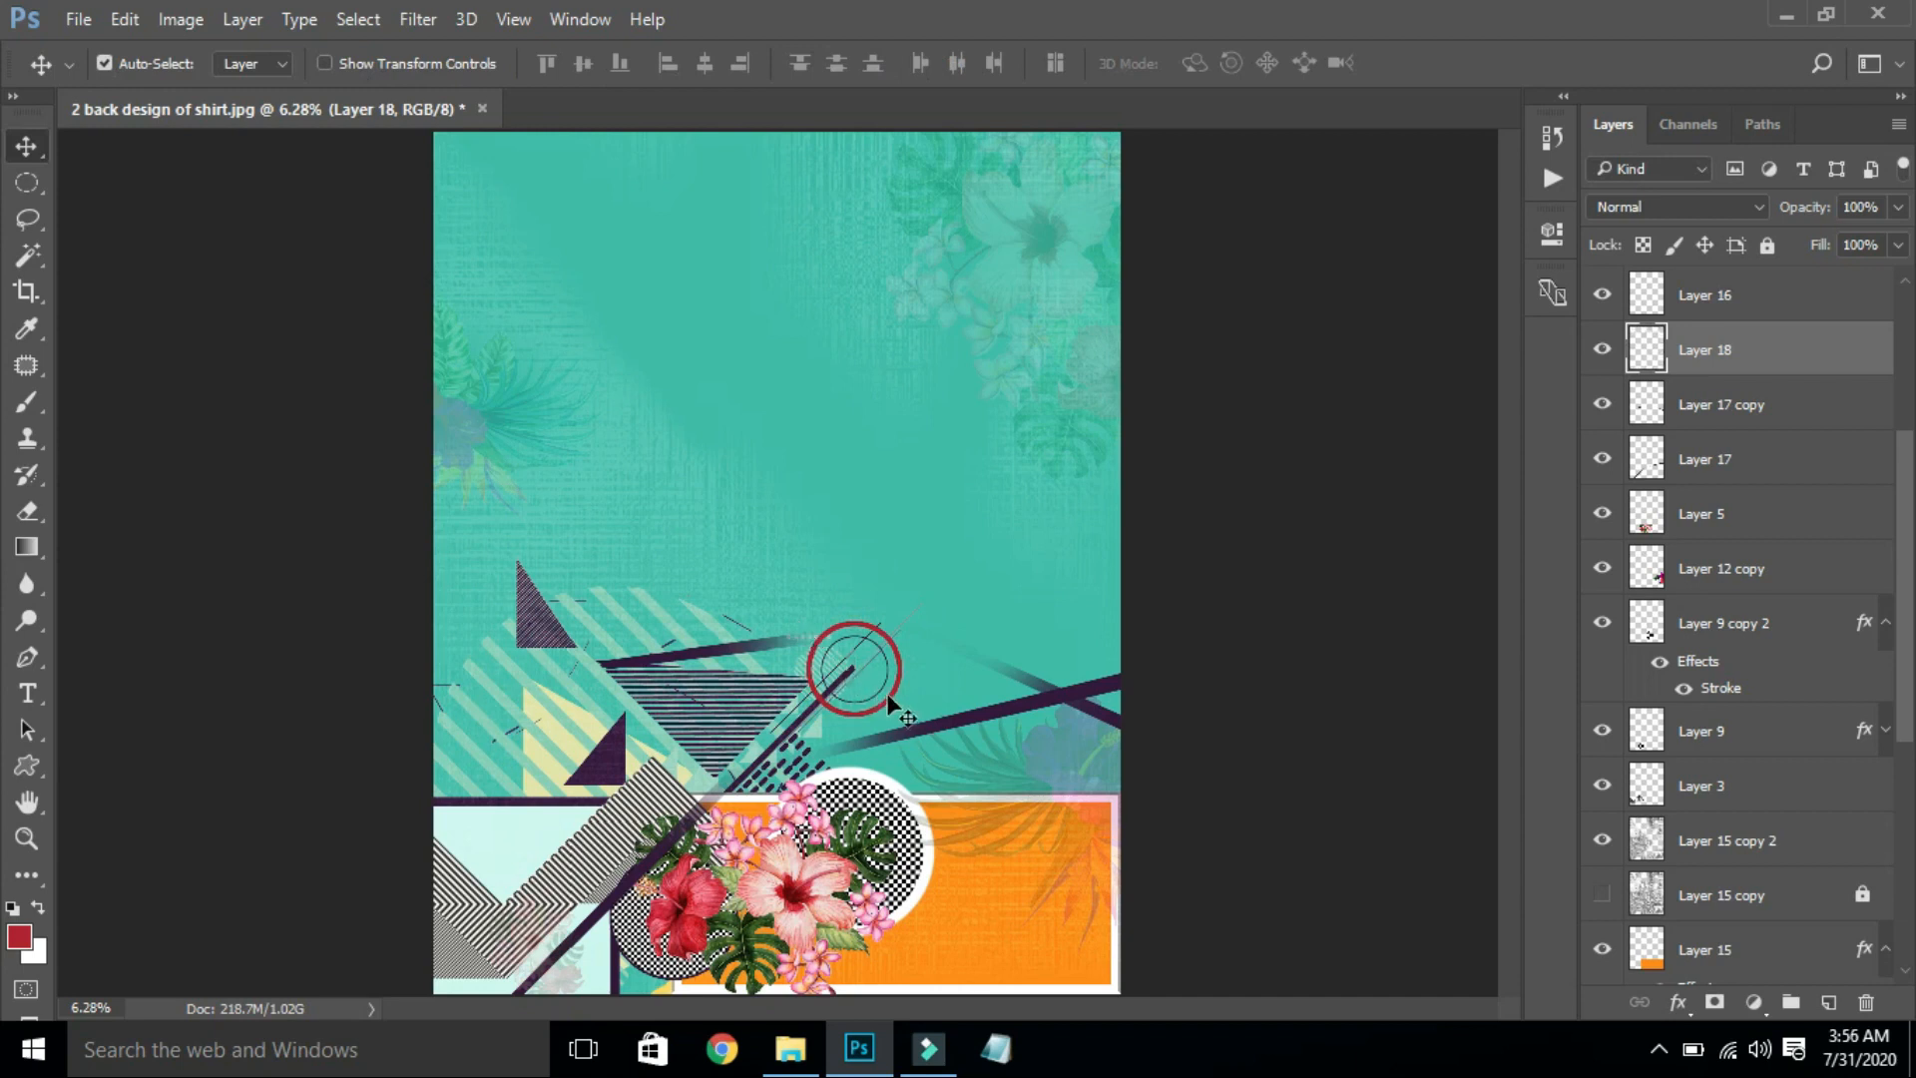
Step: Duplicate the red double ring and place the copy beneath Layer 3, behind the upper edge of the white-rimmed checkered circle
drag(890, 693, 961, 868)
drag(1845, 357, 1785, 766)
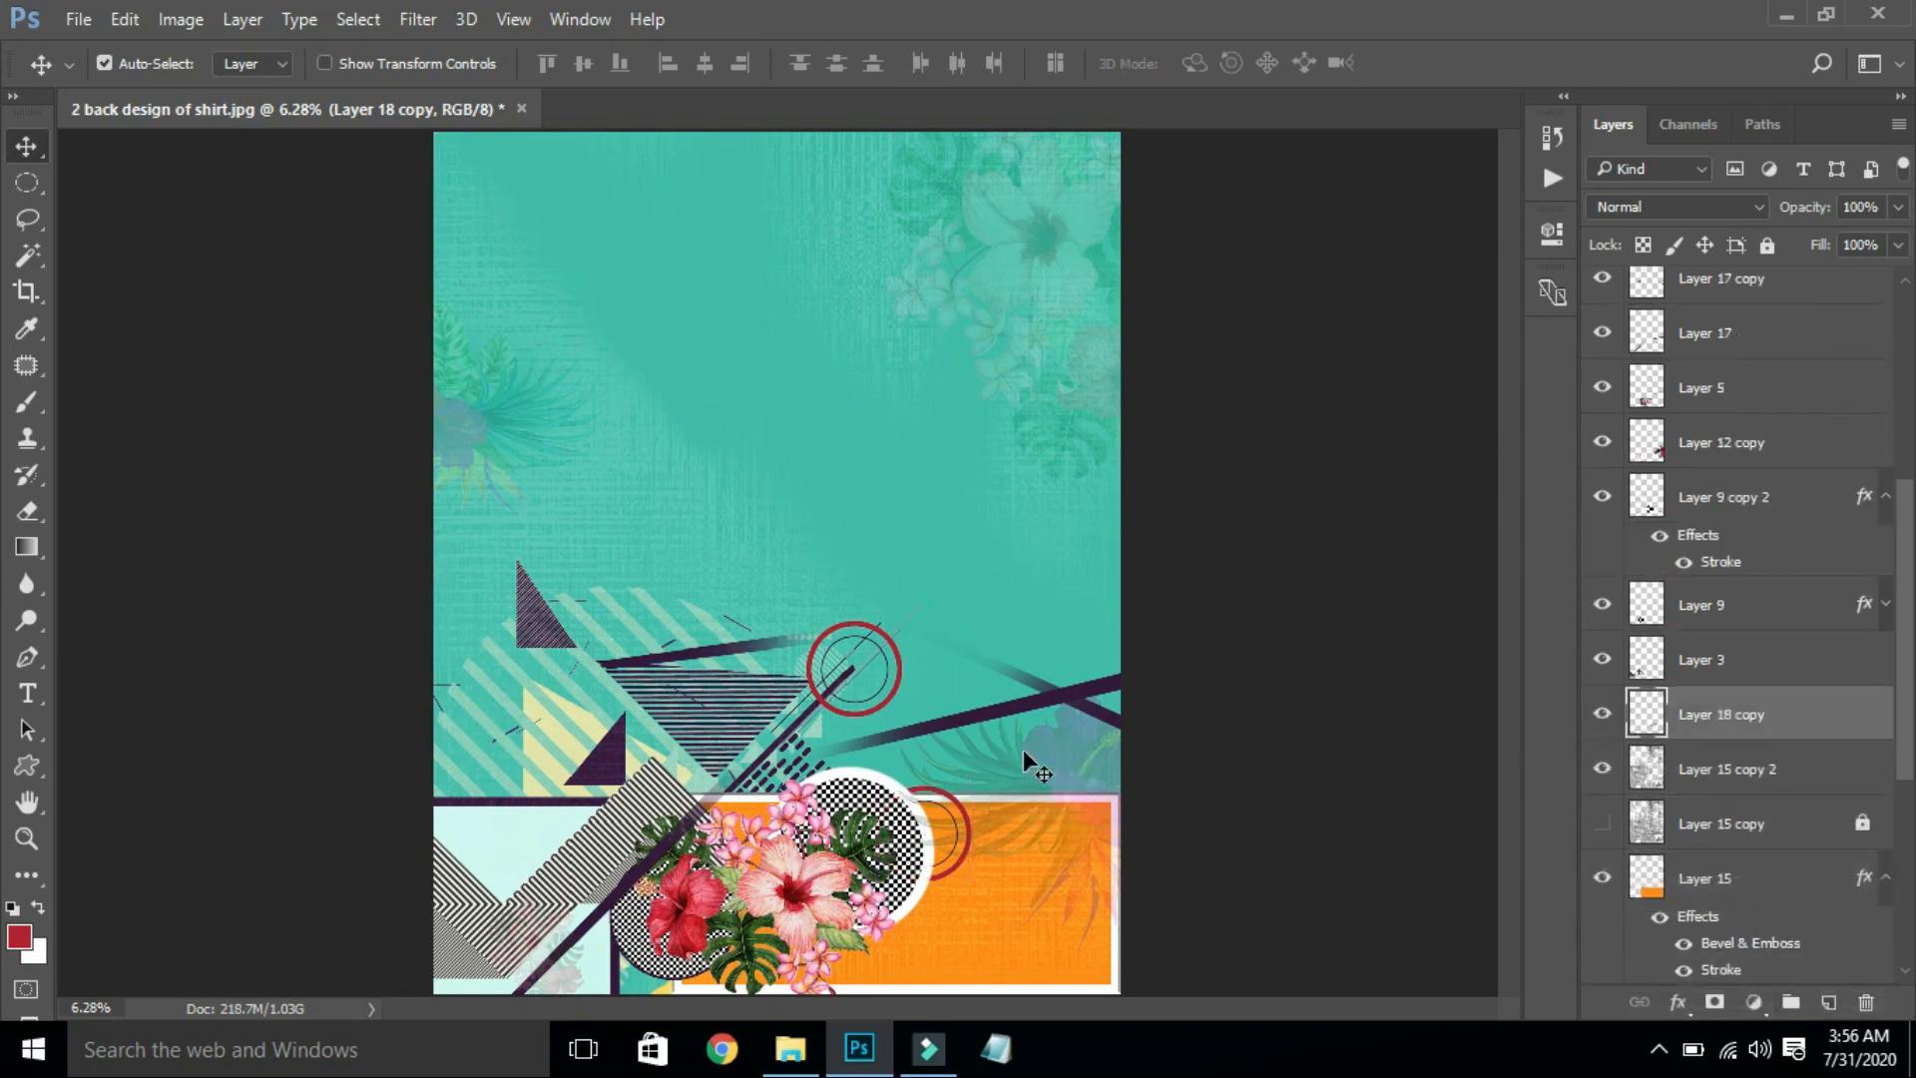
drag(924, 790, 882, 756)
Step: Scale the copied red ring down and nudge it so it peeks out from behind the checkered circle at the orange panel's upper edge
key(ctrl+t)
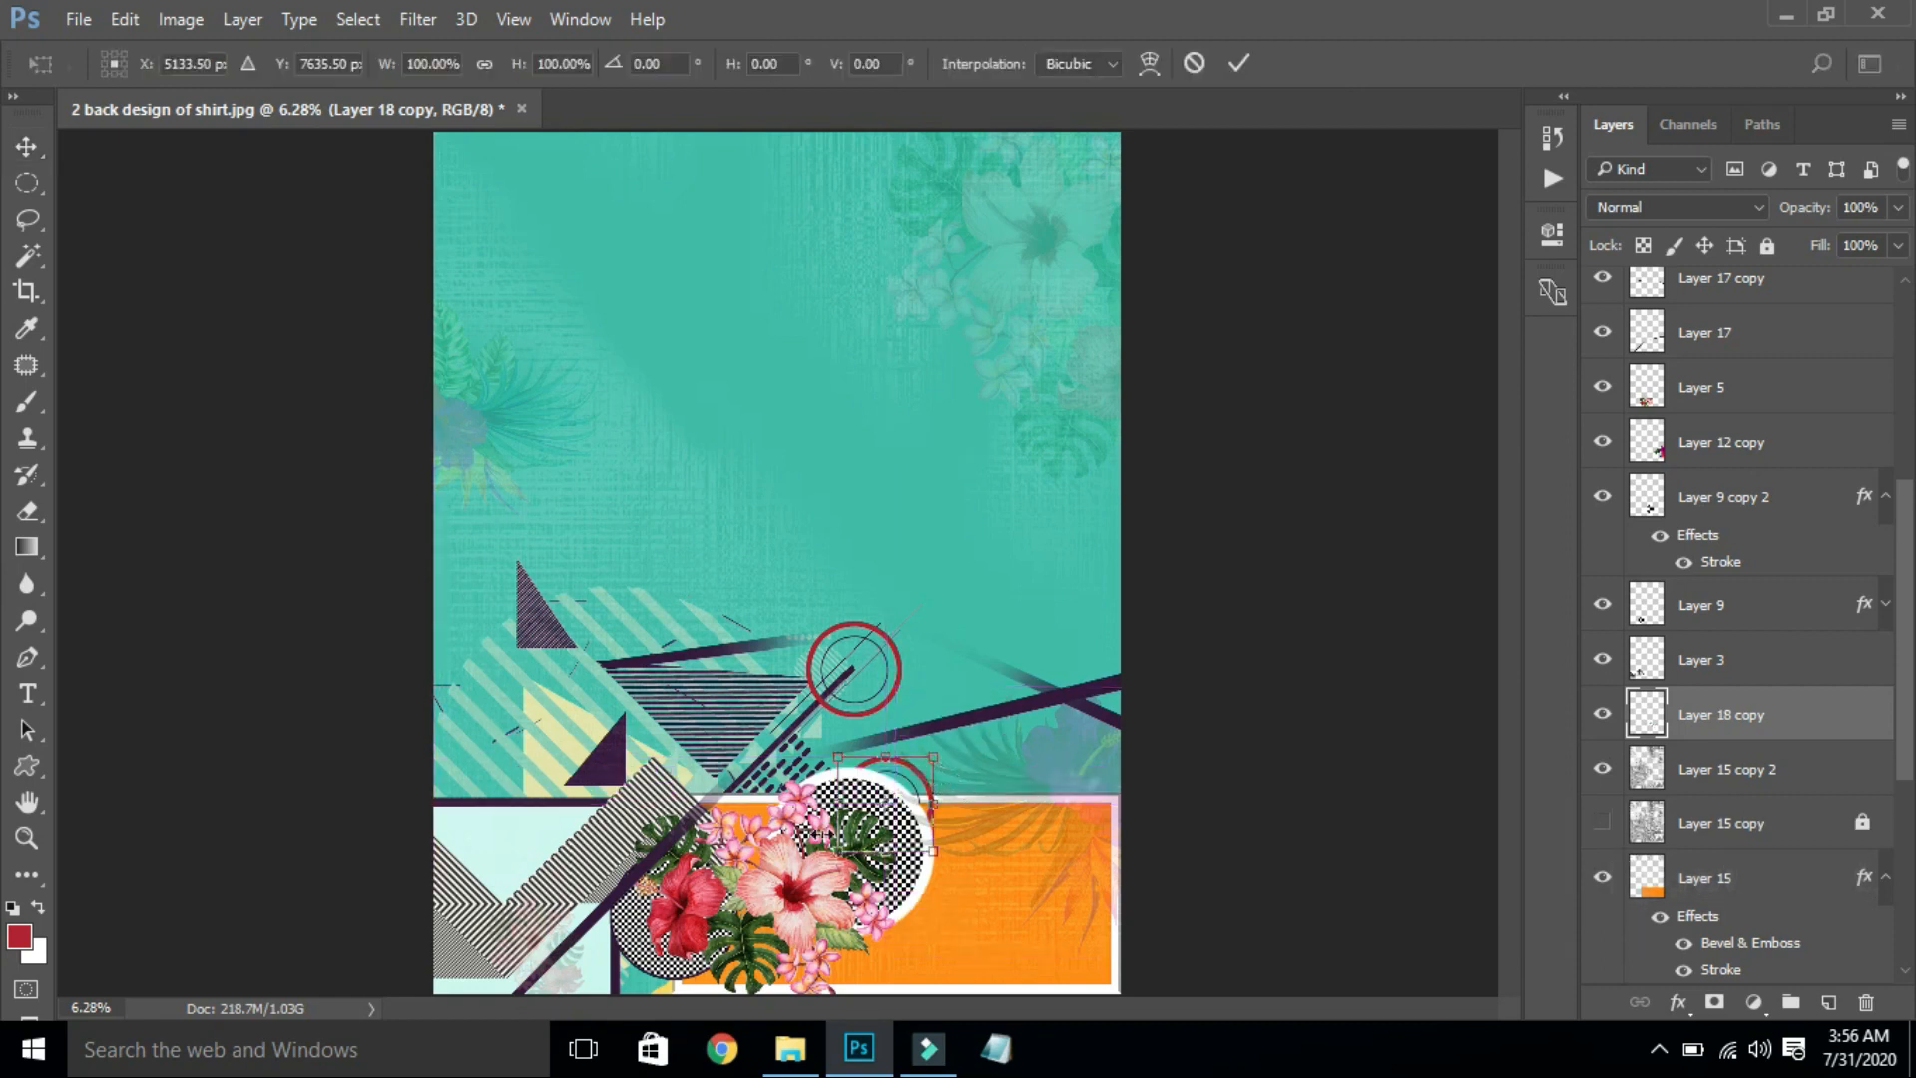
drag(836, 851, 896, 796)
key(Return)
key(Down)
key(shift+Down)
key(Left)
key(Left)
key(Left)
key(Left)
key(Left)
key(Left)
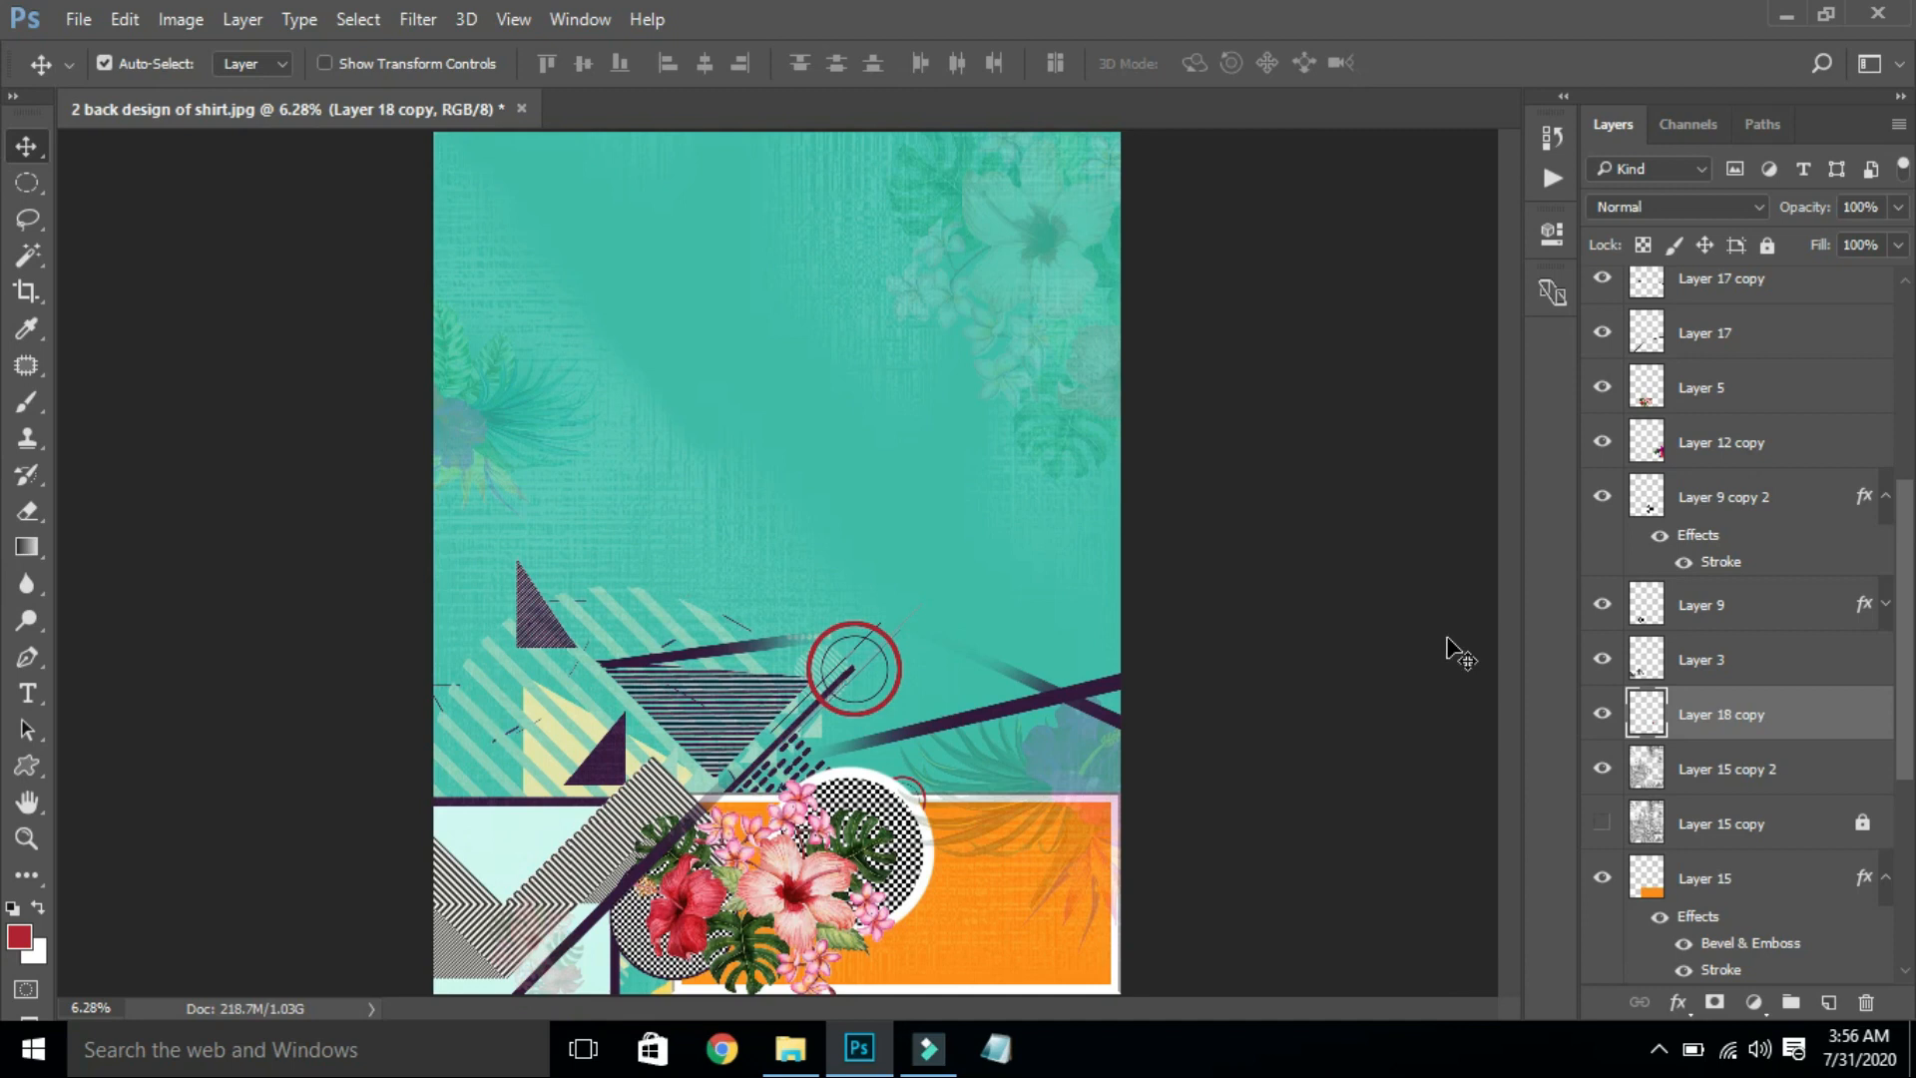
key(ctrl)
key(ctrl+s)
key(Escape)
Step: Add a Color Overlay effect to the double ring on Layer 18
click(871, 639)
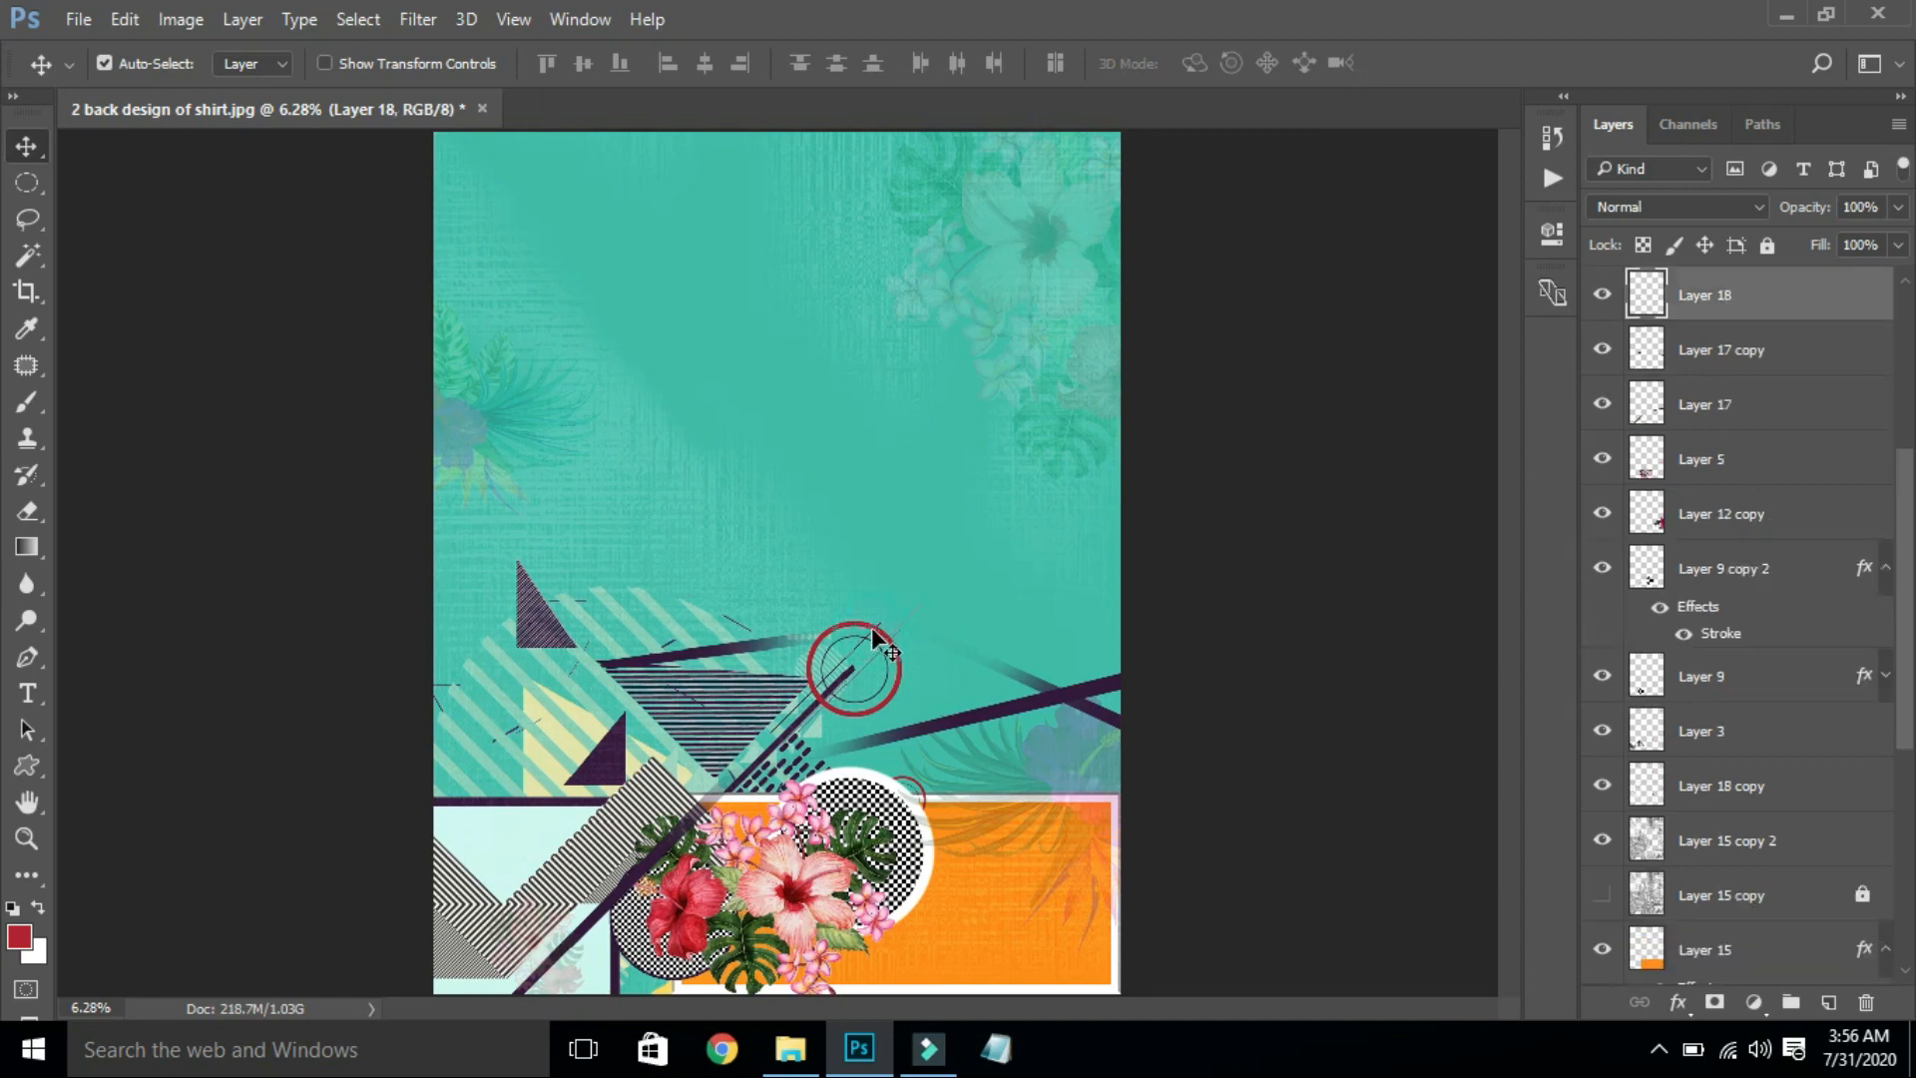
double_click(1799, 294)
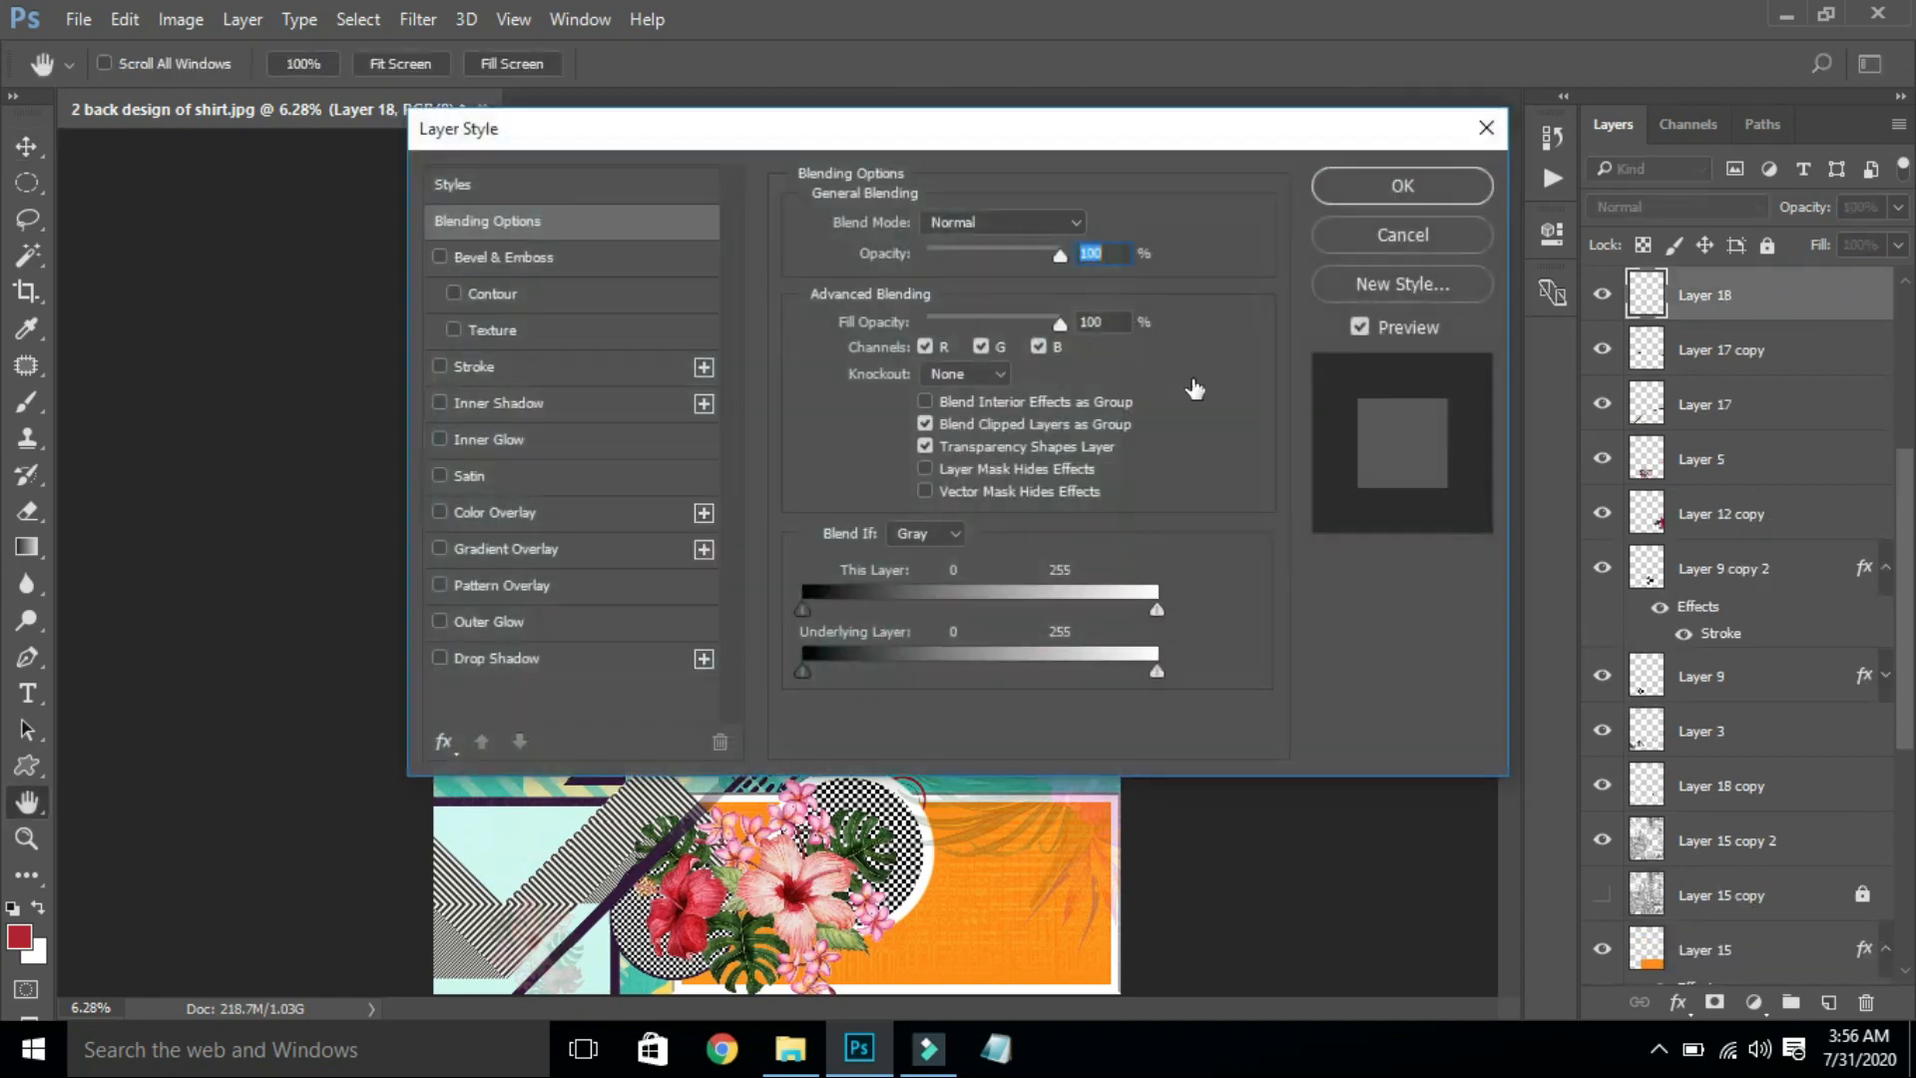
drag(782, 159, 1560, 115)
click(1456, 496)
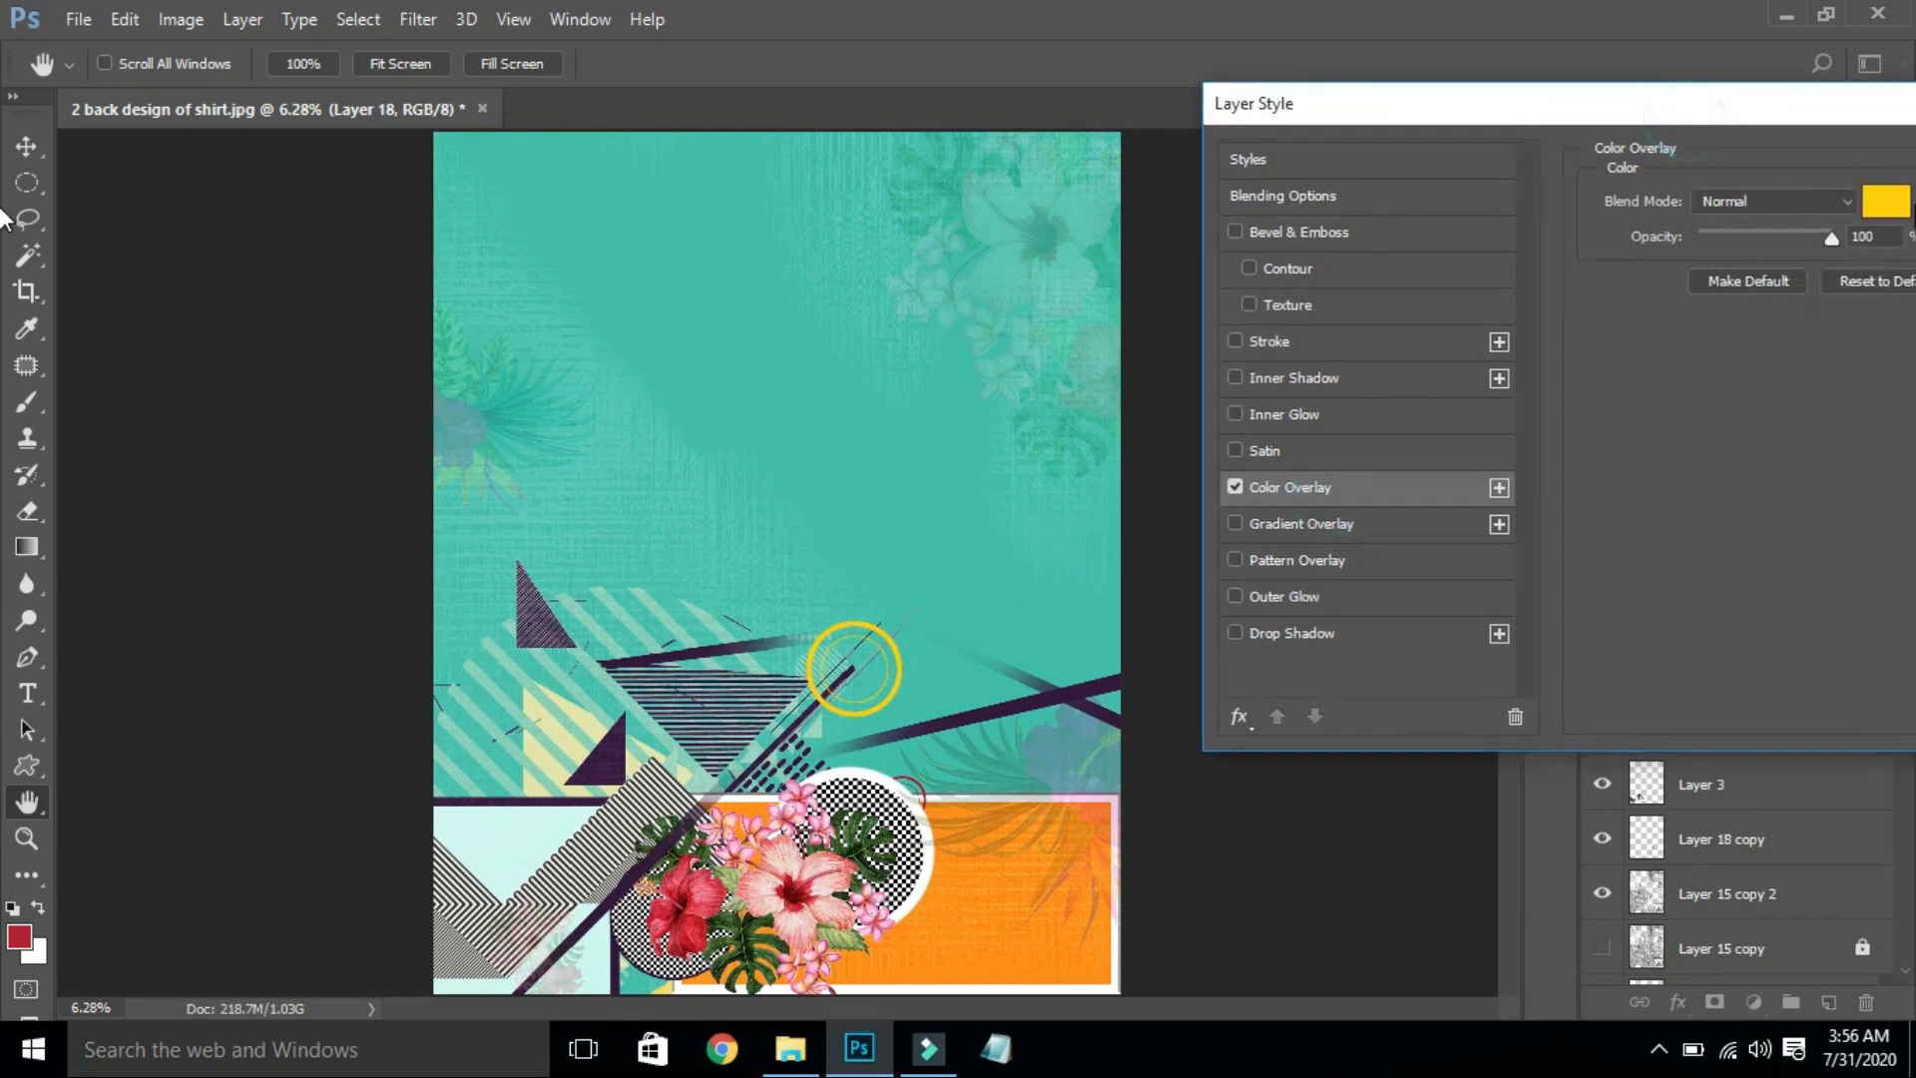
Step: Change the ring's overlay colour to a darker teal, starting from #4dc2b0 sampled from the background, and apply the layer style
click(1893, 201)
click(625, 373)
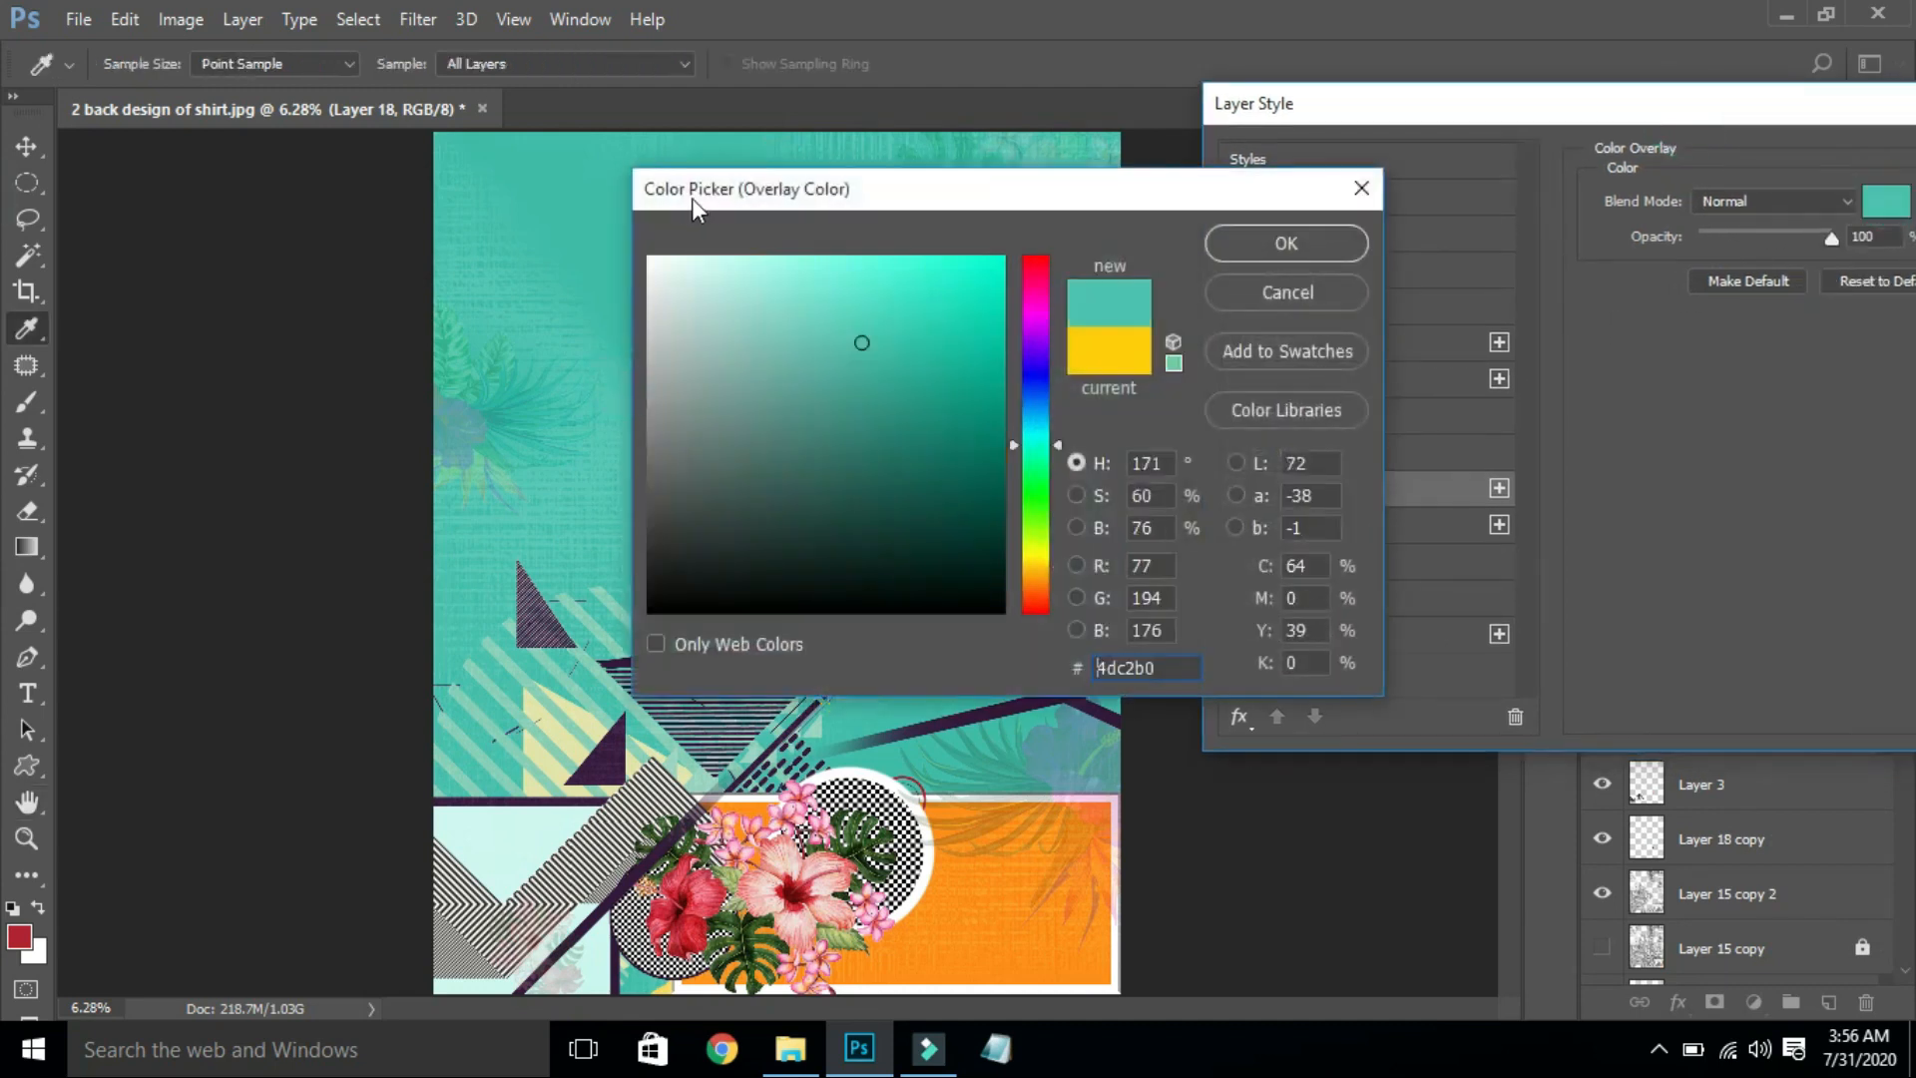
drag(691, 198, 1344, 197)
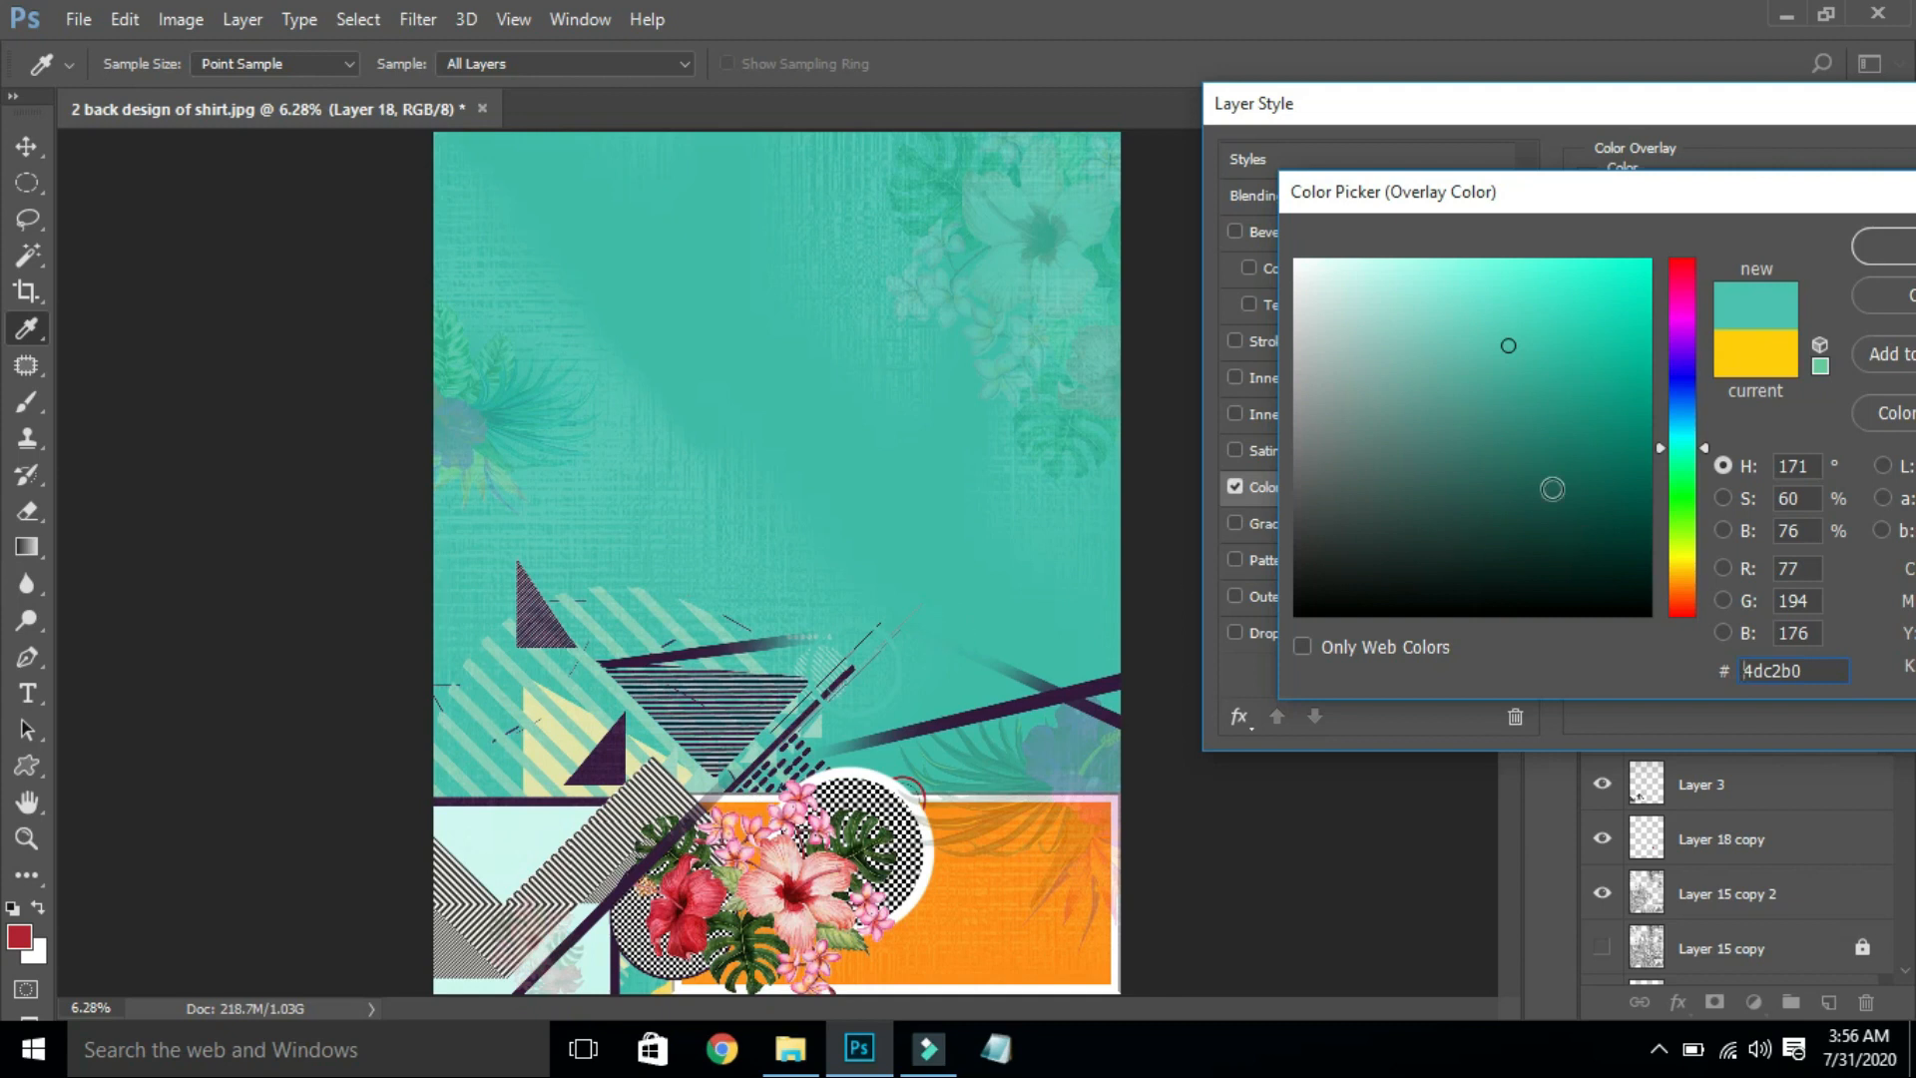
click(1552, 476)
mouse_move(1600, 465)
mouse_down()
mouse_move(1552, 415)
mouse_move(1570, 423)
mouse_move(1553, 402)
mouse_move(1561, 372)
mouse_move(1574, 384)
mouse_up()
key(Return)
key(Return)
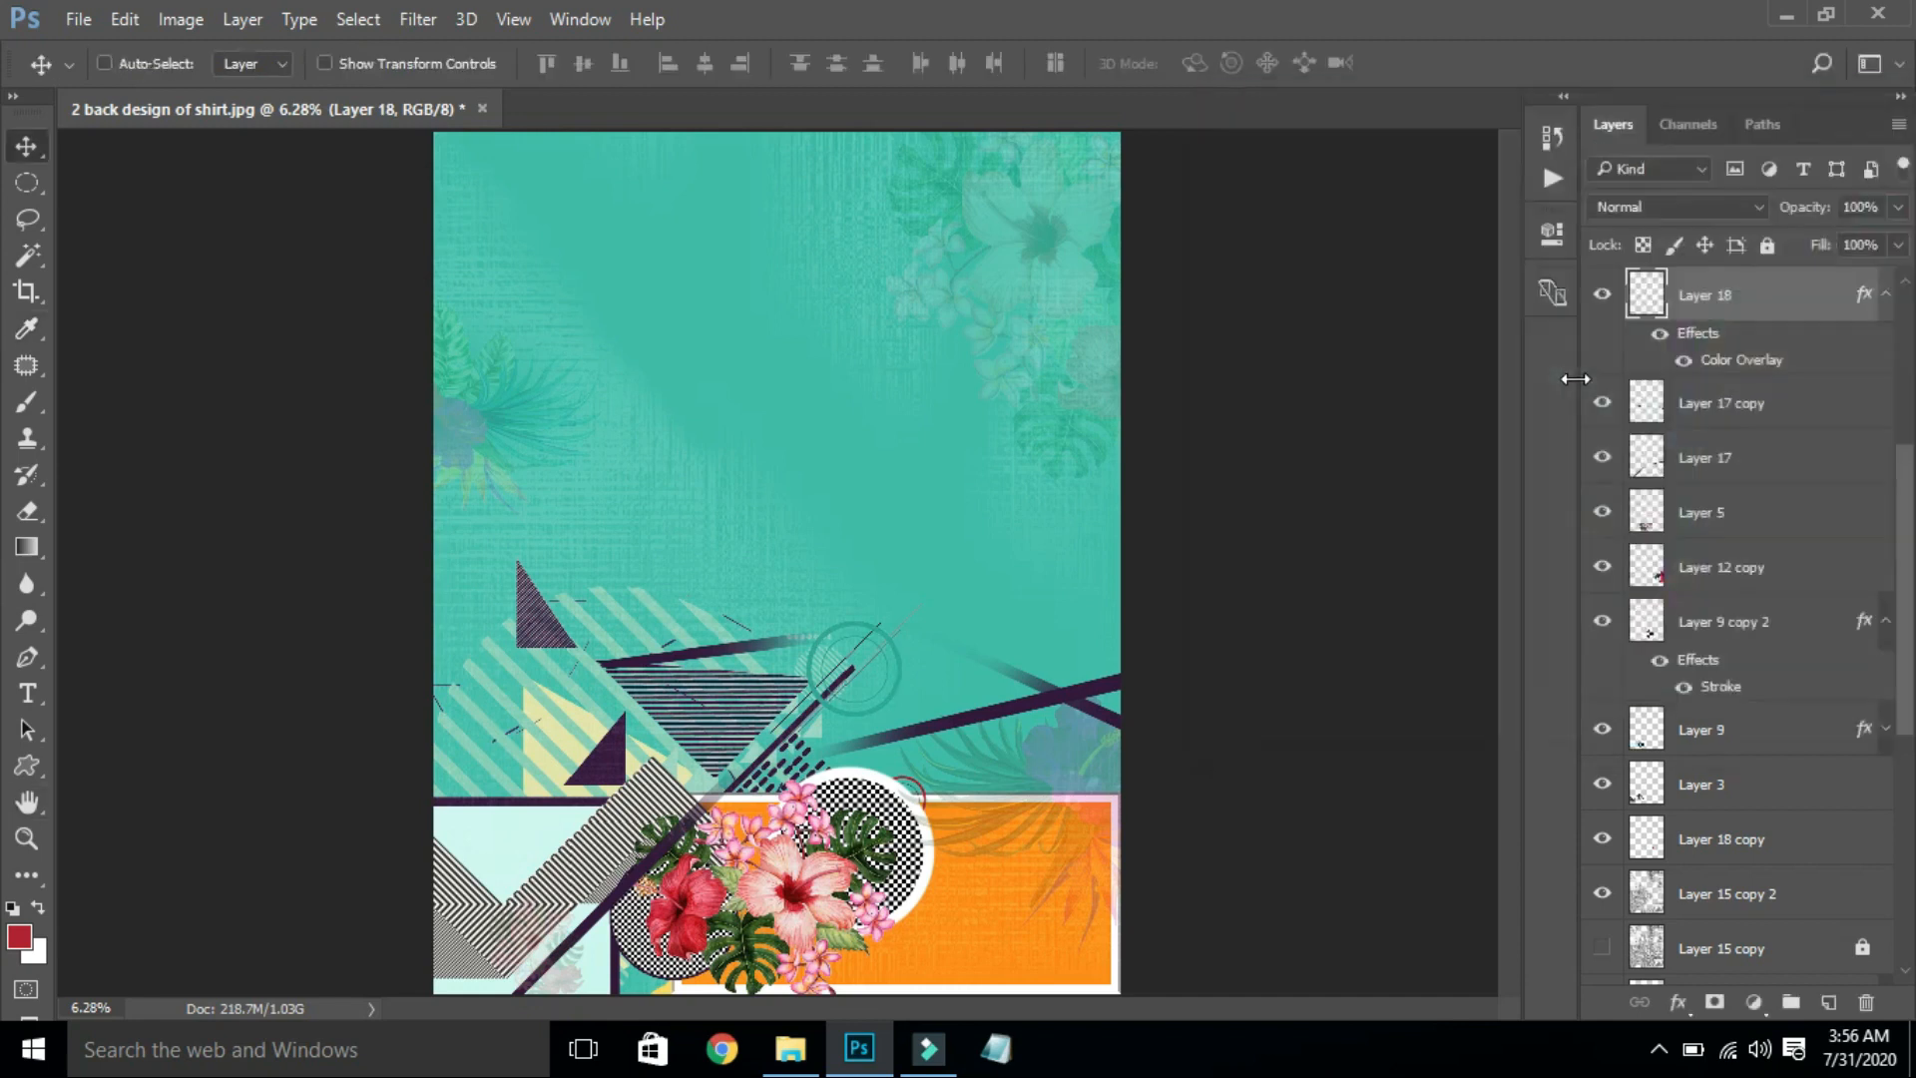
Step: Save the design as a JPEG, overwriting the existing file 2 back design of shirt
key(ctrl+s)
key(Tab)
key(j)
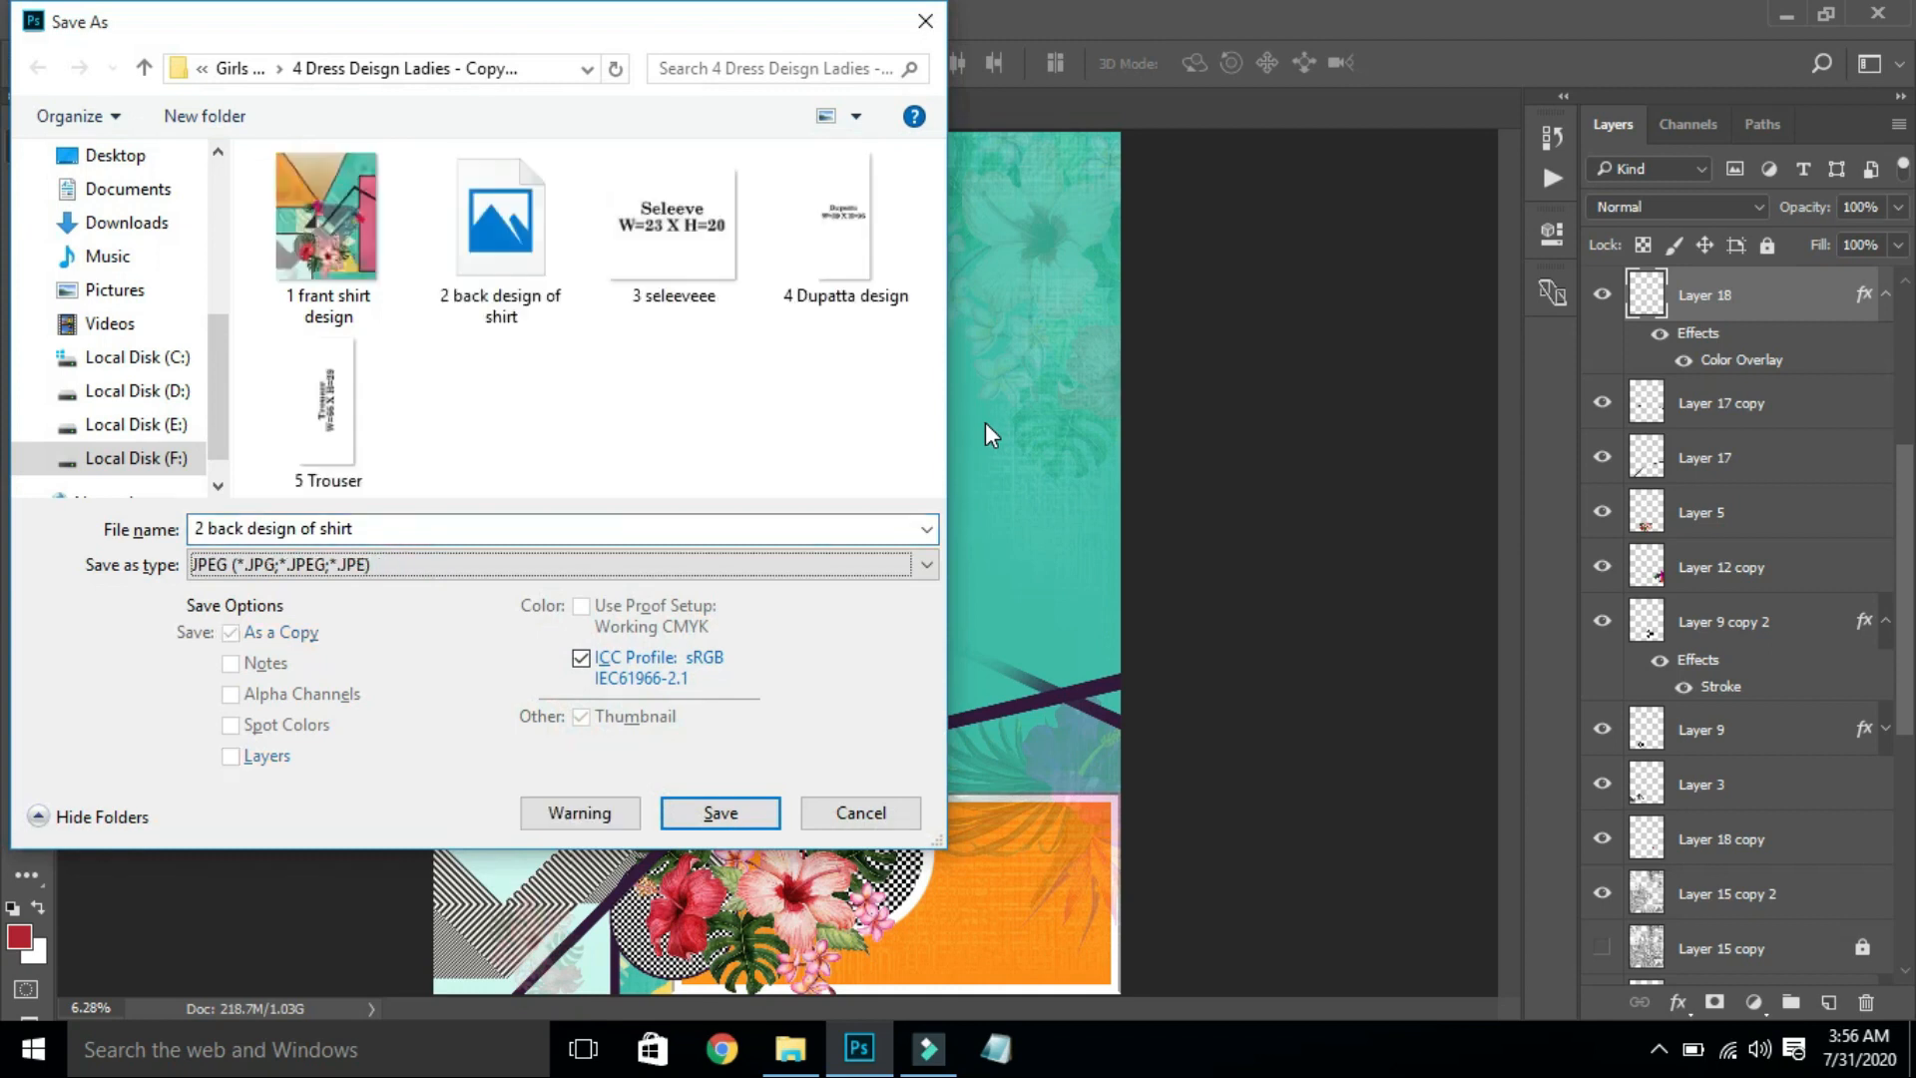
double_click(504, 304)
key(Left)
key(Return)
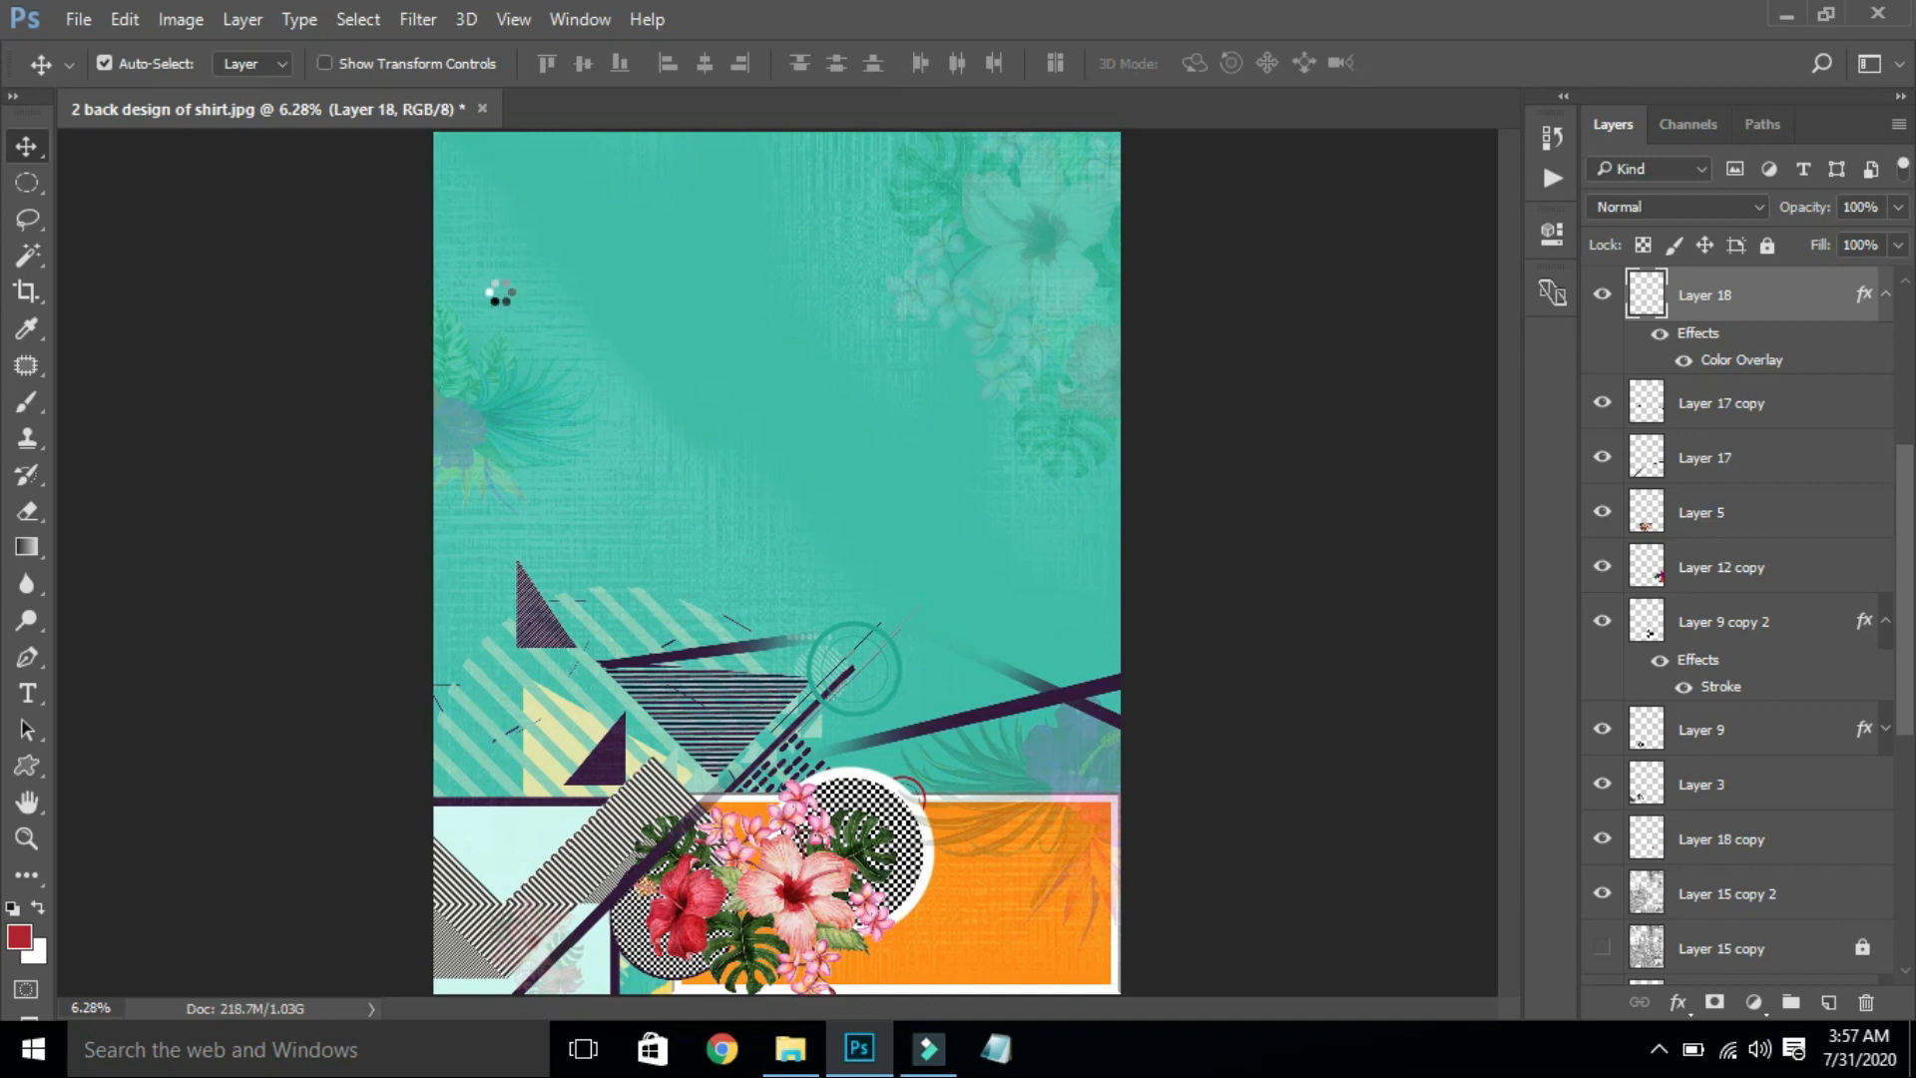
key(Return)
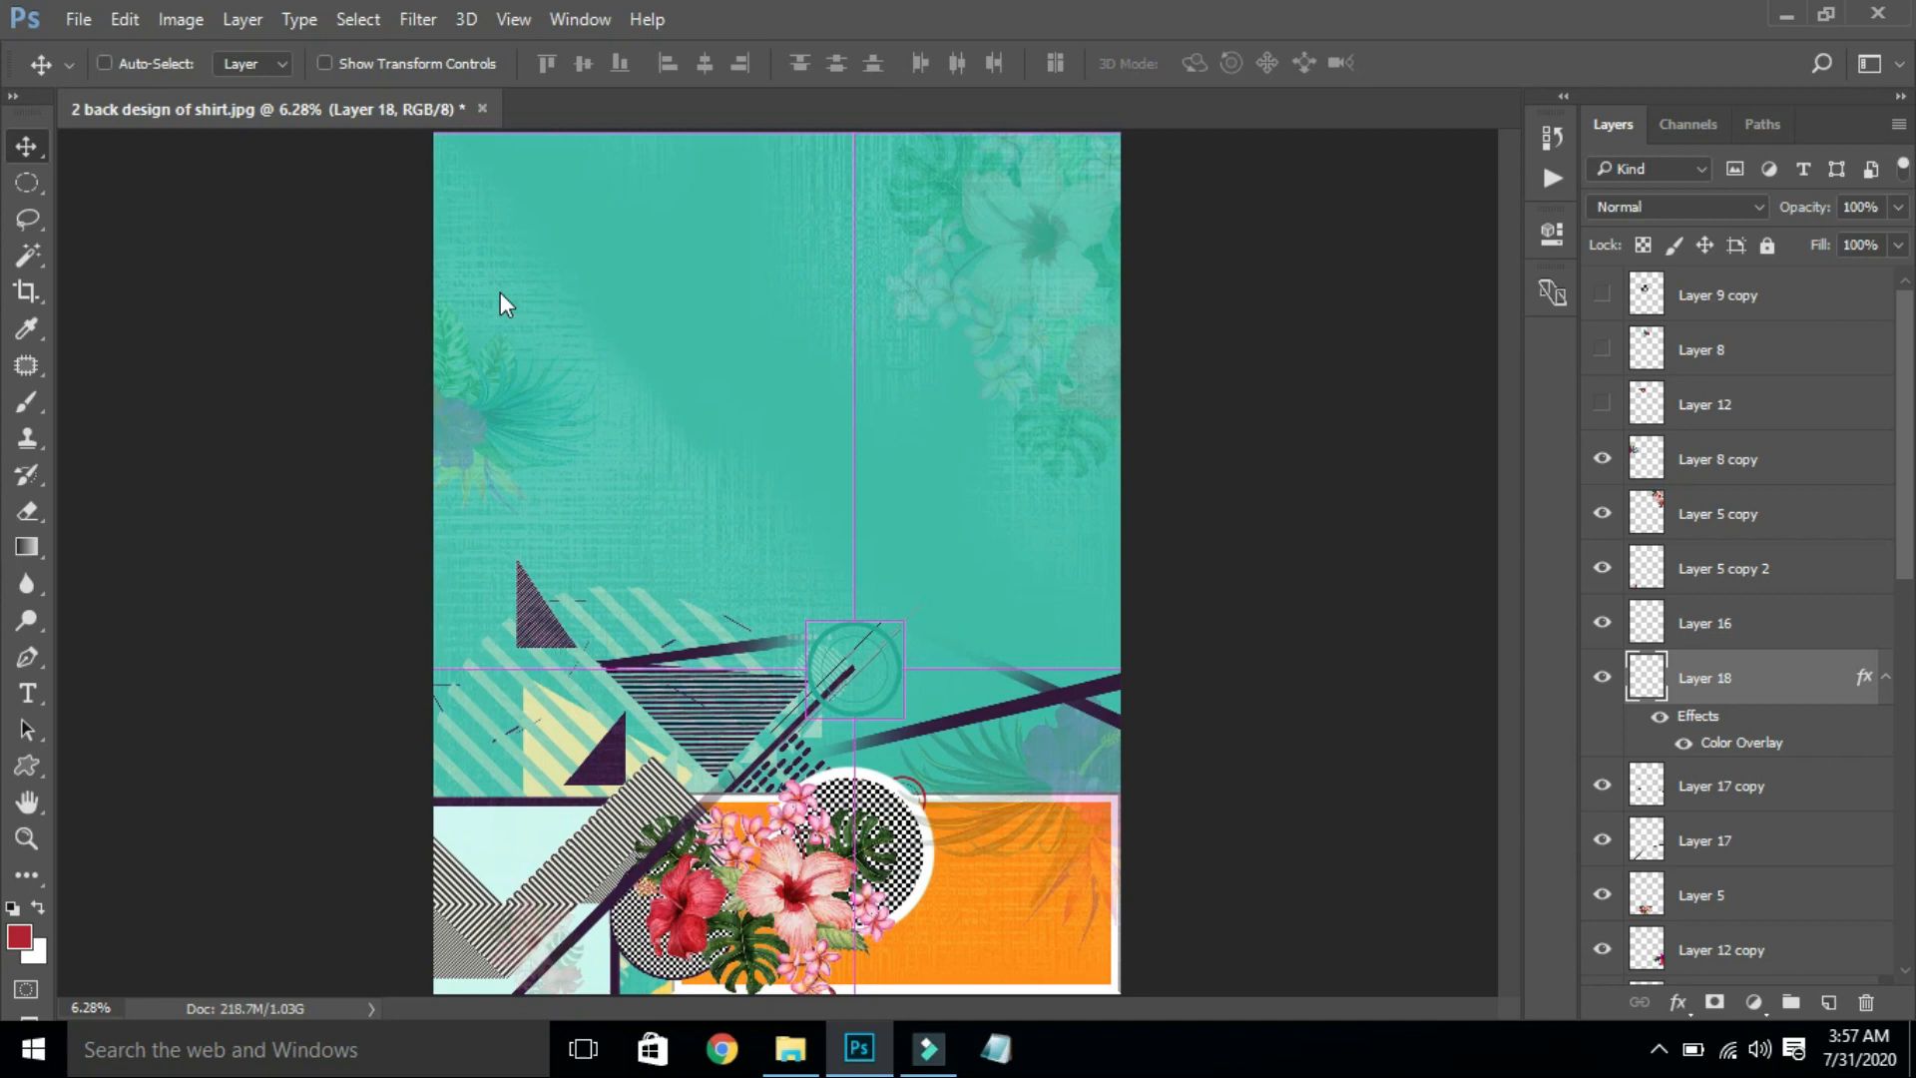
Step: Save a layered Photoshop (PSD) version of the design as 2 back design of shirt
key(ctrl+shift+s)
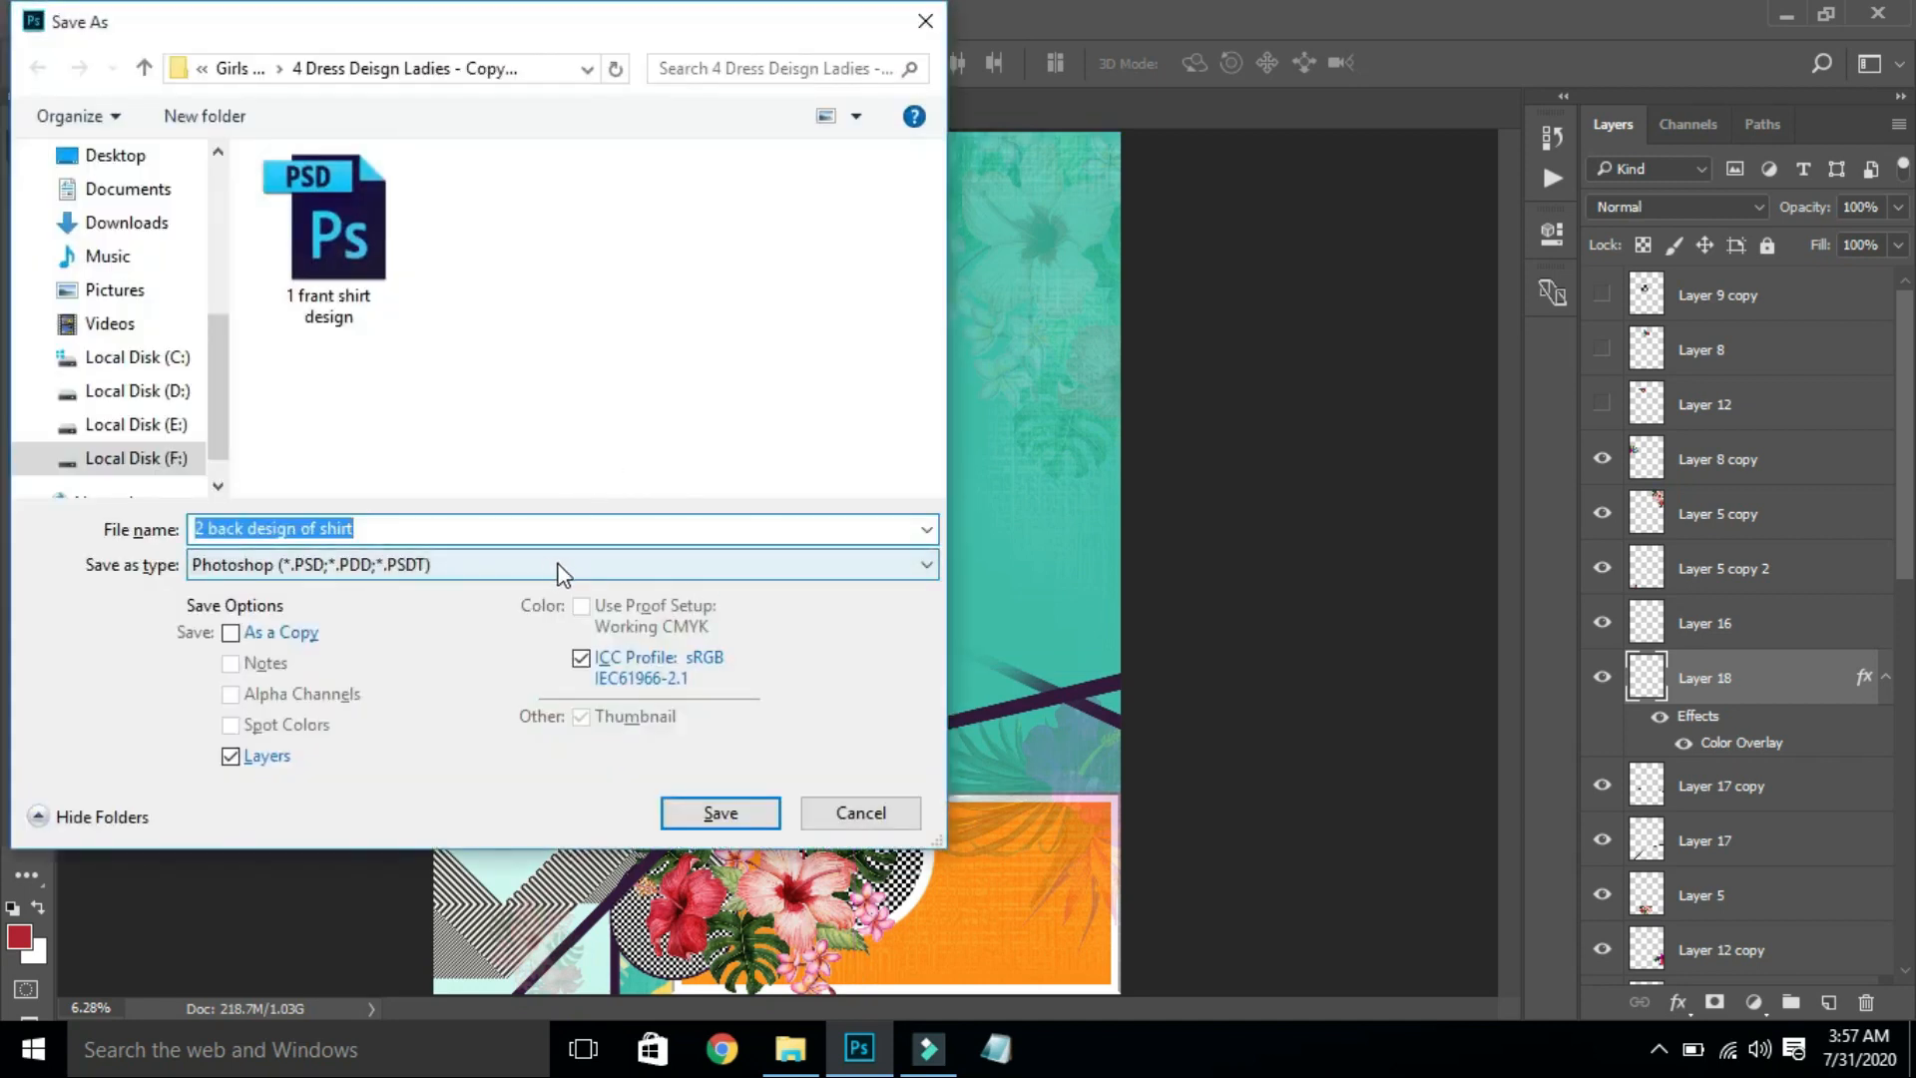
click(908, 816)
key(ctrl+shift+s)
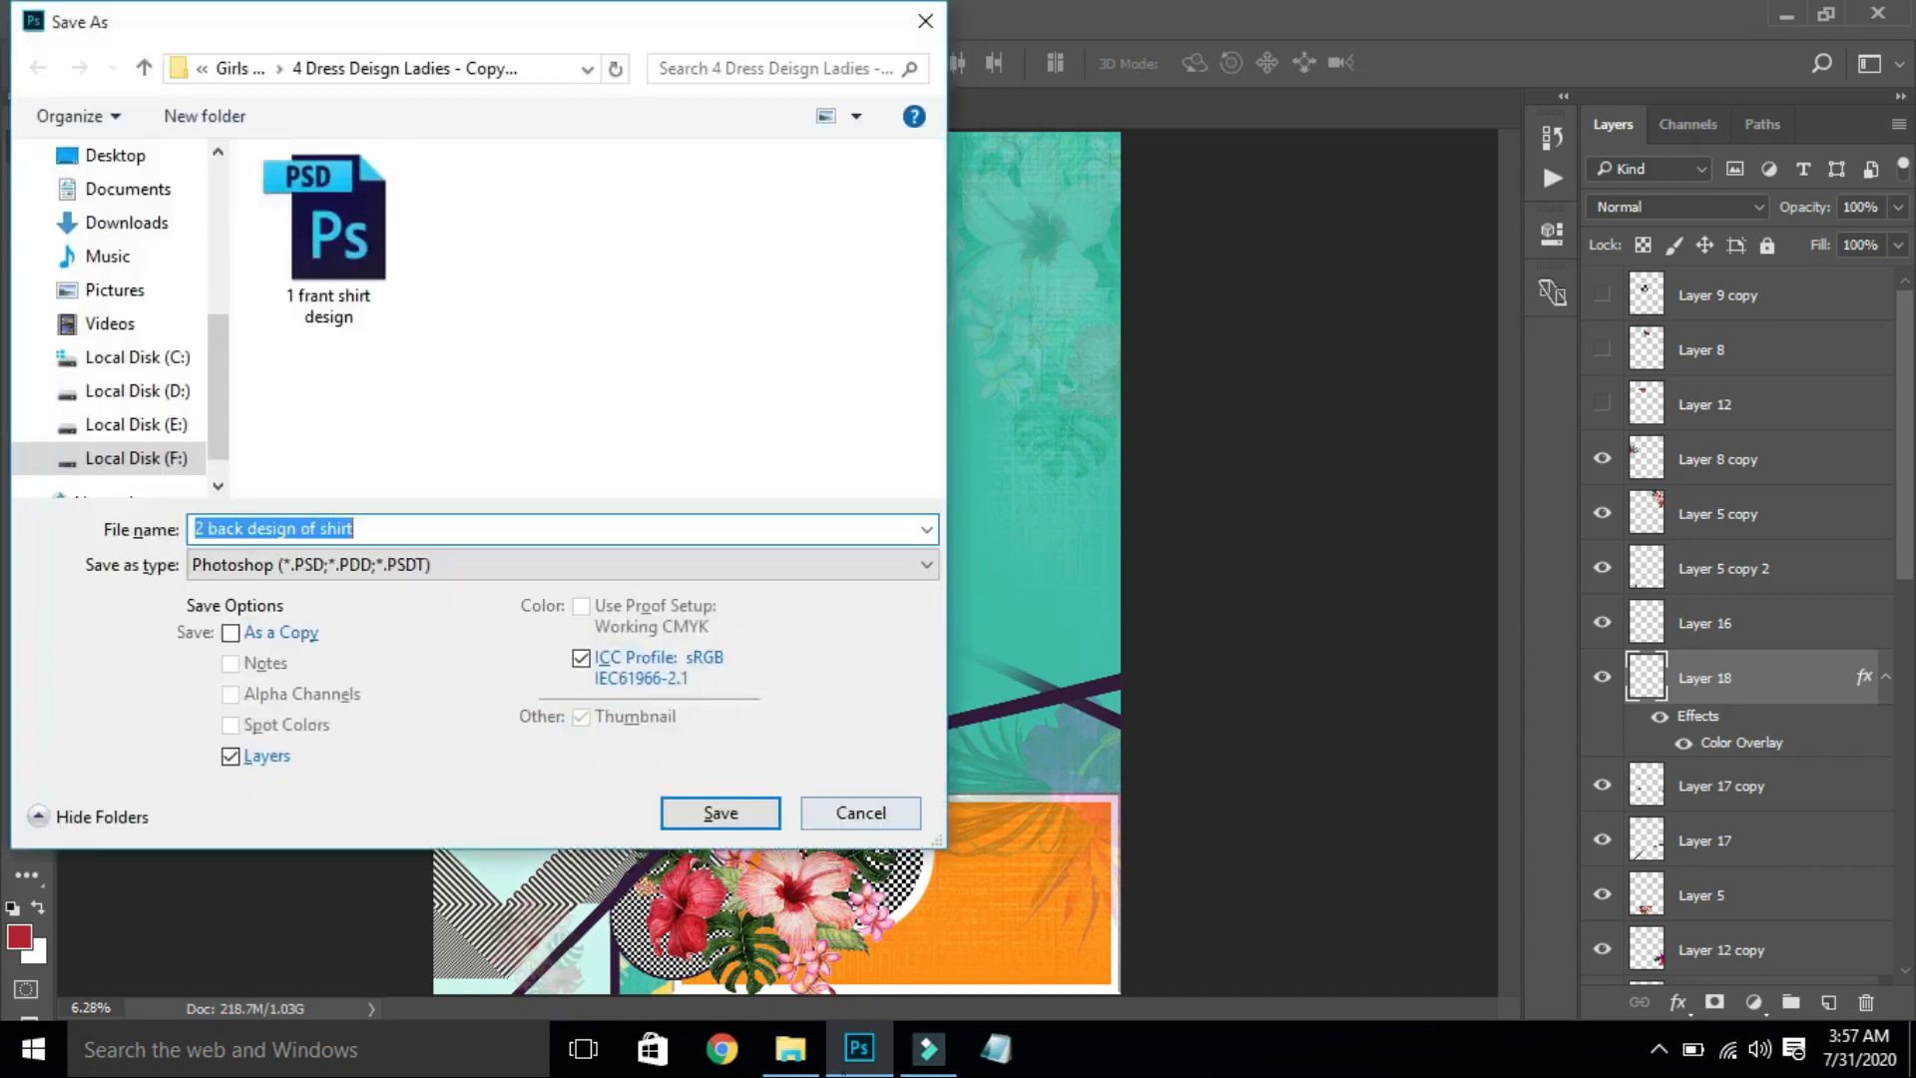
key(Return)
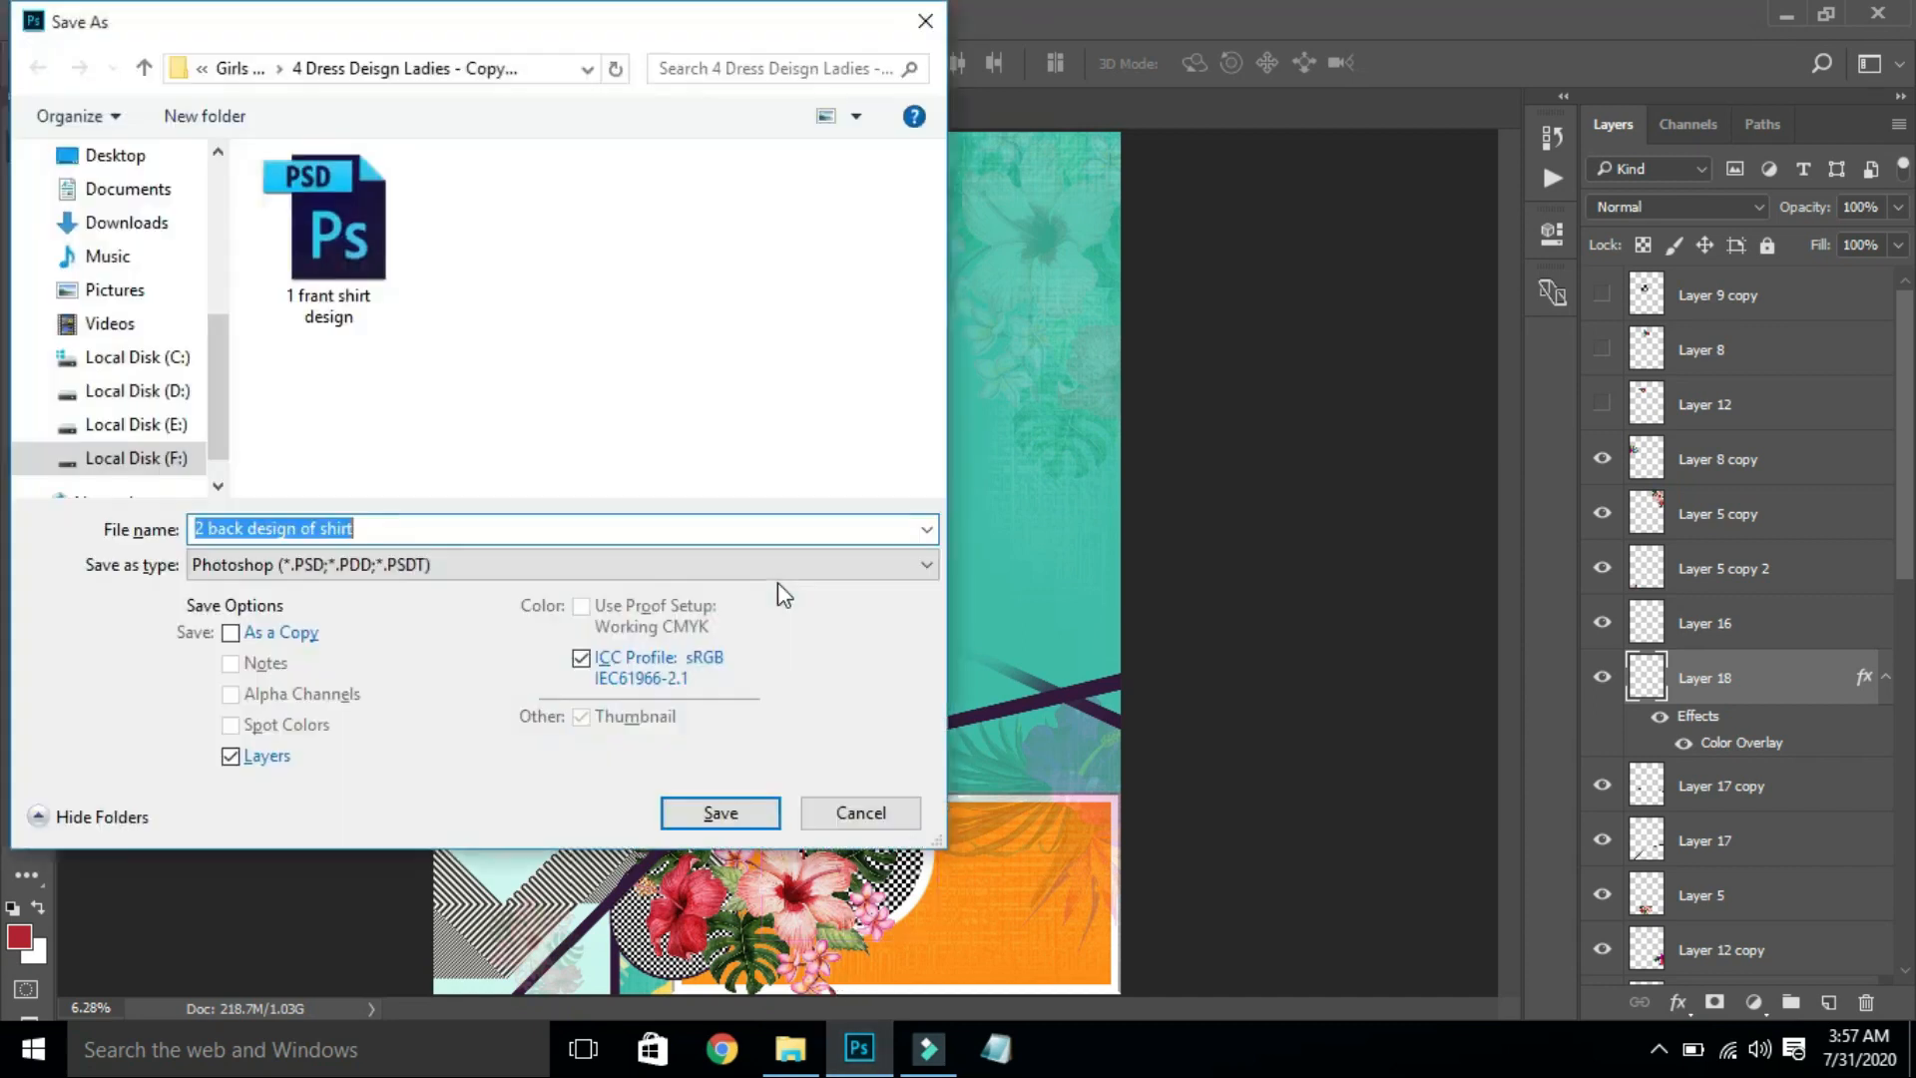
key(ctrl+shift+s)
click(604, 565)
click(593, 566)
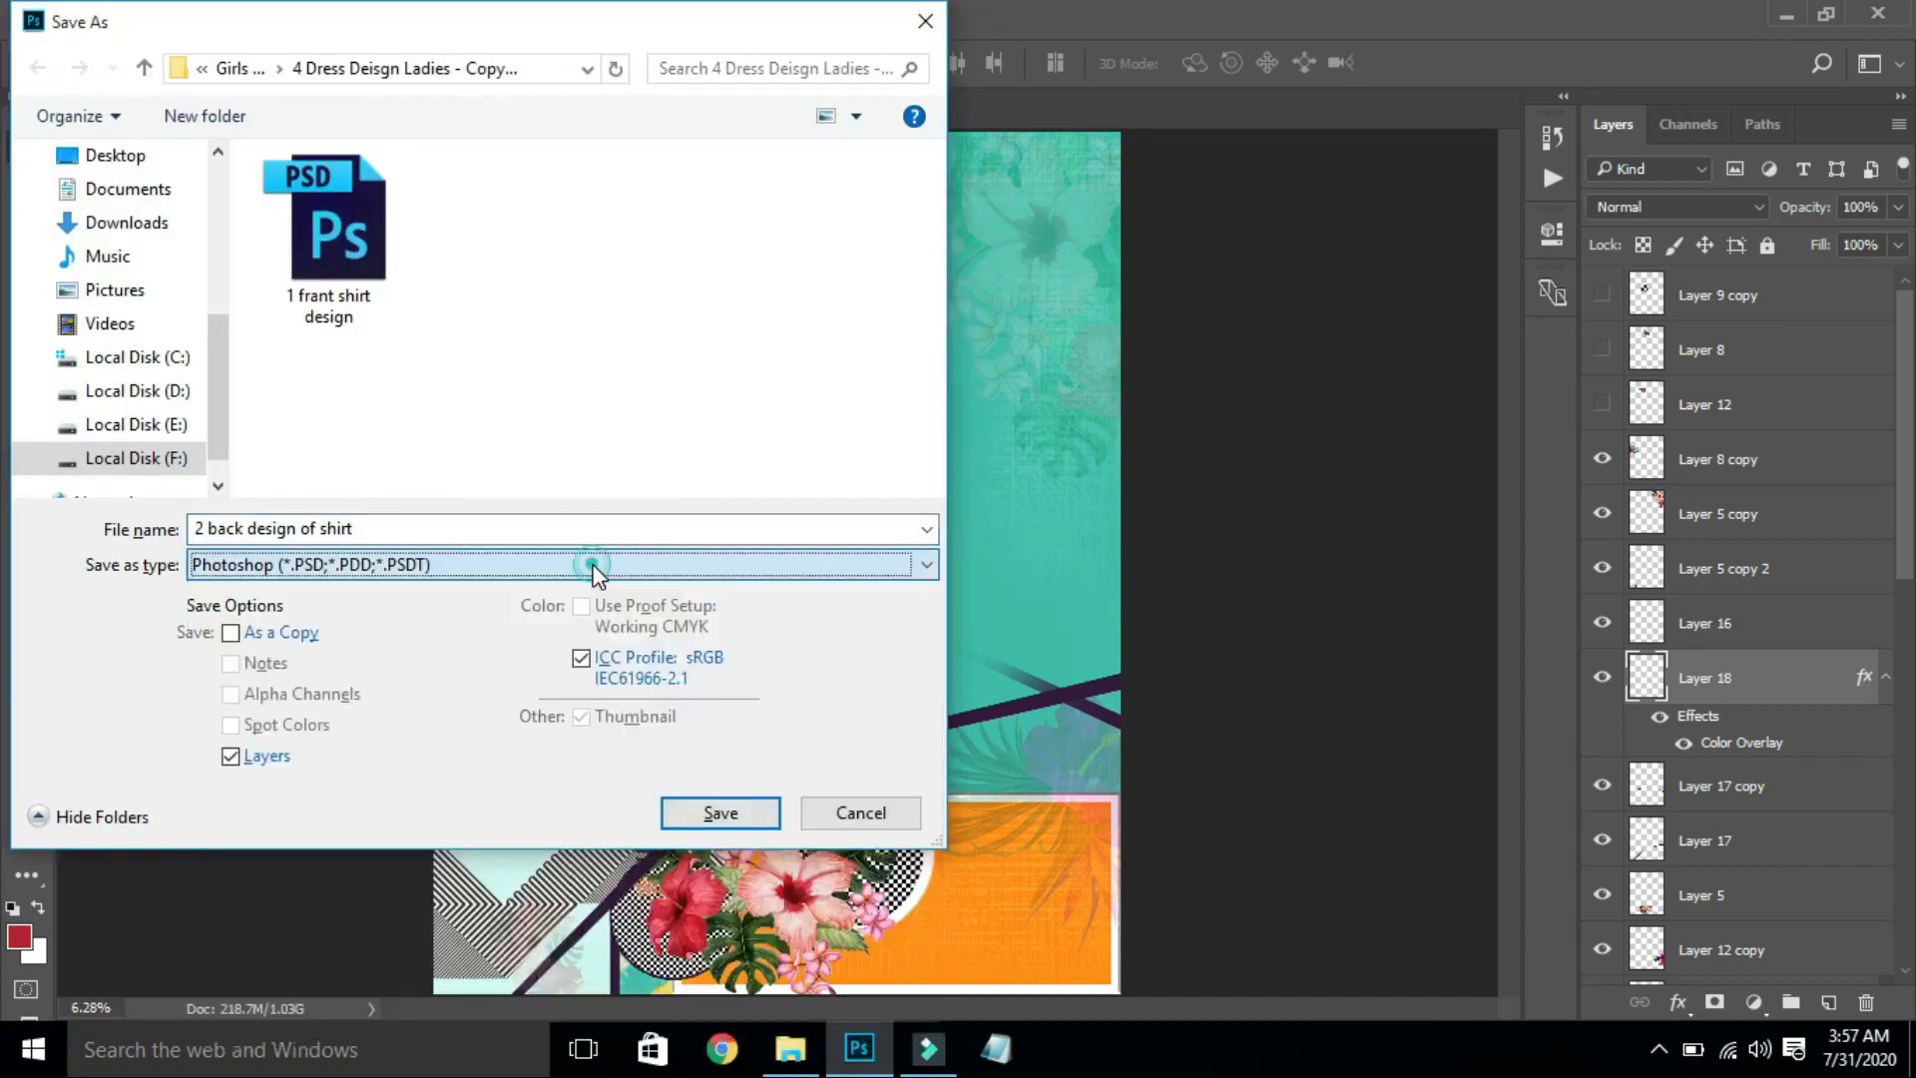
key(Return)
key(Return)
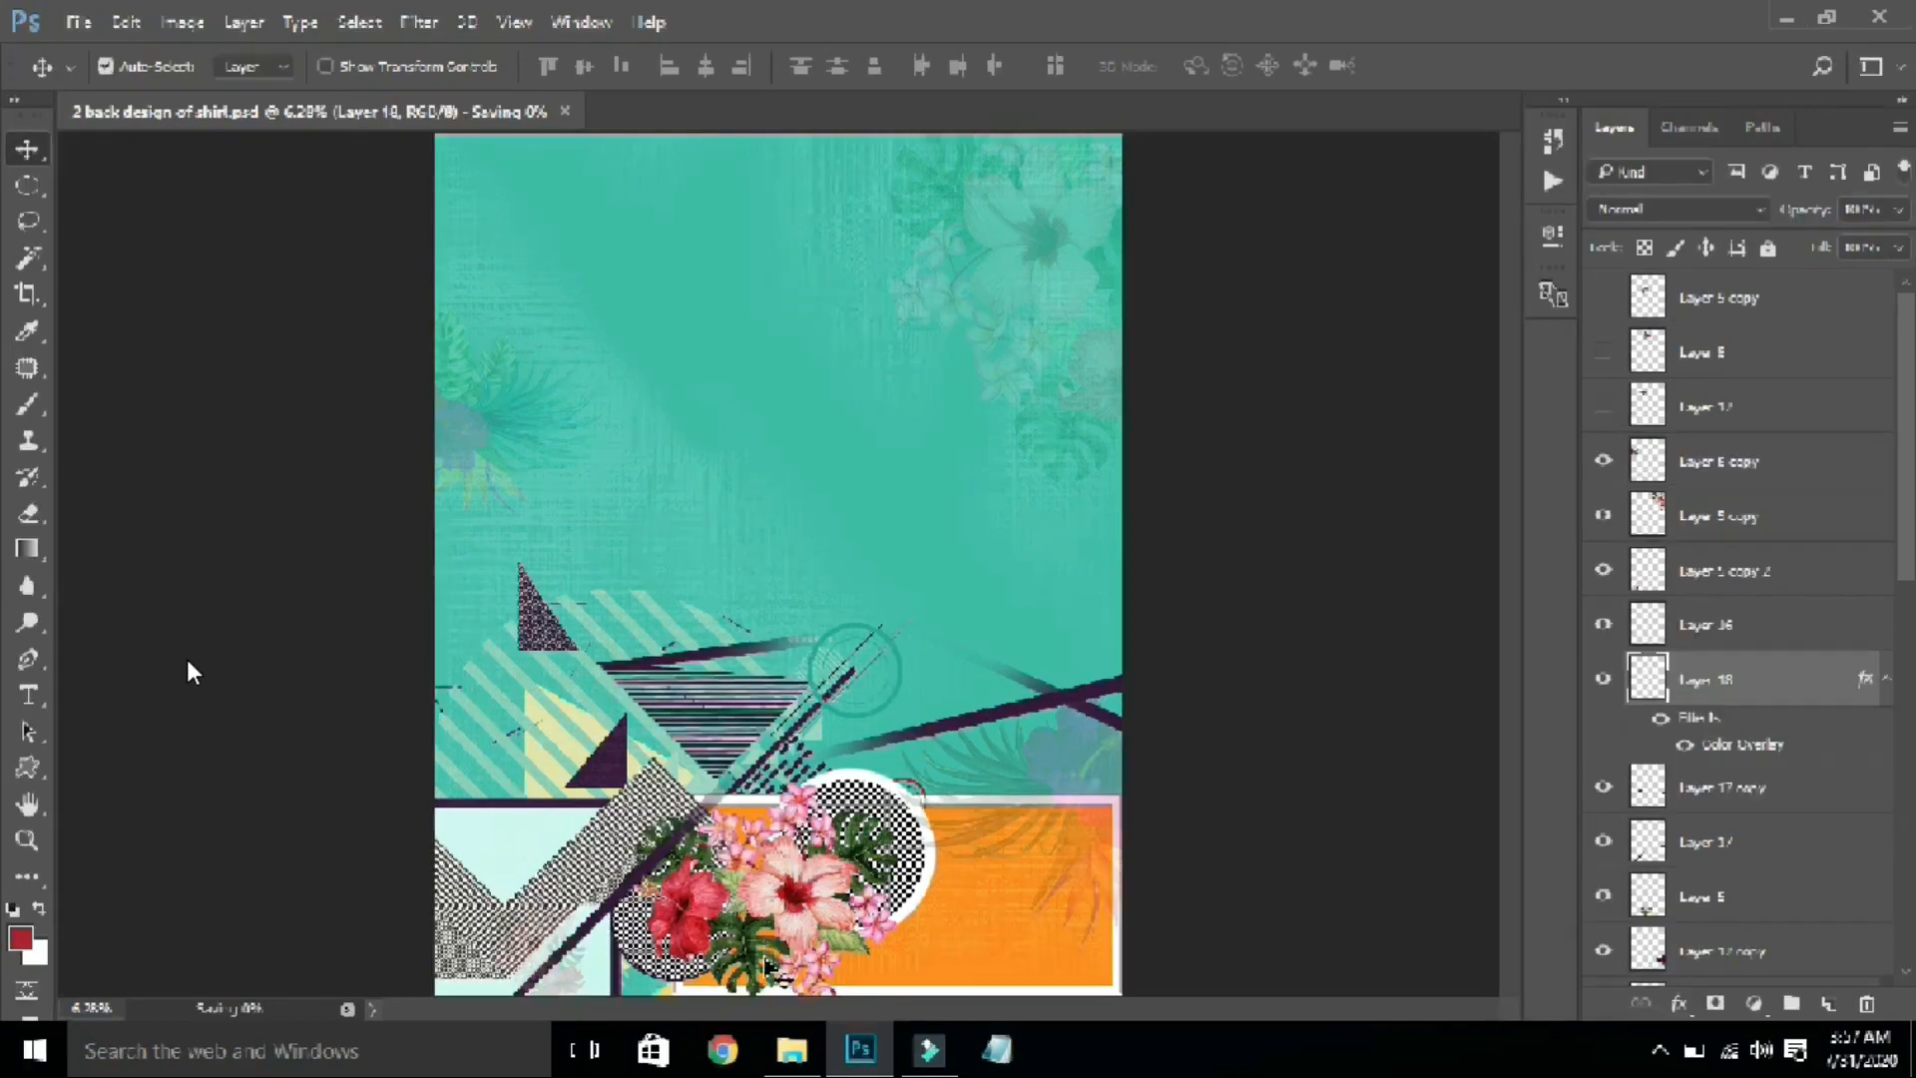
Step: Bring the 3 seleeveee image from the dress design folder in File Explorer into Photoshop
click(791, 1049)
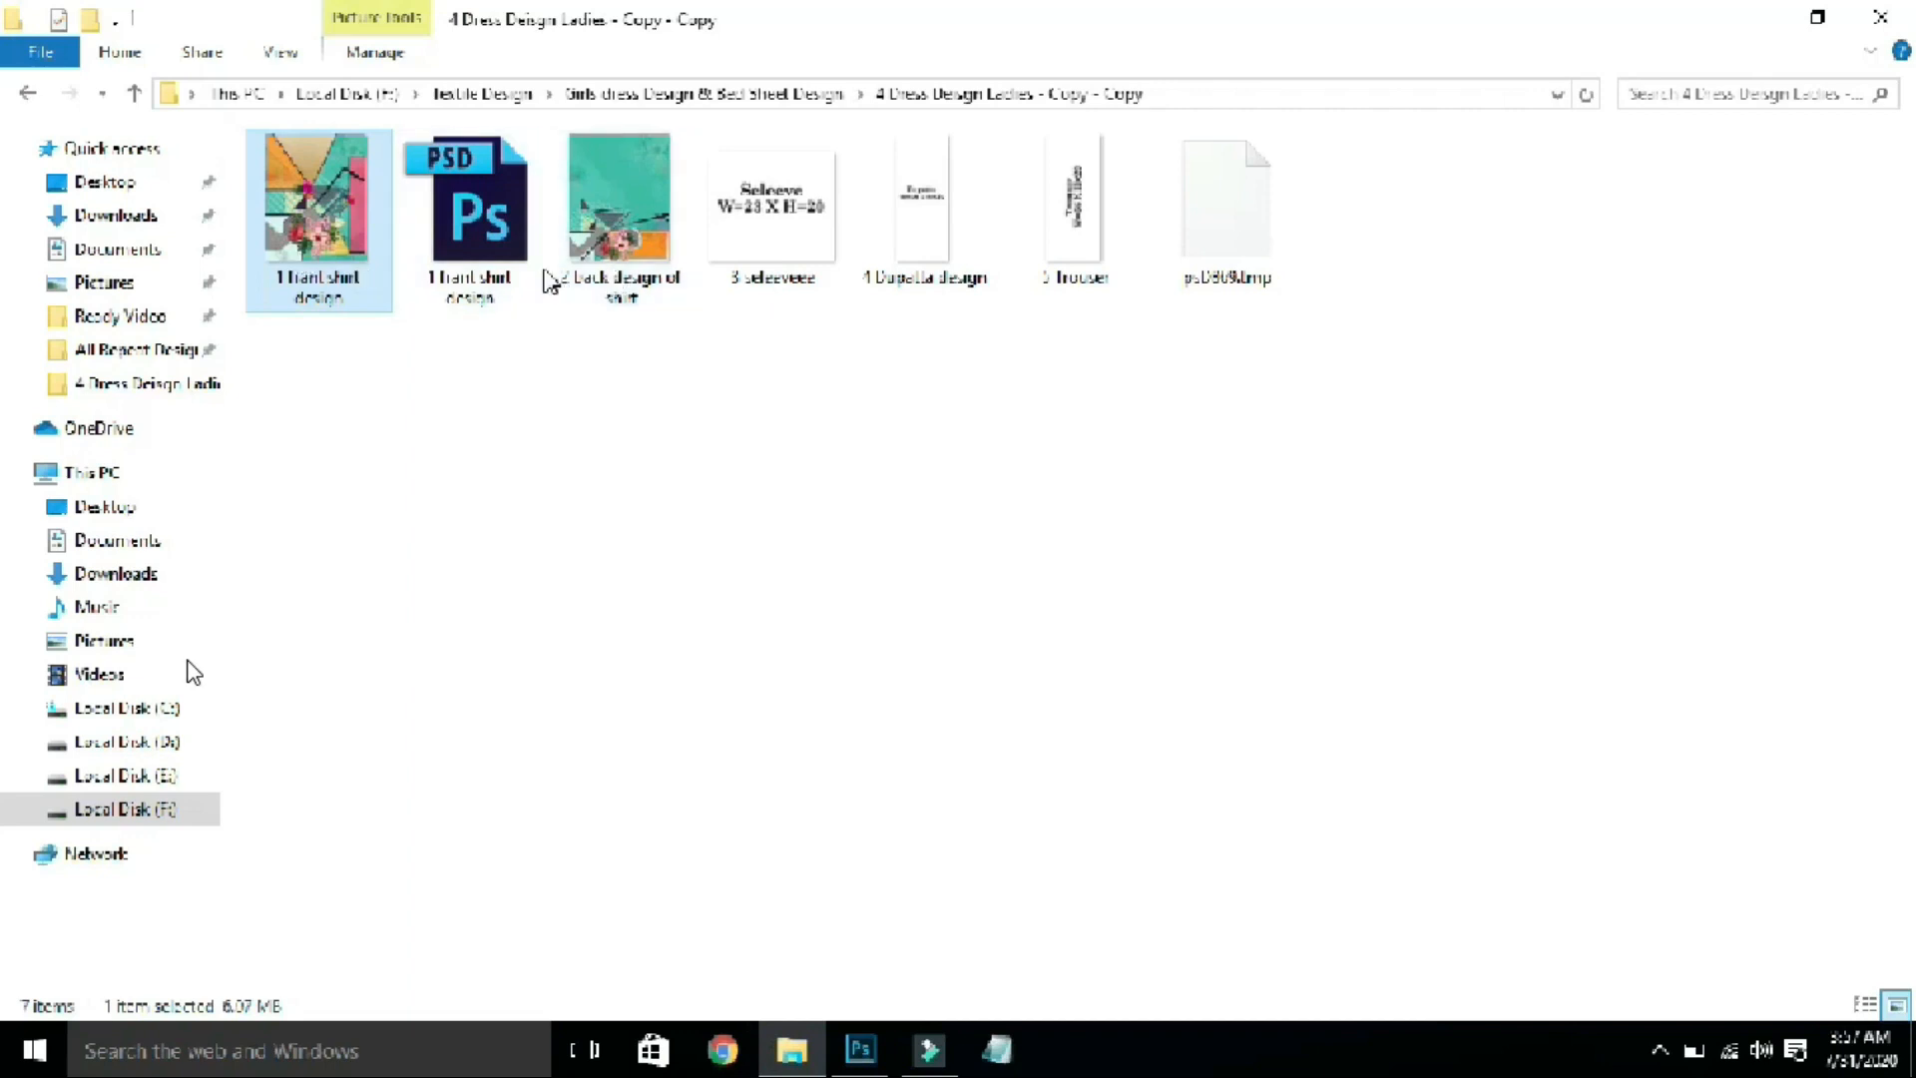
click(783, 261)
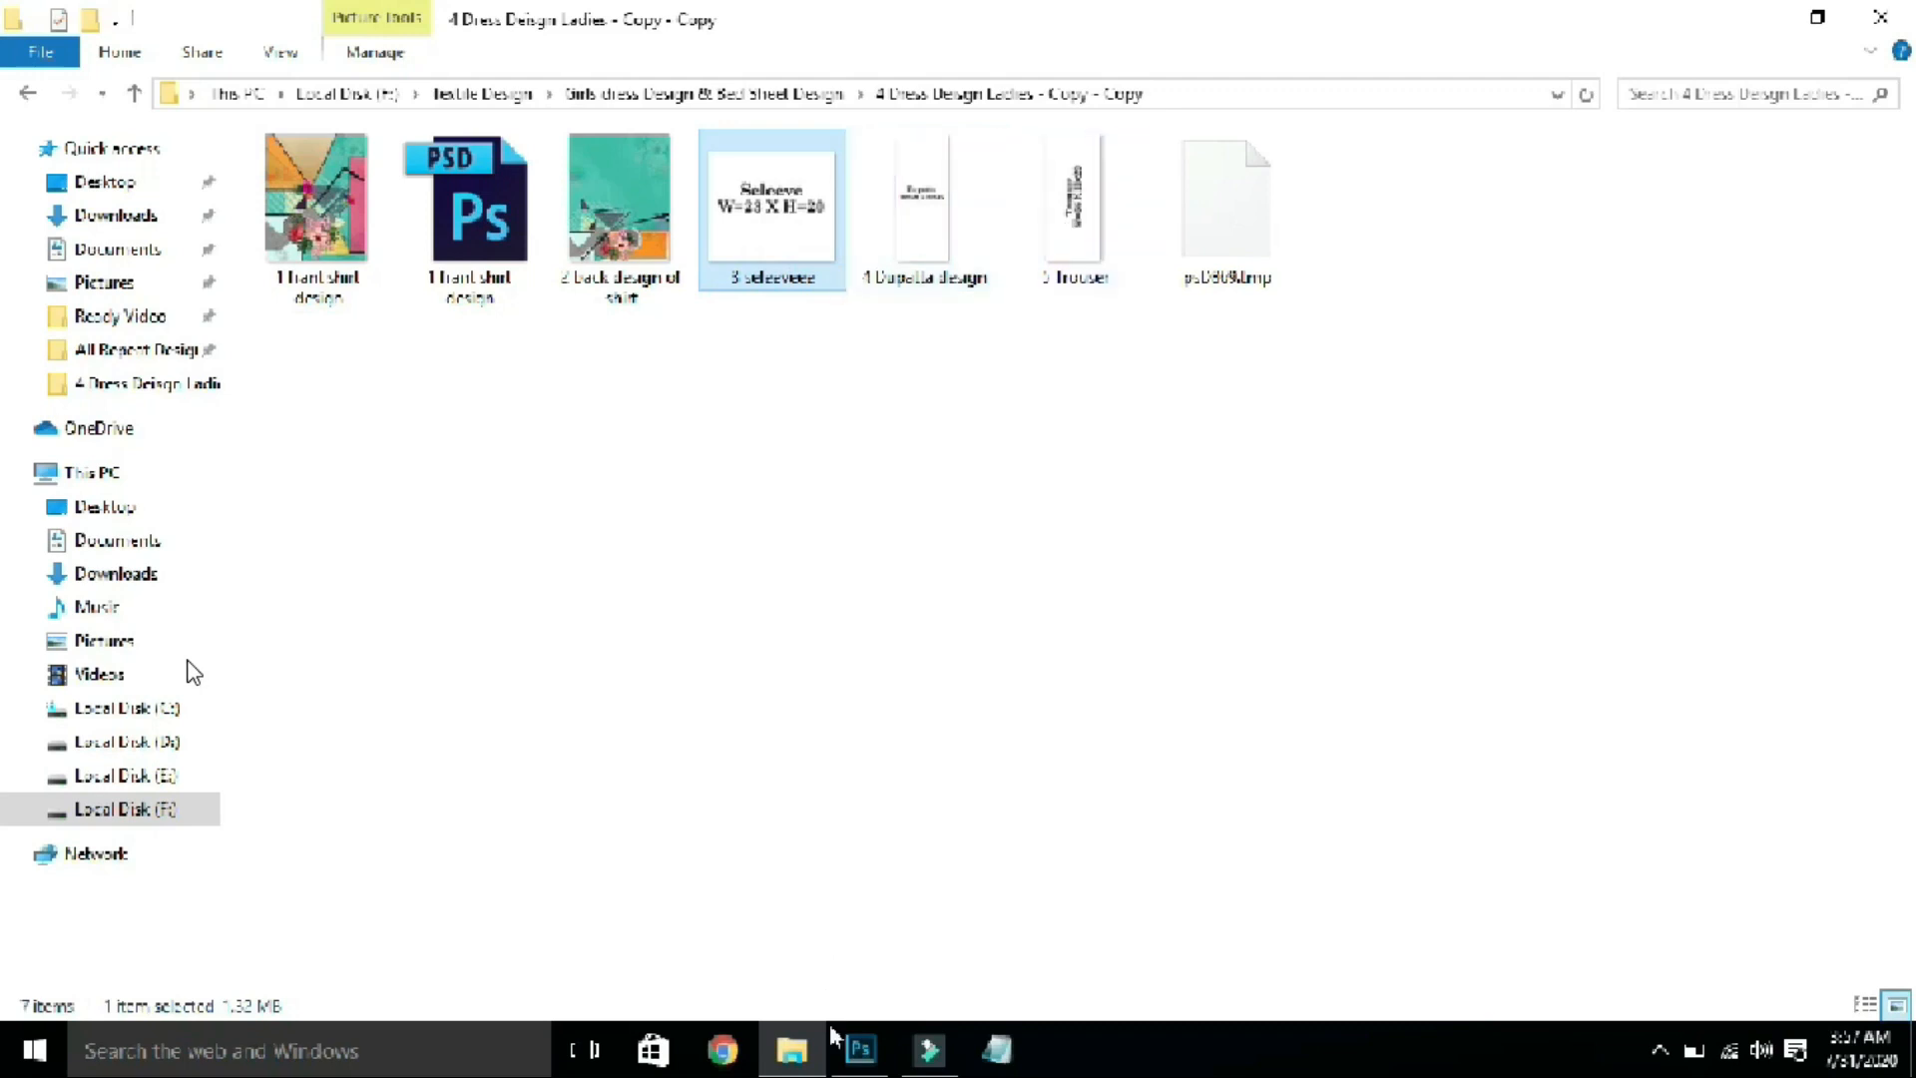
click(860, 1049)
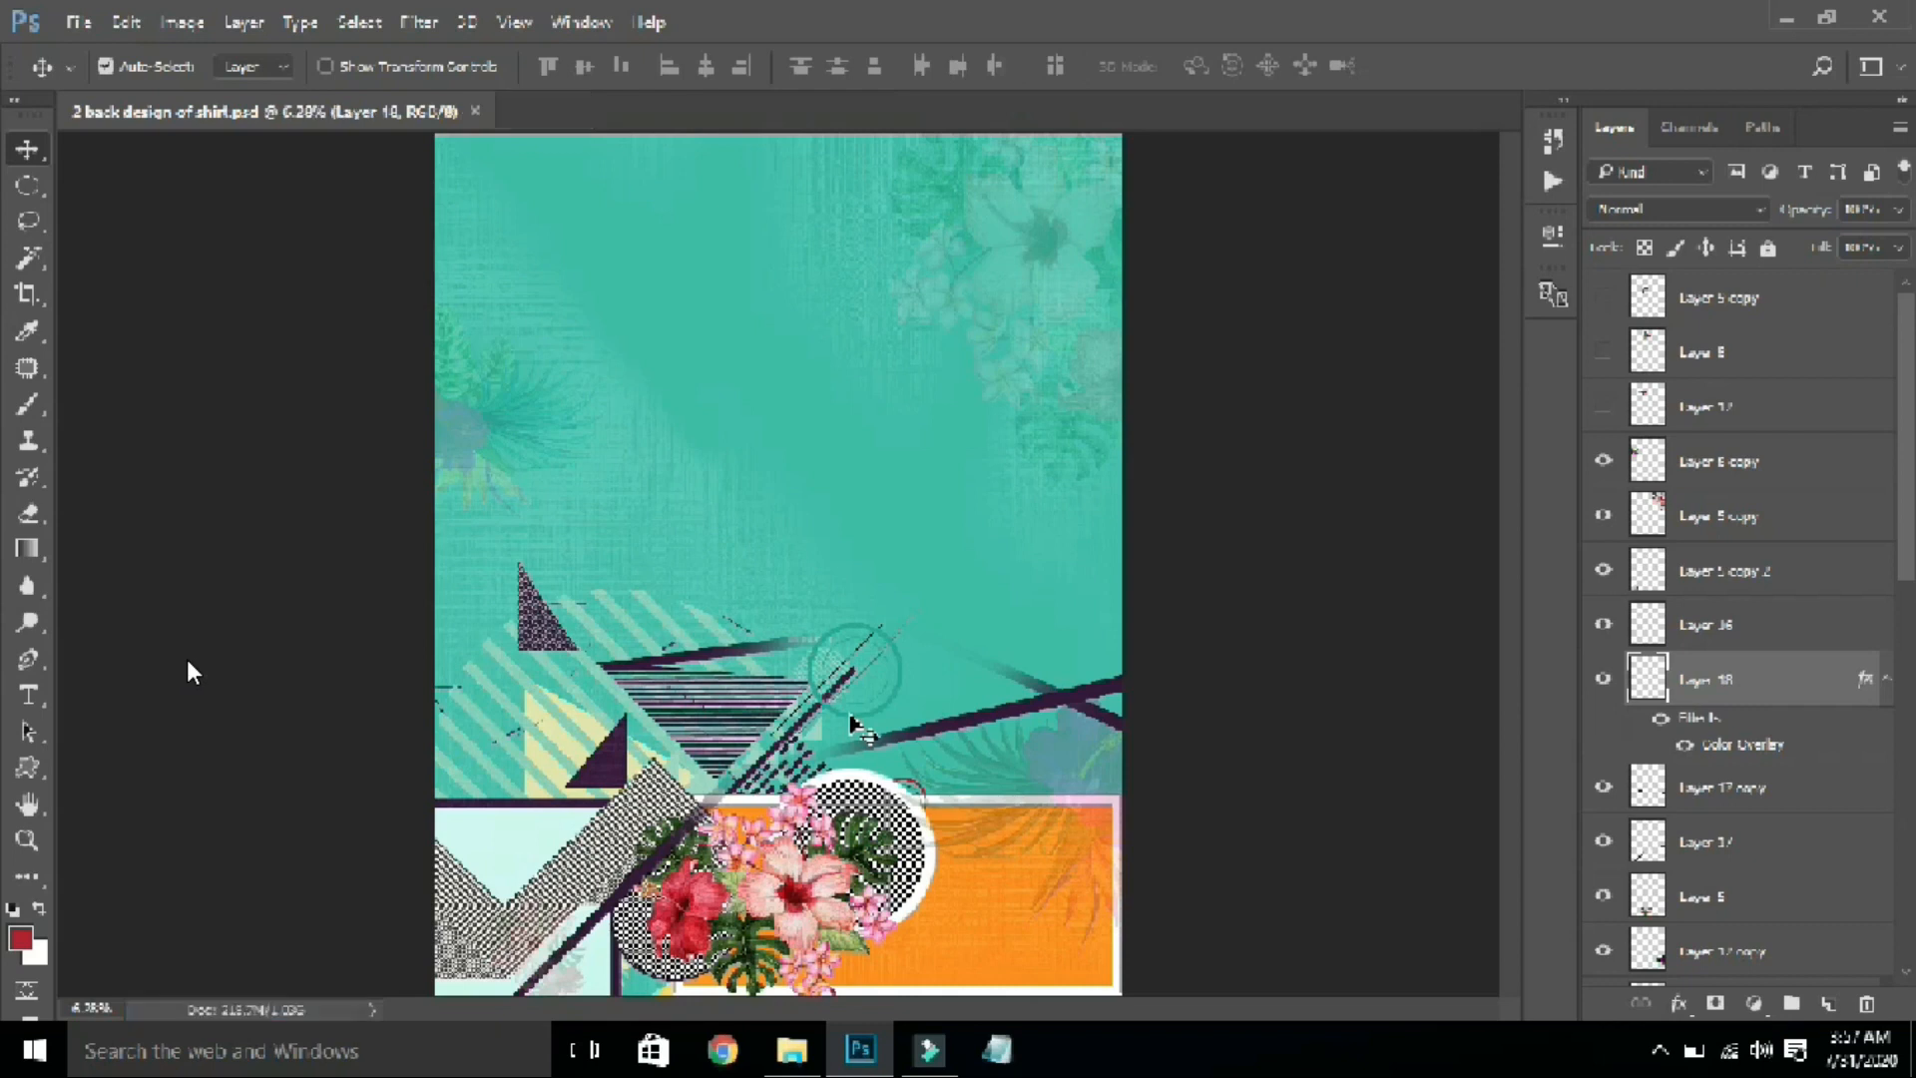
key(alt+Tab)
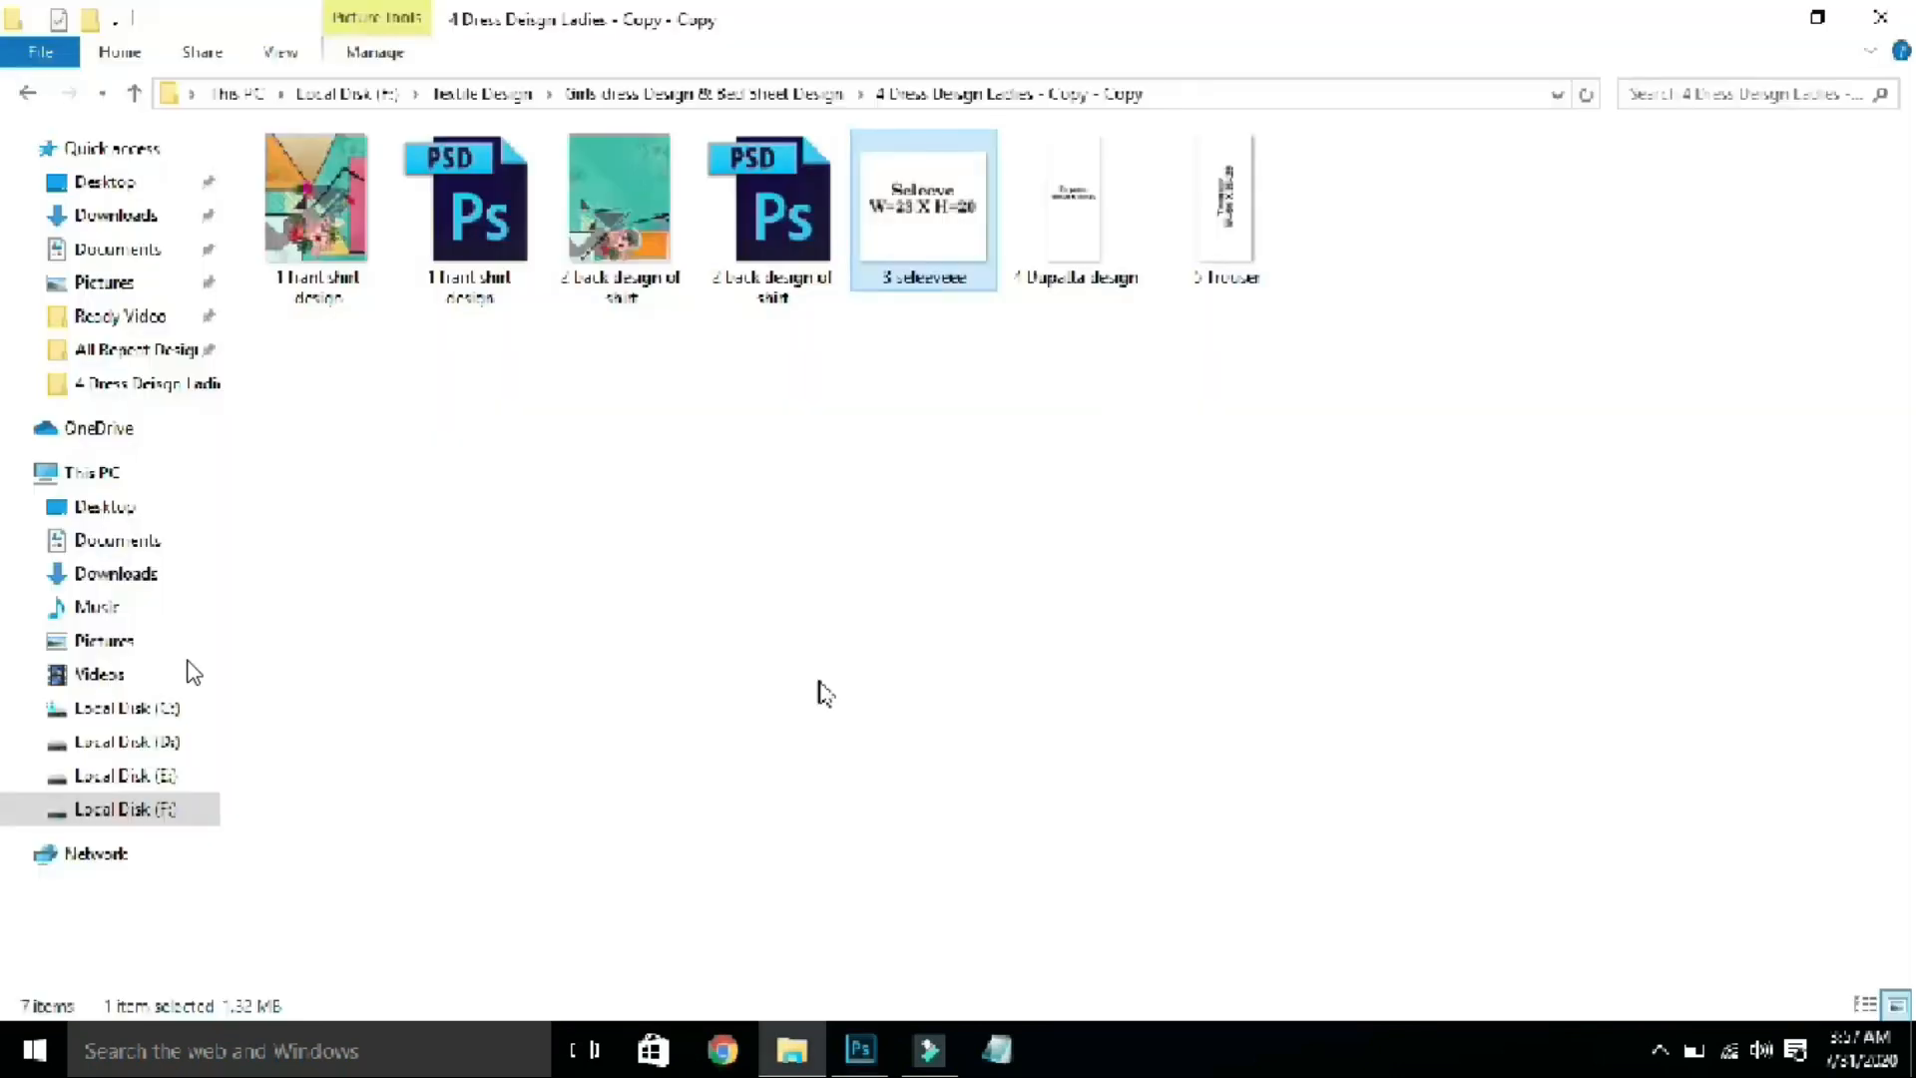
key(alt+Tab)
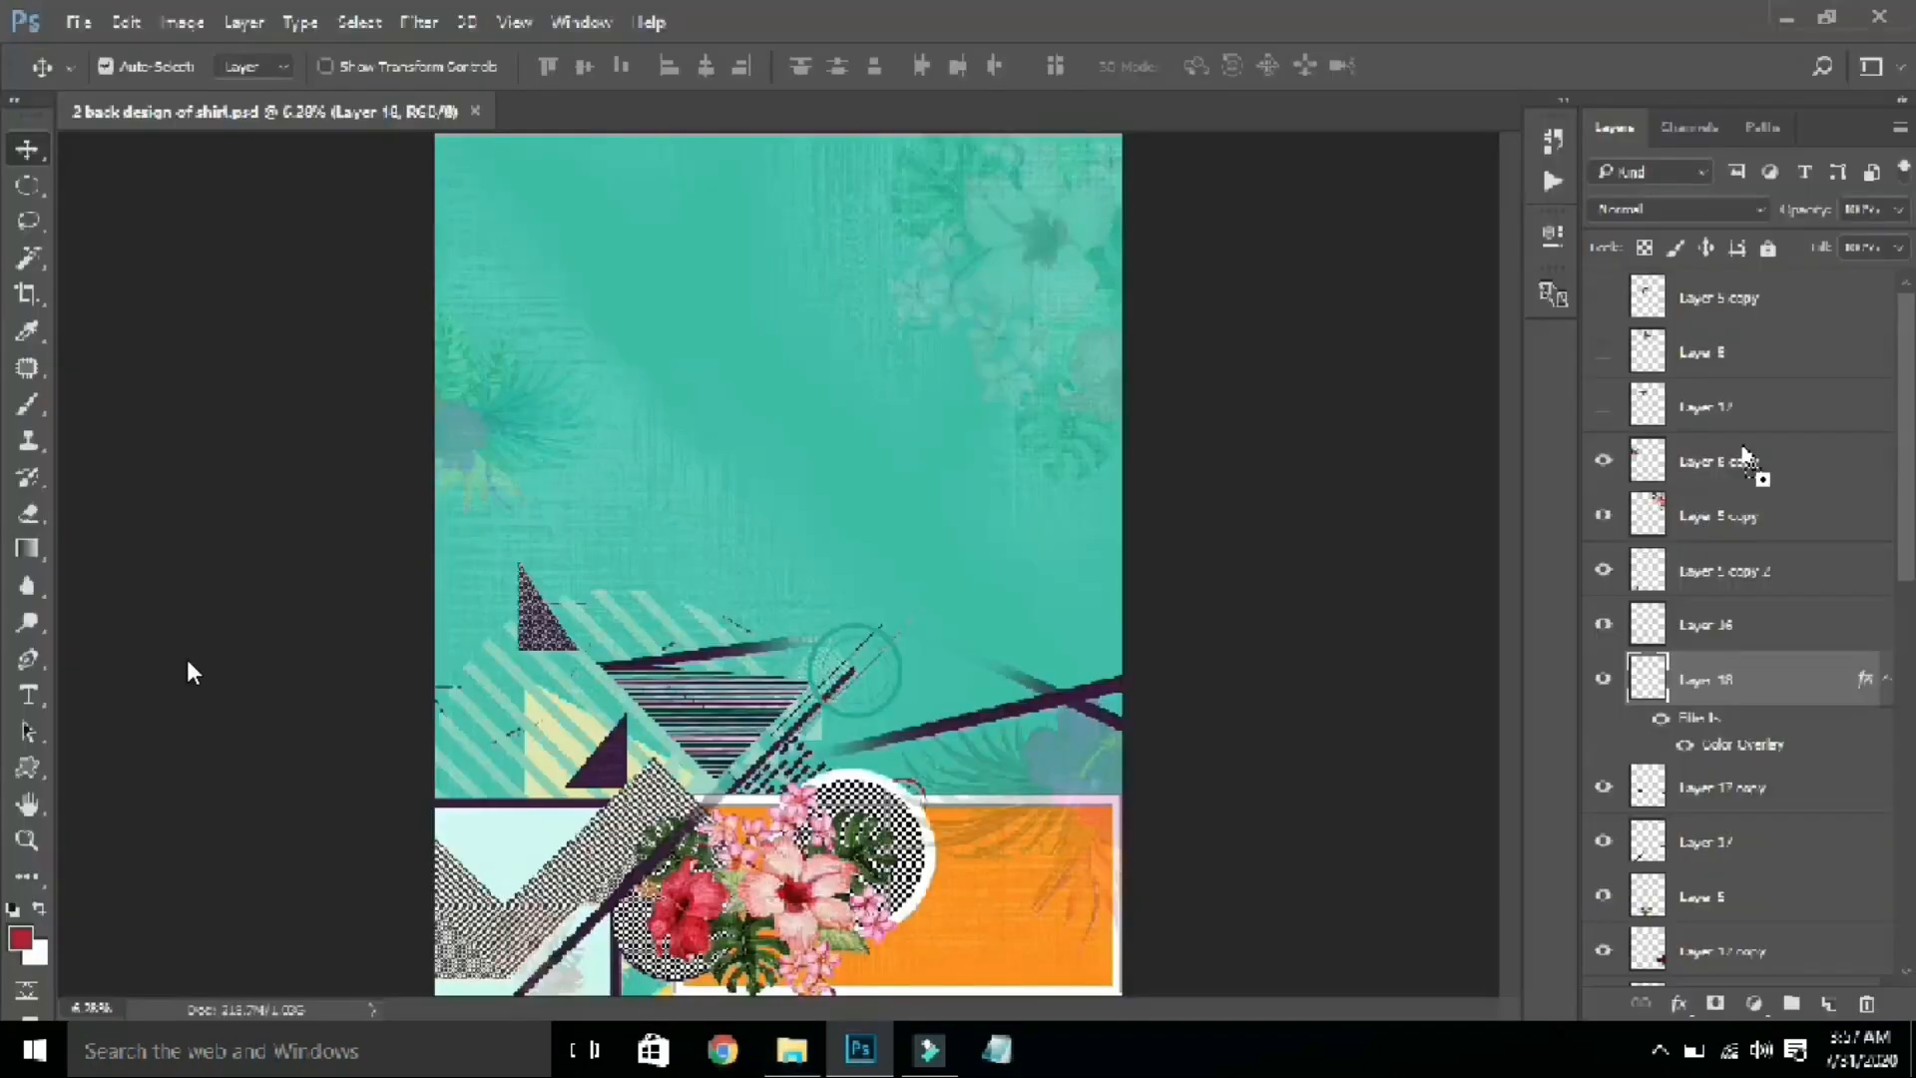